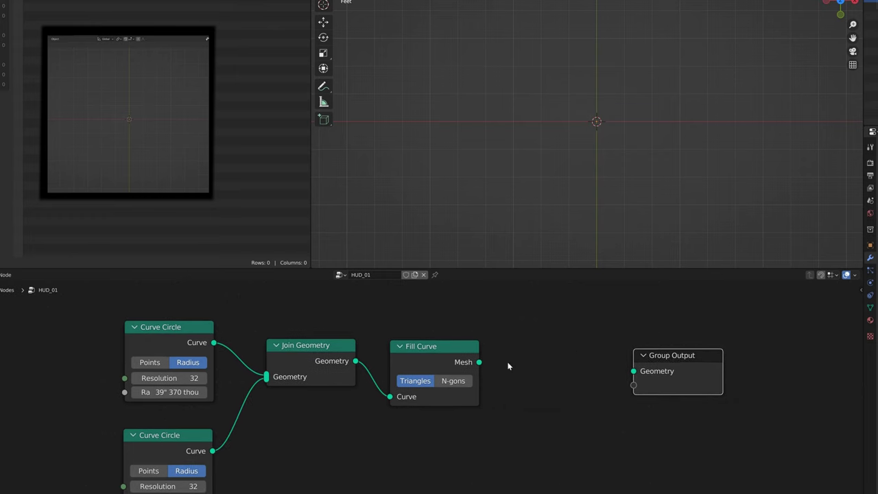
Move the Group Output farther from Fill Curve and add a Set Material node fed by Fill Curve's mesh output
left_click_drag(674, 358, 759, 355)
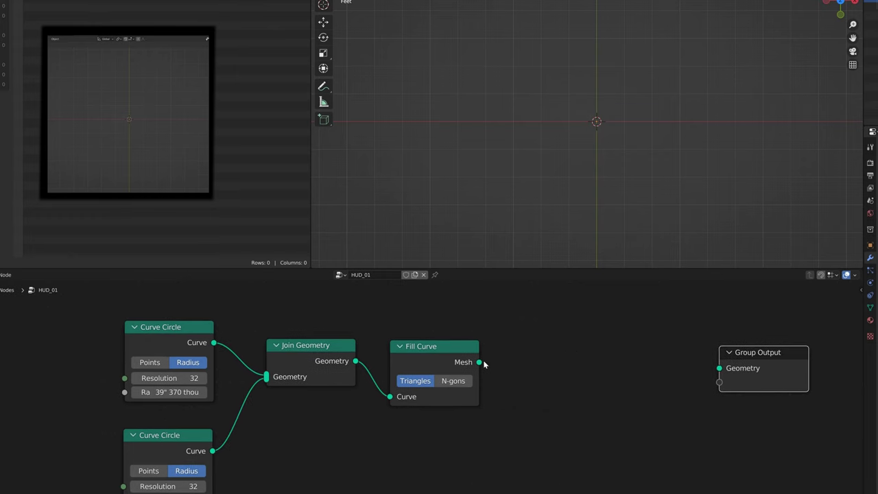
left_click_drag(478, 362, 536, 347)
type("set m")
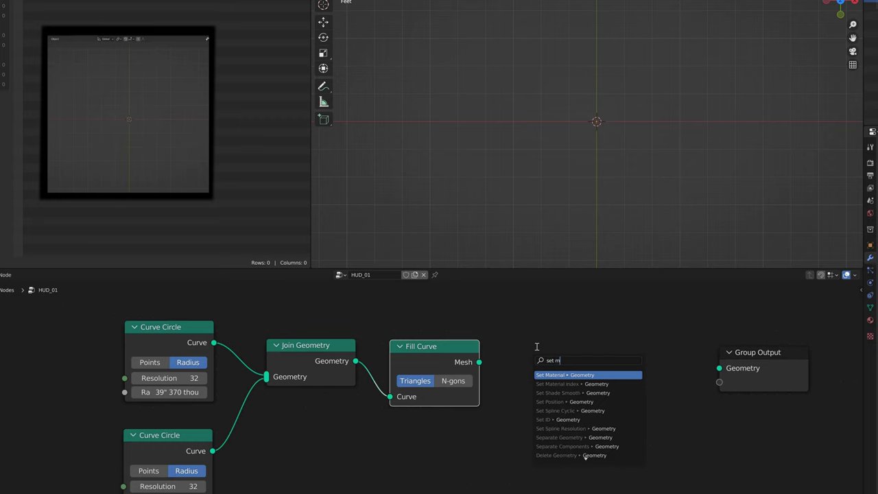
key("Return")
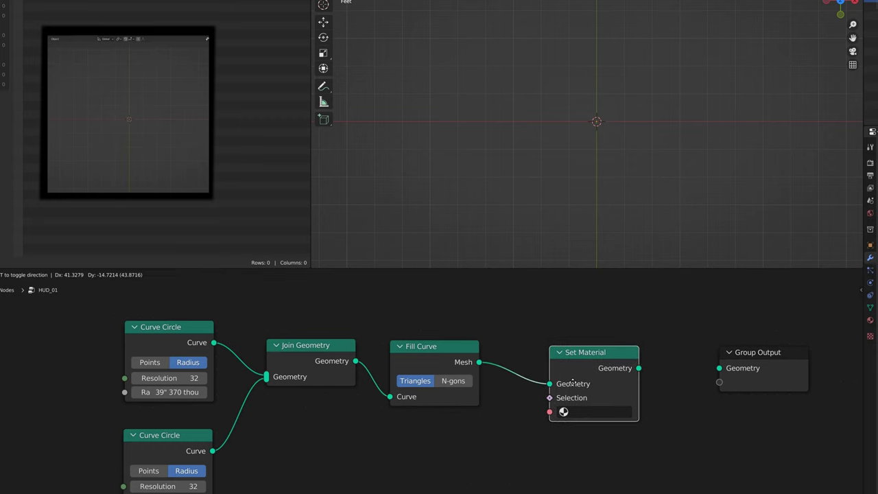
left_click(573, 386)
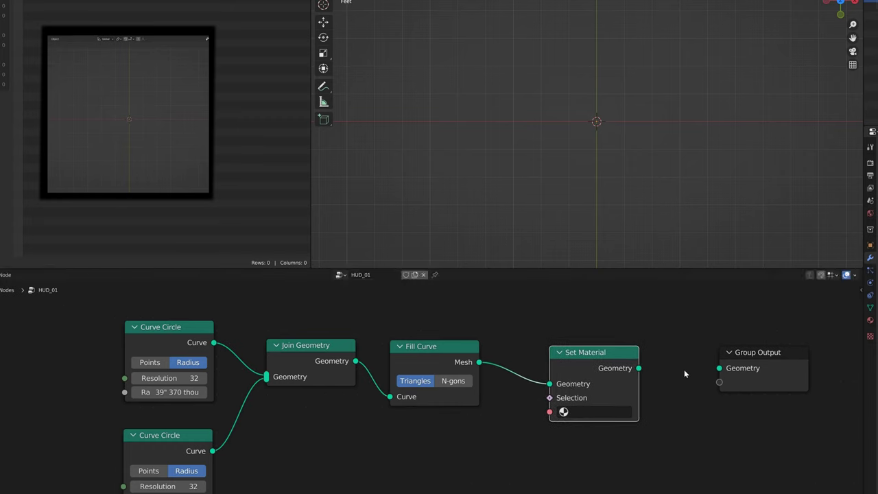
Shift the Group Output farther away and connect the Set Material geometry to it
left_click_drag(766, 354, 813, 356)
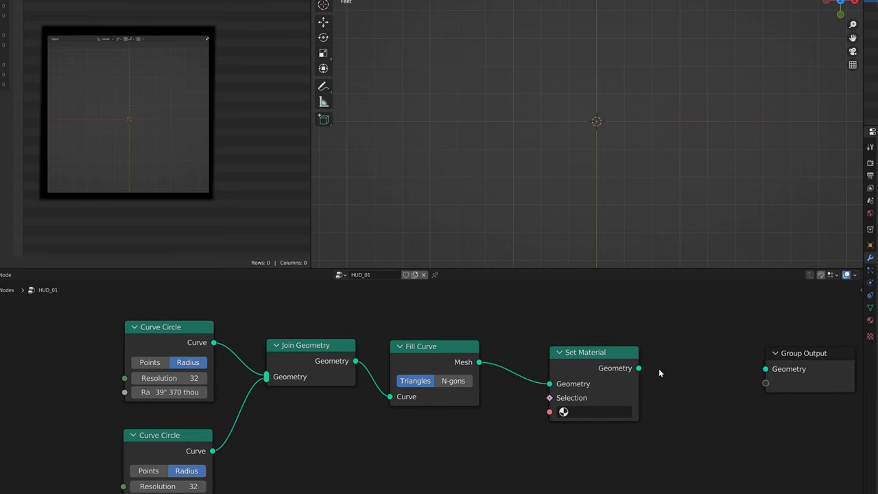
left_click_drag(639, 368, 766, 368)
middle_click_drag(81, 374, 190, 373)
scroll(190, 372, "down", 2)
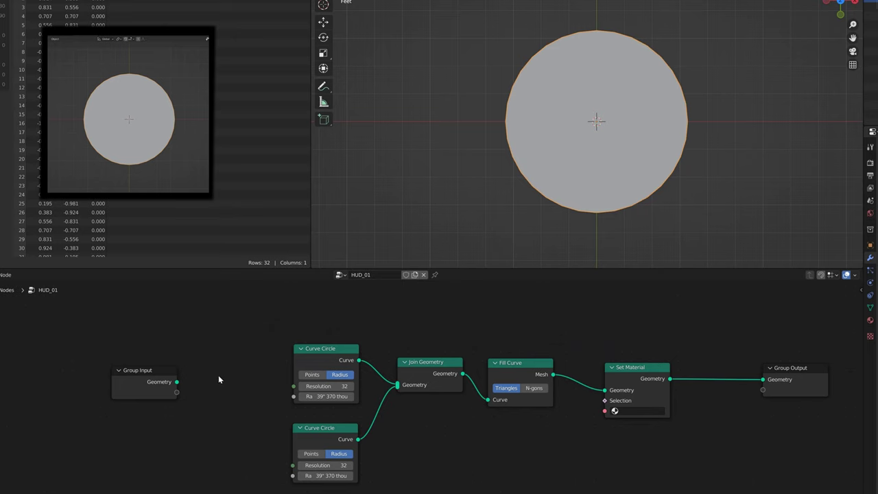
Assign the BLue material in the Set Material node
left_click(615, 412)
left_click(634, 425)
middle_click_drag(508, 425, 455, 413)
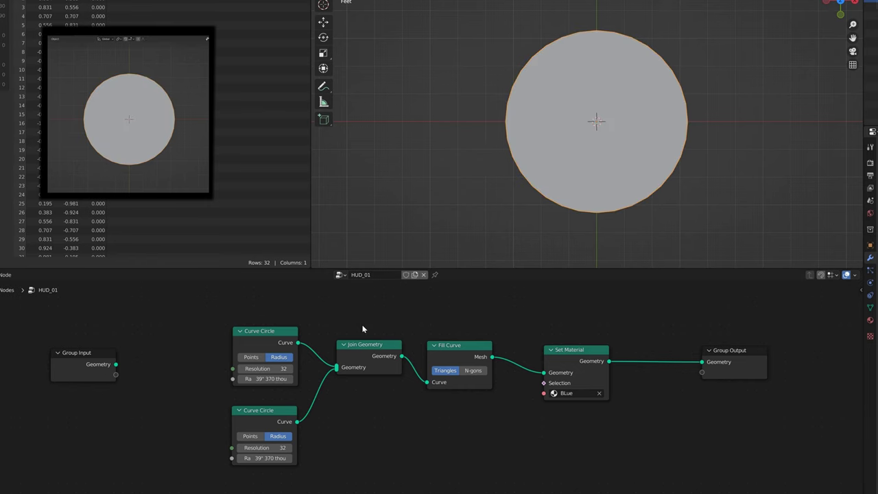
key("Home")
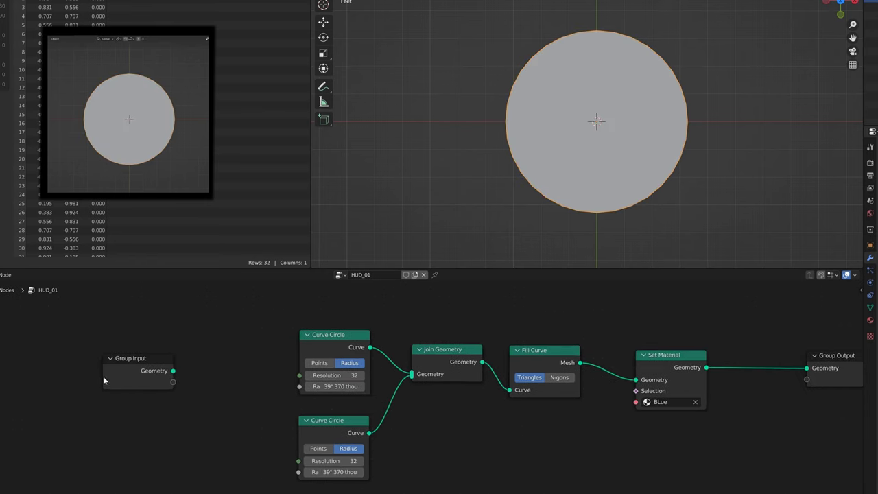
Space out the Group Input and upper Curve Circle nodes, and expose that circle's Radius as a group input
left_click_drag(140, 362, 35, 344)
middle_click_drag(226, 356, 203, 347)
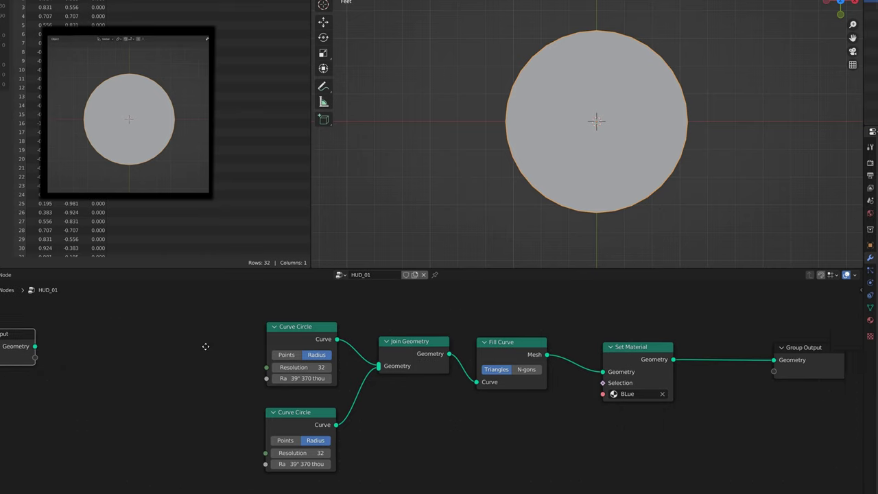
left_click_drag(310, 326, 307, 306)
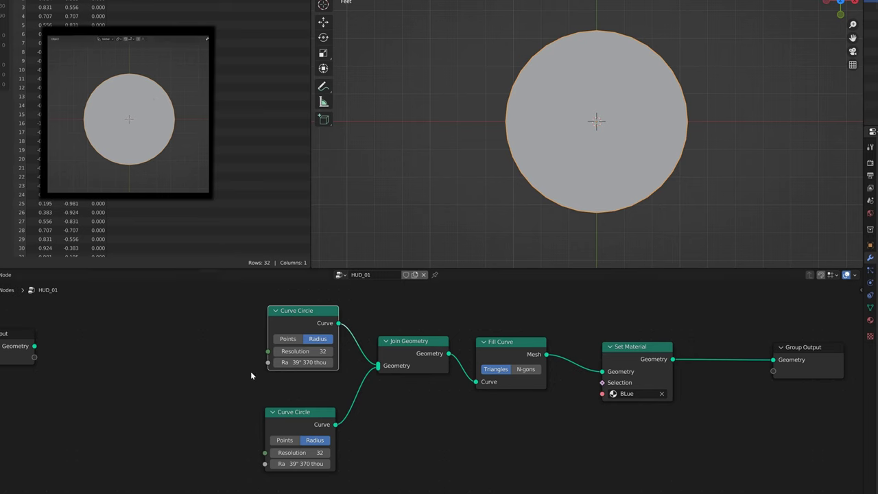
left_click_drag(268, 363, 35, 361)
left_click(727, 326)
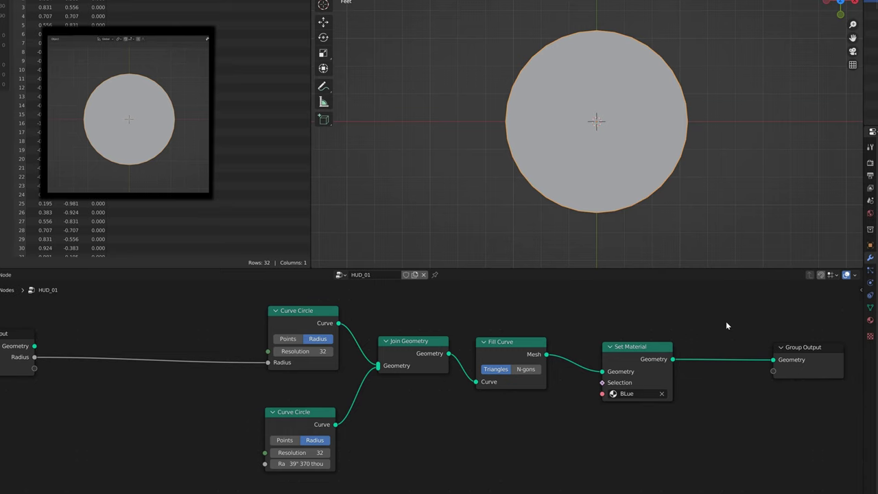
Rename the Radius group input to OD Radius
key("n")
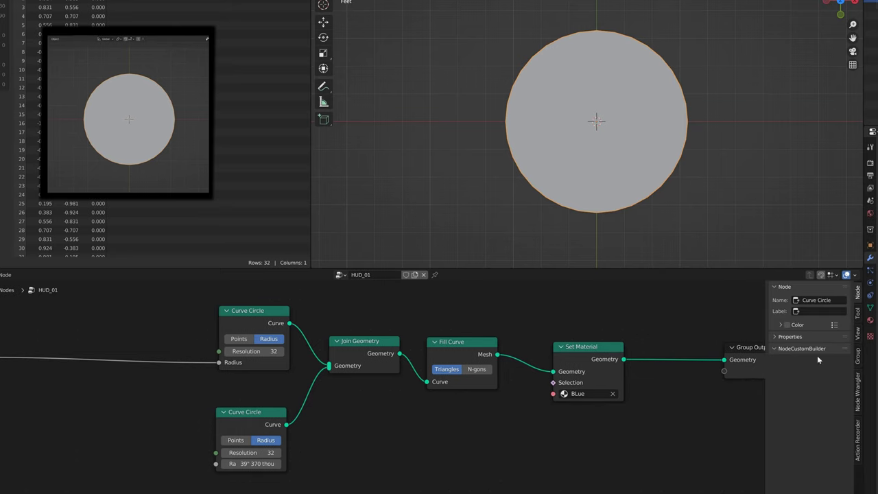
left_click(857, 357)
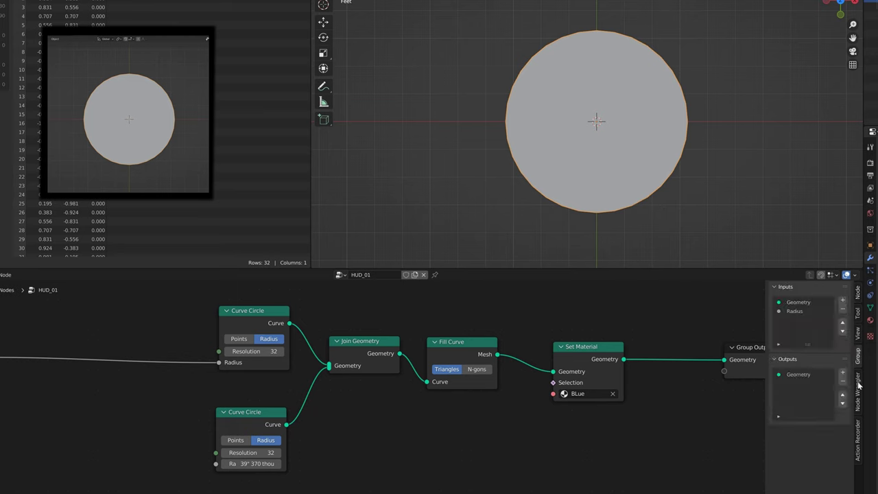
left_click(796, 312)
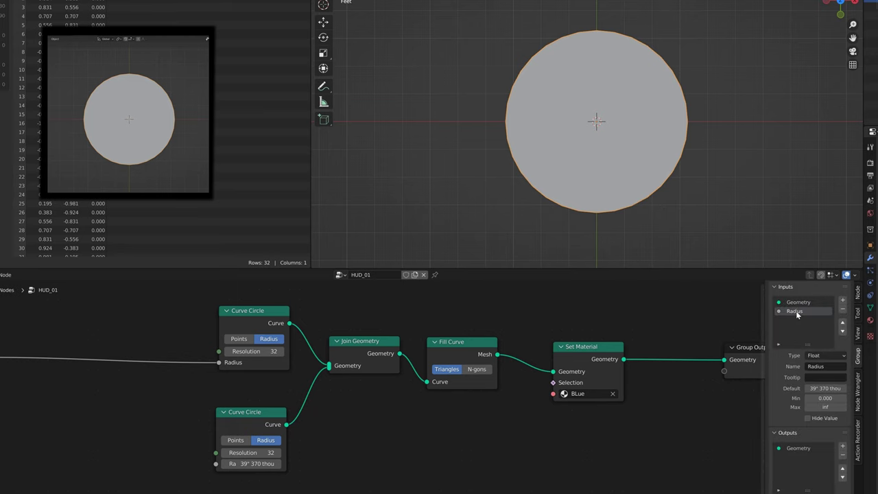
left_click(812, 367)
key("Home")
type("OD")
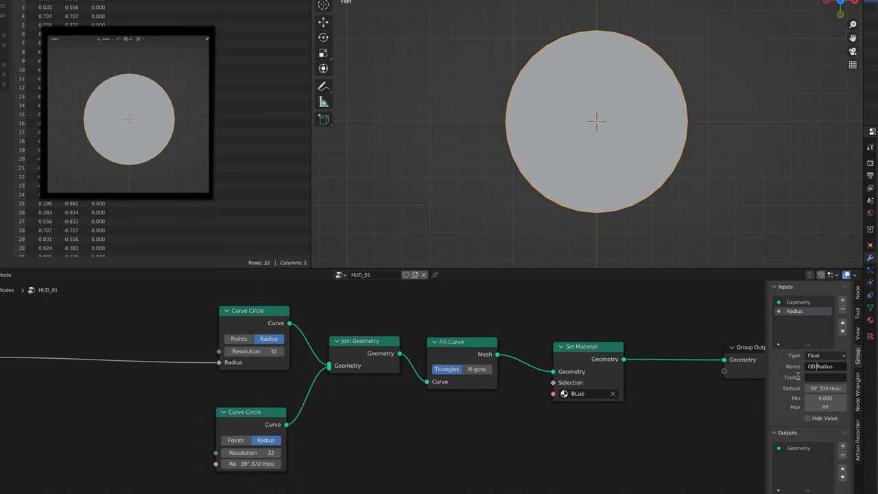
key("Return")
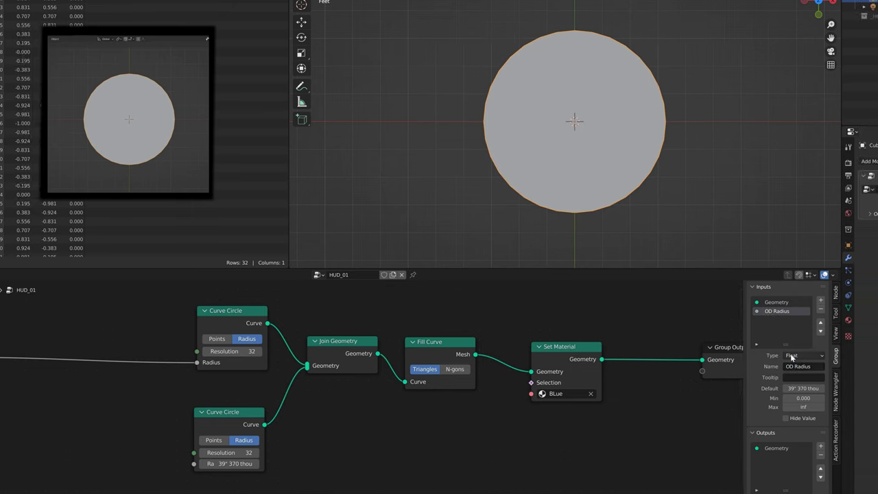
Set the OD Radius in the GeometryNodes modifier to 64" 370 thou
left_click_drag(801, 201, 788, 219)
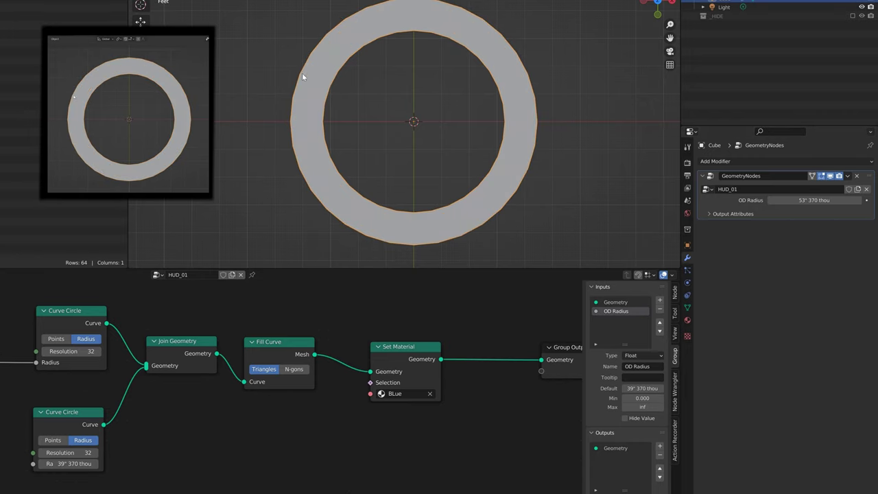
mouse_move(797, 199)
left_mouse_down()
mouse_move(782, 200)
mouse_move(802, 206)
left_mouse_up()
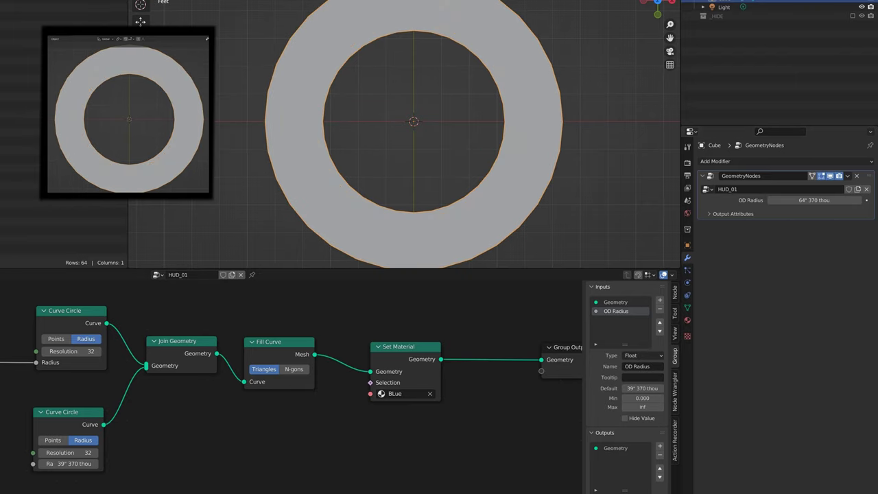
Reposition the Group Input node and add another Float group input named Thickness
middle_click_drag(0, 392, 88, 396)
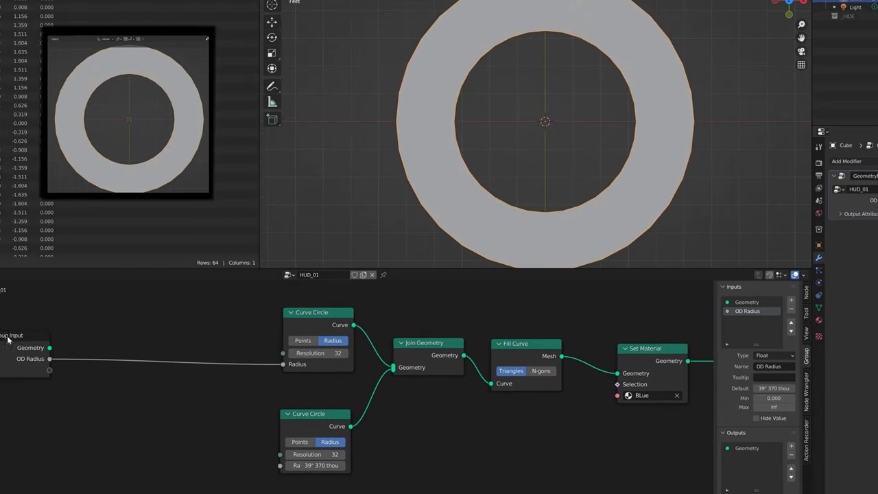
left_click_drag(85, 342, 76, 347)
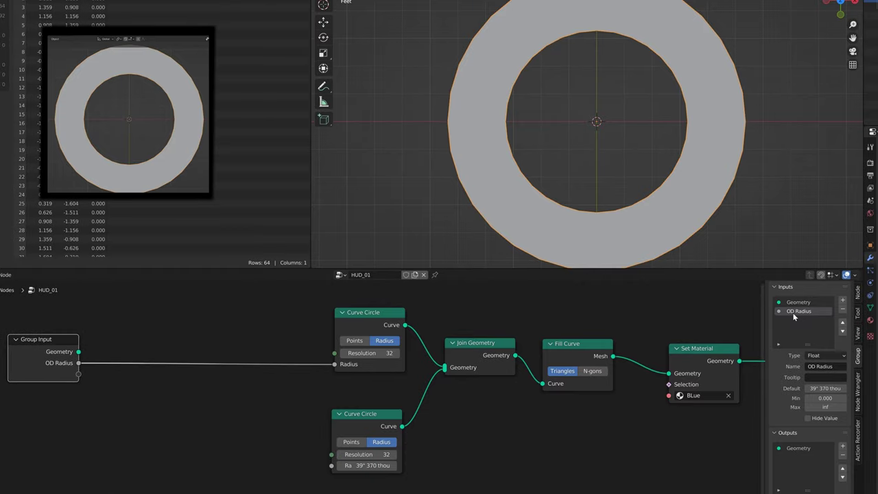
left_click(843, 302)
double_click(812, 367)
type("I")
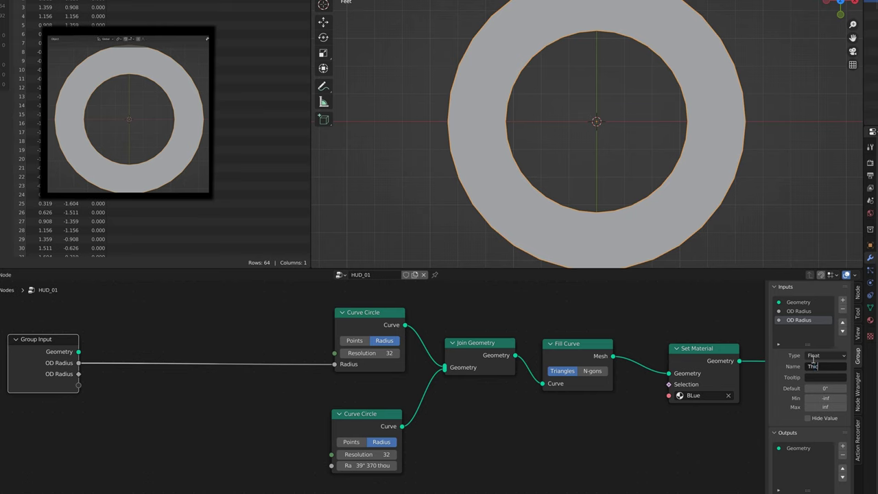
key("Return")
Add a Math node beside the Group Input and place a duplicate of it before the lower Curve Circle
left_click(137, 394)
key("shift+a")
left_click_drag(79, 363, 119, 364)
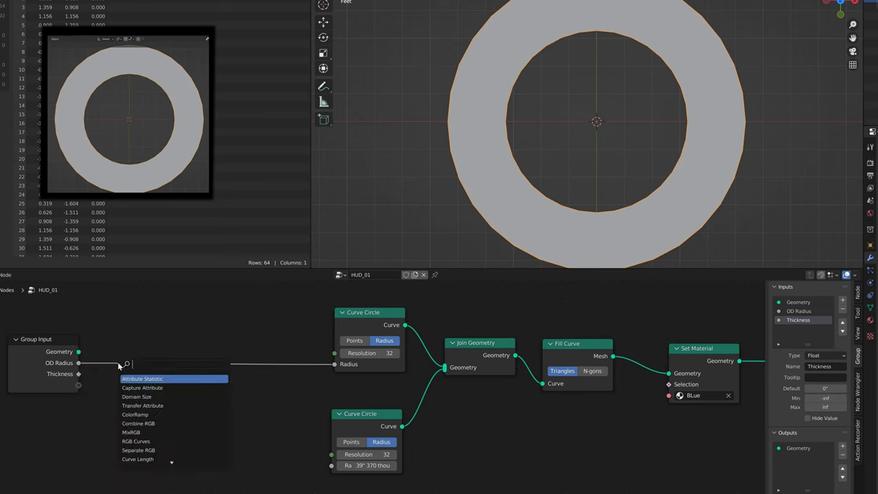
type("math")
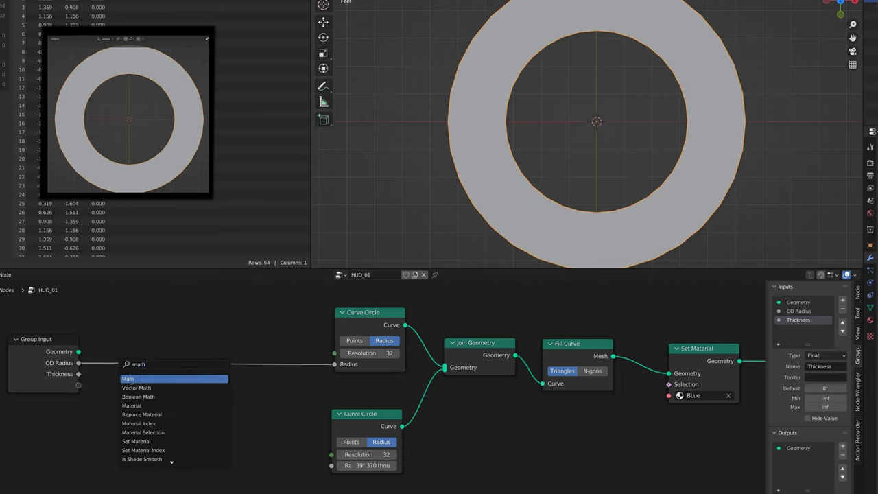
left_click(137, 379)
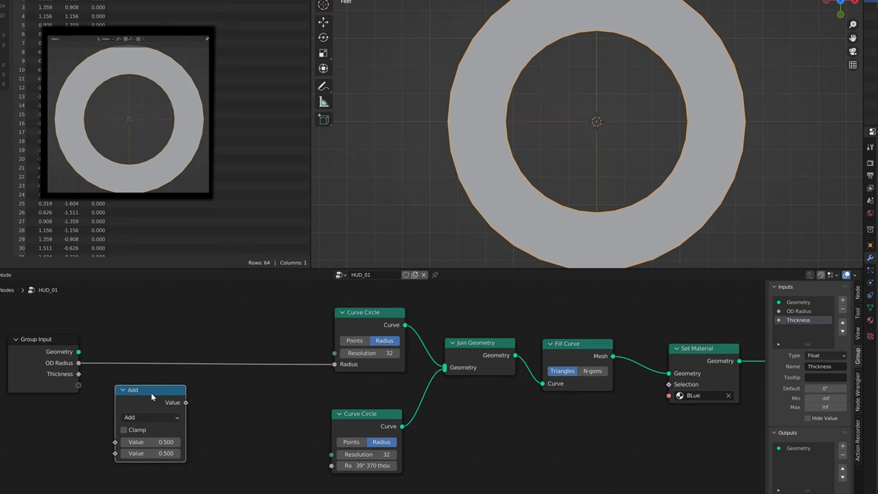
key("shift+d")
left_click(250, 425)
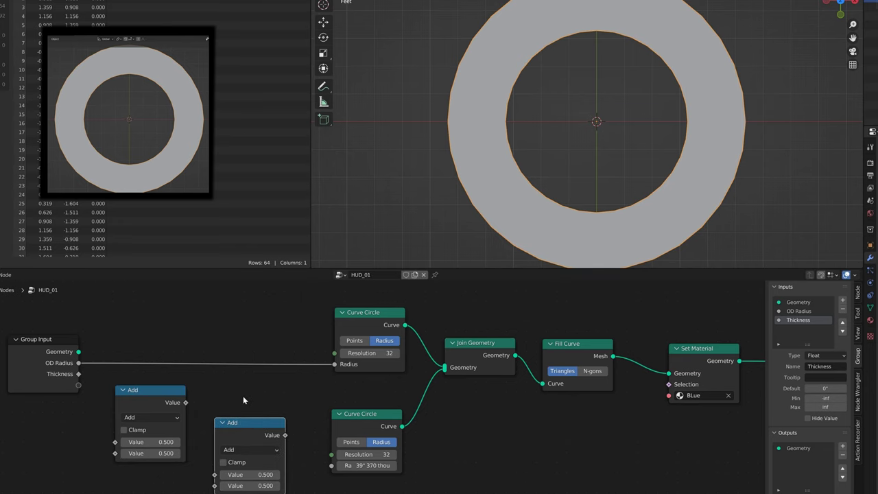
Set the first Math node's operation to Multiply and the duplicate's to Subtract
middle_click_drag(242, 399, 214, 375)
left_click(130, 397)
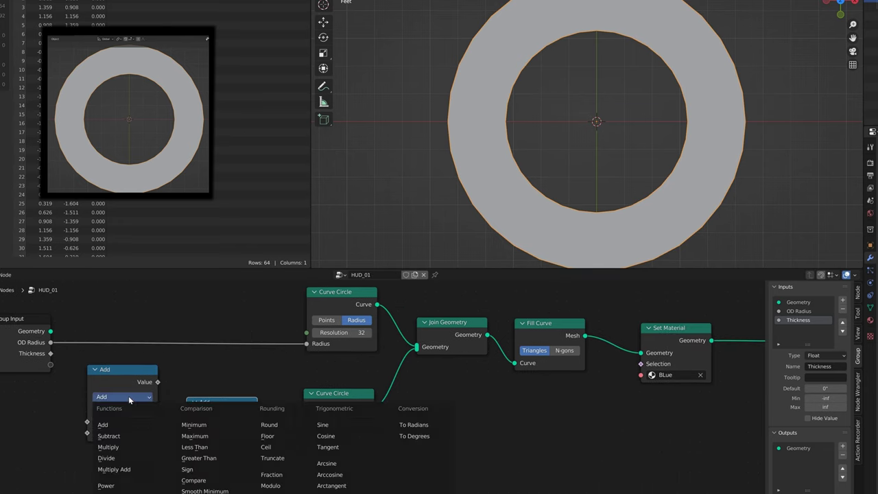
left_click(109, 448)
left_click(225, 429)
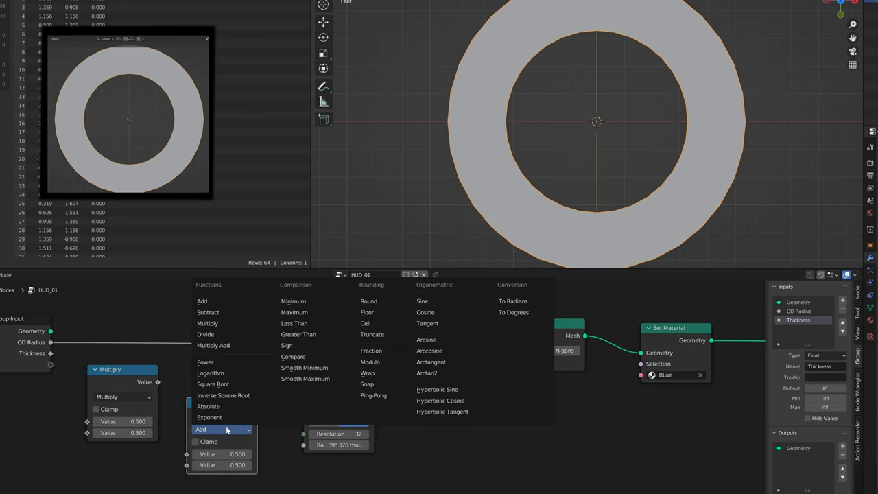
left_click(218, 427)
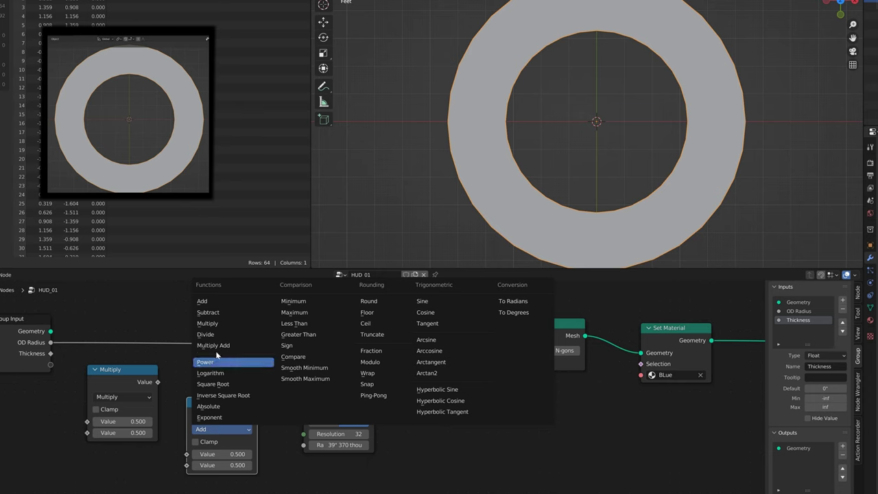
left_click(214, 314)
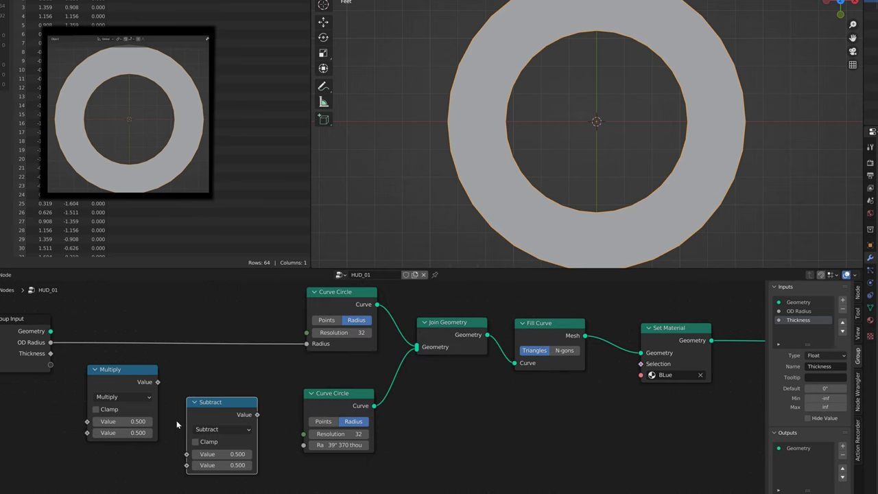
Rearrange the Group Input and Multiply nodes, and connect OD Radius and Thickness to the two Multiply values
middle_click_drag(13, 339, 60, 343)
left_click_drag(76, 328, 44, 331)
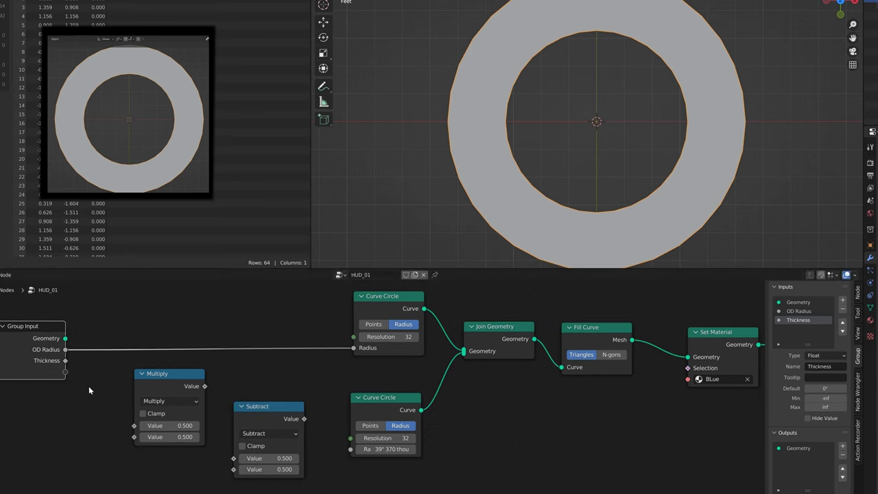
left_click(169, 374)
left_click_drag(86, 366, 85, 373)
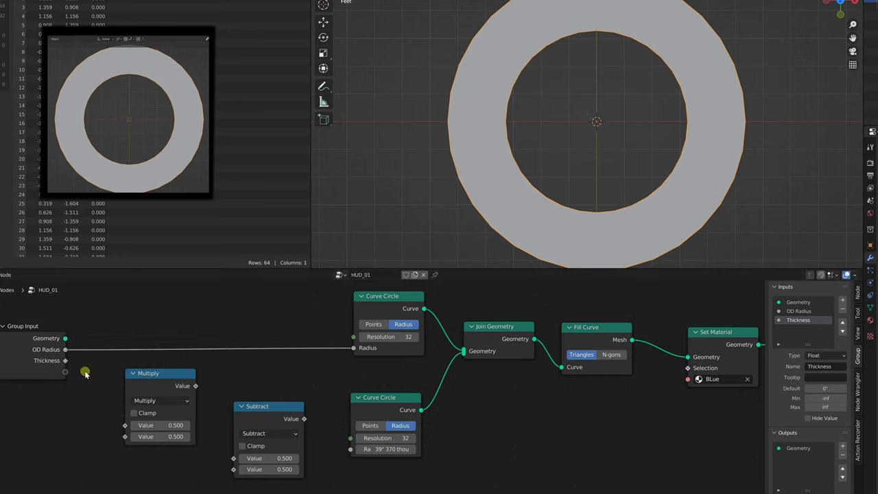
left_click_drag(43, 334, 125, 425)
left_click_drag(33, 358, 125, 437)
Wire Subtract to take the Multiply result from OD Radius, and feed its output to the lower Curve Circle's Radius
left_click_drag(165, 388, 111, 381)
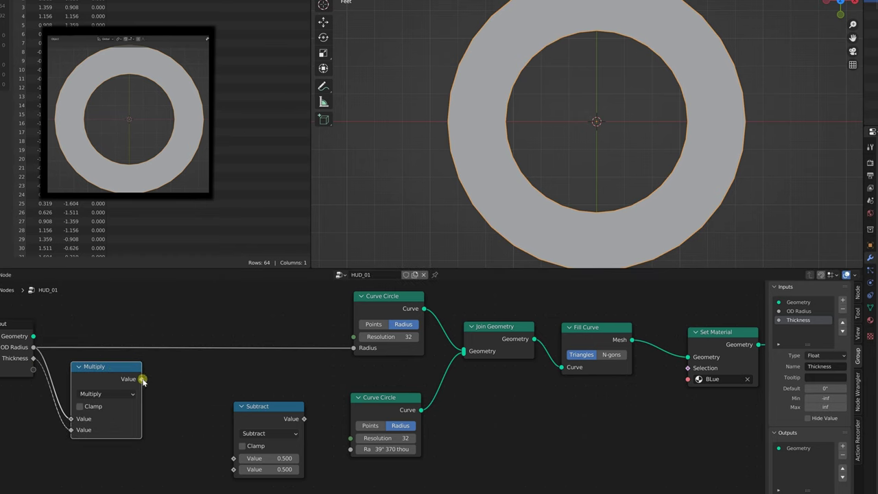
left_click_drag(142, 378, 220, 466)
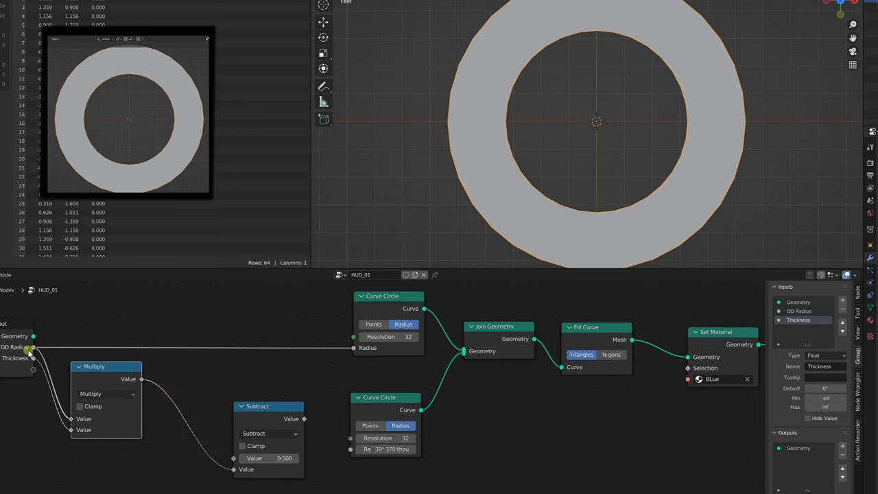
left_click_drag(33, 347, 239, 459)
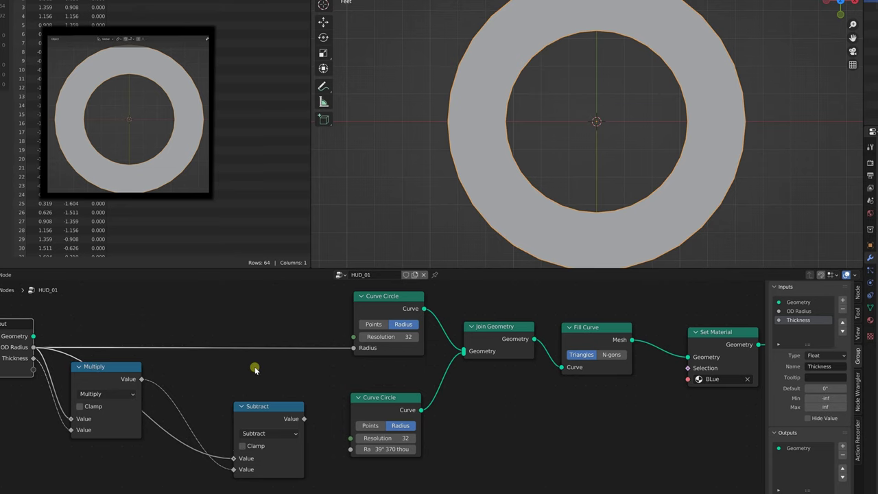
left_click_drag(292, 411, 349, 450)
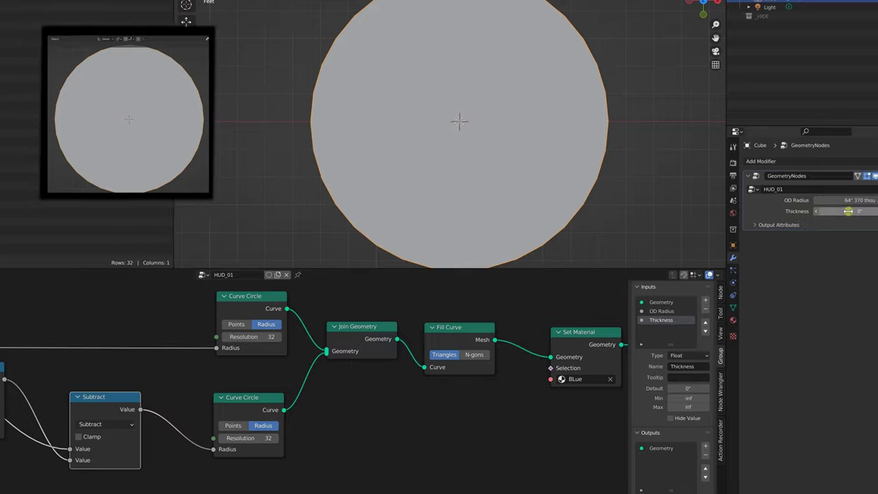
Set the modifier's Thickness to 5" and OD Radius to 53" 370 thou
left_click_drag(782, 212, 798, 226)
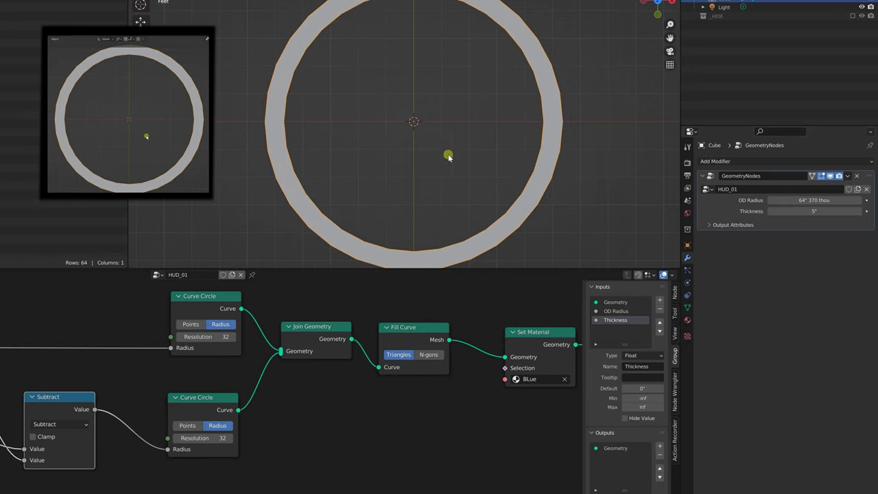
left_click_drag(801, 199, 180, 363)
scroll(248, 371, "down", 2)
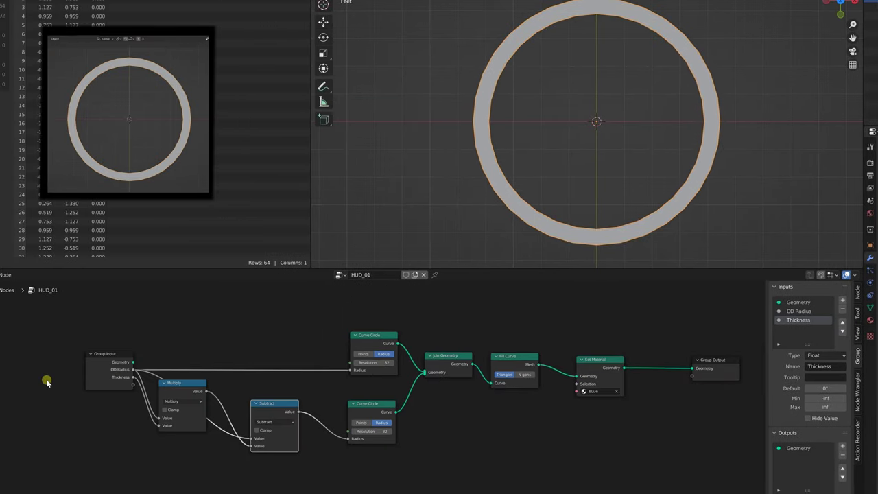
Move the Group Input and Group Output nodes outward, leaving more space around the ring nodes
left_click_drag(59, 357, 40, 348)
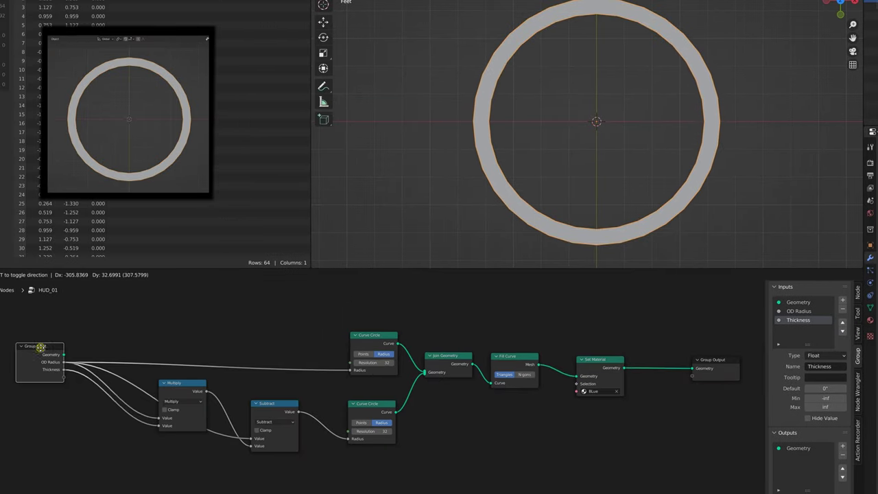
scroll(399, 409, "right", 5)
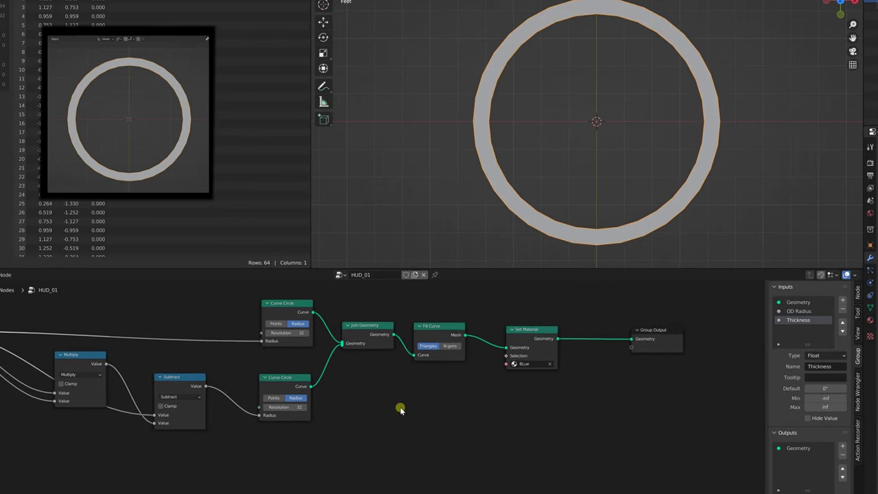
left_click_drag(614, 334, 718, 355)
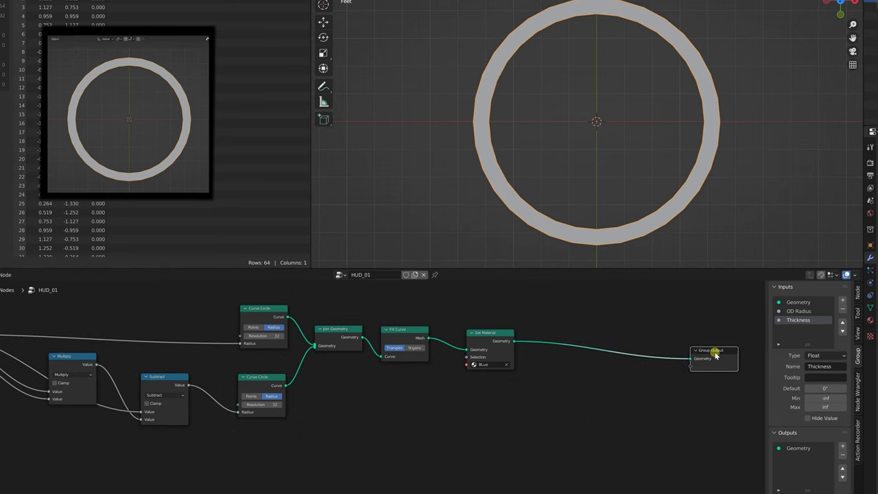
middle_click_drag(369, 418, 406, 407)
scroll(405, 407, "down", 1)
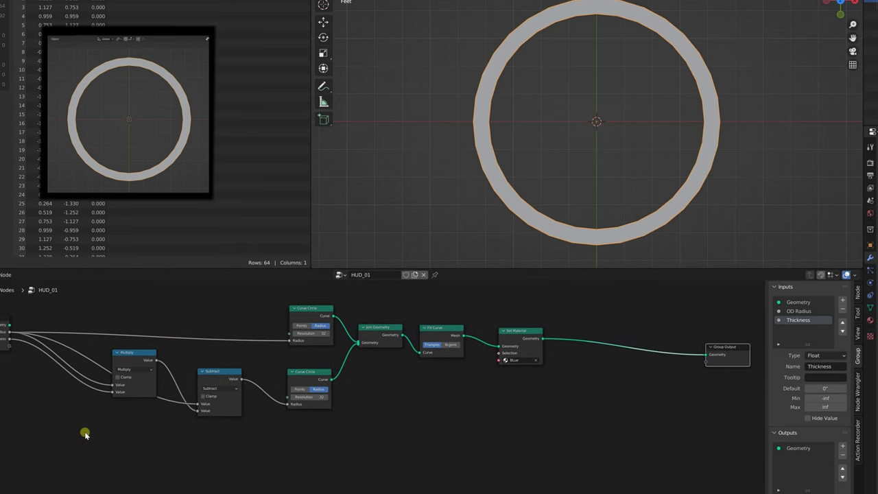
Enclose all nodes between Group Input and Group Output in a frame labelled "Inner Main Ring"
left_click_drag(99, 426, 557, 298)
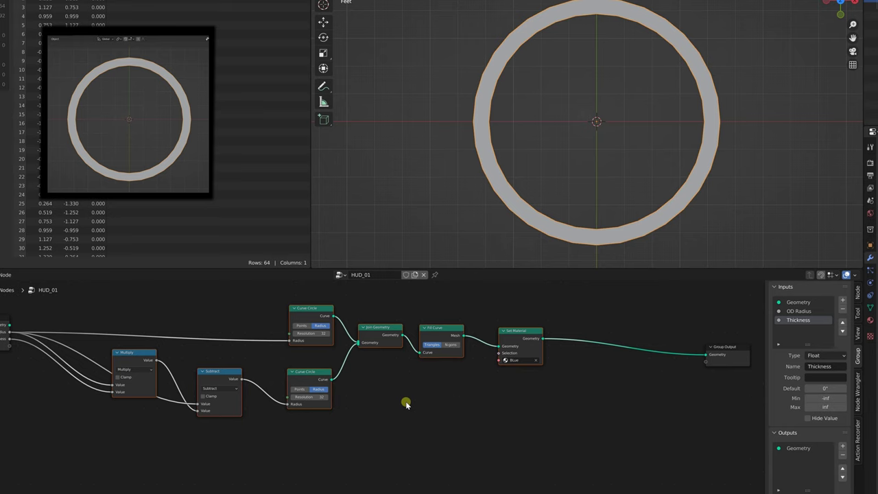
key("ctrl+j")
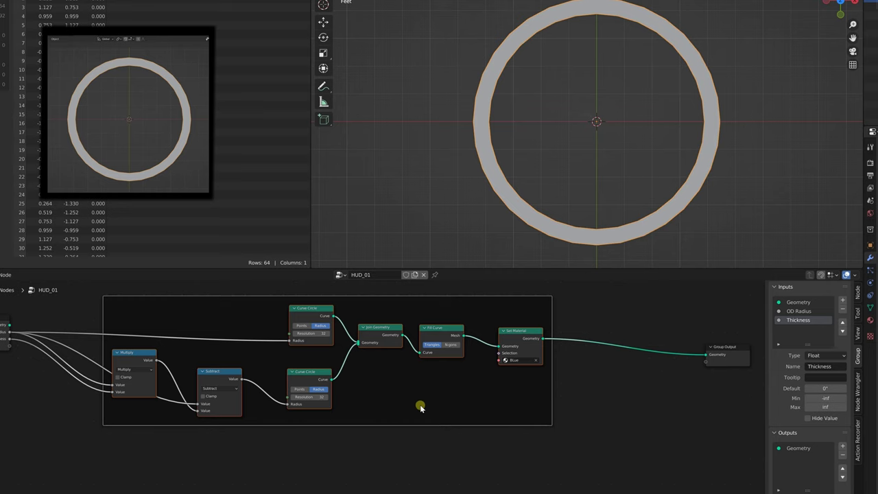
left_click(586, 392)
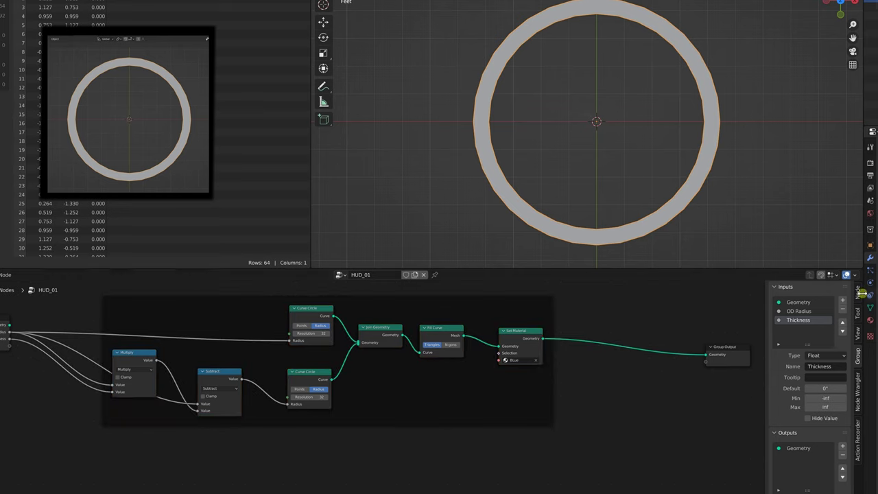
left_click(857, 292)
left_click(811, 312)
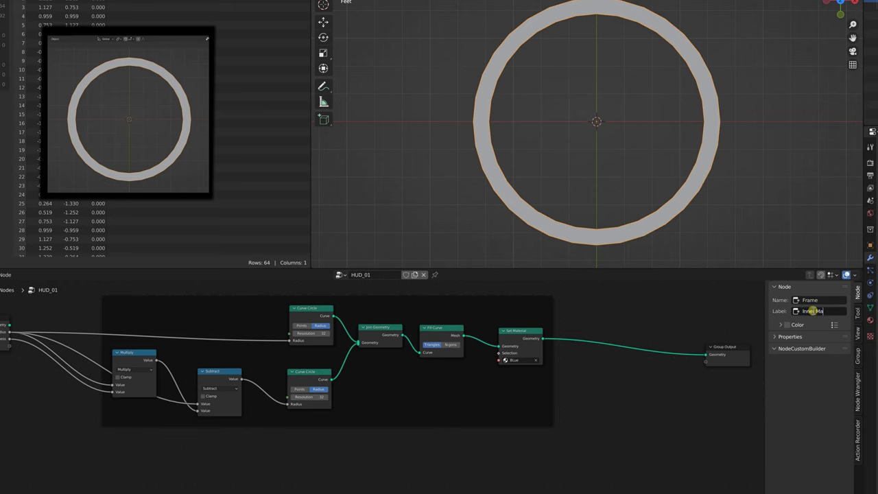
type("Inner Main Ring")
key("Return")
Enable a custom color for the frame and make it orange, with hue 0.073 and saturation 0.995
left_click(786, 324)
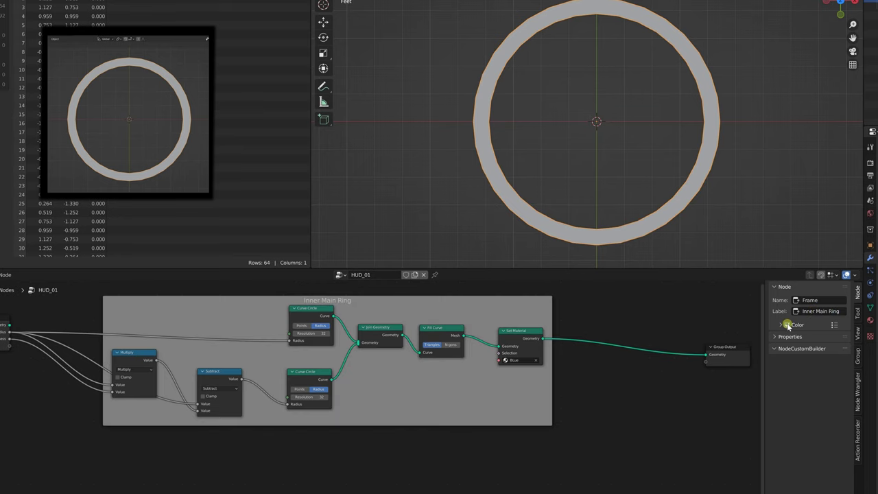
left_click(780, 325)
left_click(802, 337)
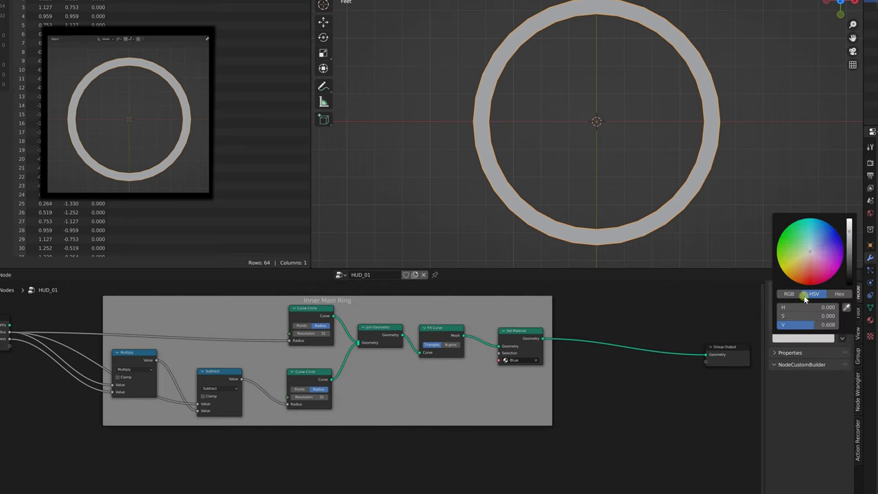
left_click_drag(809, 249, 790, 277)
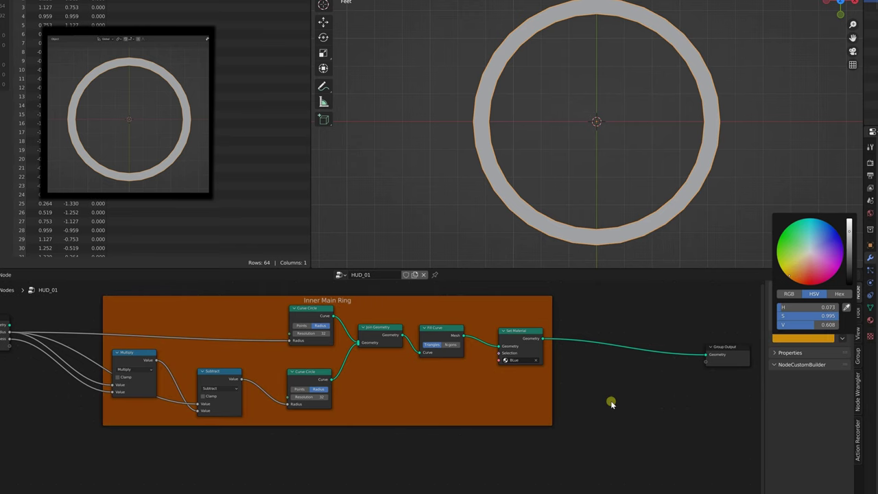
left_click_drag(351, 409, 348, 409)
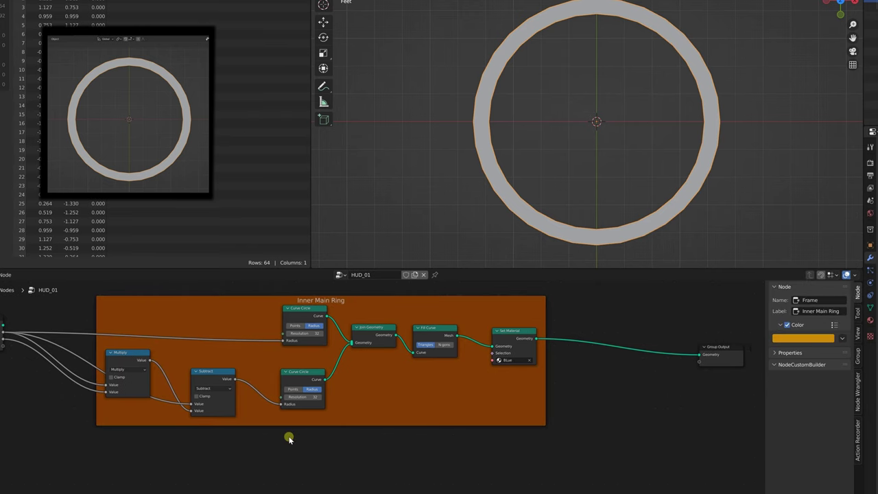
Move the Group Output node farther away from the Inner Main Ring frame
scroll(401, 392, "down", 2)
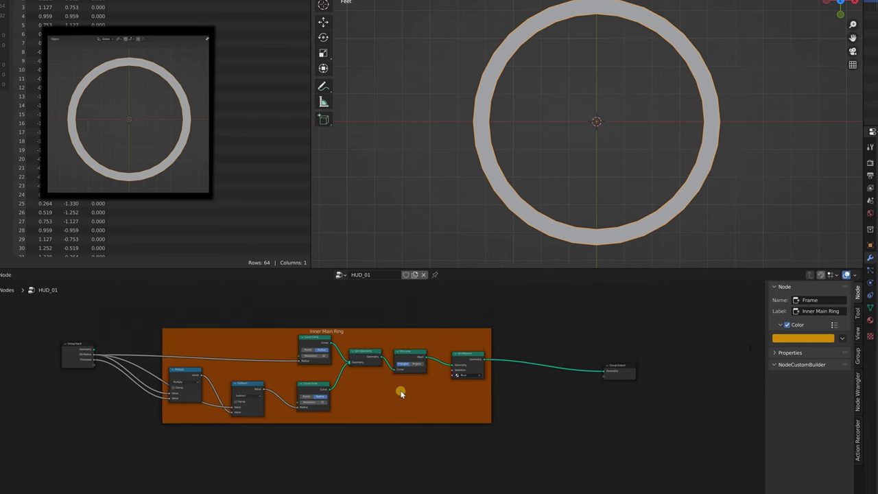
scroll(400, 391, "down", 1)
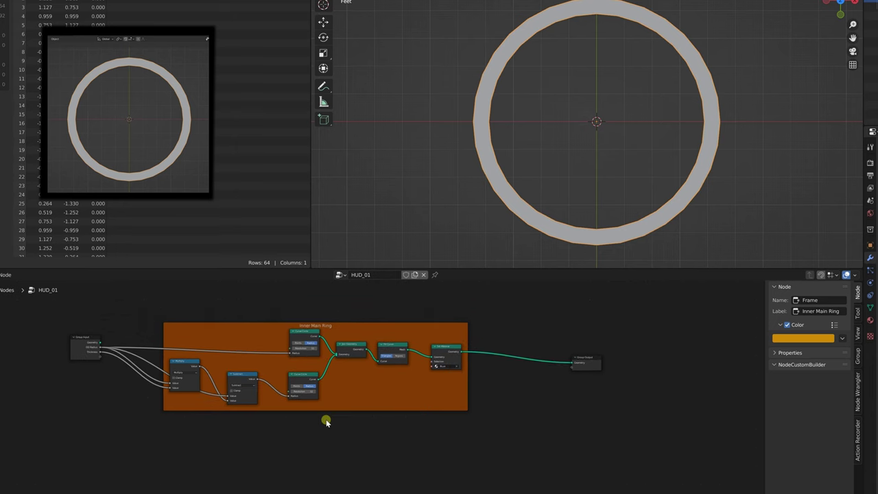
scroll(325, 413, "up", 1)
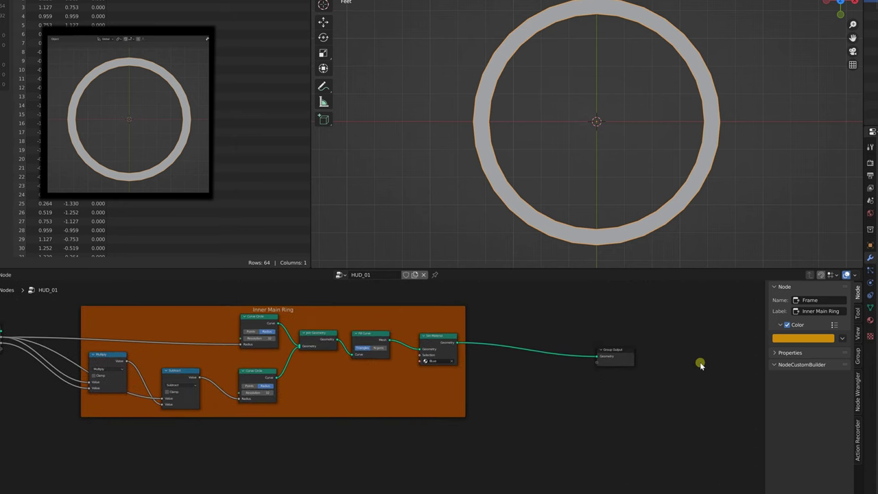
left_click_drag(626, 352, 735, 353)
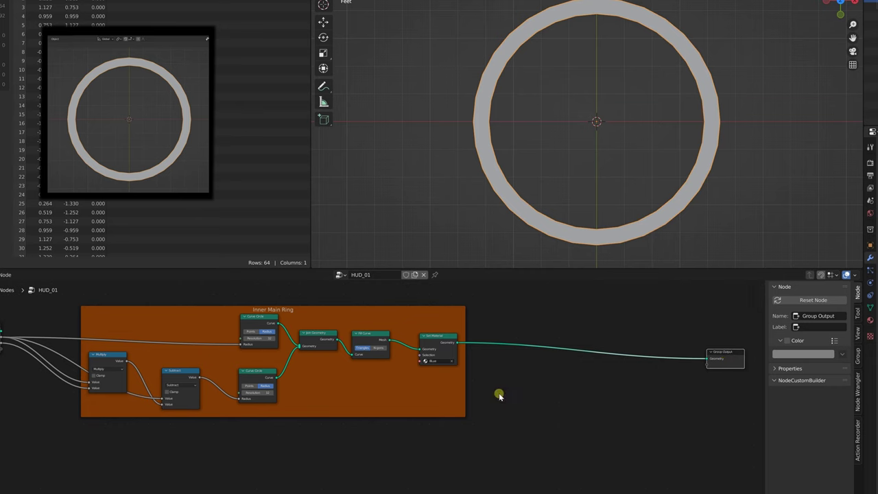
Insert a Join Geometry node between Set Material and Group Output, placed well below the frame
key("shift+a")
left_click(548, 383)
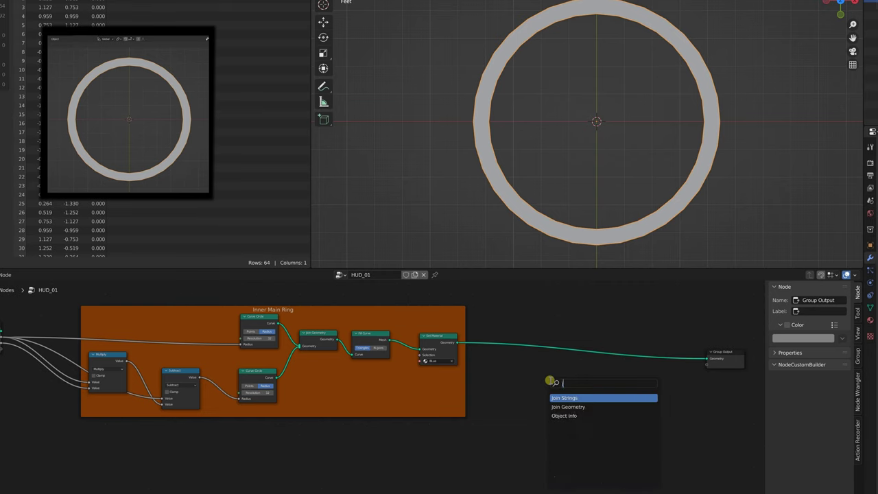
left_click(559, 406)
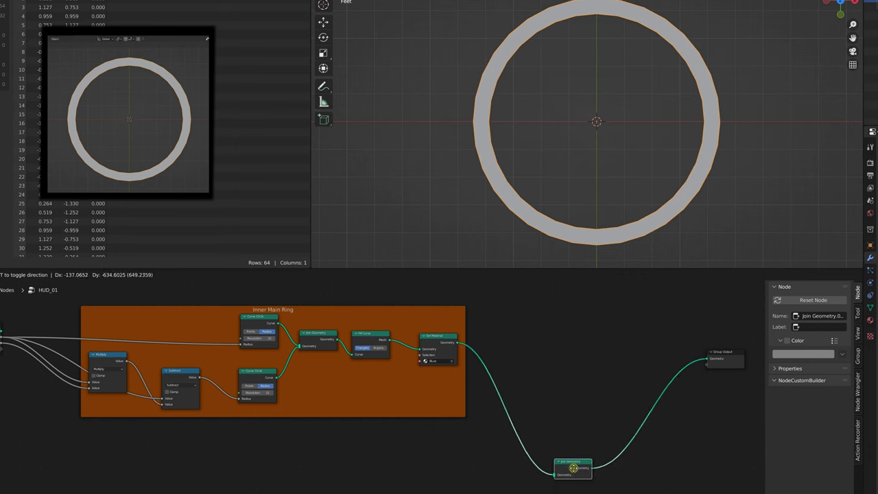
left_click(583, 485)
middle_click_drag(282, 441, 358, 435)
left_click_drag(633, 482, 635, 493)
scroll(429, 422, "up", 1)
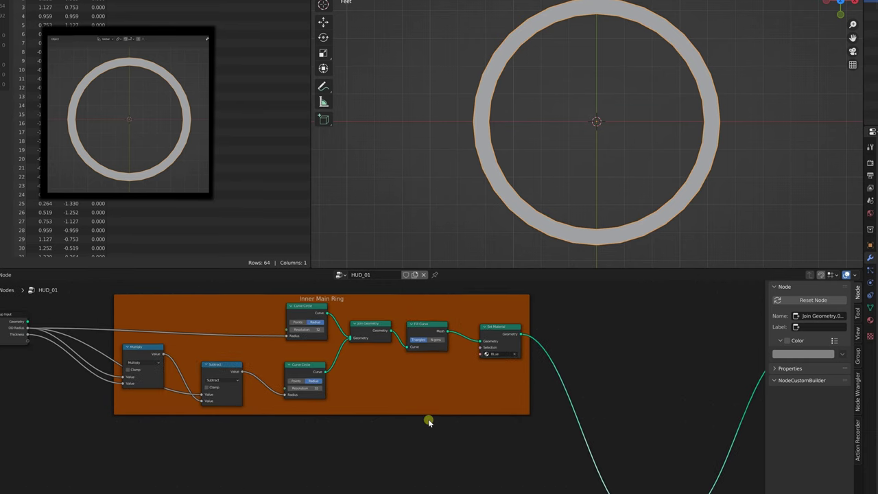
Move Set Material away from Fill Curve inside the frame to open a gap between them
middle_click_drag(402, 415, 415, 429)
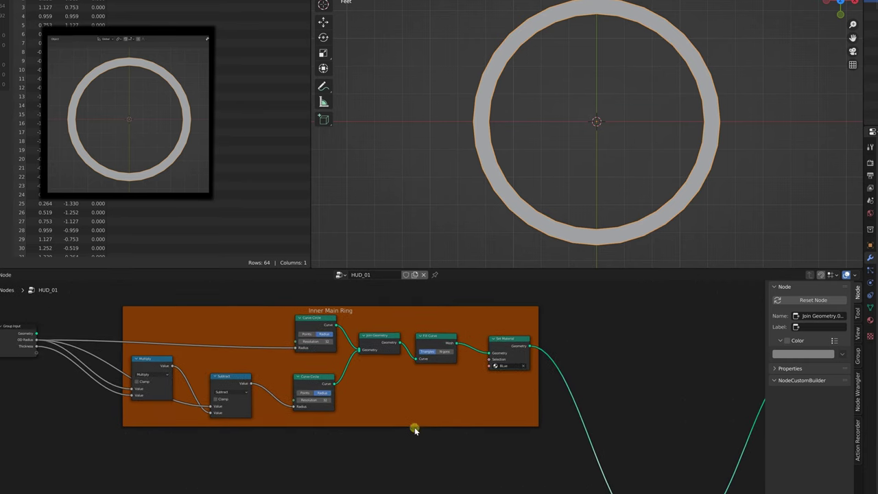
scroll(375, 374, "down", 1)
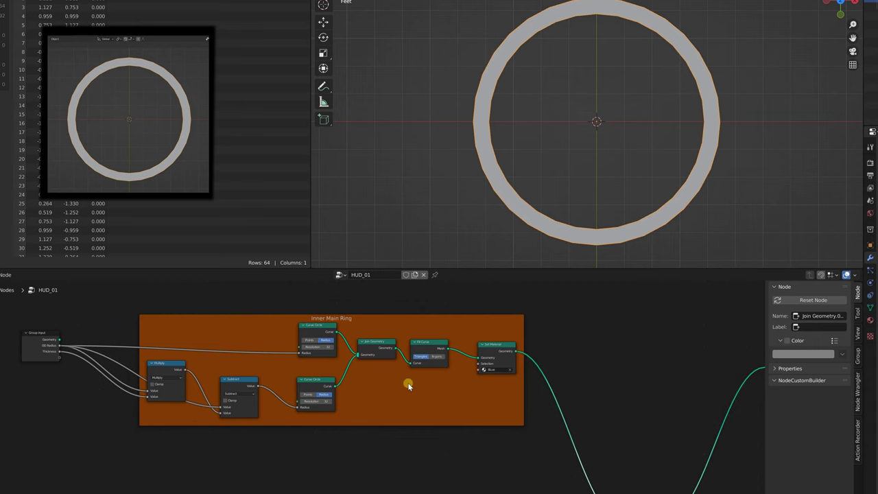
scroll(389, 374, "down", 1)
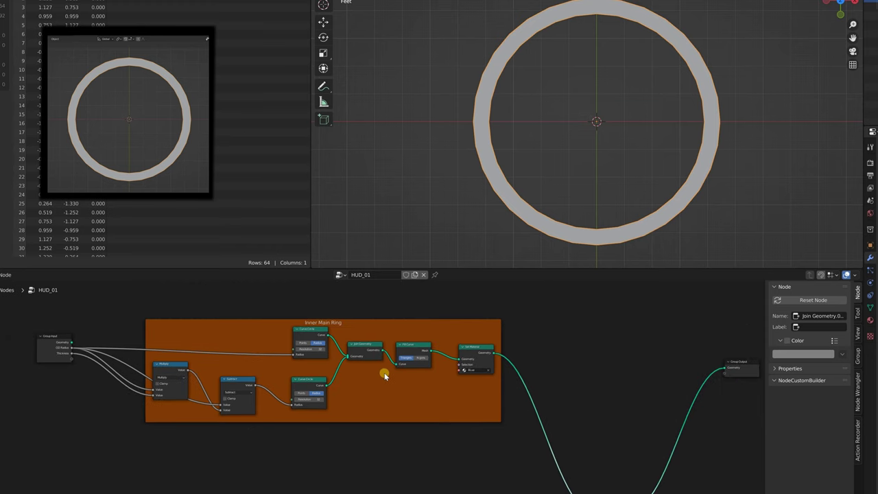
scroll(384, 375, "up", 1)
scroll(386, 369, "down", 1)
left_click_drag(505, 337, 588, 339)
left_click_drag(432, 337, 428, 331)
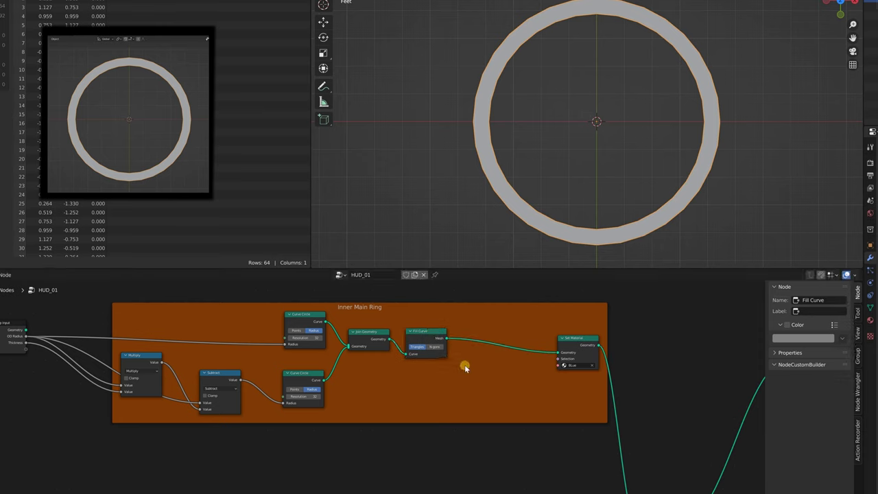
Insert a Transform node on the link between Fill Curve and Set Material
key("shift+a")
left_click(465, 368)
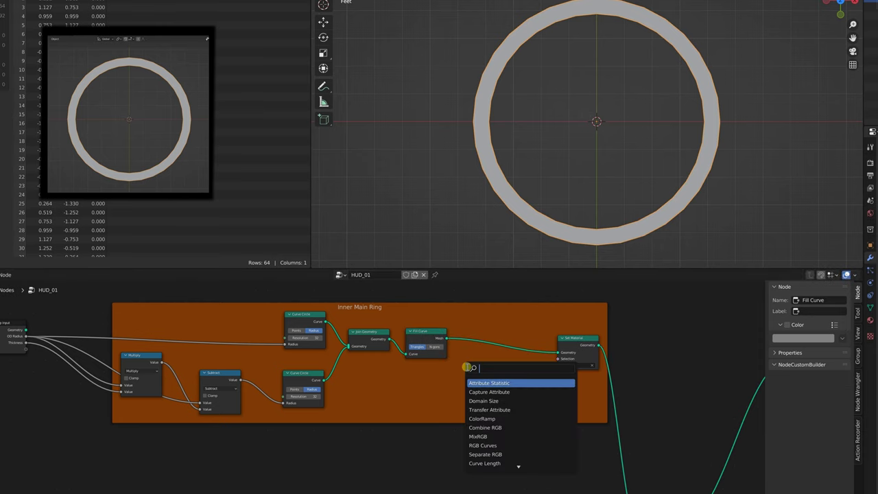
type("tran")
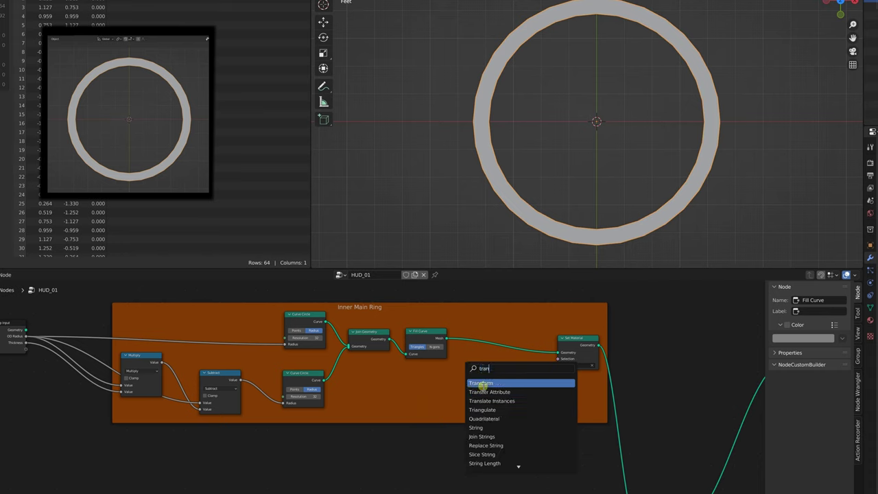
left_click(482, 383)
left_click(501, 341)
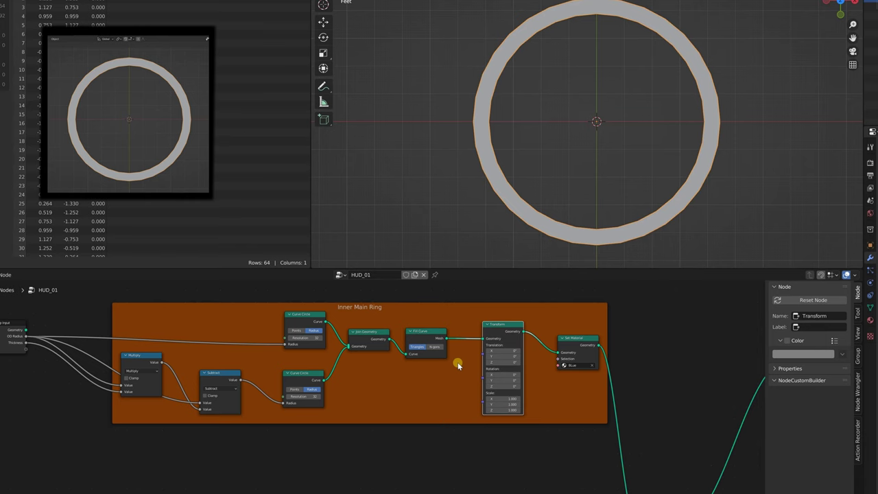
Expose the Transform node's Translation as a group input and rename that input "Location"
middle_click_drag(418, 366, 439, 369)
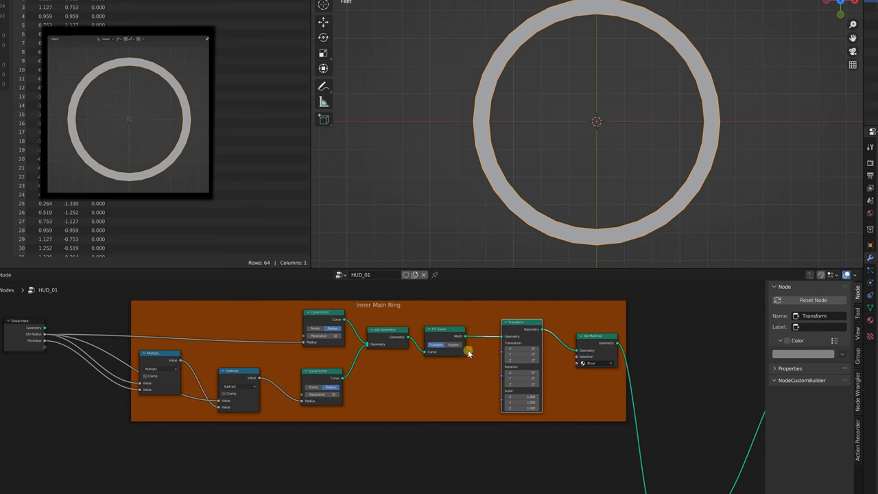
left_click_drag(514, 354, 36, 349)
scroll(445, 163, "down", 5)
left_click(29, 348)
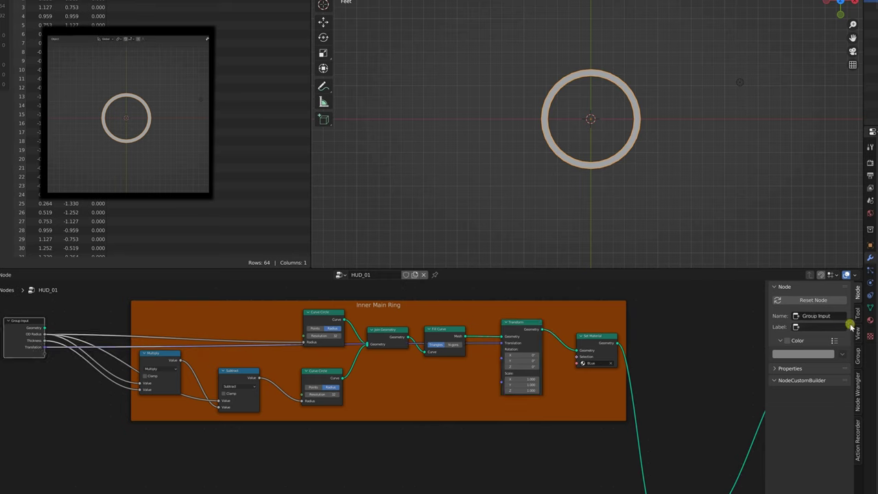
left_click(856, 355)
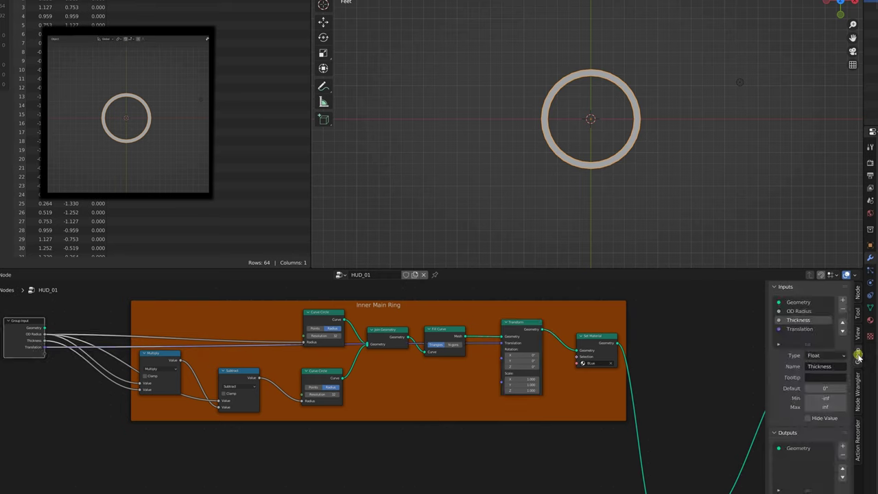
left_click(799, 329)
left_click(819, 366)
type("Location")
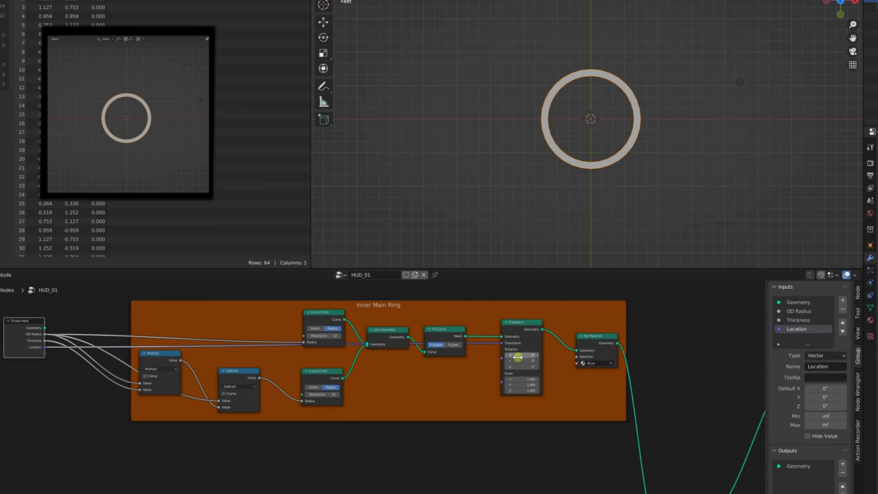
Expose the Transform node's Rotation and Scale and the Set Material node's Material as group inputs
left_click_drag(513, 360, 669, 360)
key("ctrl+z")
left_click_drag(501, 350, 42, 358)
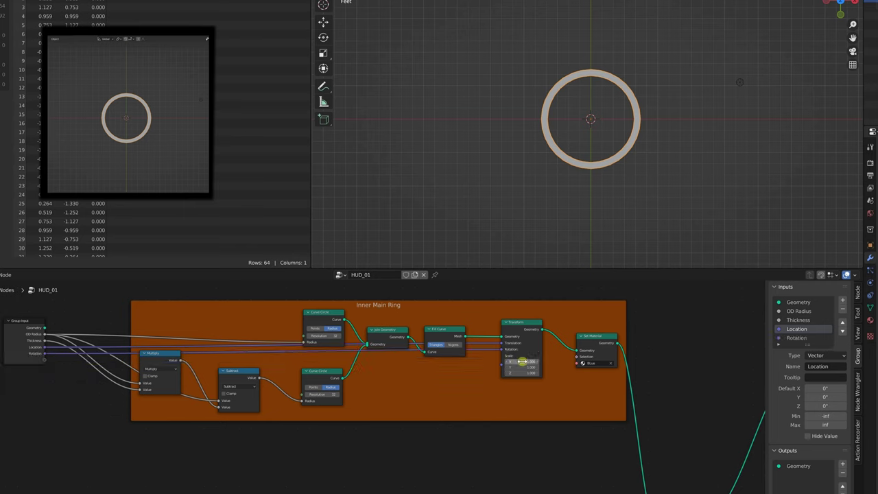
left_click_drag(500, 359, 45, 359)
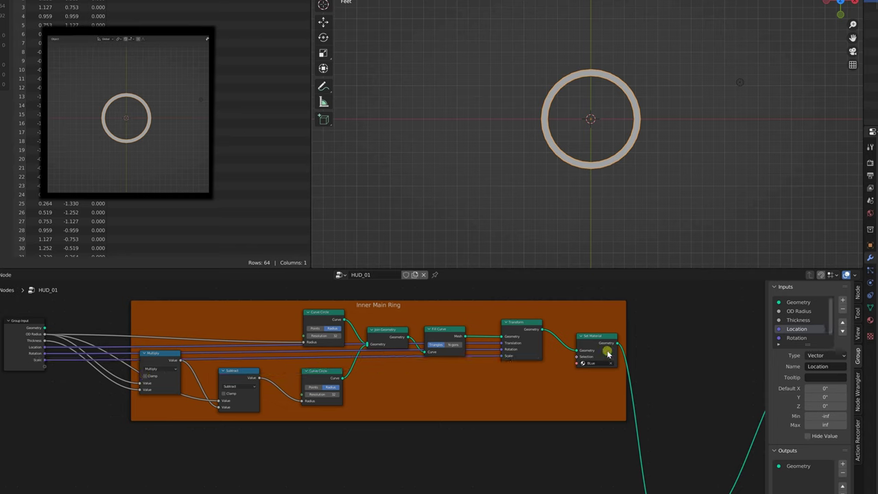
left_click_drag(576, 366, 42, 368)
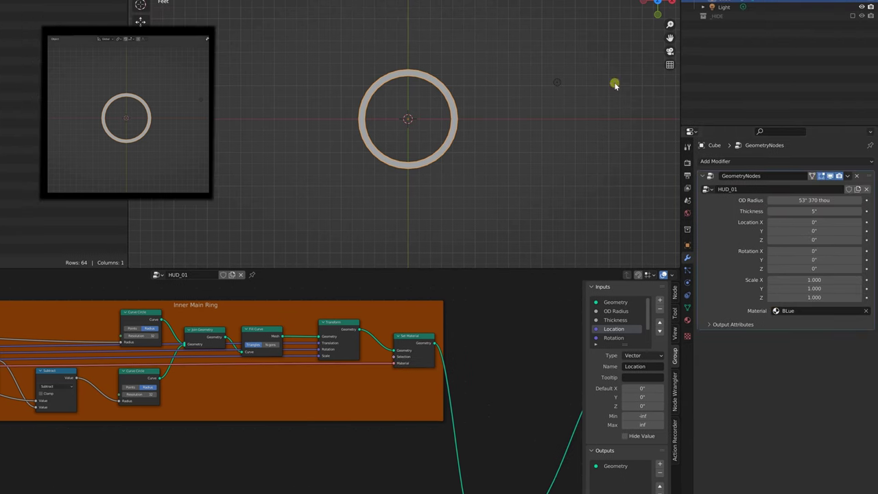
Assign the BLue material to the ring through the modifier's Material input
left_click(778, 310)
left_click(789, 333)
left_click(777, 311)
left_click(775, 324)
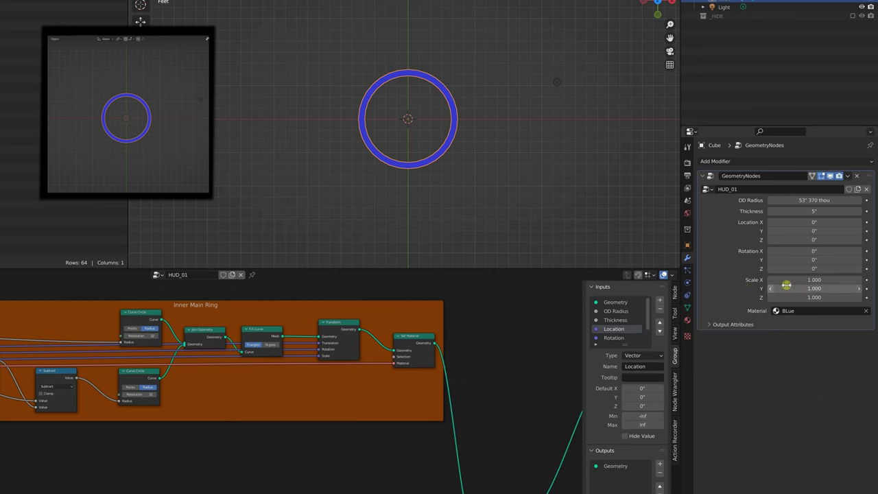
Test the modifier's Scale X input by lowering it to 0.000 and undo the change
left_click_drag(799, 281, 760, 279)
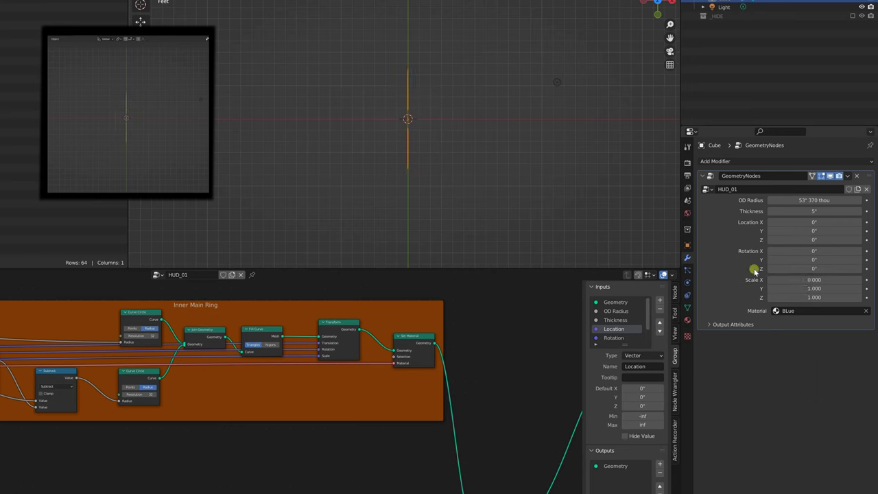
key("ctrl+z")
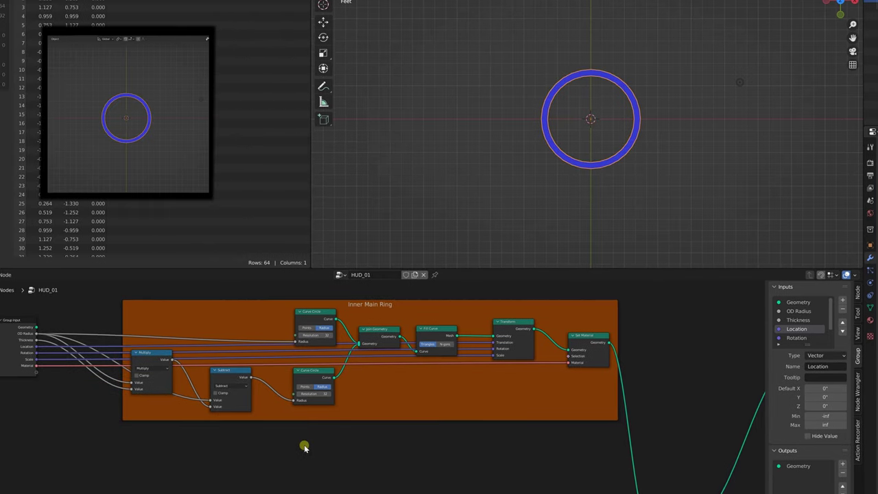
Start saving the file and create a new folder named HUD_TUT inside the _HUDs folder as its location
key("ctrl+s")
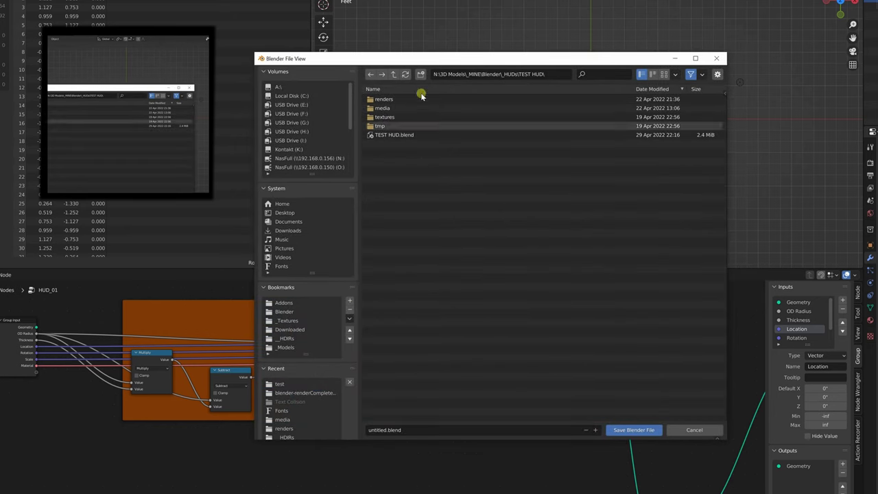
left_click(394, 75)
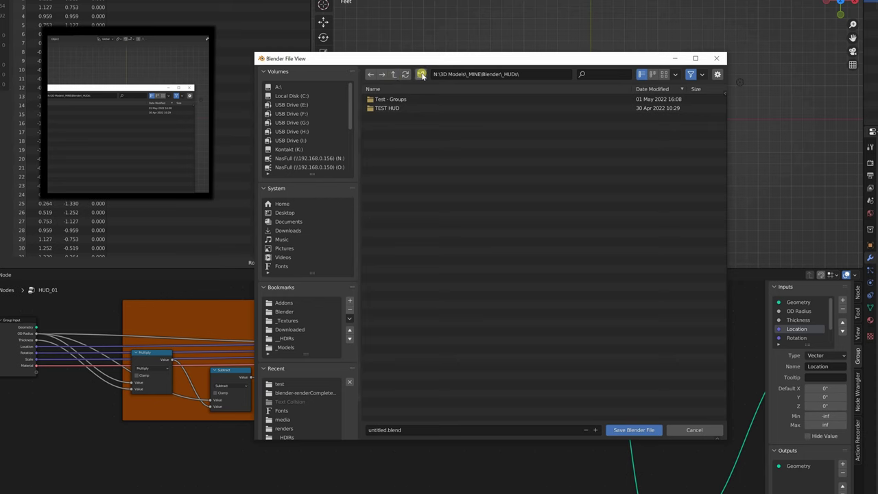
left_click(421, 74)
type("HUD_")
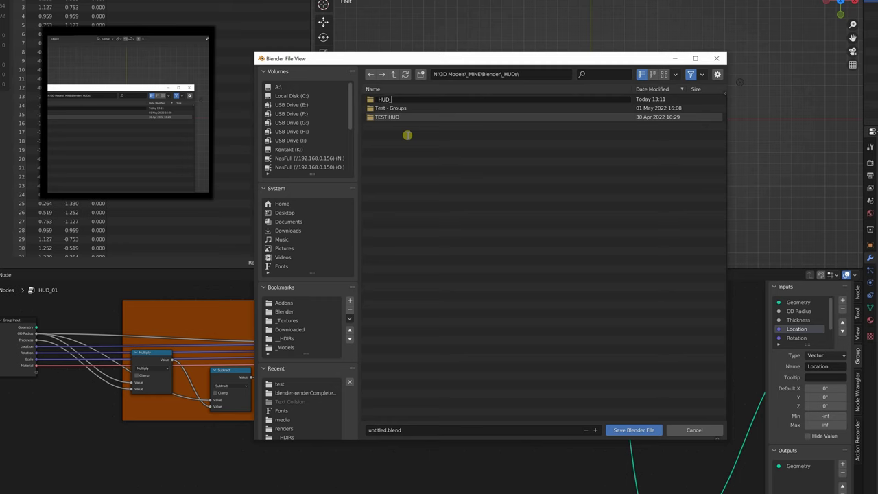
type("TUT")
key("Return")
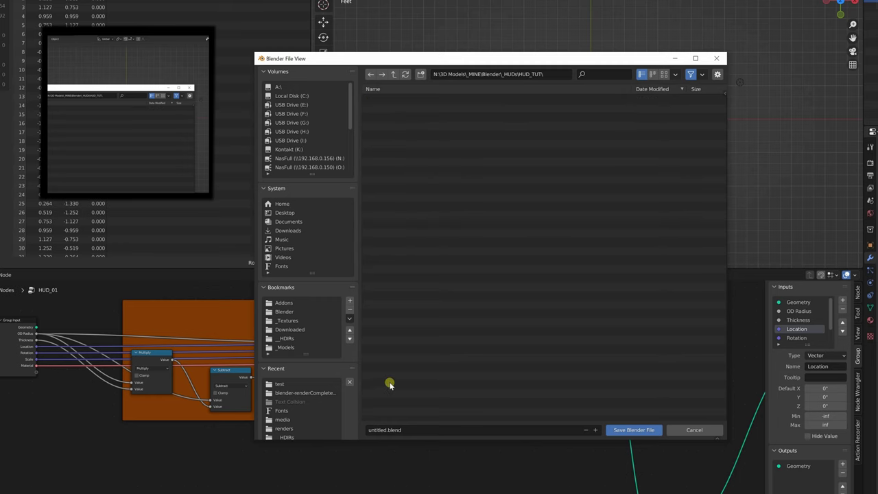
Save the Blender file as hud_tut.blend in the HUD_TUT folder
left_click(387, 430)
type("hud_tu")
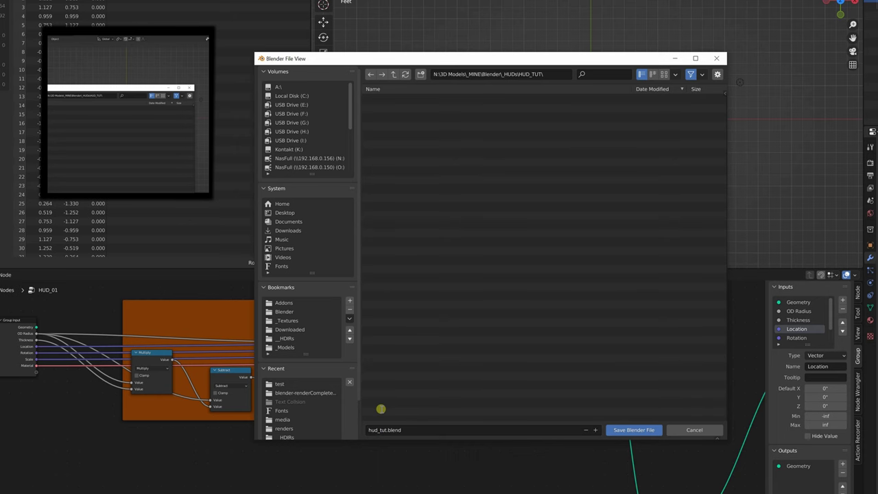
key("Return")
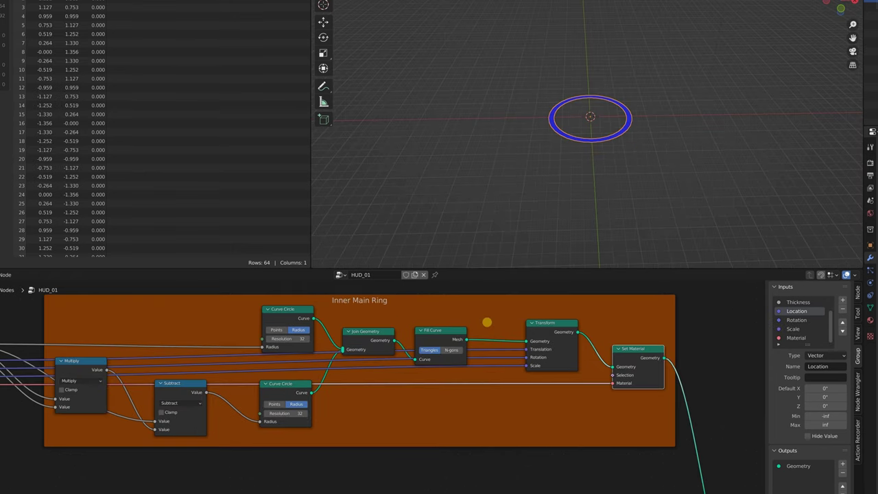
Move Set Material and Transform away from Fill Curve and insert an Extrude Mesh node between Fill Curve and Transform
scroll(486, 321, "down", 2)
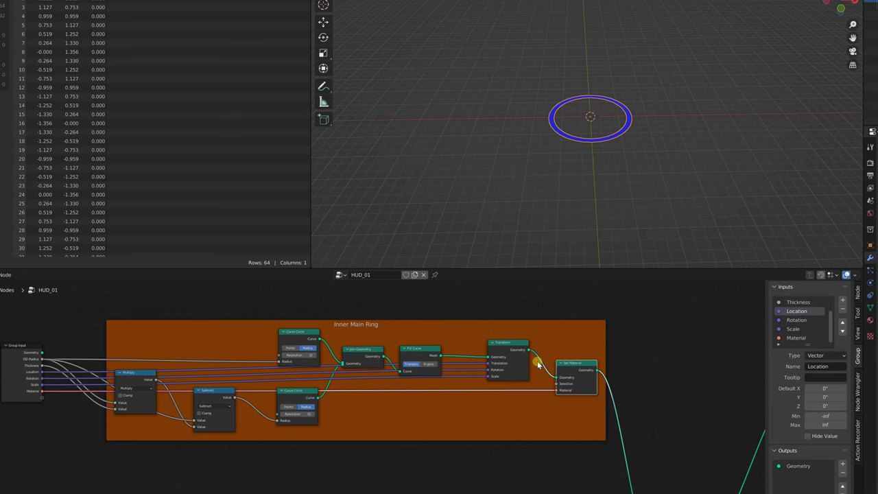
left_click_drag(564, 364, 632, 366)
left_click_drag(511, 345, 568, 344)
key("shift+a")
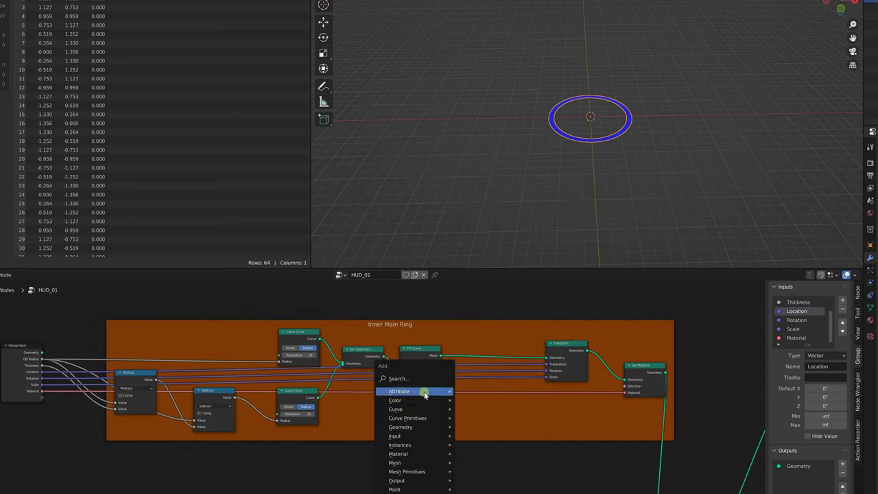
left_click(406, 374)
type("ex")
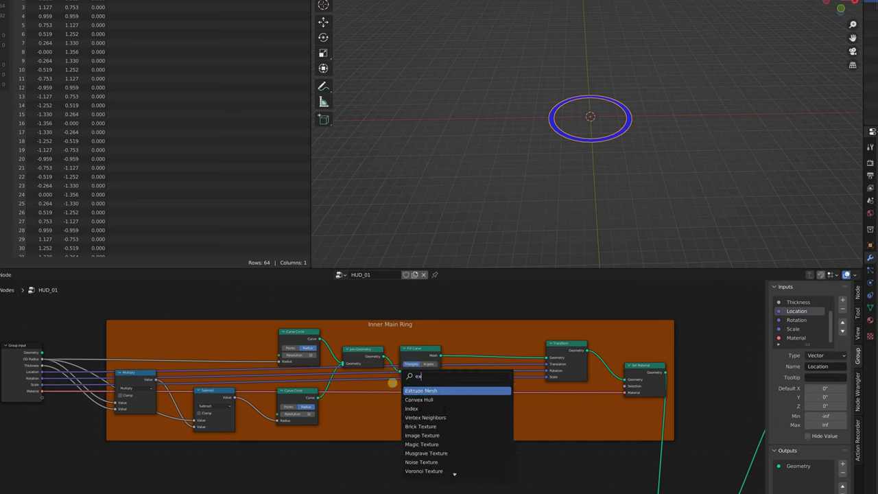
left_click(409, 390)
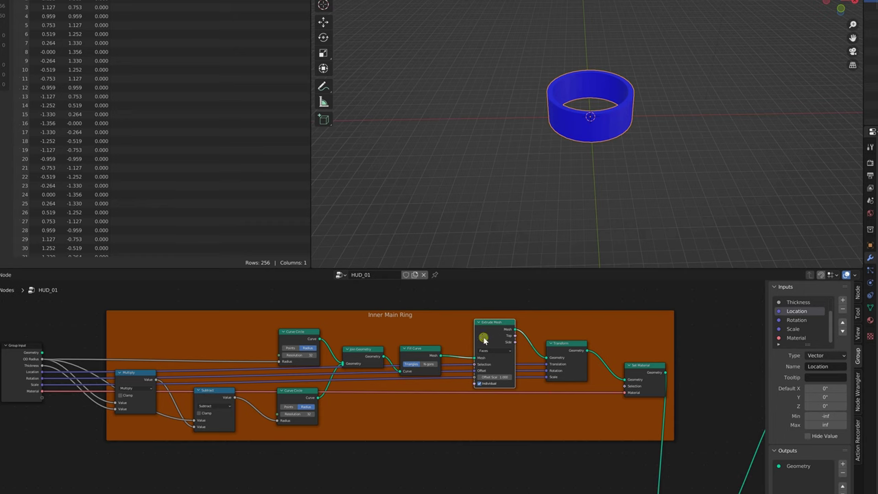
left_click(483, 343)
Expose the Extrude Mesh node's Offset Scale as a group input and rename that input "Extrude"
left_click_drag(474, 384, 46, 402)
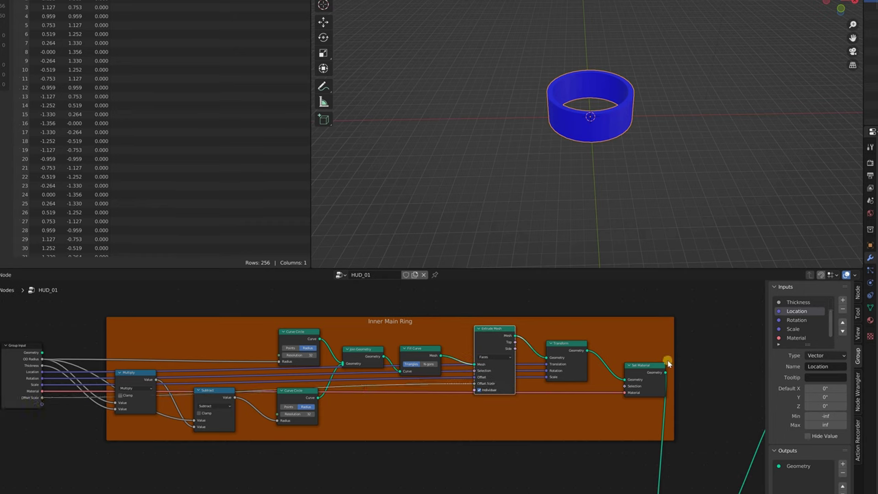
scroll(800, 324, "down", 1)
left_click(795, 338)
left_click(822, 367)
type("Ex")
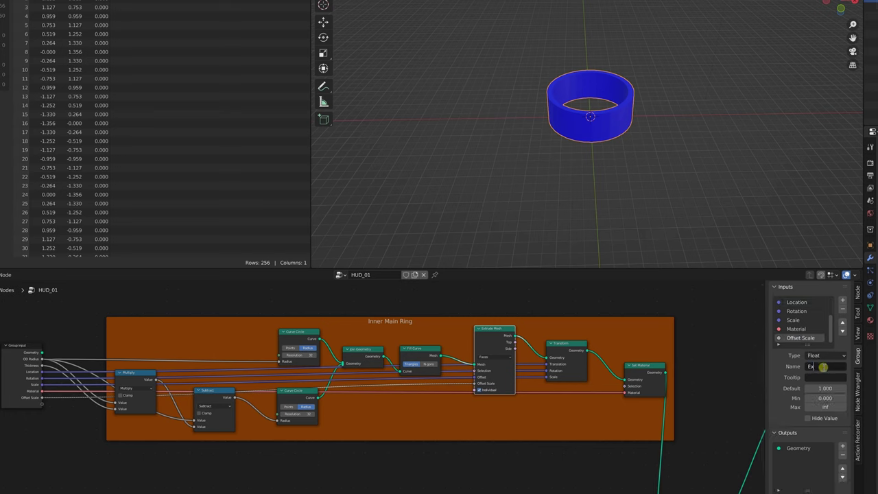
key("Return")
Move the Extrude group input directly below Thickness and lower its value in the modifier until the ring is almost flat
left_click(843, 323)
left_click(842, 323)
left_click(842, 323)
left_click(842, 323)
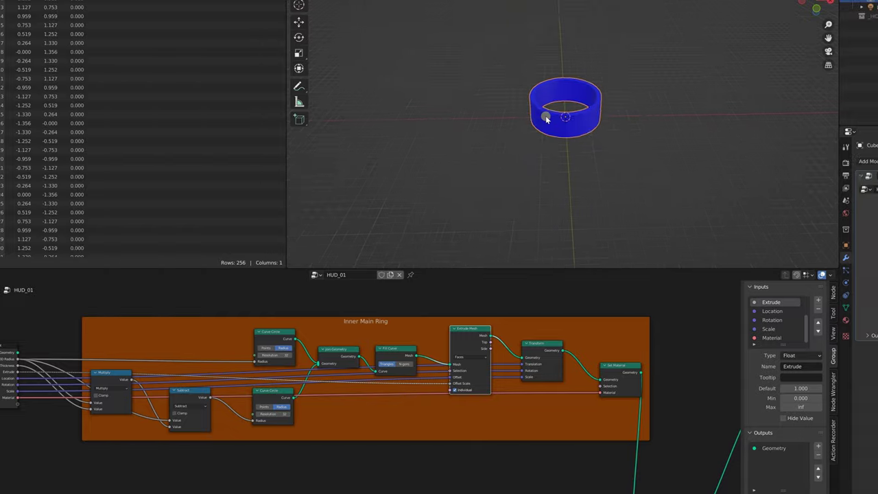
scroll(569, 118, "up", 4)
left_click_drag(825, 221, 777, 232)
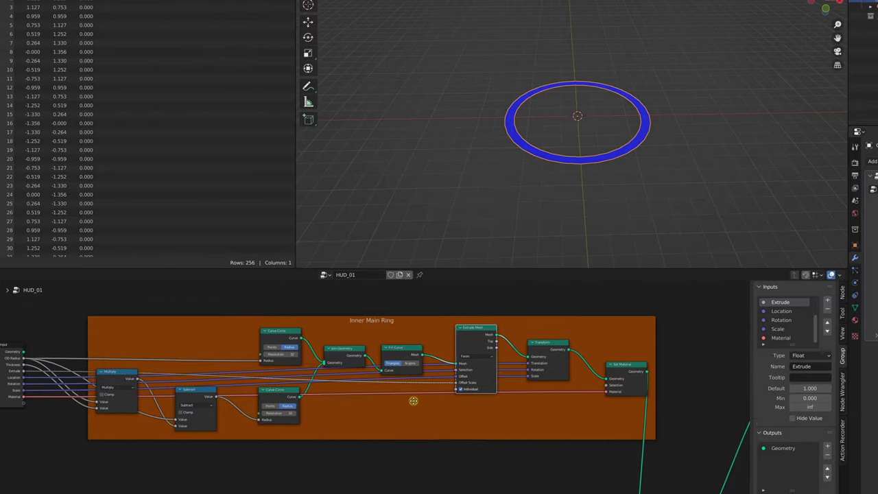
Move the Group Output node farther away from the Inner Main Ring frame
scroll(423, 397, "down", 2)
scroll(454, 410, "down", 1)
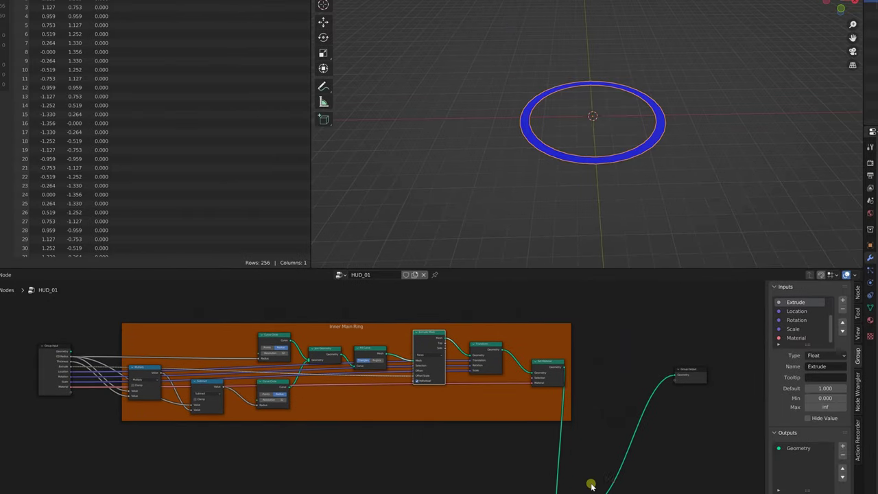
left_click_drag(693, 370, 730, 382)
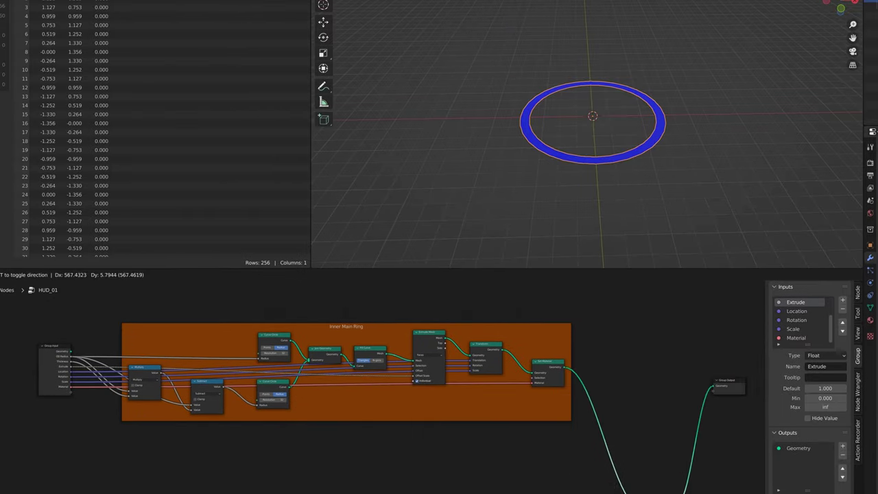
Set the resolution of both Curve Circle nodes in the Inner Main Ring frame to 75
scroll(408, 445, "up", 2)
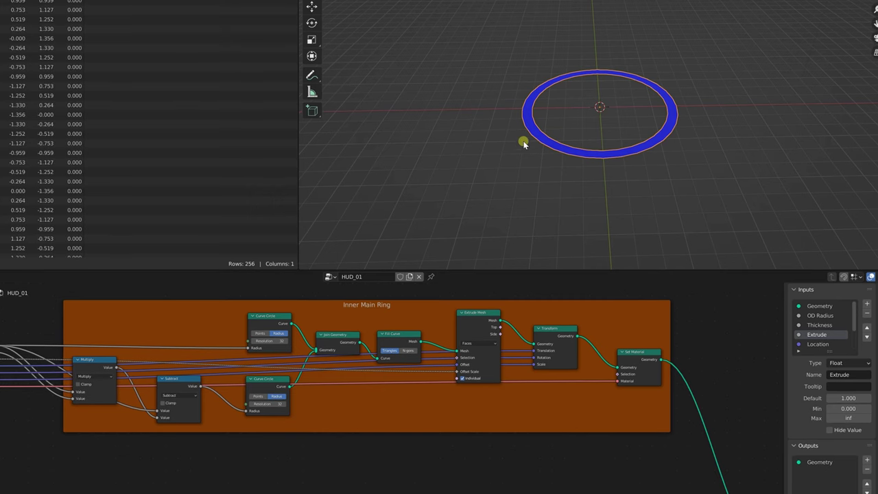
scroll(553, 110, "up", 6)
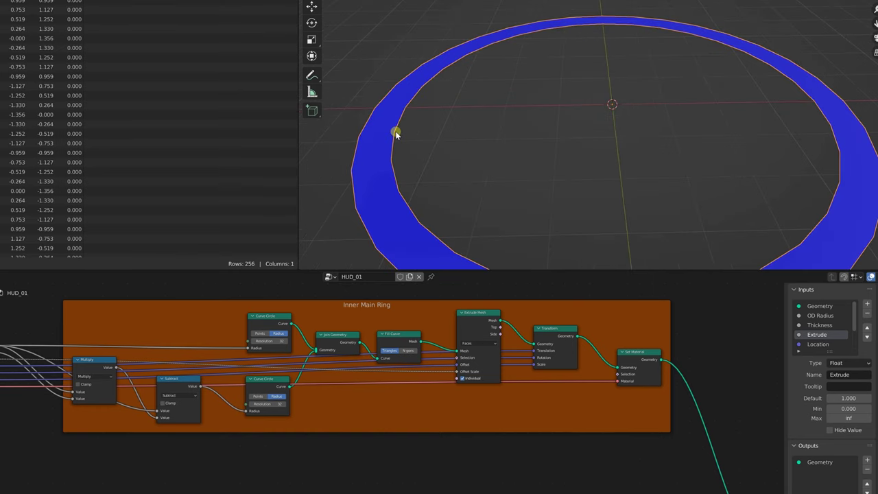
left_click(261, 341)
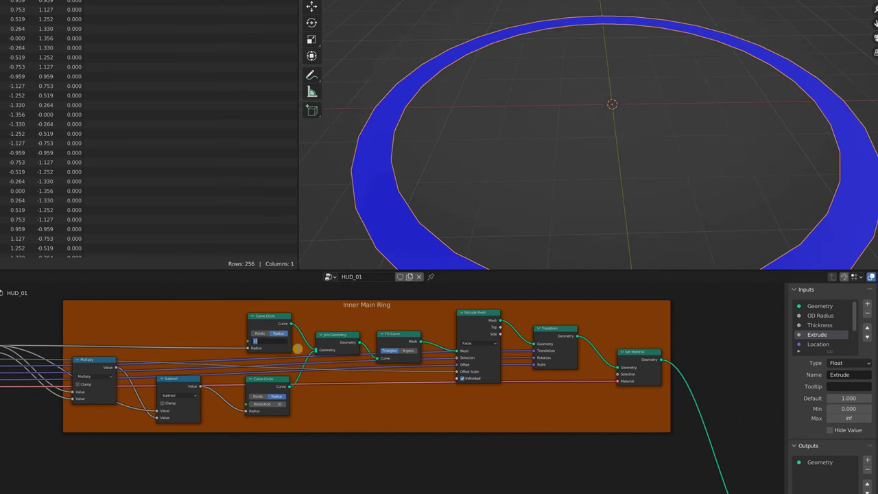
type("75")
key("Return")
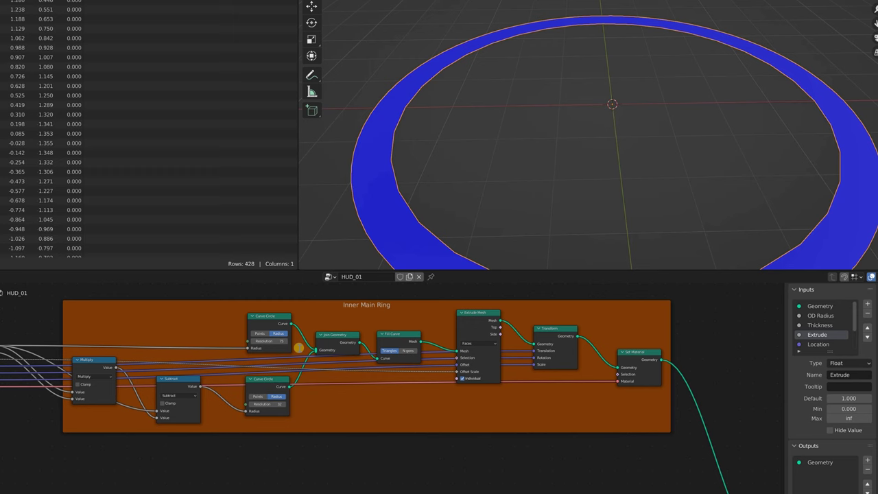
left_click(271, 404)
type("75")
key("Return")
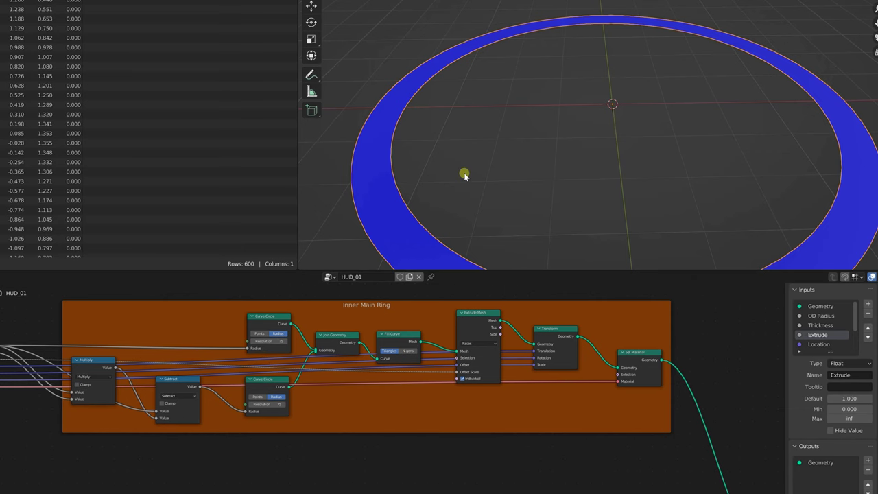
Add a new Curve Circle node below the Inner Main Ring frame and make it into a node group
scroll(465, 170, "down", 4)
middle_click_drag(544, 157, 515, 133, "shift")
scroll(503, 140, "down", 1)
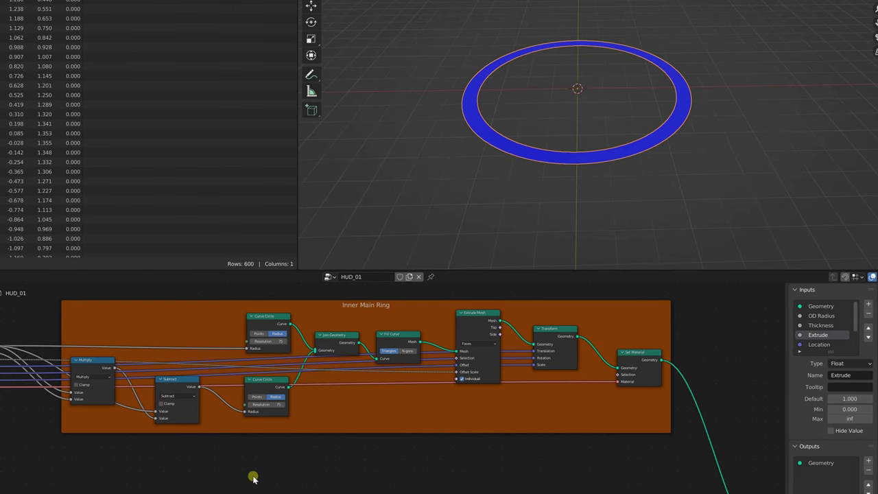
key("shift+a")
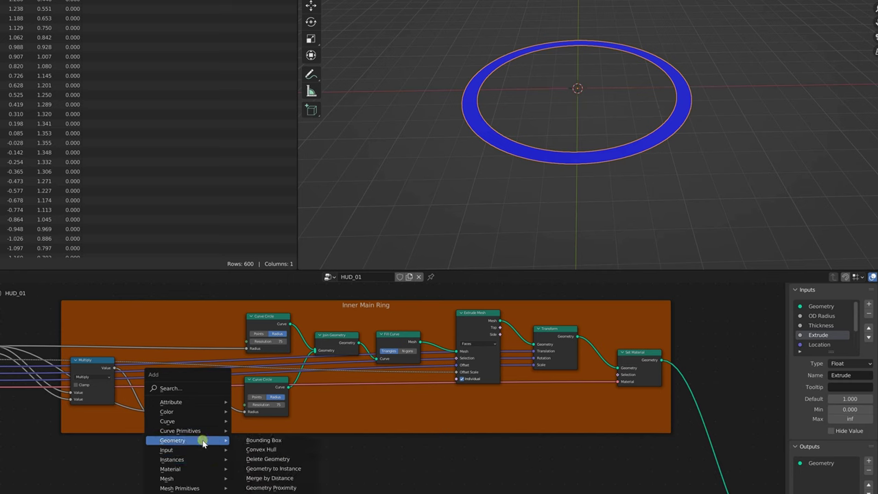
mouse_move(218, 431)
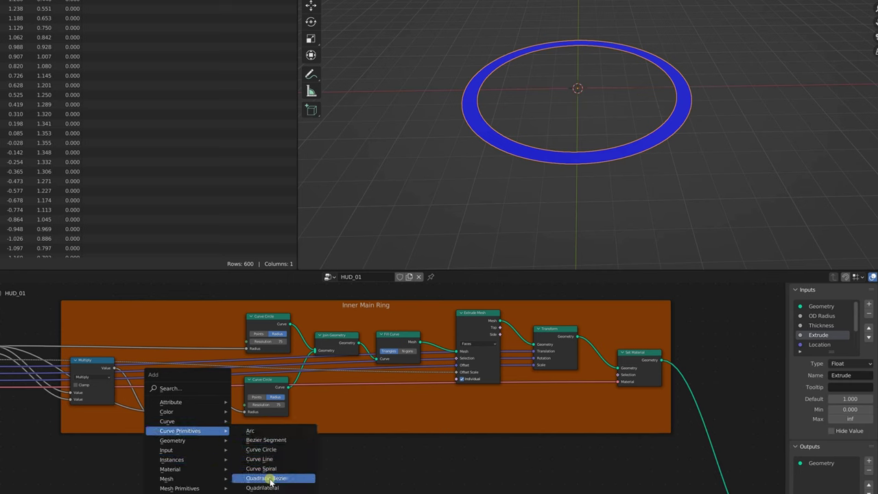
left_click(267, 452)
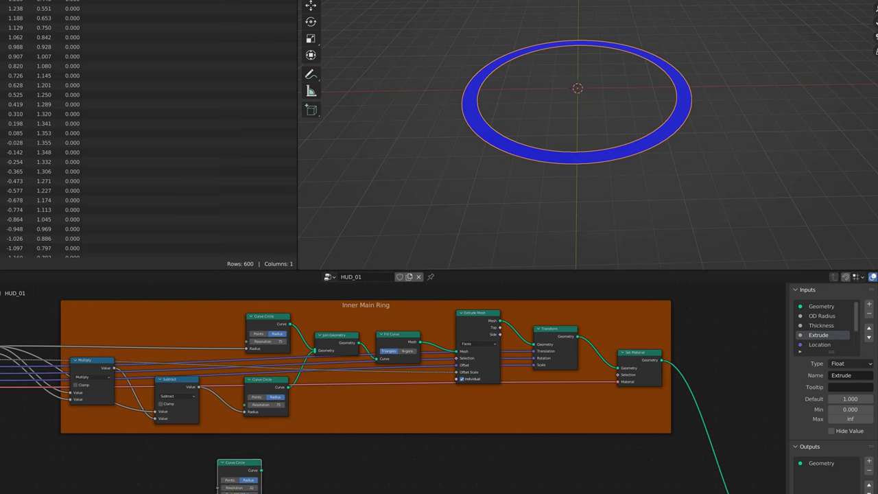
left_click(241, 465)
key("ctrl+g")
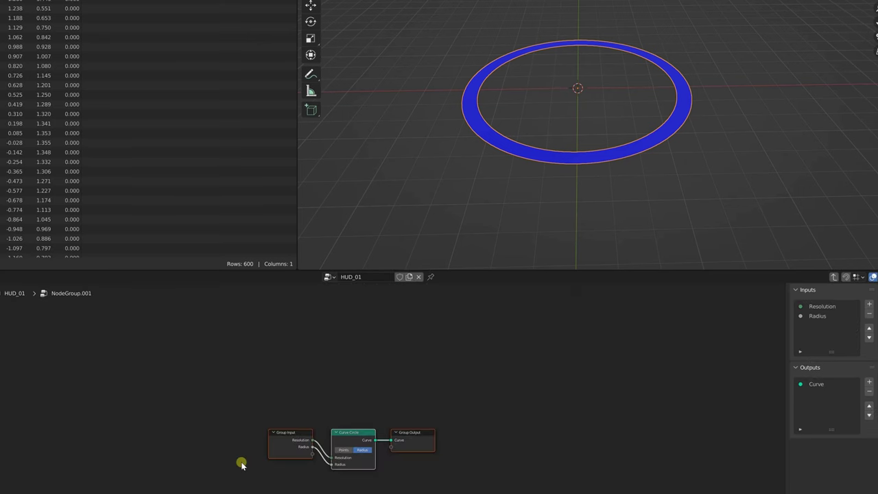
Spread the Group Input, Curve Circle and Group Output nodes far apart inside the new node group
left_click_drag(284, 427, 11, 413)
left_click_drag(349, 434, 249, 416)
left_click_drag(406, 434, 721, 408)
left_click(166, 398)
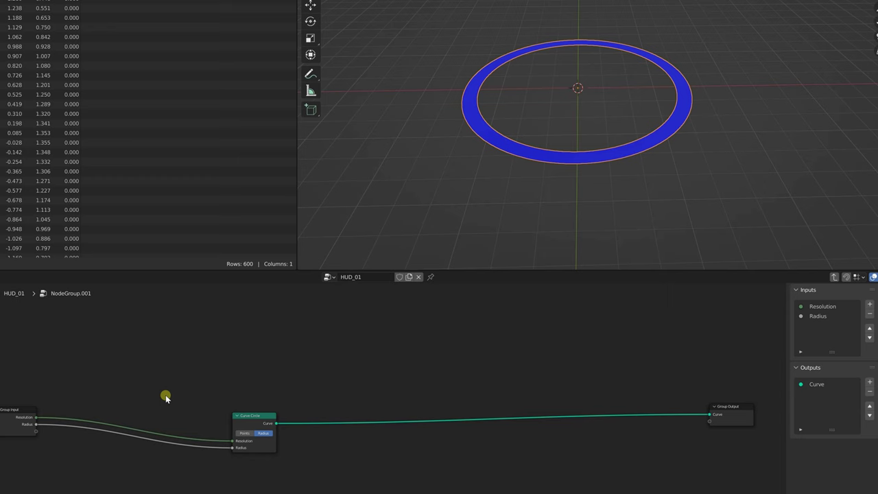
Cut the Curve Circle's links to Group Input and Group Output, and reposition Curve Circle and Group Input
right_click_drag(147, 398, 206, 436, "ctrl")
left_click(258, 416)
left_click_drag(258, 415, 276, 374)
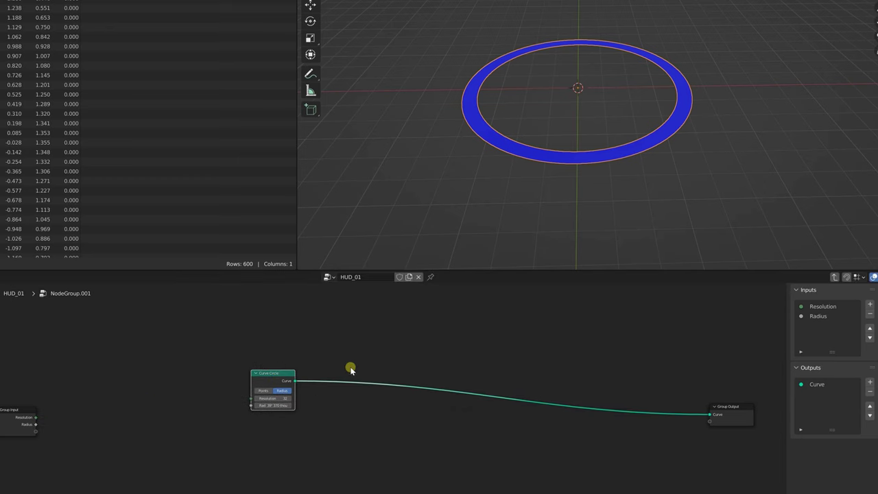
right_click_drag(365, 361, 367, 426, "ctrl")
left_click_drag(276, 371, 270, 364)
left_click_drag(16, 416, 0, 411)
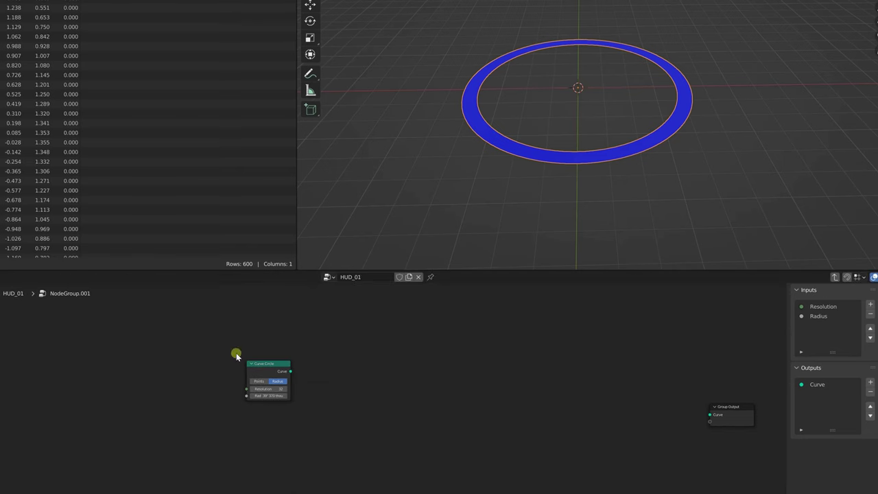
Move the node group's Radius input above Resolution and rename it Base Size
left_click(818, 316)
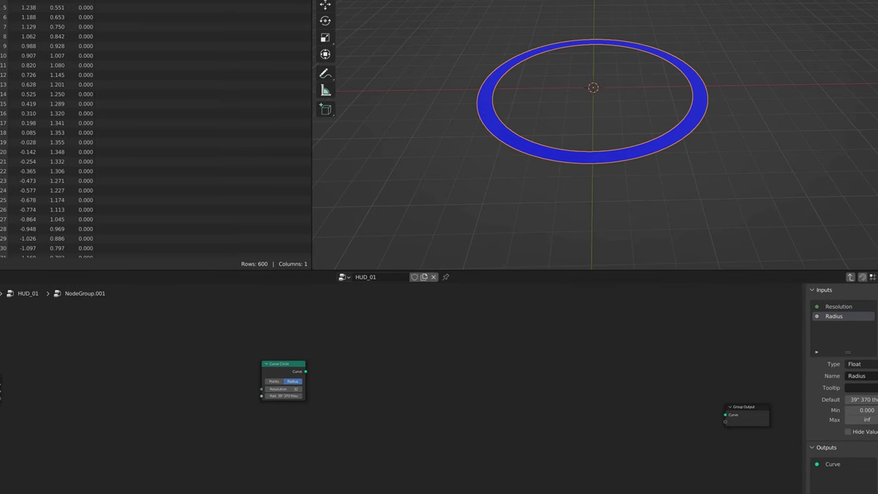
left_click_drag(836, 315, 837, 308)
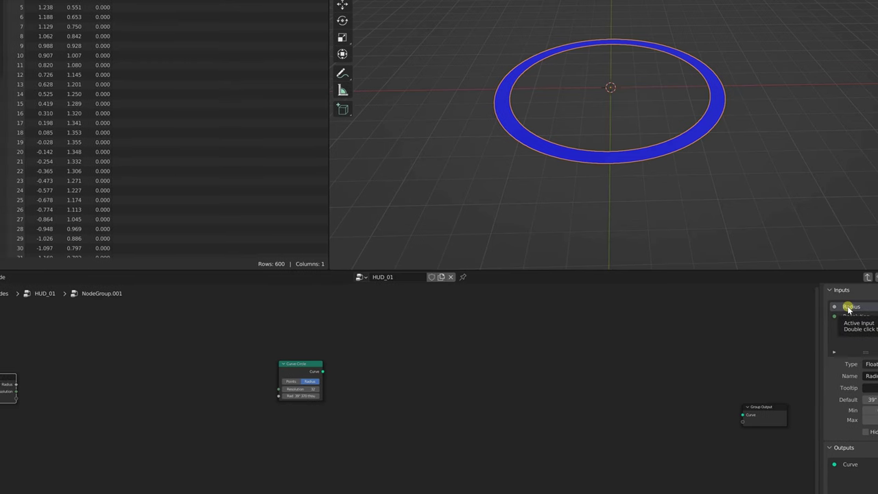
left_click_drag(823, 364, 762, 359)
left_click(860, 375)
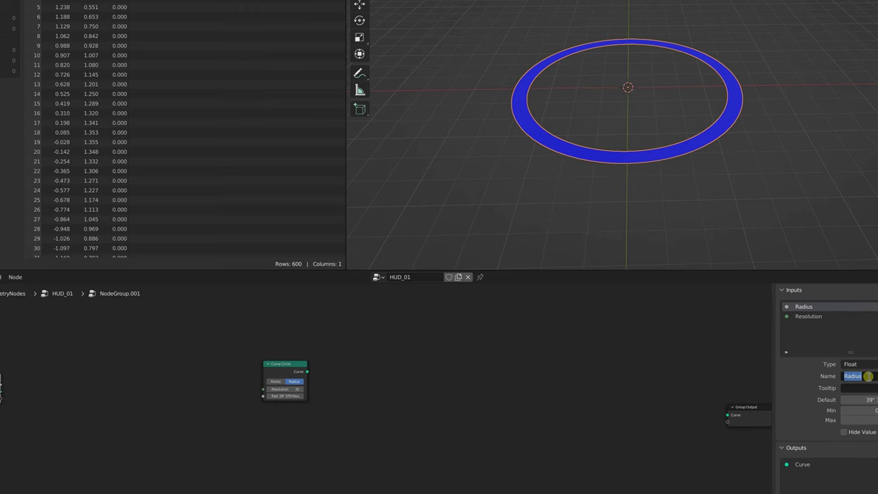
type("Base Size")
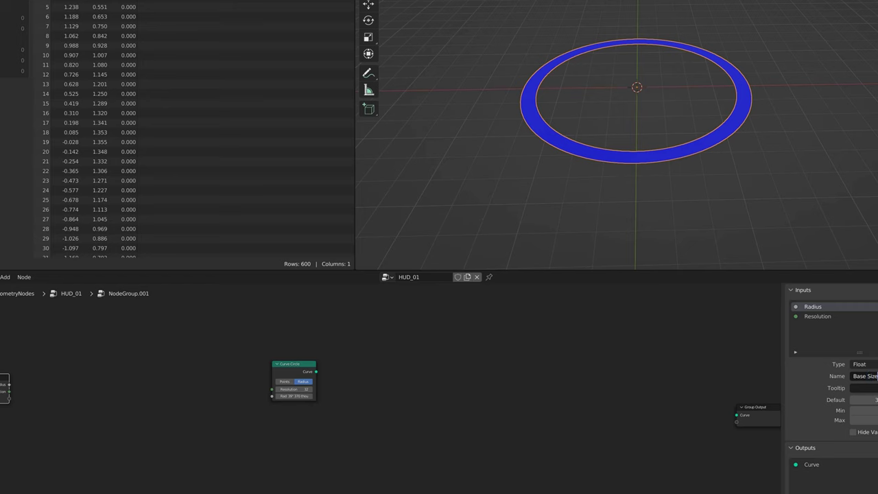
key("Return")
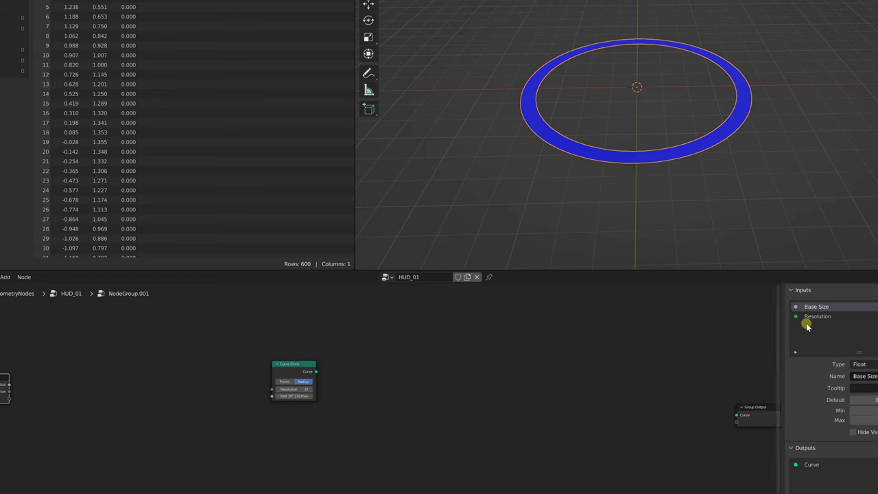
Change the Resolution group input to the Geometry type and rename it Base Geomtry
left_click(813, 316)
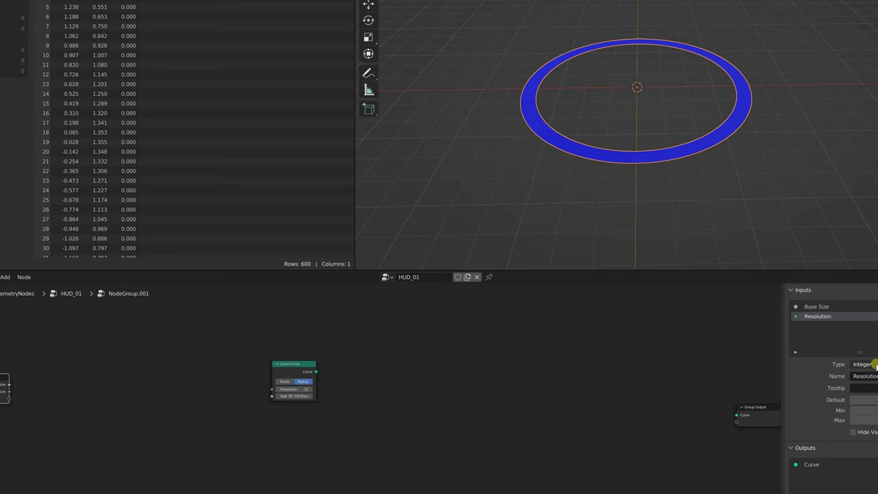
left_click(869, 364)
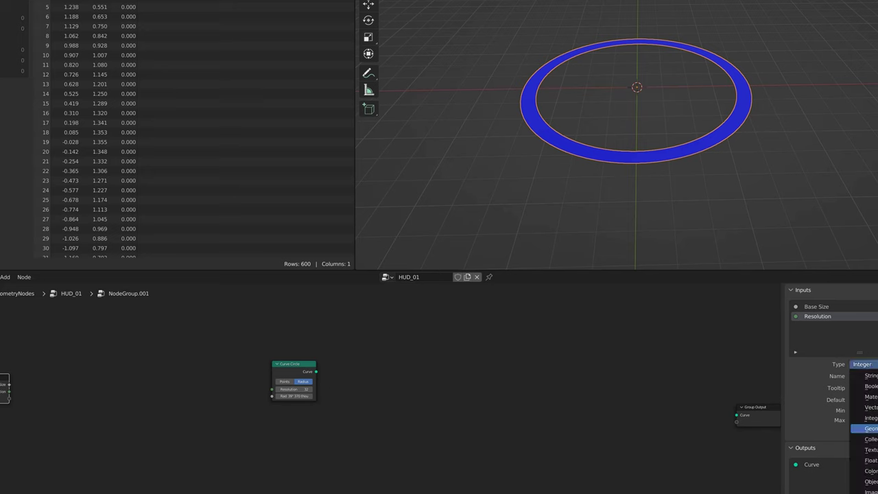
left_click(871, 428)
left_click(869, 376)
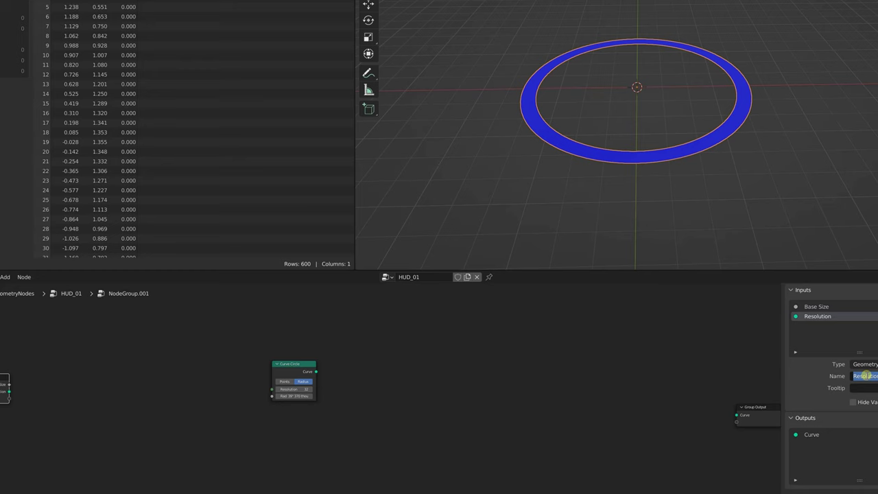
type("Base Geo")
left_click(815, 378)
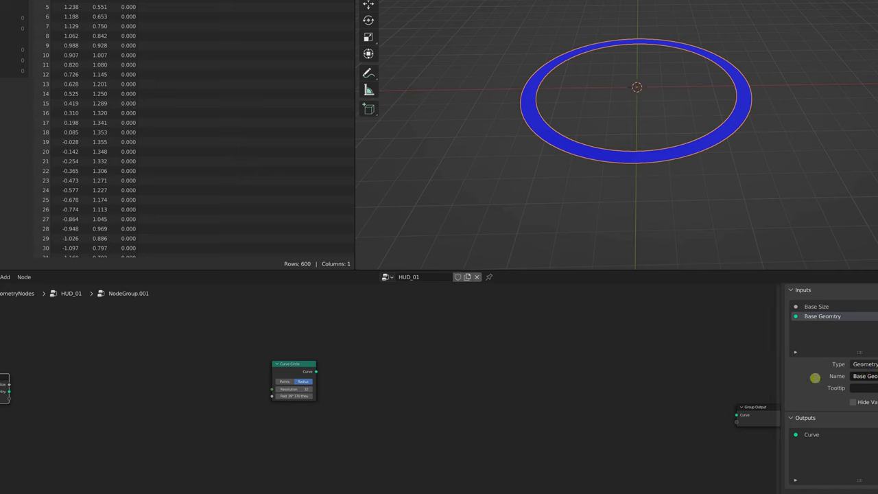
Add a group input of type Texture named Matrial below Base Geomtry
left_click(872, 310)
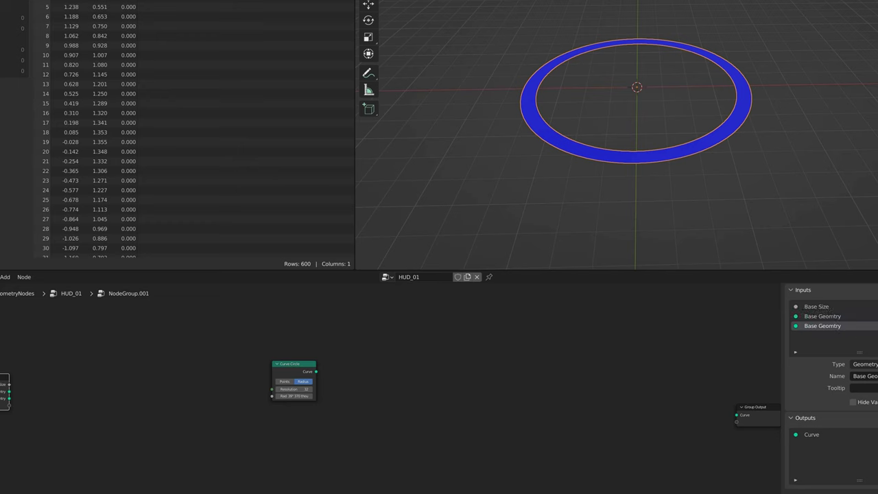
left_click(861, 364)
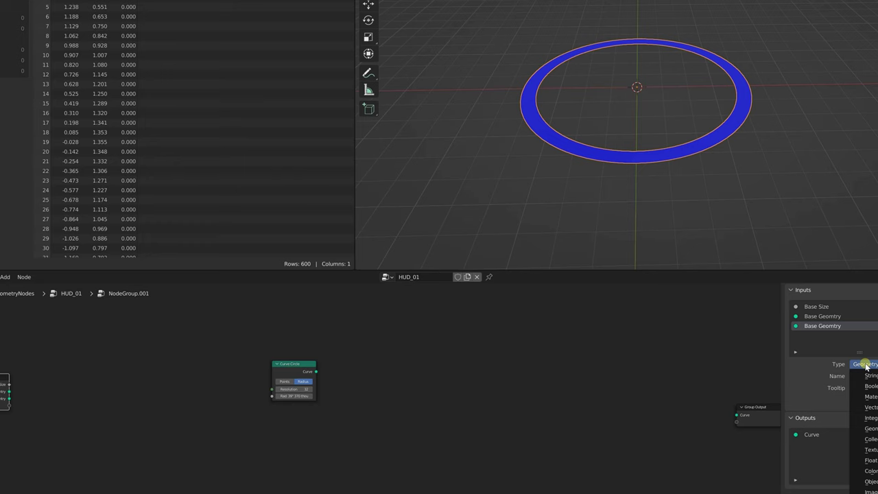
left_click(869, 449)
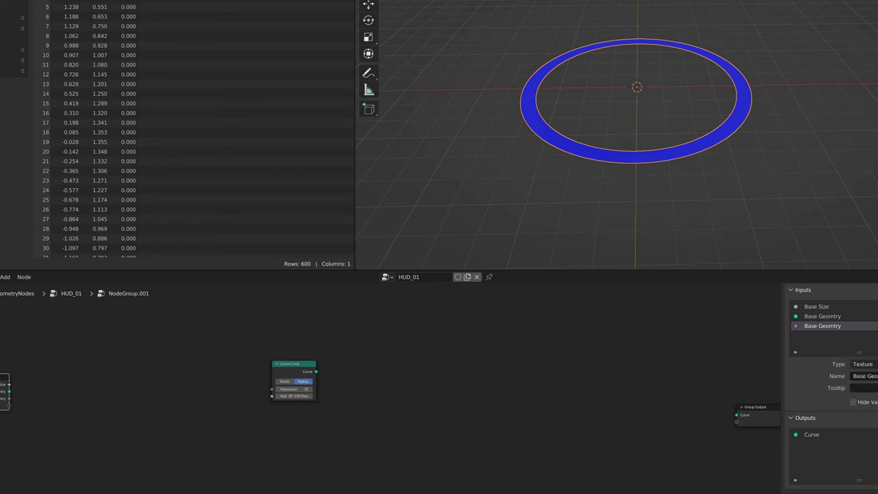
left_click(866, 376)
type("Matrial")
key("Return")
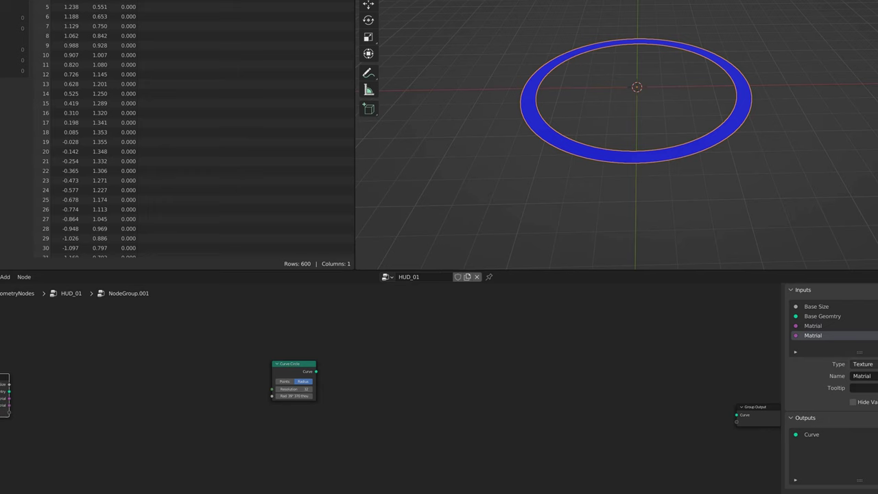
Add a Float group input named Extrude below Matrial
left_click(862, 363)
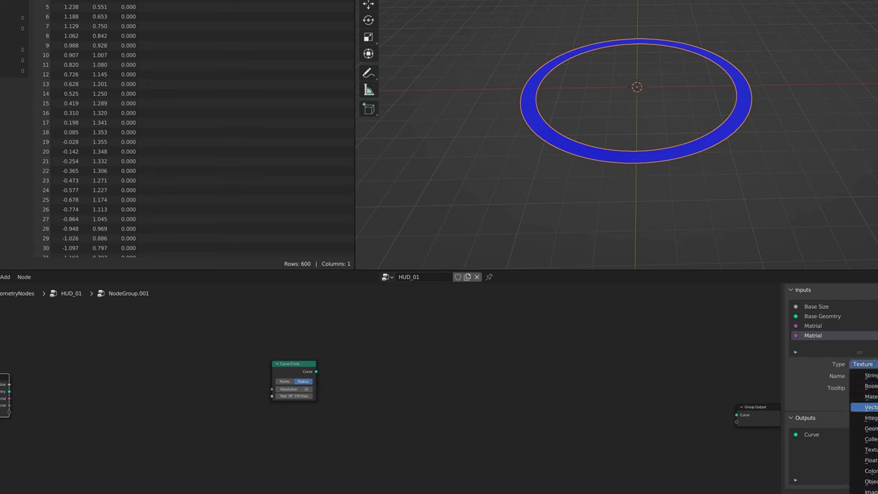
left_click(867, 460)
left_click(863, 376)
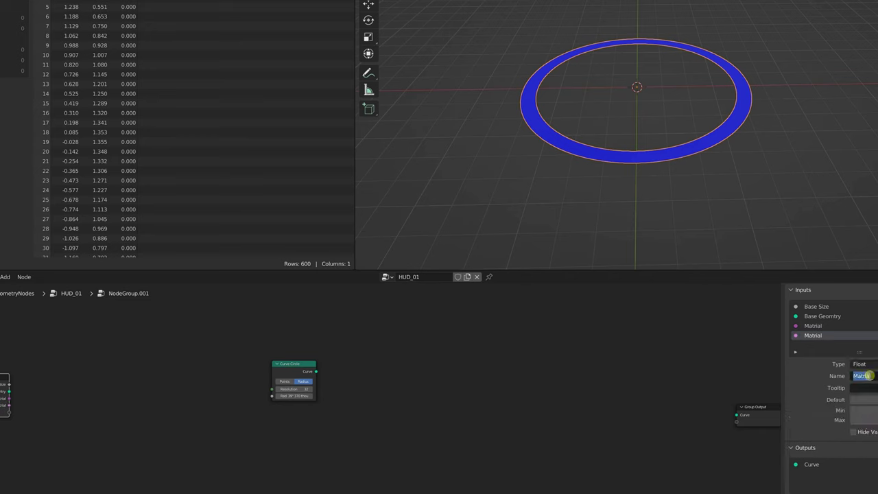
type("Extrude")
key("Return")
Add an Integer group input named Count below Extrude
left_click(876, 307)
left_click(871, 365)
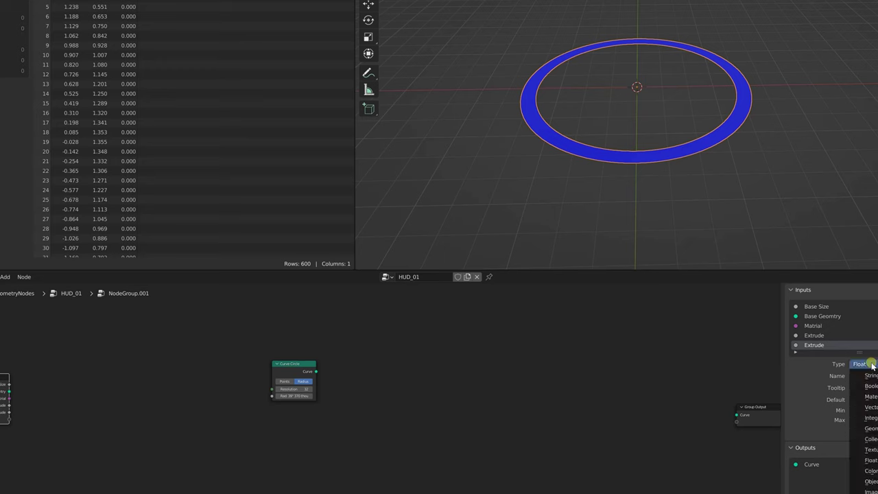
left_click(870, 418)
left_click(869, 376)
type("Coun")
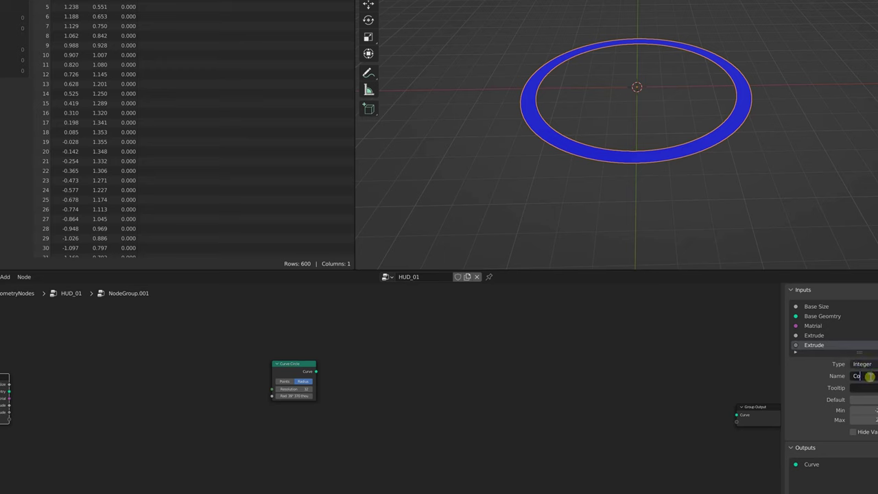
type("t")
key("Return")
Add a group input named OD Size below Count and make it a Float
left_click(877, 305)
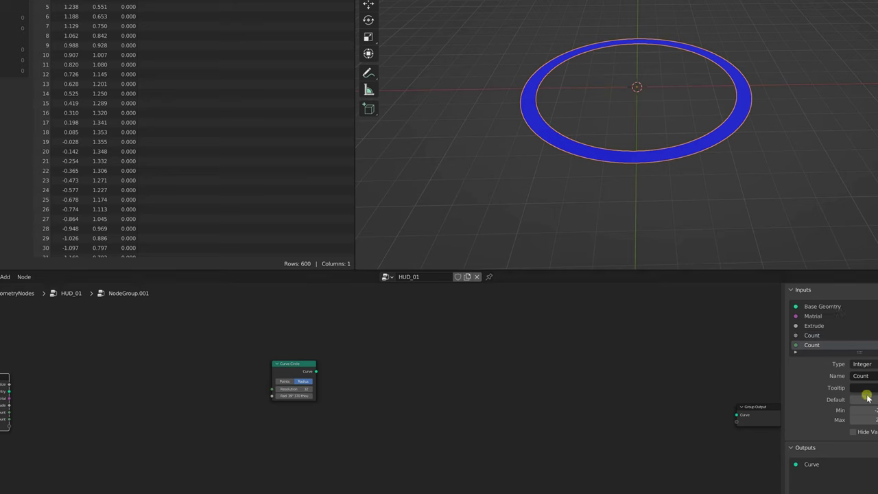
left_click(871, 375)
type("OD Size")
key("Return")
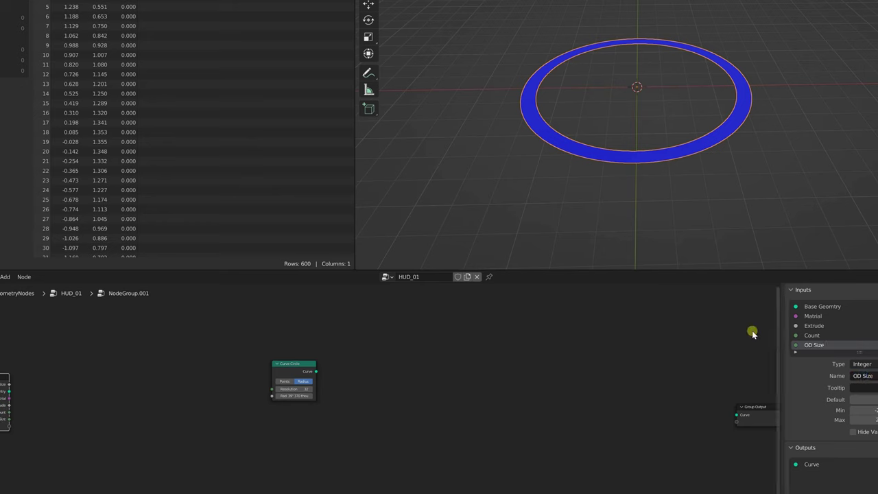
left_click(862, 364)
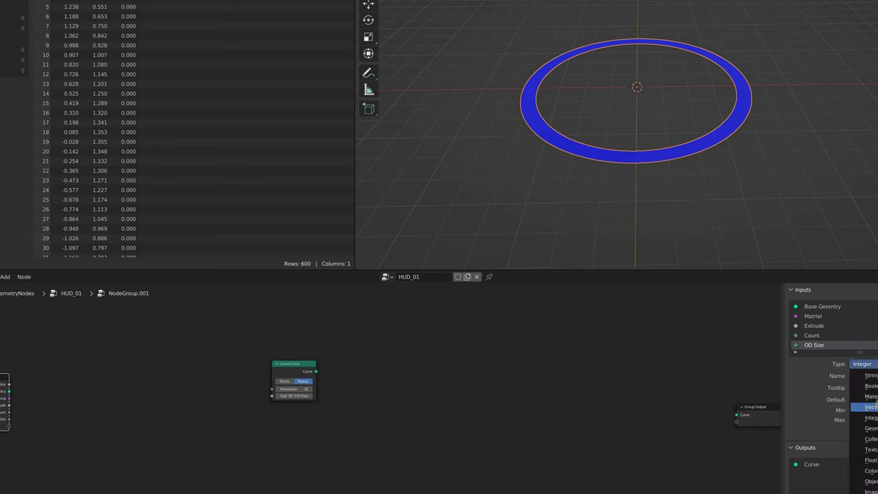
left_click(871, 460)
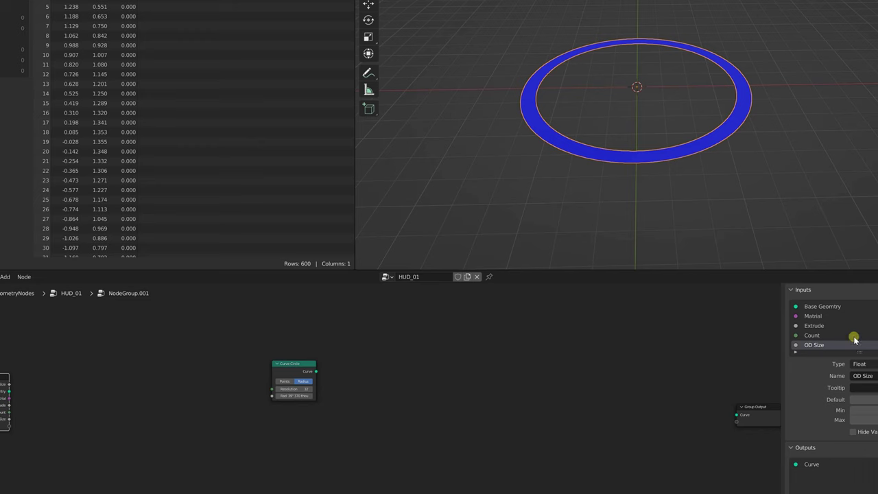
Add two more Float group inputs named ID Size and Length below OD Size
left_click(876, 306)
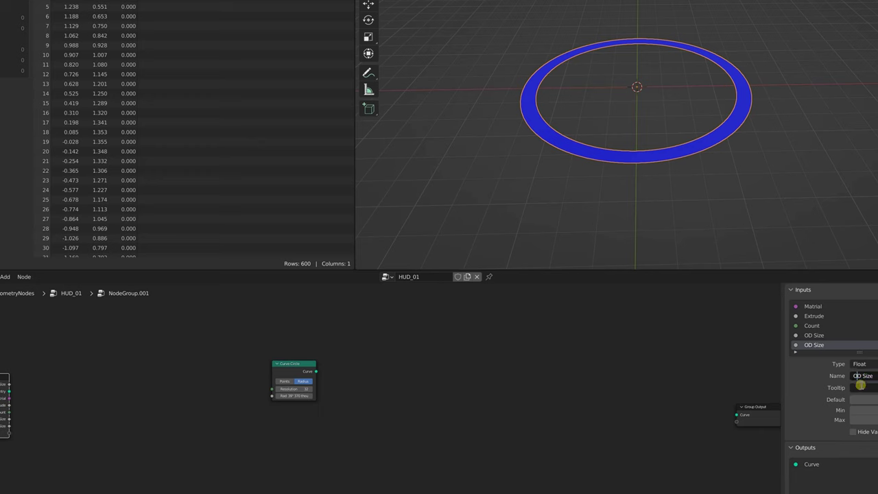
type("I")
key("Return")
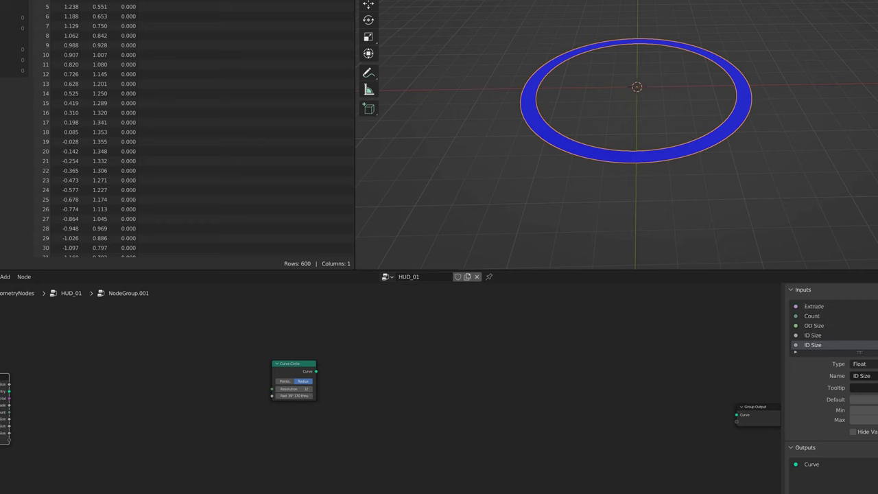
left_click(864, 375)
type("Length")
key("Return")
Add a Vector group input named Roataion Offset below Length
left_click(877, 306)
left_click(875, 364)
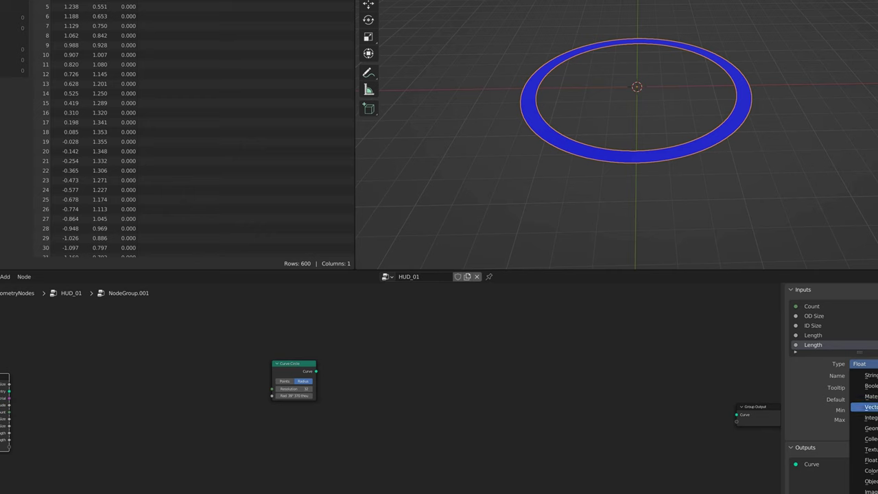
left_click(871, 407)
double_click(862, 376)
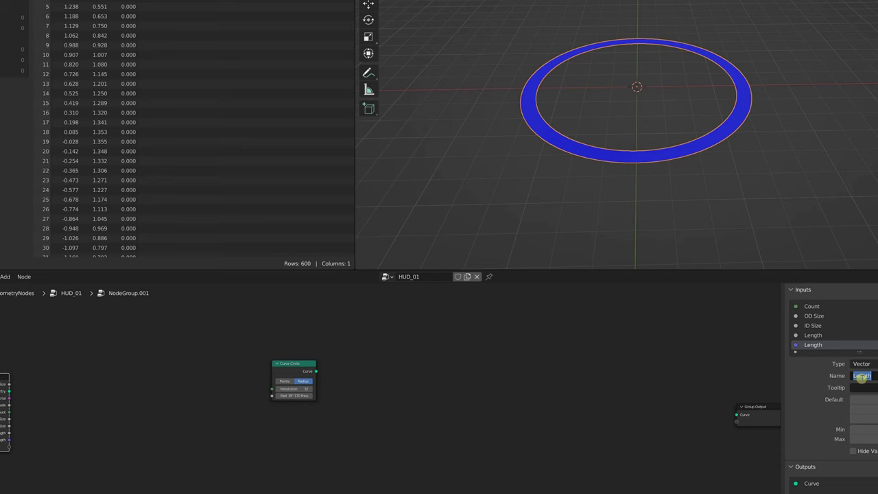
type("Rotation")
key("Return")
Add a Vector group input named Location below Roataion Offset
left_click(876, 306)
left_click(865, 375)
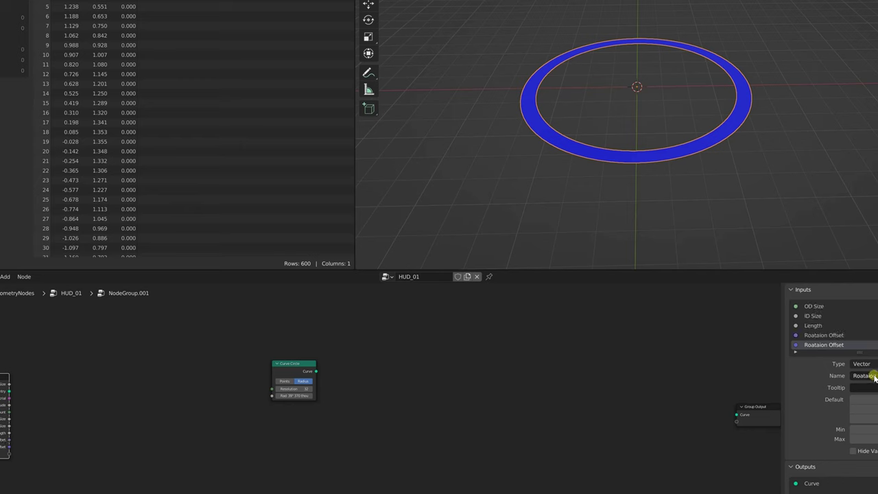
type("Location")
key("Return")
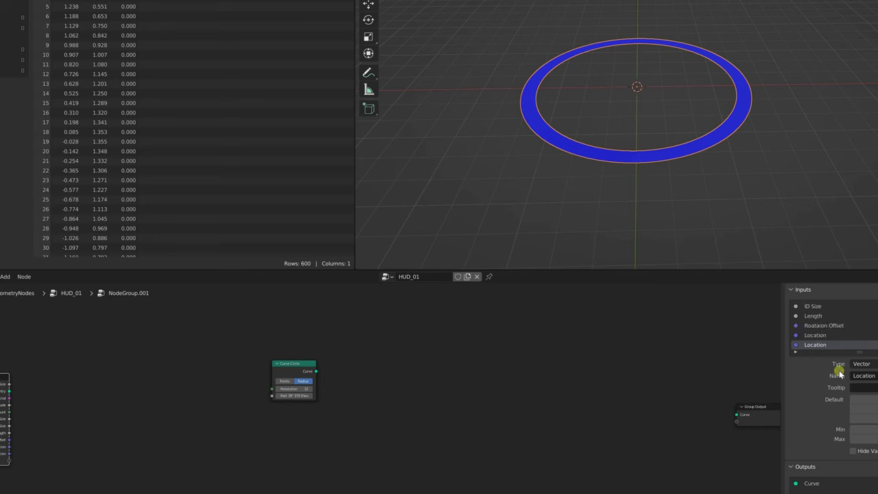
Add two further Vector group inputs named Roataion and Scale below Location
left_click(872, 375)
left_click(863, 376)
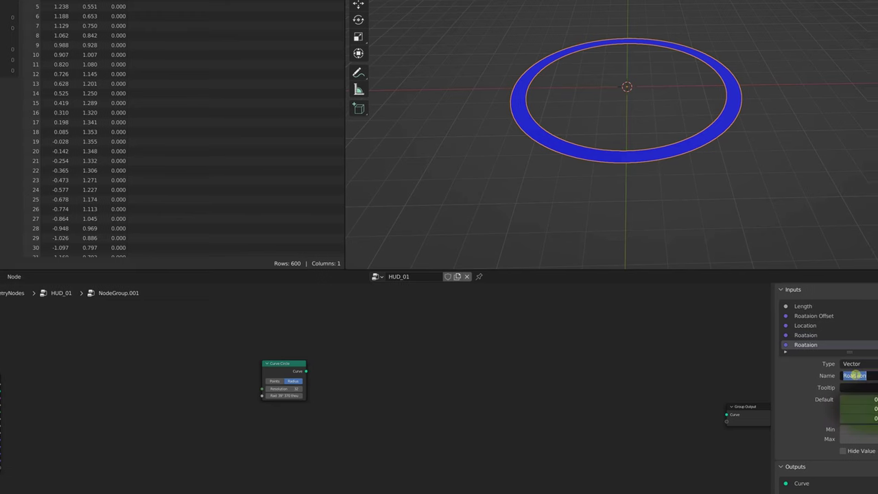
type("Scale")
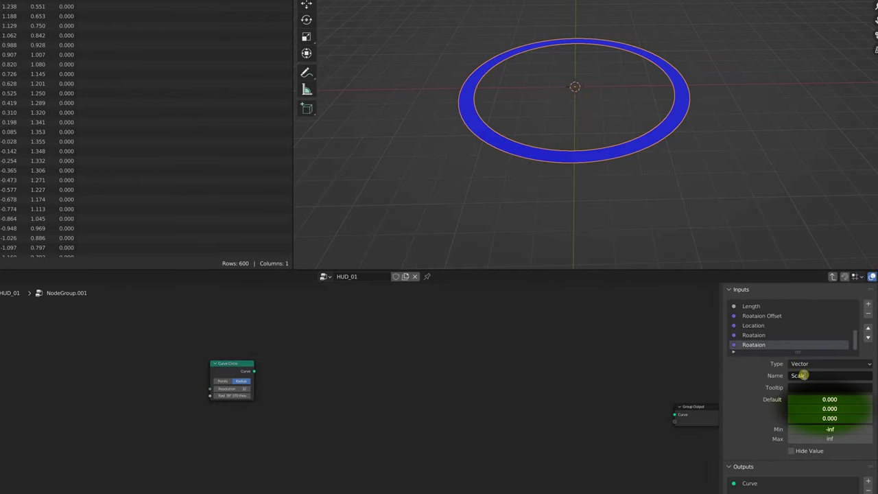
key("Return")
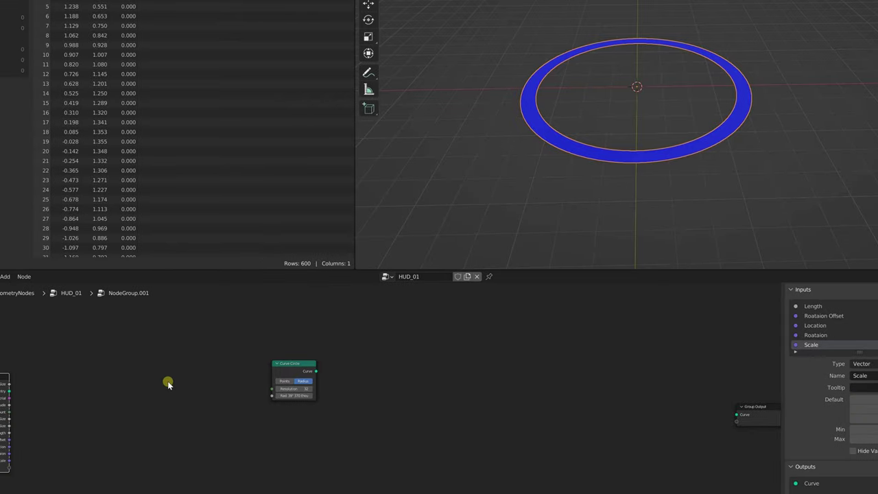
Duplicate the Curve Circle node directly below the original and set the resolution of both circles to 75
middle_click_drag(181, 417, 170, 391)
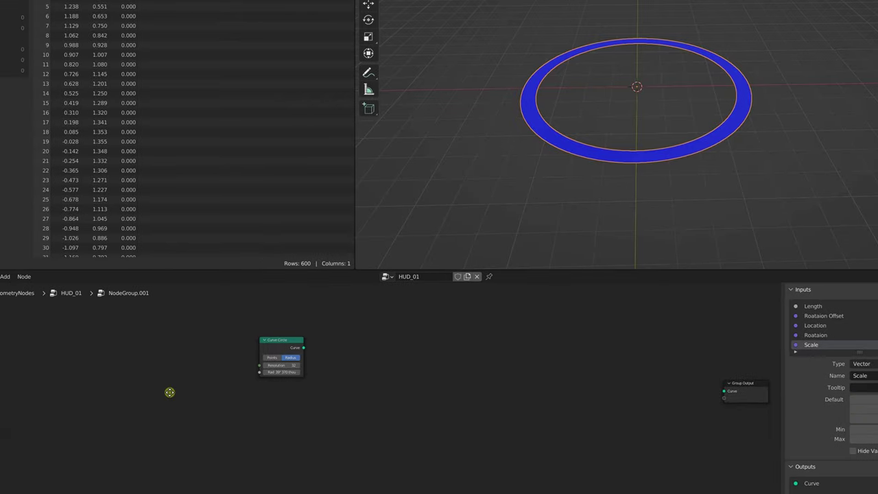
left_click_drag(284, 346, 272, 337)
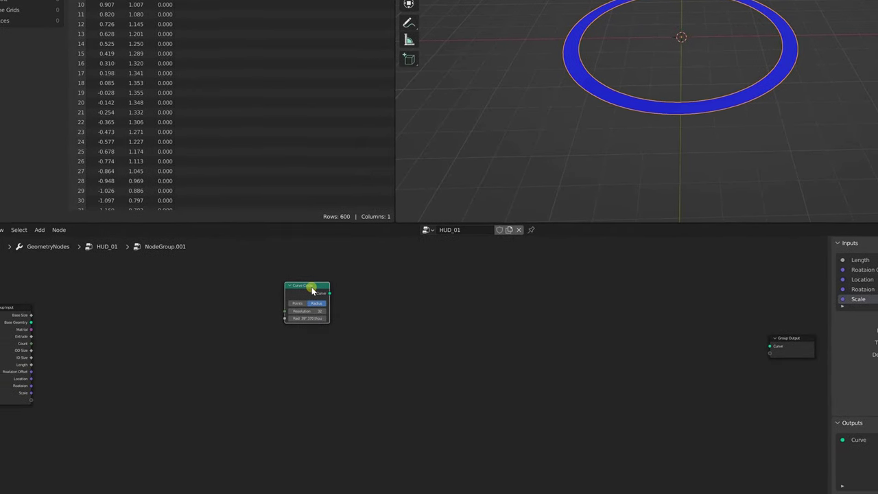
key("shift+d")
left_click(315, 350)
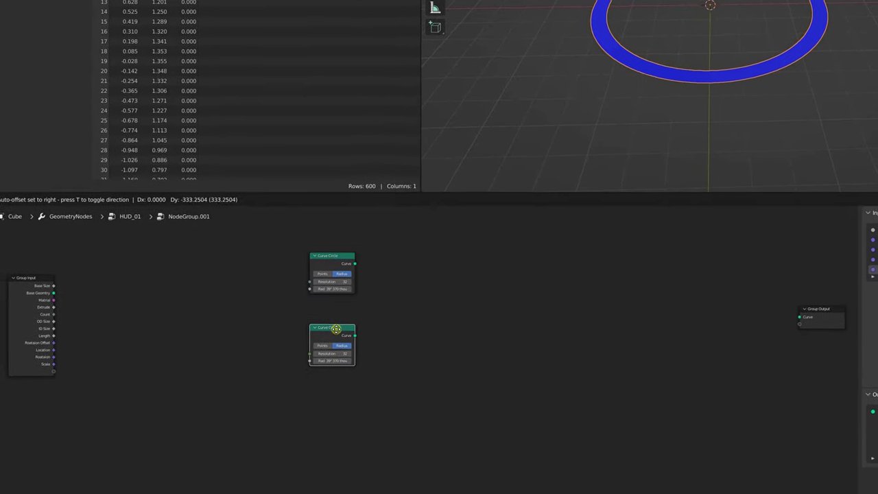
left_click_drag(328, 274, 329, 298)
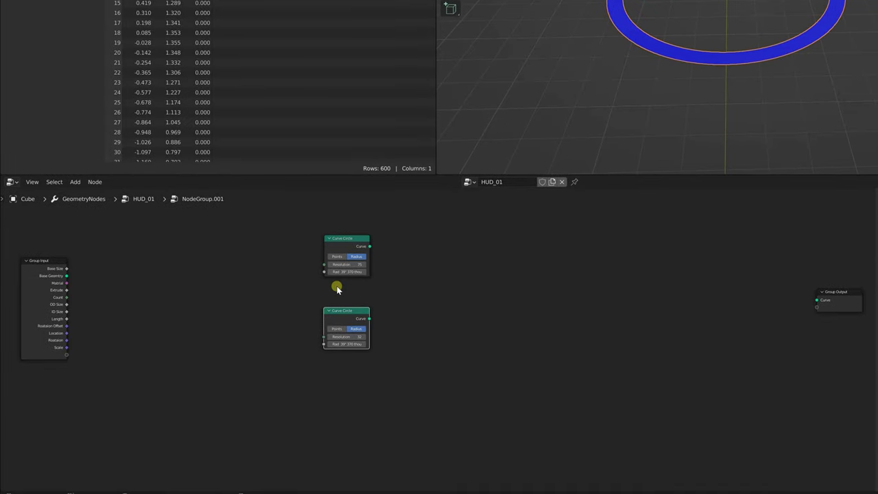
left_click_drag(336, 336, 423, 294)
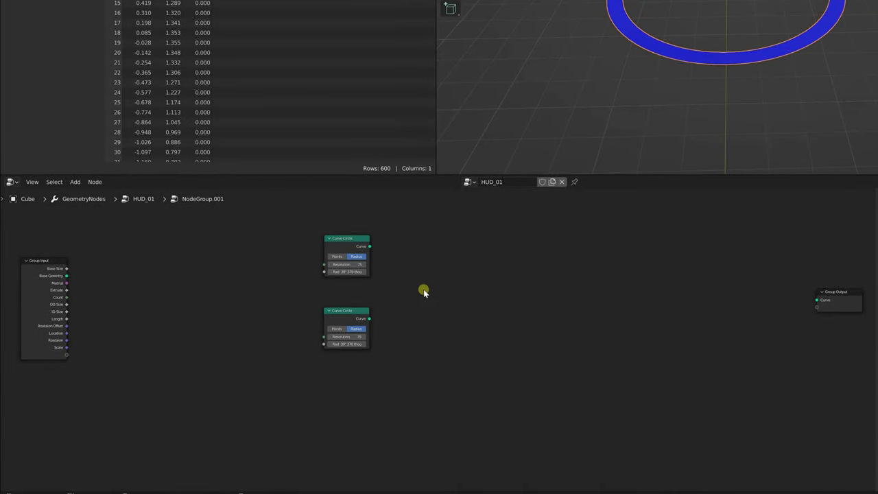
Add a Join Geometry node beside the circles and connect both Curve Circle outputs to its Geometry input
key("shift+s")
mouse_move(424, 291)
key("Escape")
key("shift+a")
left_click(411, 231)
type("jo")
left_click(425, 258)
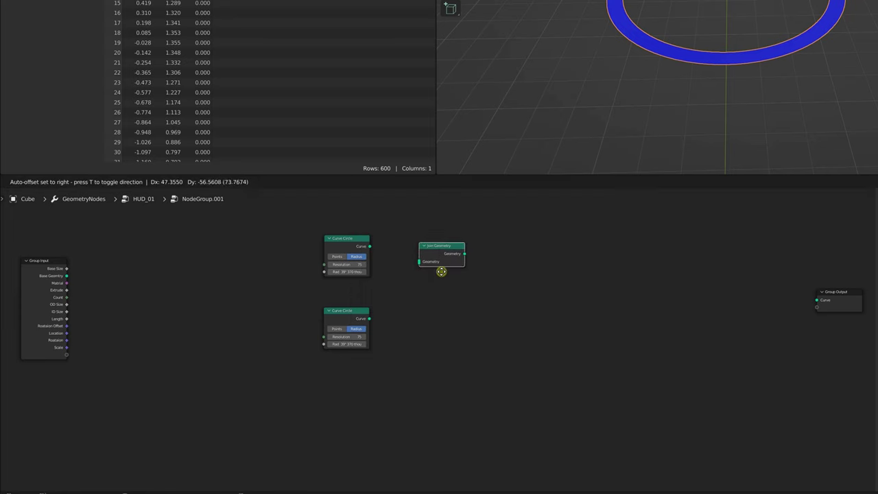
left_click(445, 283)
left_click_drag(370, 247, 442, 281)
left_click_drag(369, 318, 441, 288)
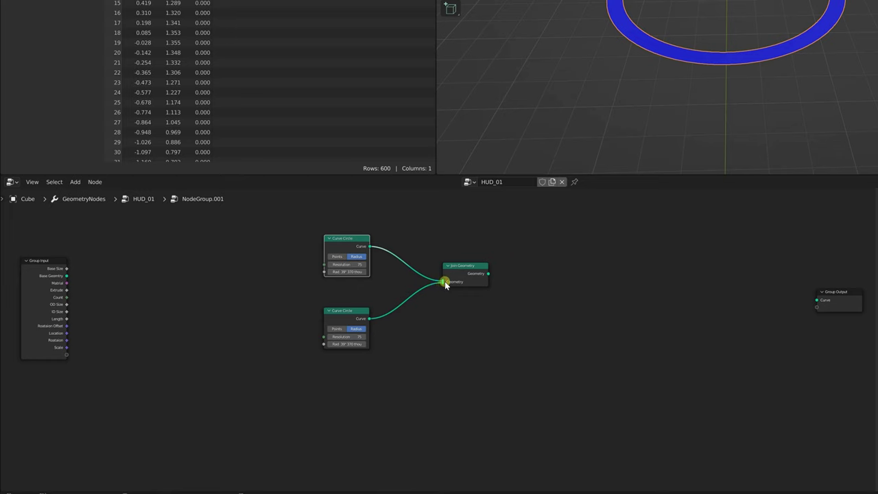
Add a Fill Curve node fed by the Join Geometry output and place it beside that node
left_click_drag(465, 264, 546, 261)
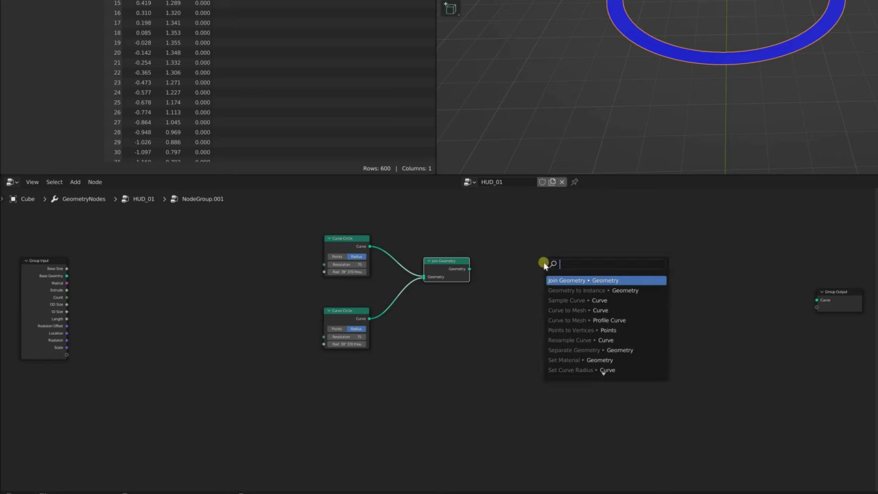
type("fill")
left_click(558, 280)
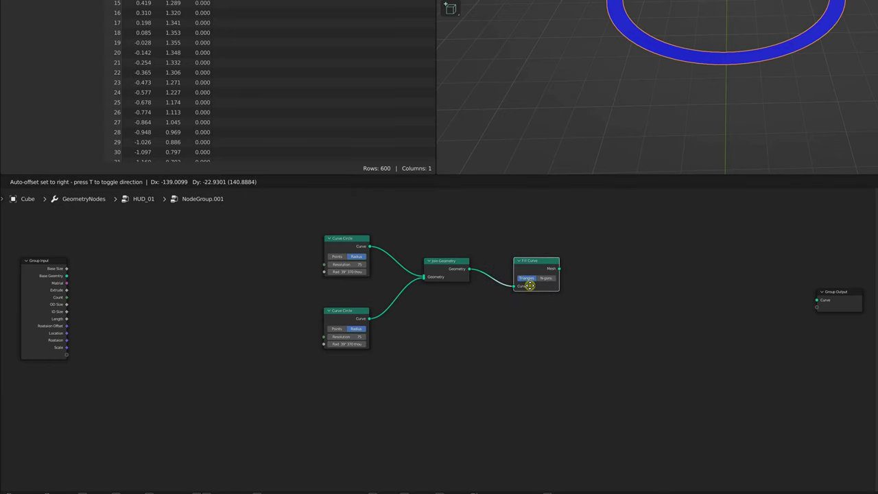
left_click(529, 286)
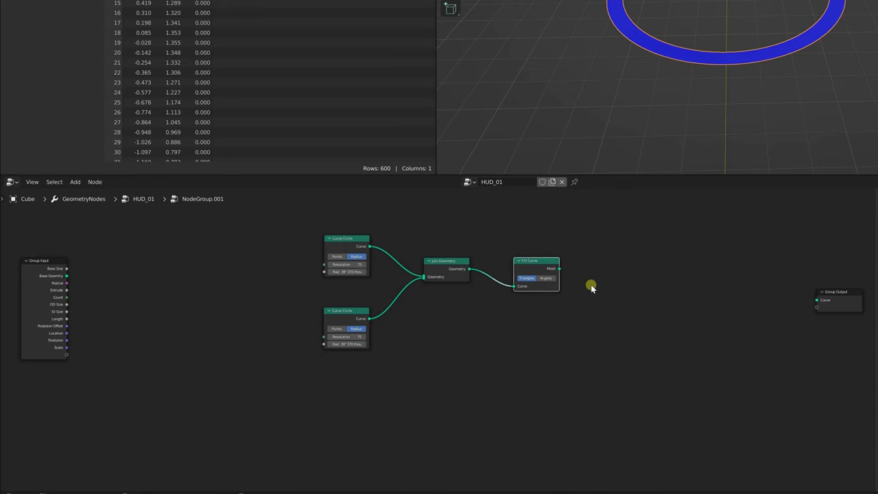
Connect the Fill Curve mesh to the group's Curve output and link the upper Curve Circle to a second group output
left_click_drag(559, 268, 816, 300)
middle_click_drag(273, 280, 241, 268)
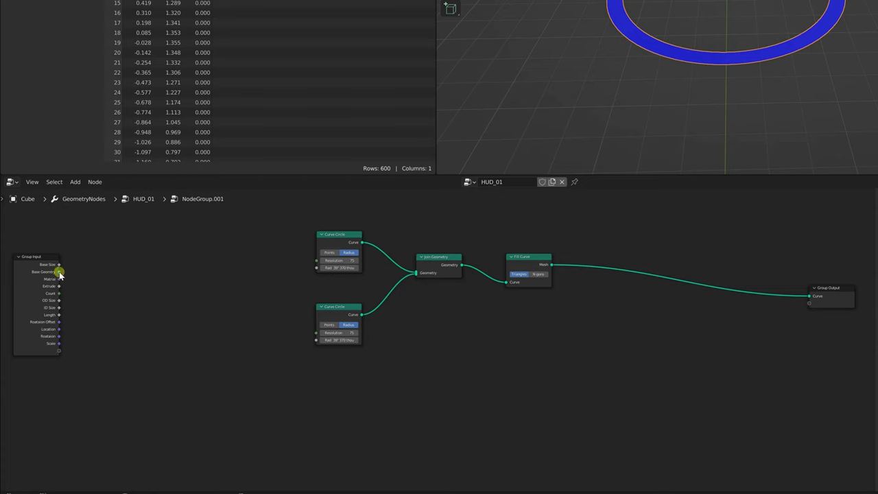
mouse_move(59, 268)
left_click_drag(362, 244, 808, 302)
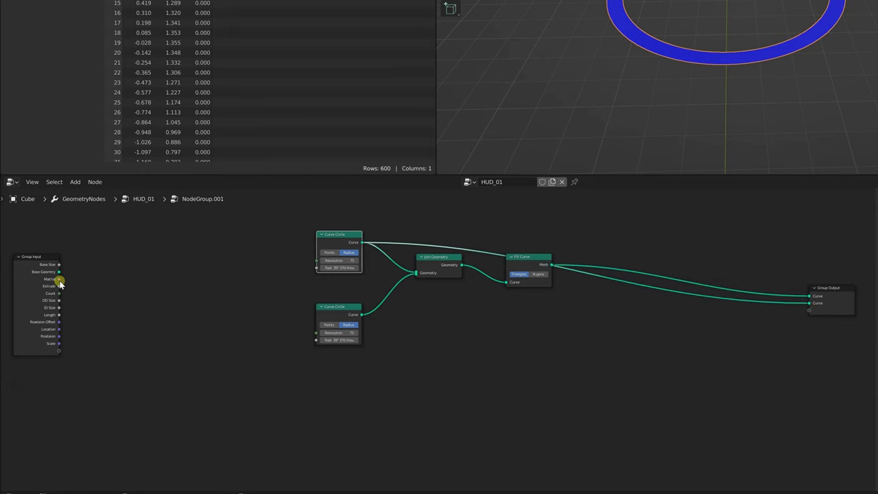
Add a Math node set to Add that sums the Base Size and OD Size group inputs
left_click_drag(59, 265, 144, 256)
type("add")
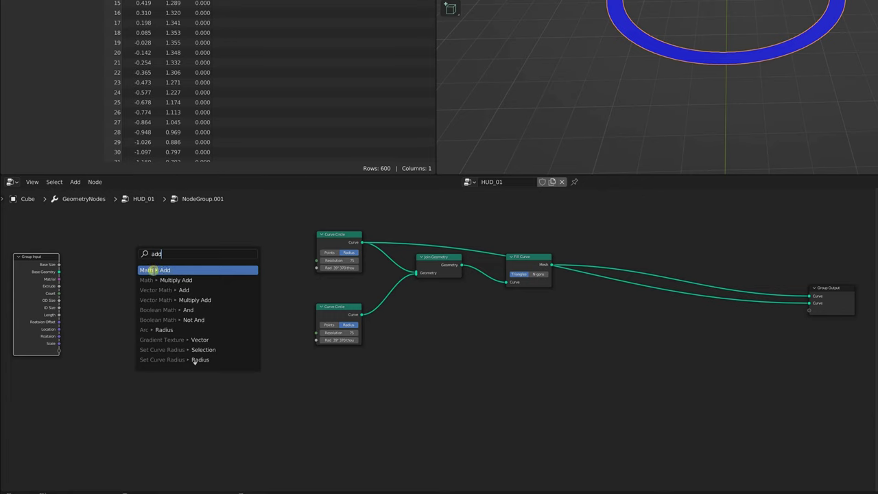
left_click(152, 270)
left_click(146, 261)
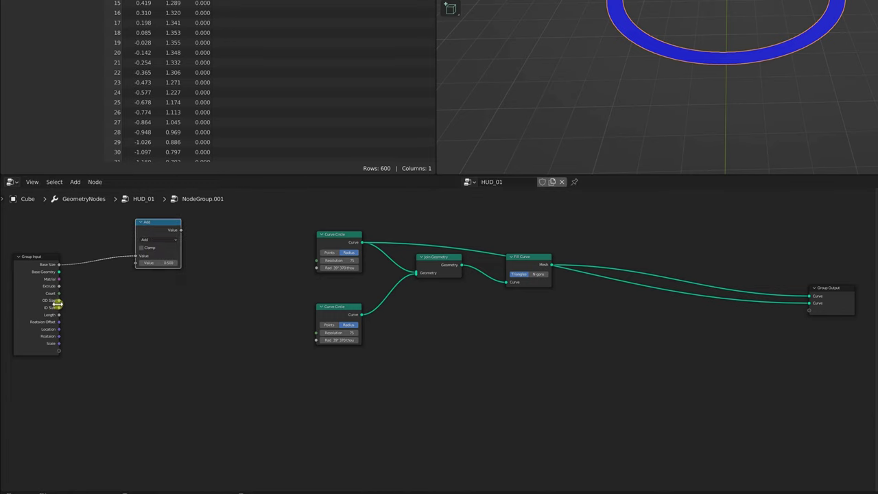
left_click_drag(59, 302, 136, 265)
Undo linking the Add value to the second Curve output and set the first Curve output's type to Float
left_click_drag(180, 230, 810, 302)
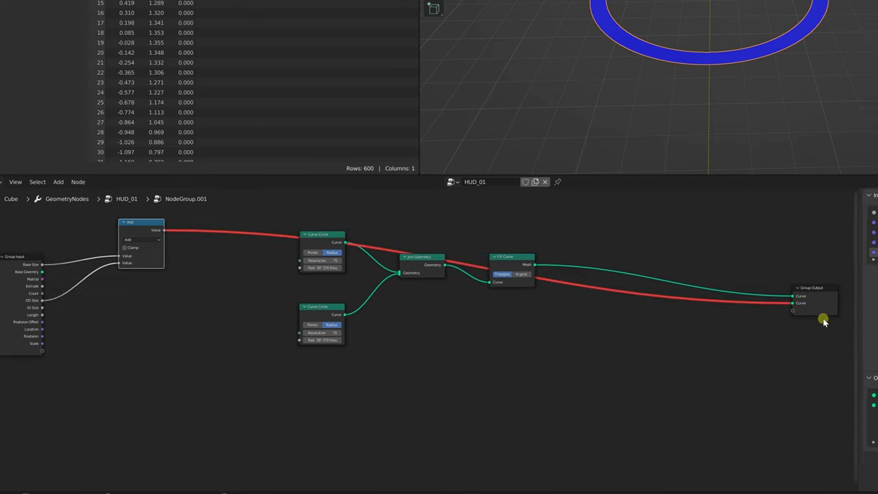
key("ctrl+z")
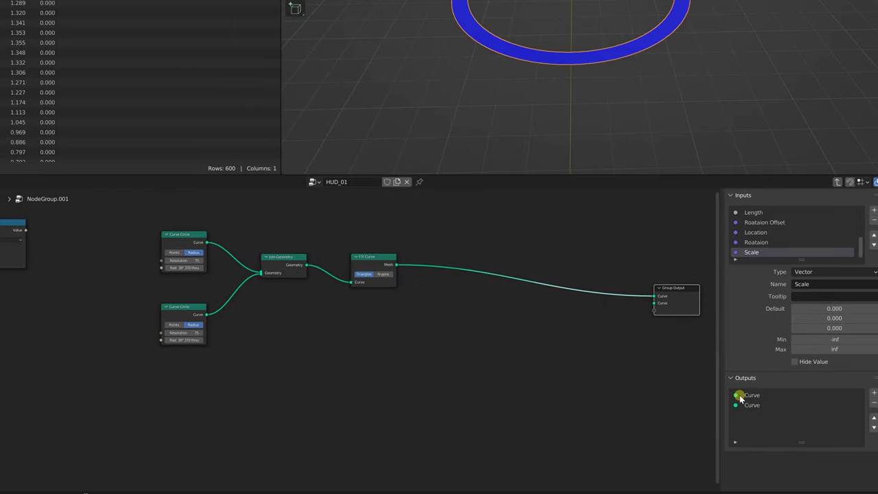
left_click(749, 396)
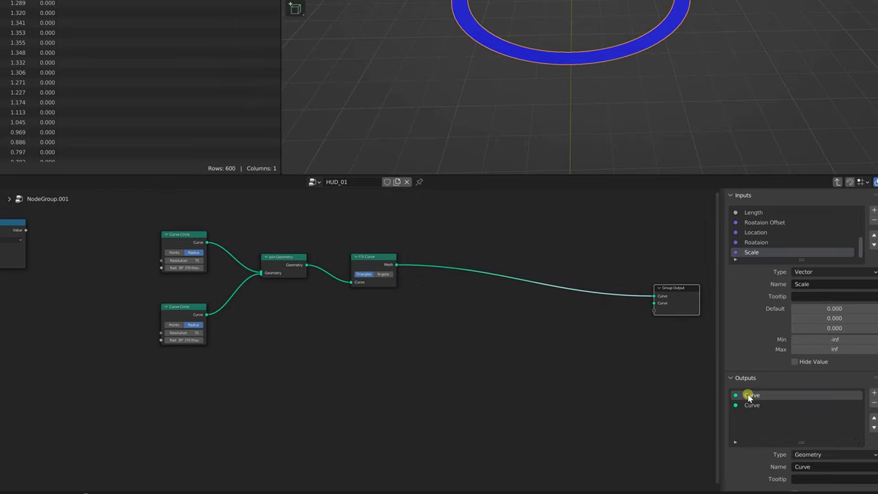
scroll(754, 343, "down", 1)
left_click(810, 444)
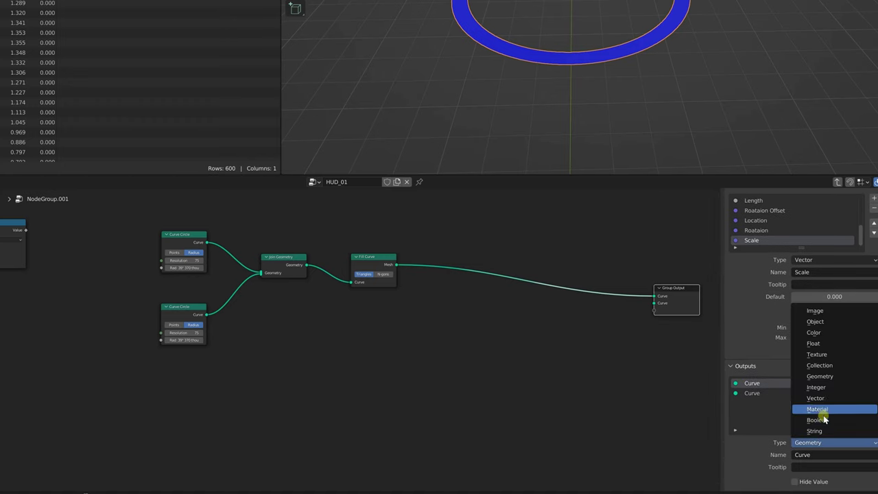
left_click(814, 345)
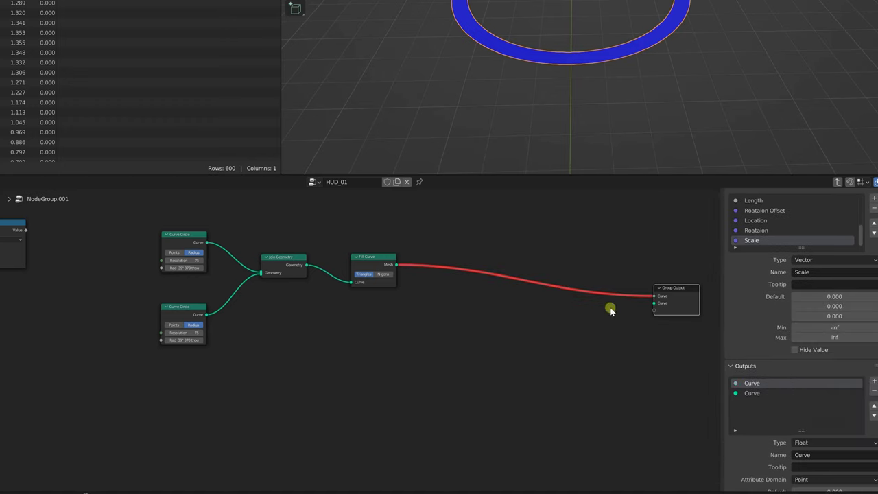
Link the Fill Curve mesh to the Geometry-type group output and the Add value to the Float output
left_click_drag(654, 297, 667, 272)
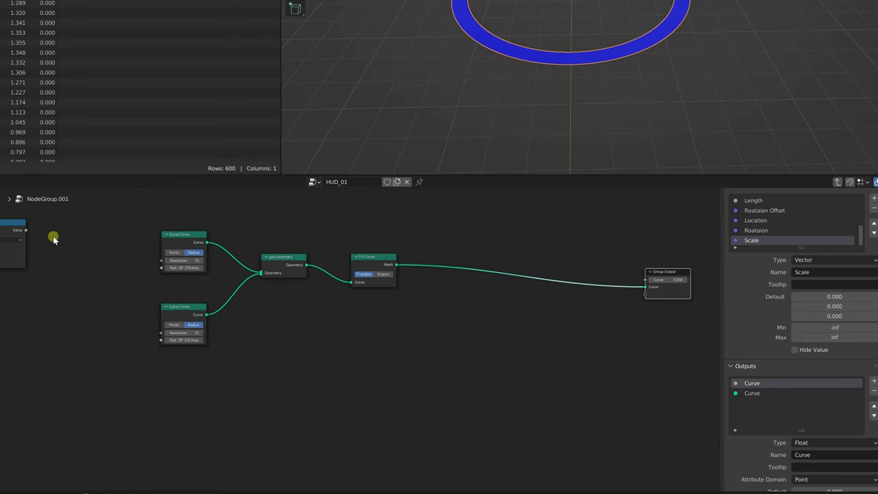
left_click_drag(26, 230, 645, 256)
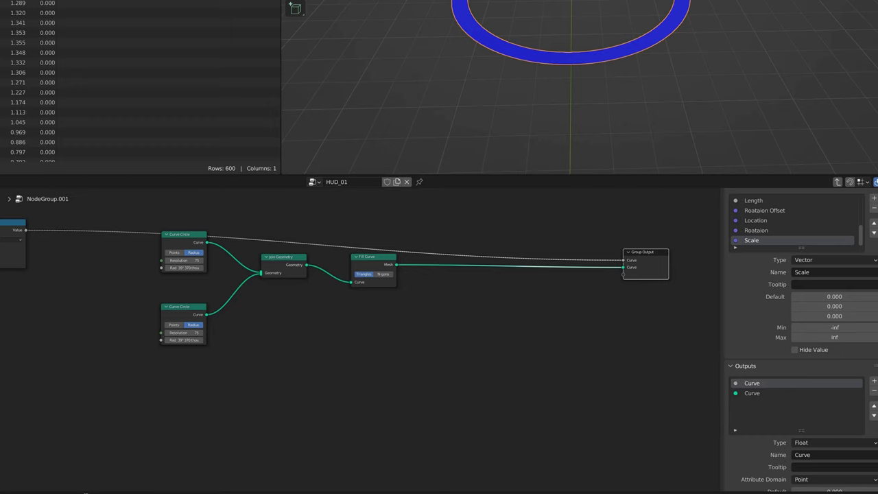
left_click_drag(652, 251, 656, 255)
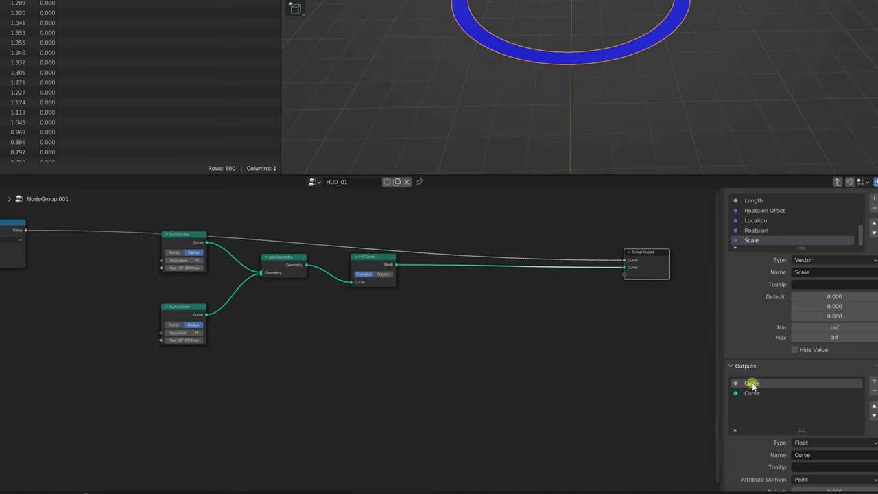
Rename the Float group output Base Size and add another Geometry output named Base Geometry
left_click(804, 457)
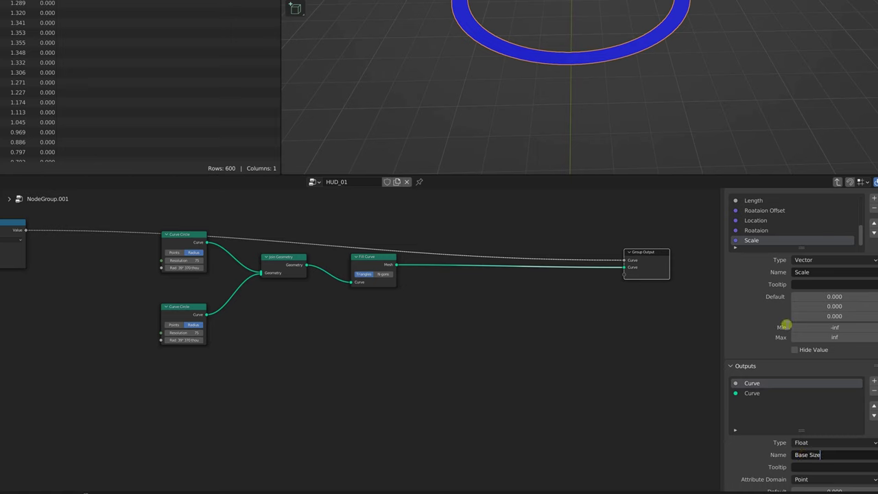
left_click(752, 392)
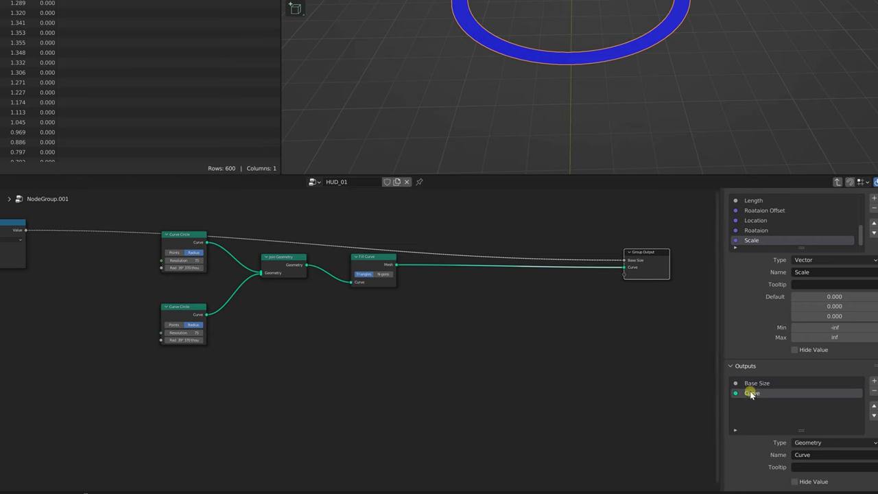
left_click(874, 381)
left_click(803, 454)
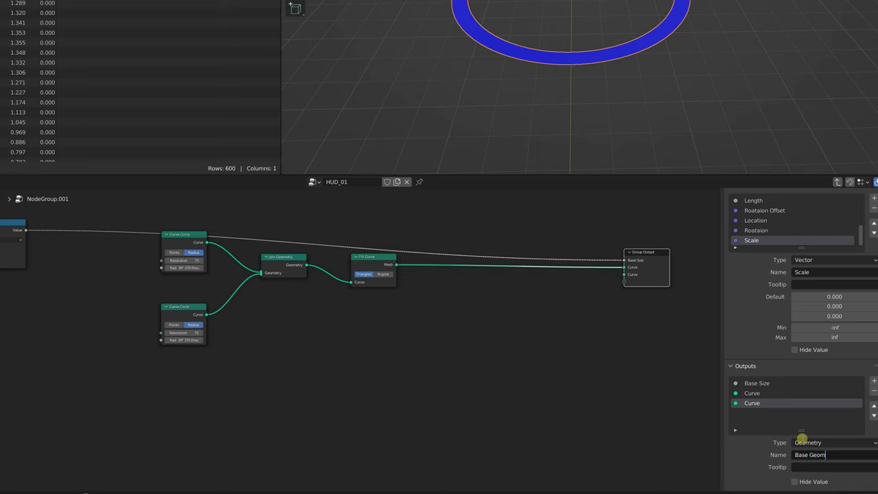
type("Base Geometry")
key("Return")
Place the Curve output first in the group's output list and rename it Geometry
left_click(752, 394)
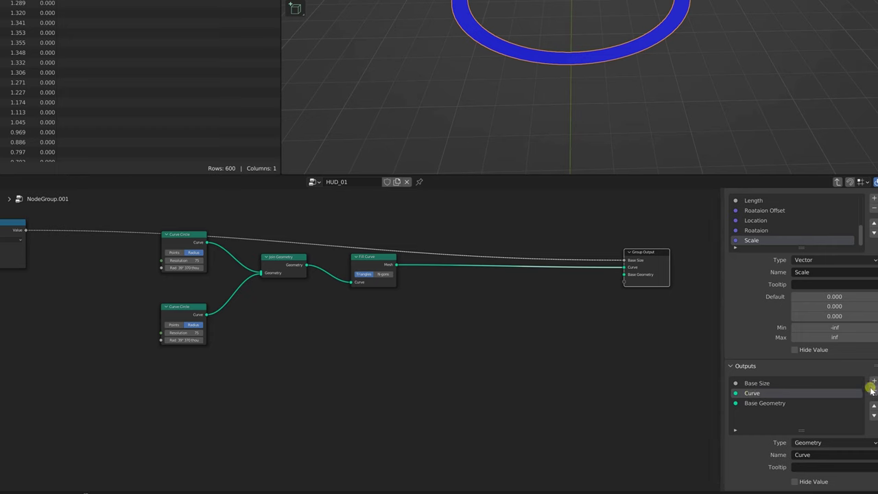
left_click(874, 406)
left_click(806, 454)
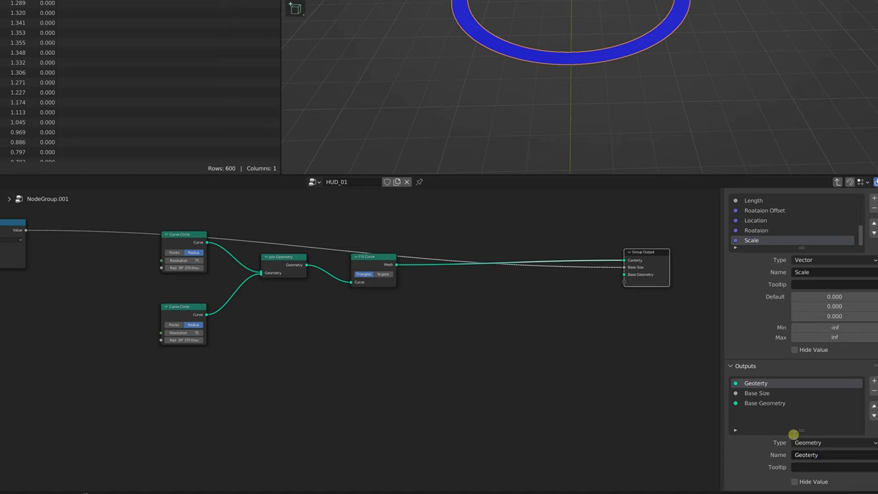
left_click(806, 454)
type("G")
key("Return")
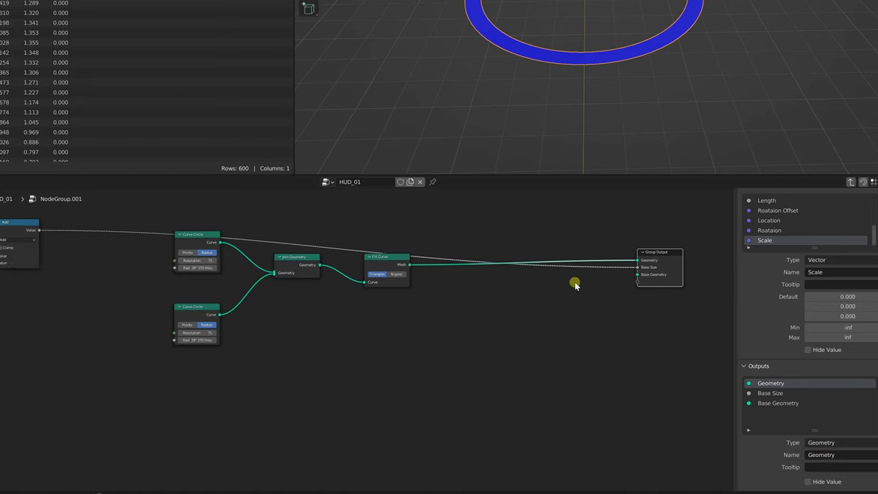
Connect the upper Curve Circle to the Base Geometry output and reposition the Group Output, Fill Curve and upper circle nodes for clarity
left_click_drag(360, 242, 801, 231)
left_click_drag(520, 259, 525, 273)
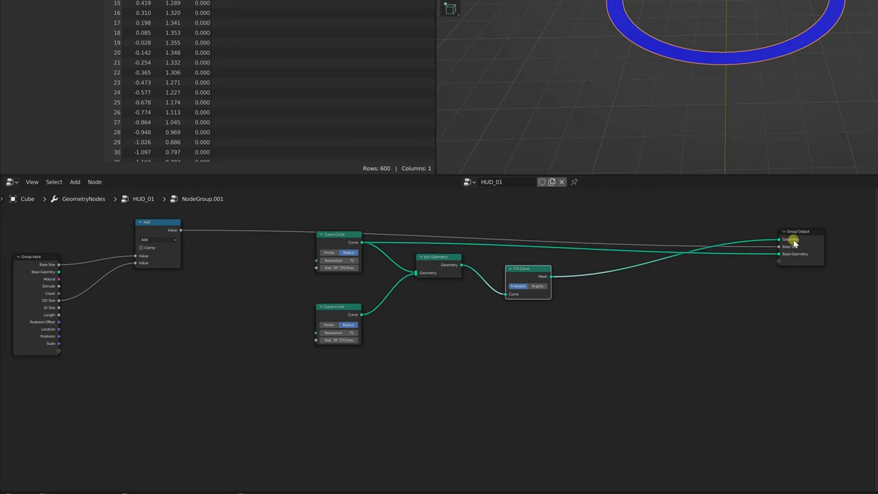
left_click_drag(798, 236, 794, 234)
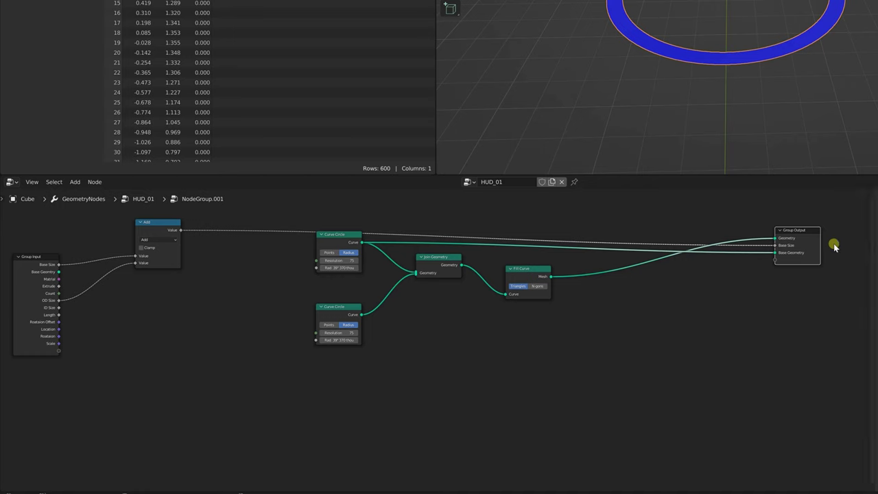
mouse_move(340, 238)
left_mouse_down()
mouse_move(336, 250)
mouse_move(340, 238)
left_mouse_up()
left_click_drag(341, 241, 339, 239)
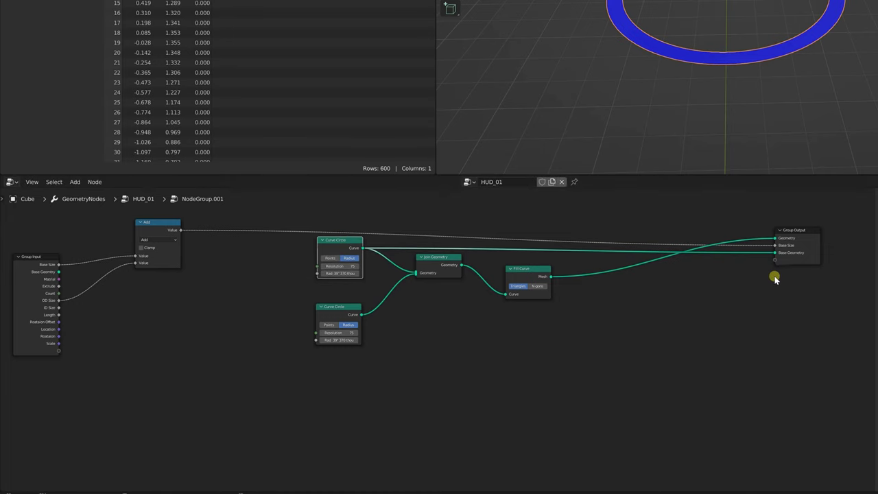
scroll(229, 279, "left", 1, "ctrl")
left_click(227, 281)
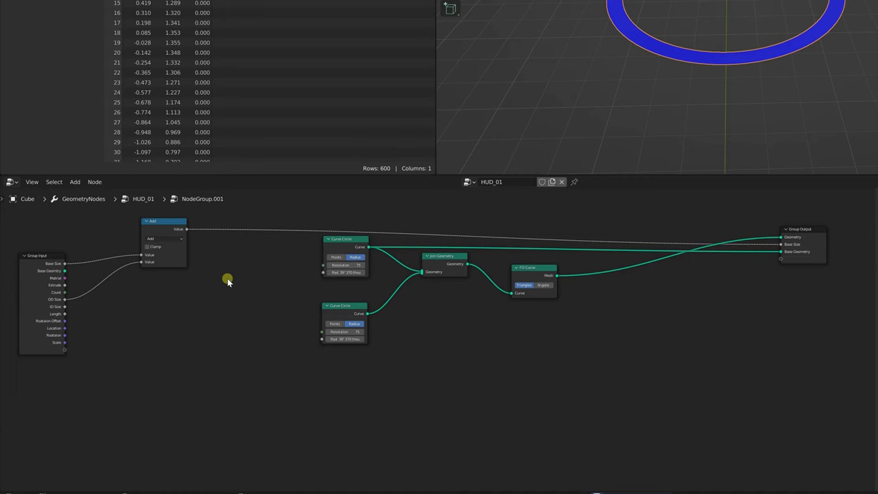
mouse_move(247, 286)
middle_mouse_down()
mouse_move(270, 286)
mouse_move(253, 275)
middle_mouse_up()
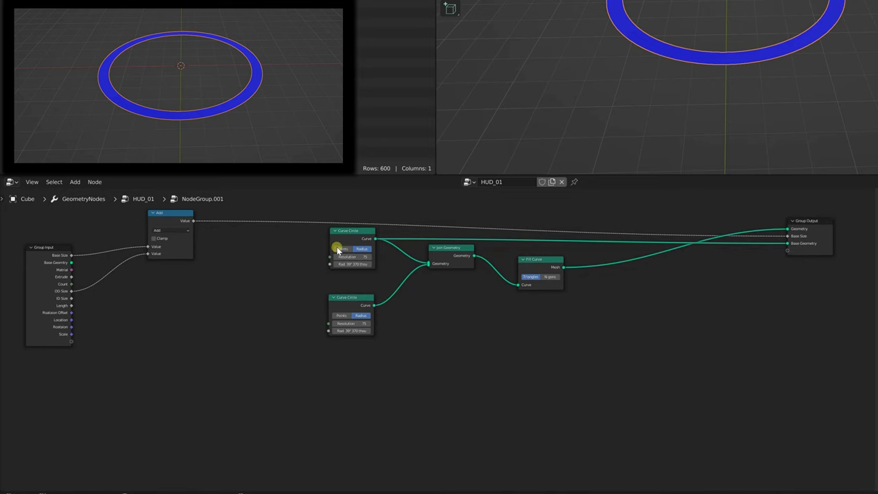
Feed the Add value into the upper Curve Circle's Radius and space the two circle nodes further apart
left_click_drag(348, 231, 326, 236)
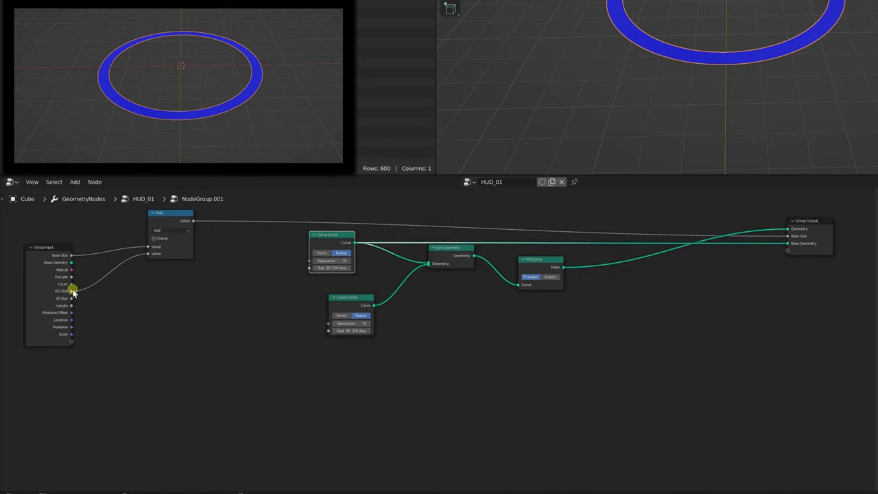
left_click_drag(194, 222, 310, 268)
left_click_drag(345, 298, 330, 316)
key("Home")
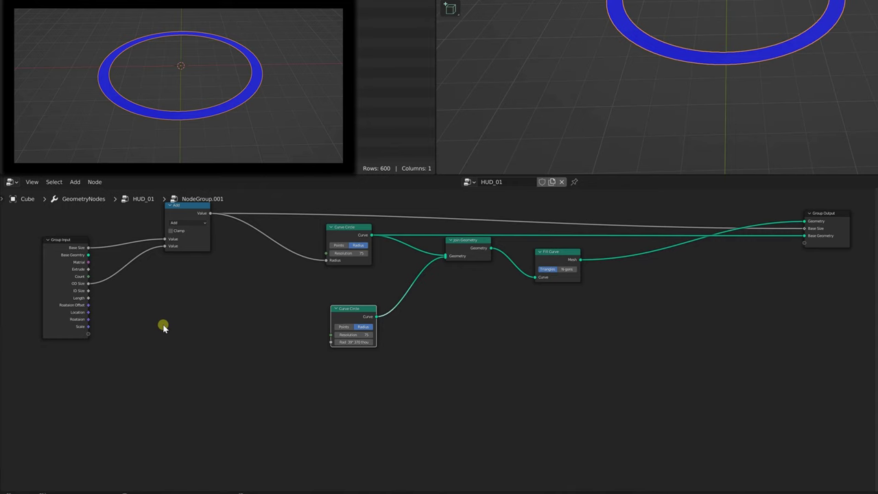
Add a Math node below the existing Add node and place a duplicate between it and the lower Curve Circle
key("shift+a")
type("math")
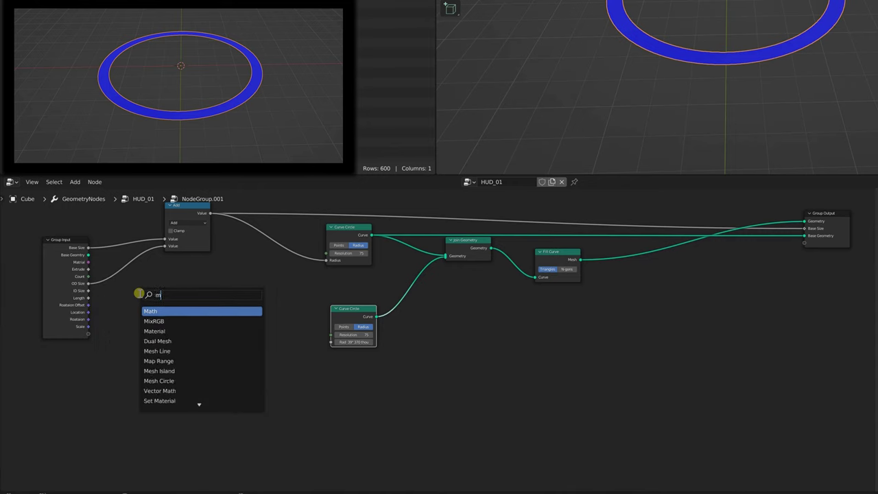
left_click(149, 311)
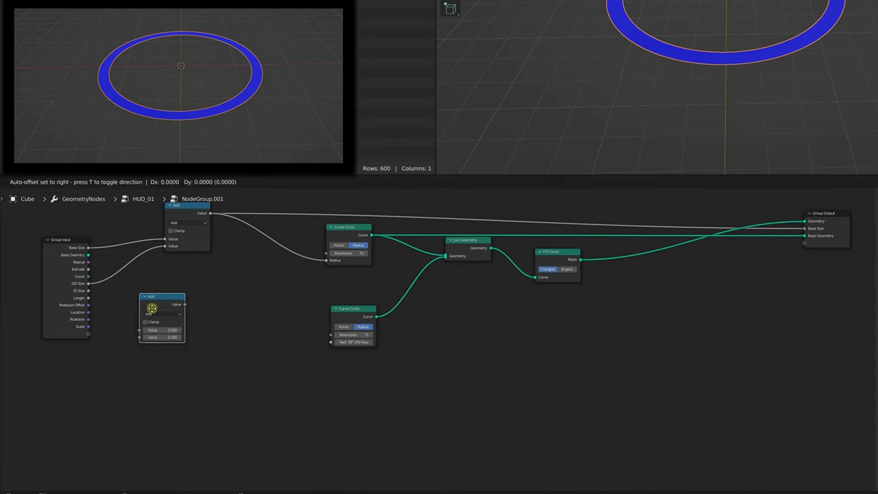
key("shift+d")
left_click(235, 346)
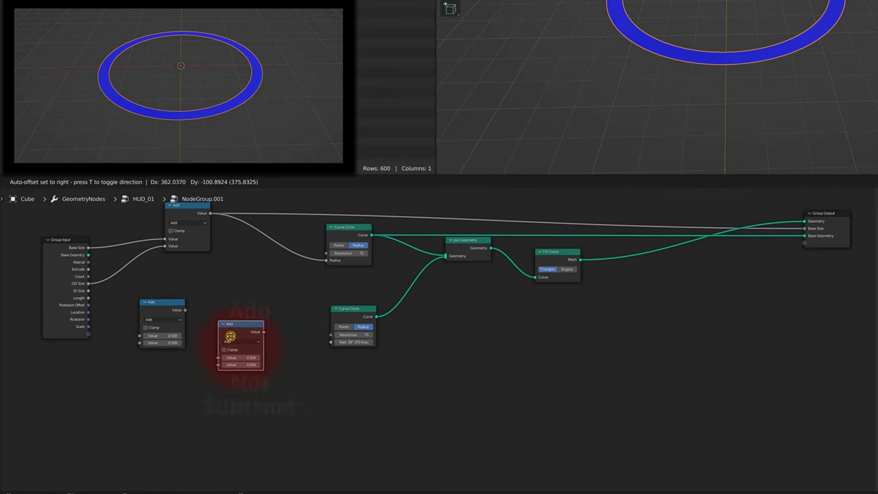
Set the Math node nearest the lower Curve Circle to Subtract and the one beside the Group Input to Multiply
left_click(240, 342)
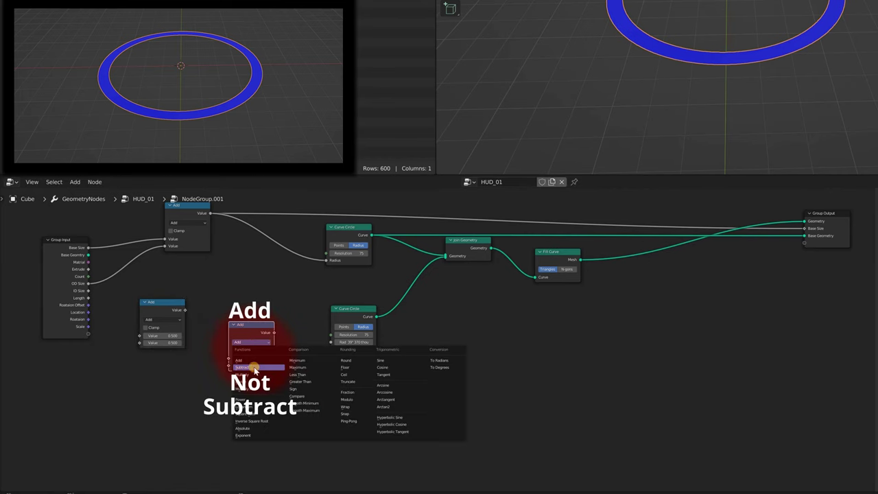
left_click(154, 319)
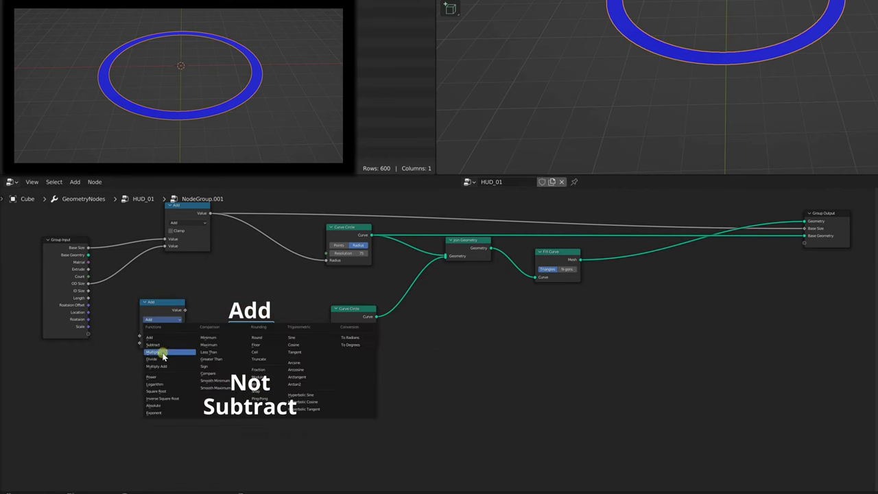
left_click(165, 352)
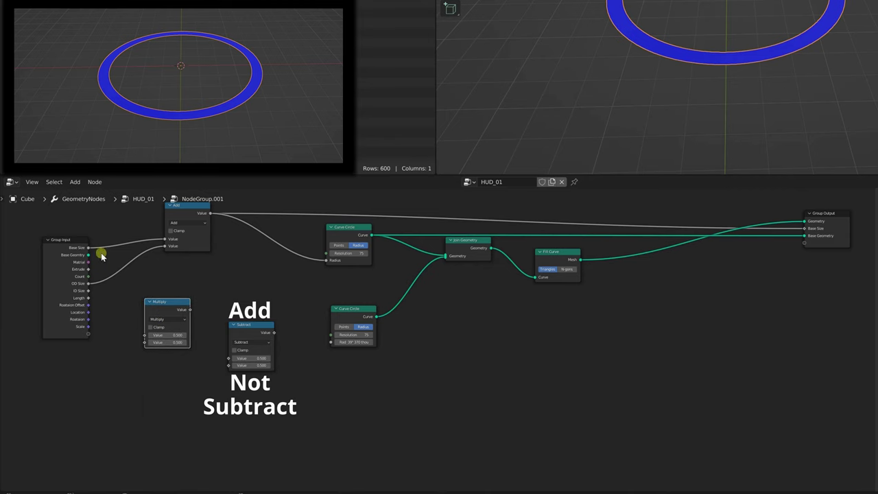
Link OD Size and ID Size to the two Multiply inputs, and the Multiply Value to the second Subtract input
left_click_drag(88, 287, 144, 335)
left_click_drag(88, 292, 145, 346)
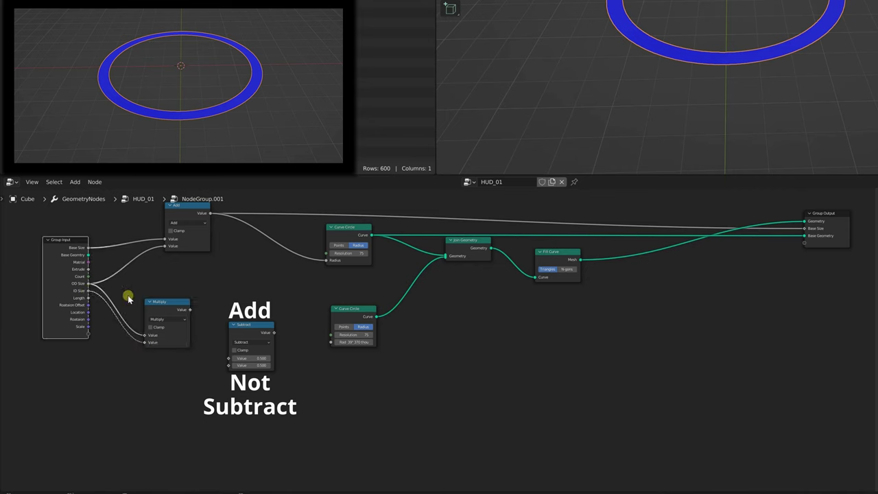
left_click(198, 313)
left_click_drag(198, 314, 230, 366)
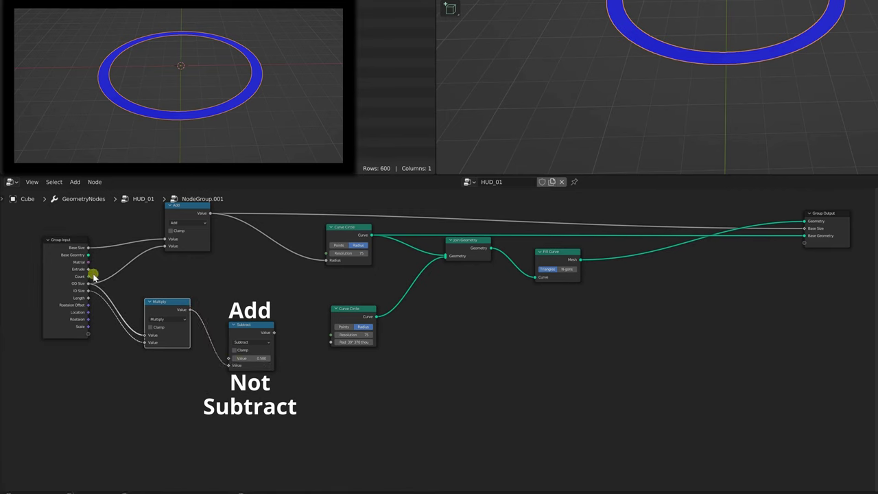
Link the Add Value to the first Subtract input, reposition the Subtract node, and feed its result into the lower Curve Circle's Radius
mouse_move(90, 284)
left_mouse_down()
mouse_move(205, 309)
mouse_move(232, 358)
mouse_move(115, 283)
mouse_move(90, 281)
left_mouse_up()
left_click_drag(211, 215, 229, 358)
key("g")
left_click(295, 310)
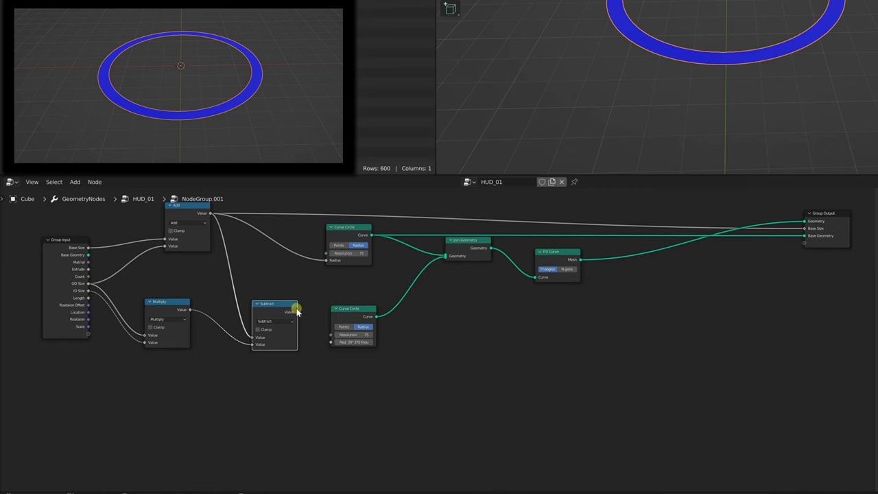
left_click_drag(297, 312, 330, 347)
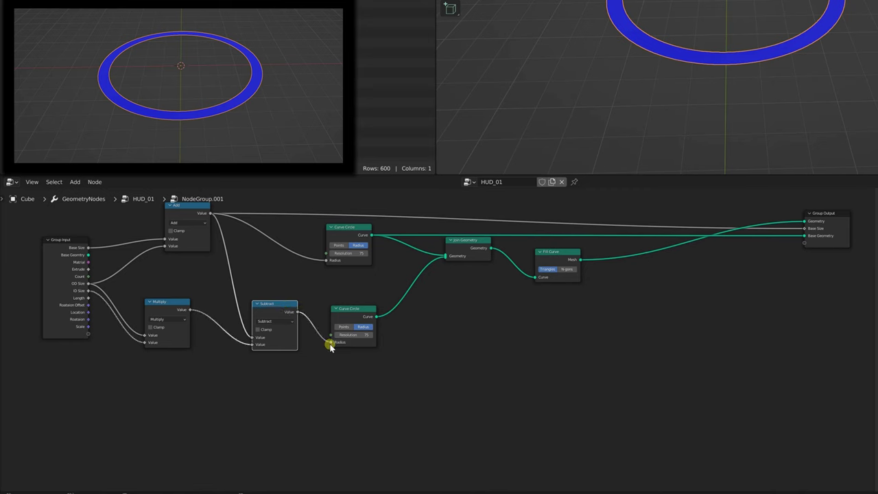
Replace the OD Size link on the first Multiply input with the Add node's Value
left_click_drag(150, 293, 157, 290)
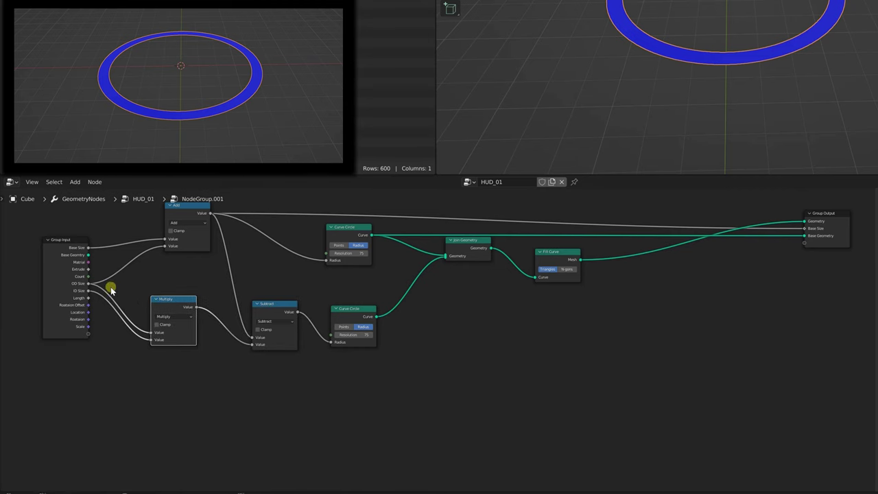
left_click_drag(98, 288, 110, 295)
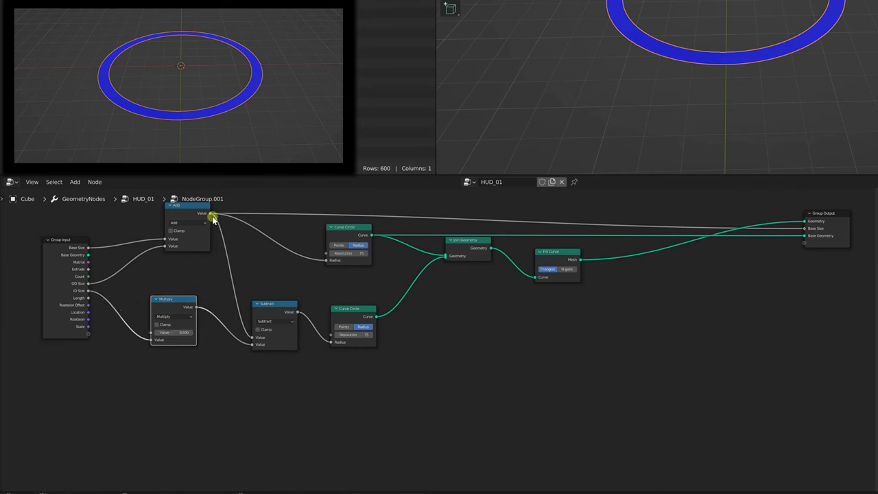
left_click_drag(211, 218, 150, 332)
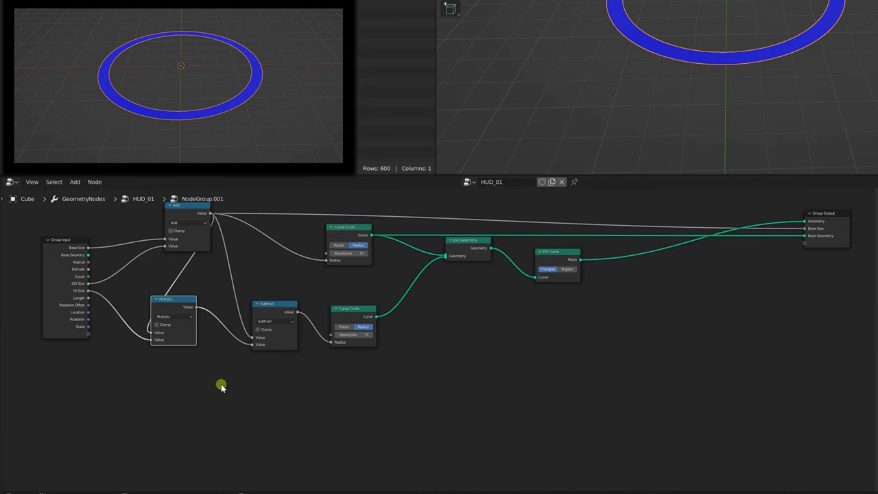
Shift the Multiply, Subtract, Curve Circle, Join Geometry and Fill Curve nodes right to open space after the Add node
mouse_move(172, 362)
left_mouse_down()
mouse_move(383, 315)
mouse_move(381, 300)
left_mouse_up()
right_click_drag(363, 303, 411, 306, "ctrl")
left_click_drag(382, 359, 237, 308)
left_click_drag(345, 275, 575, 245)
left_click_drag(553, 252, 633, 254)
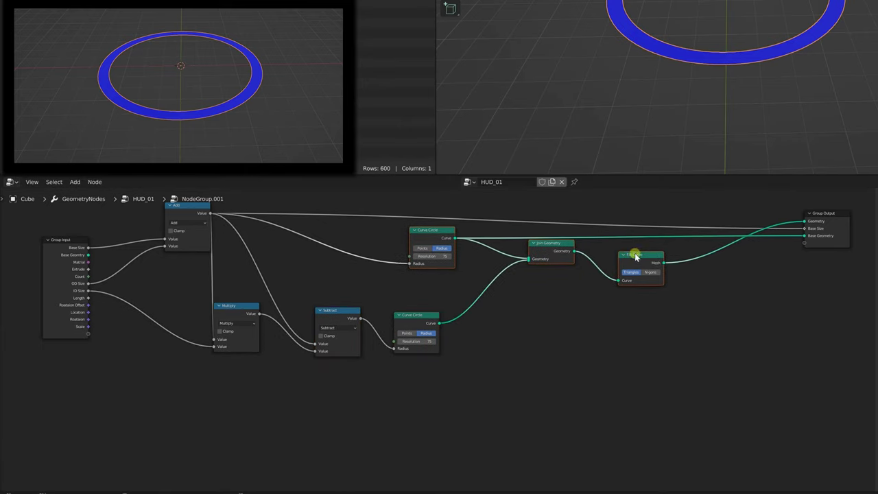
Move the Group Input and Add nodes left, and realign the Subtract and lower Curve Circle nodes so the links read clearly
left_click(313, 255)
left_click_drag(61, 242, 48, 239)
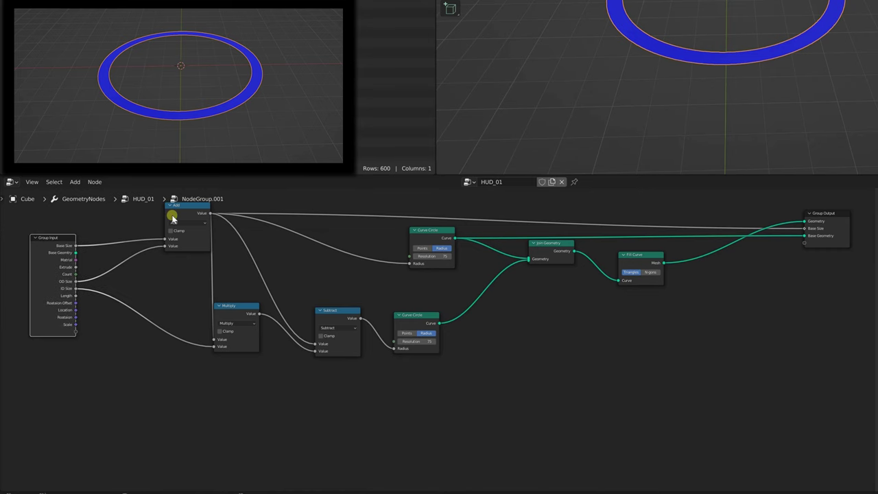
left_click_drag(178, 212, 164, 221)
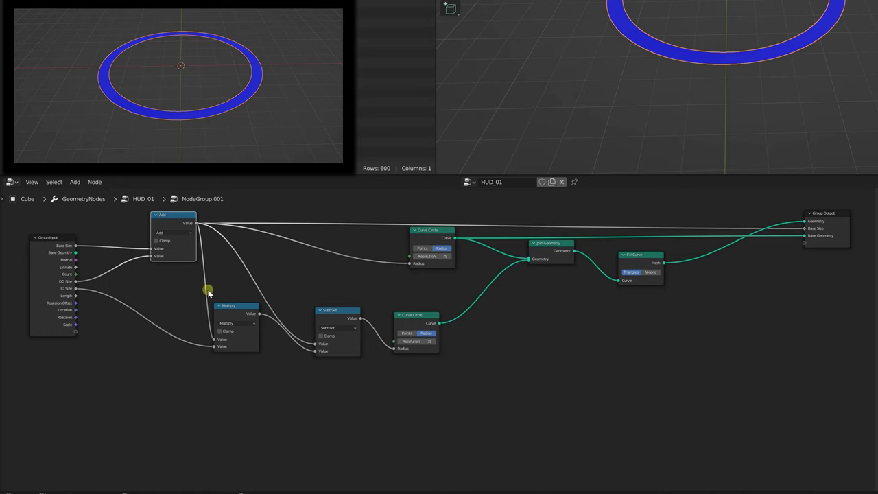
left_click_drag(328, 312, 317, 302)
left_click_drag(410, 322, 420, 310)
middle_click_drag(472, 308, 521, 315, "ctrl")
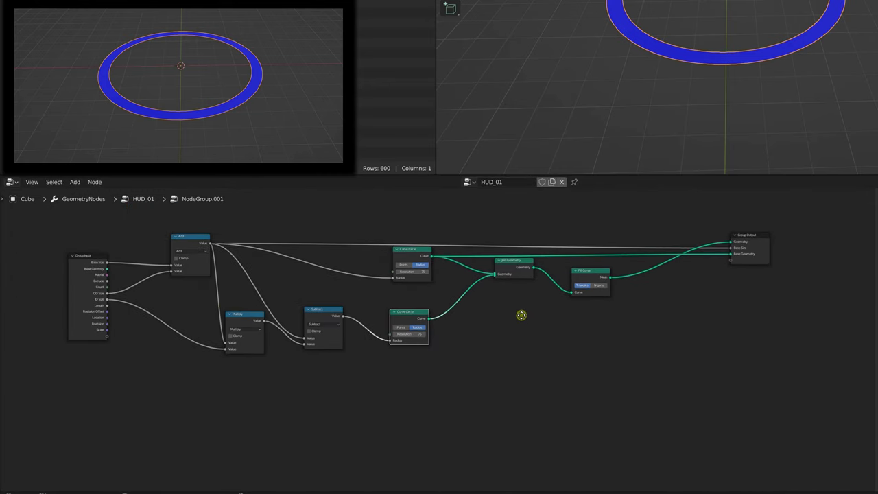
left_click(184, 303)
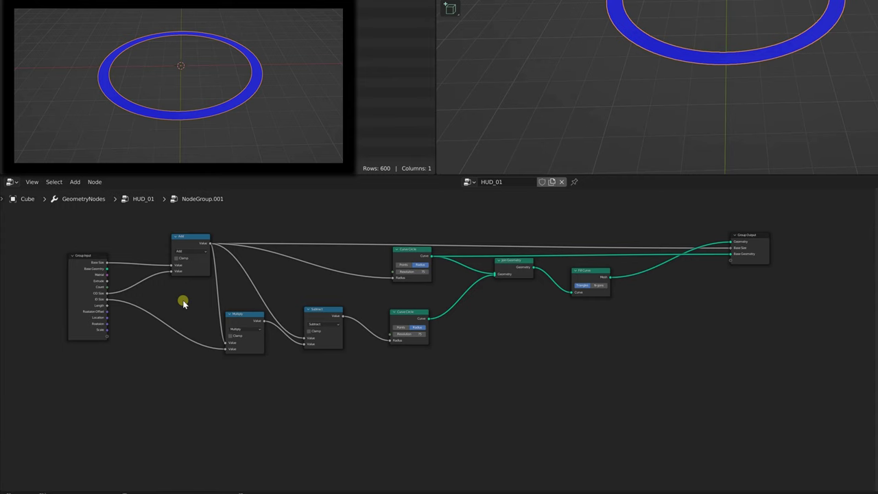
left_click(88, 258)
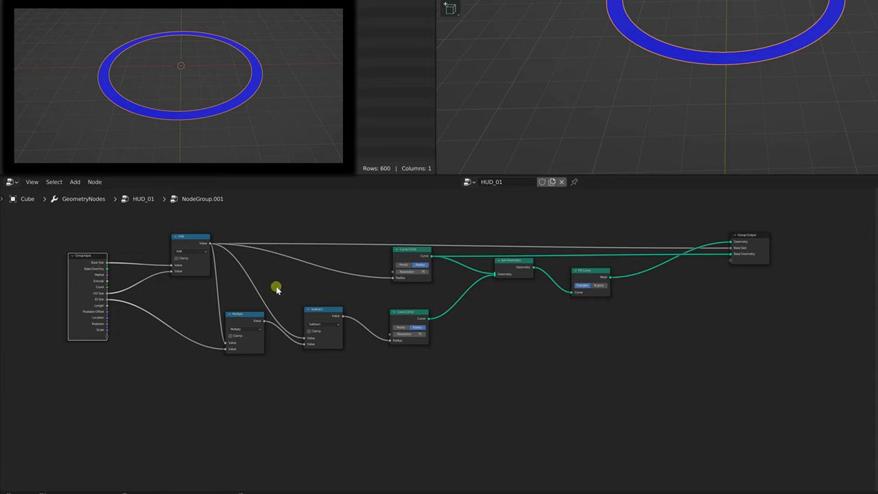
left_click(245, 283)
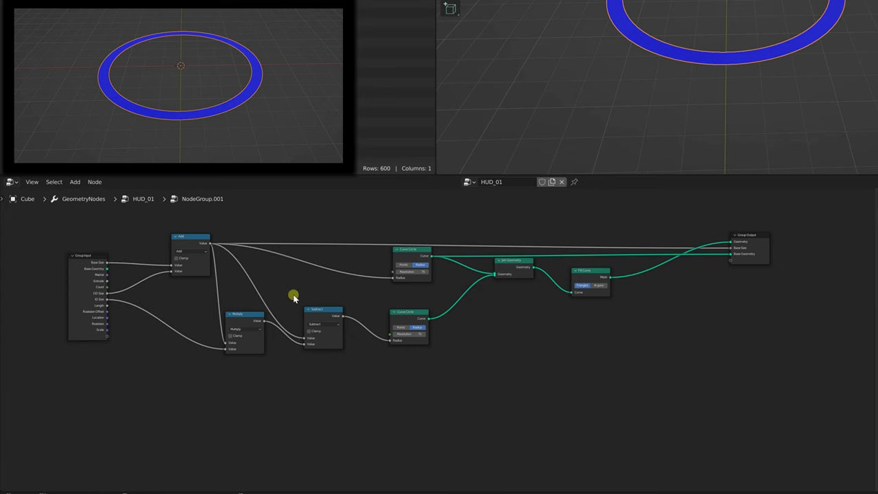
Return to the HUD_01 node tree and connect NodeGroup.001's Geometry output to the final Join Geometry node
key("Tab")
middle_click_drag(267, 378, 316, 335)
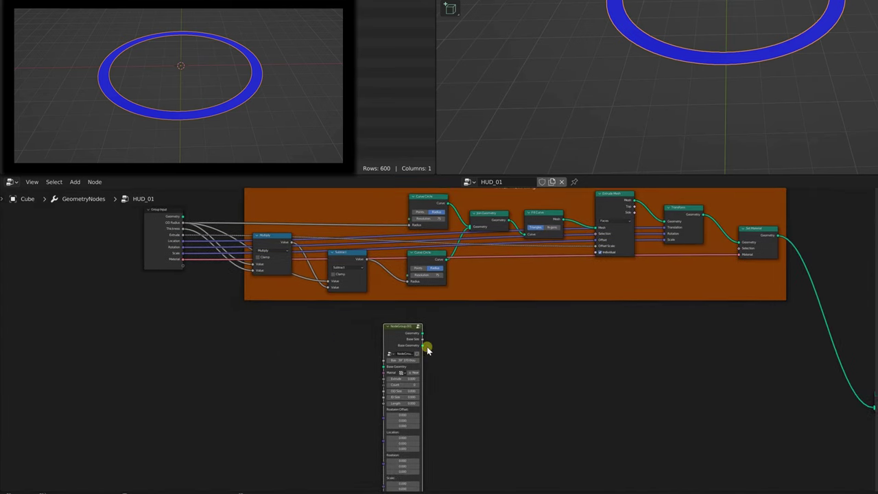
left_click_drag(407, 327, 371, 323)
scroll(438, 343, "down", 1)
middle_click_drag(437, 343, 353, 335)
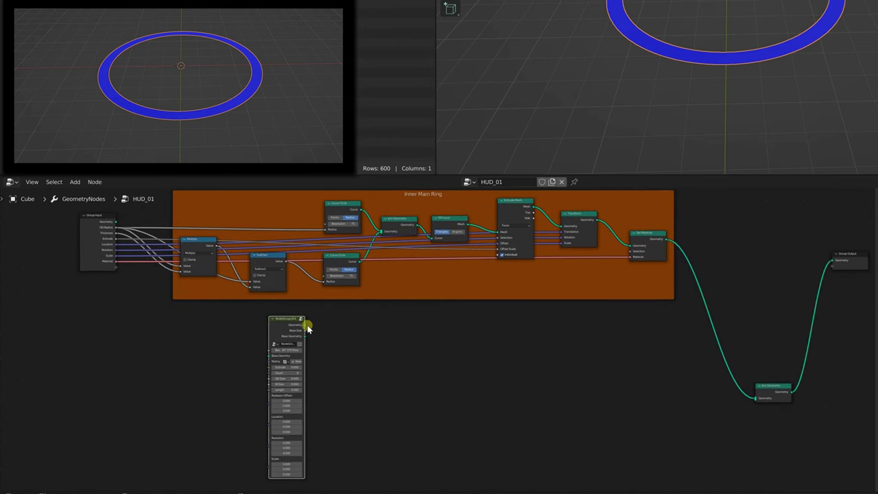
left_click_drag(307, 327, 773, 360)
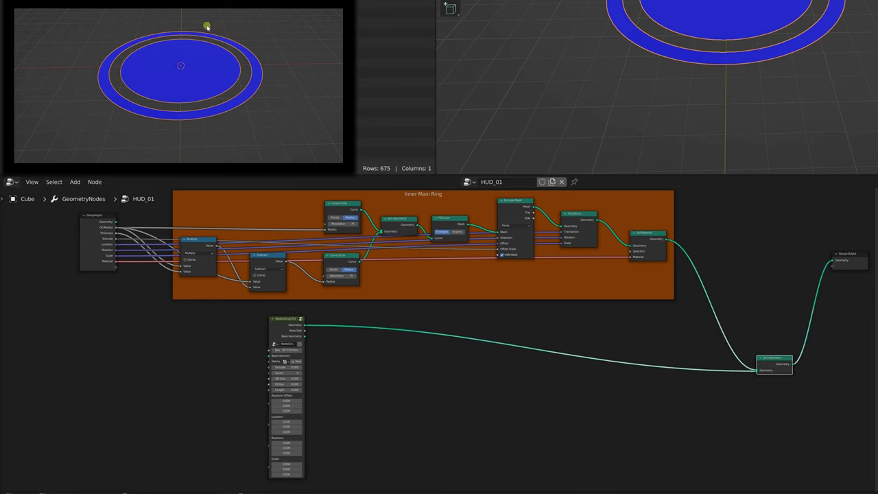
Duplicate the Group Input node and place the copy below the original, beside NodeGroup.001
middle_click_drag(122, 321, 226, 308)
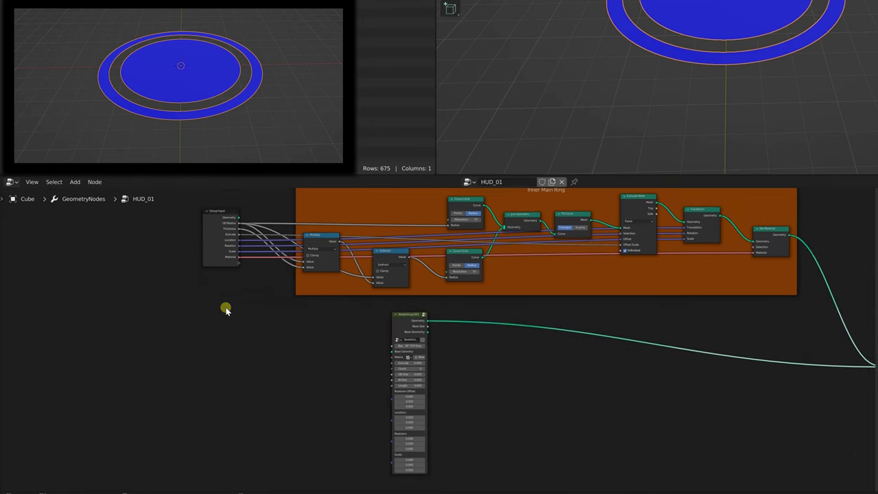
left_click(214, 236)
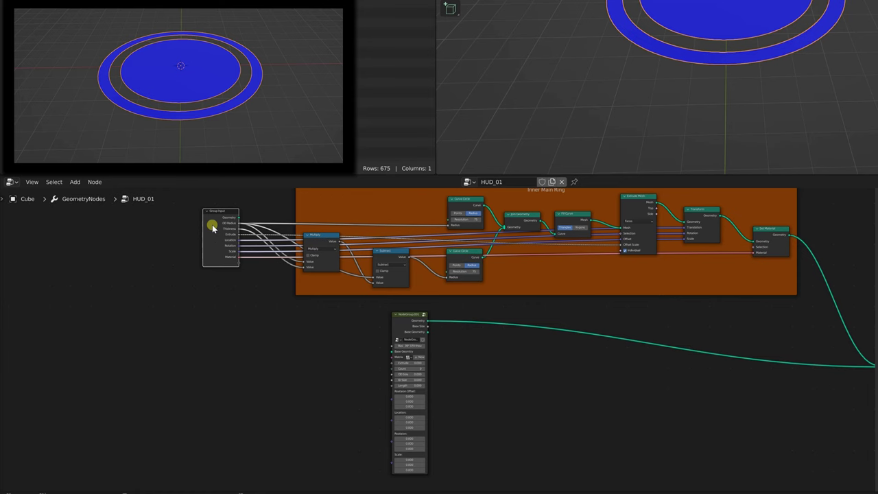
key("shift+d")
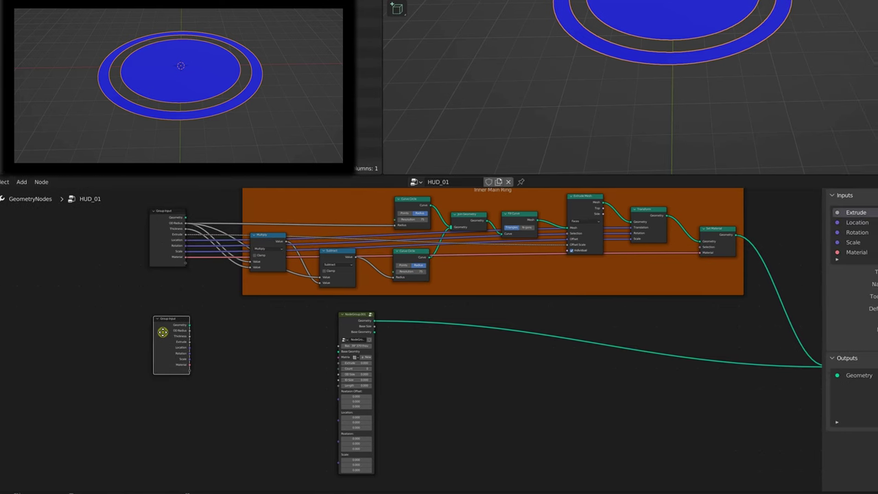
left_click(165, 333)
middle_click_drag(216, 343, 156, 275)
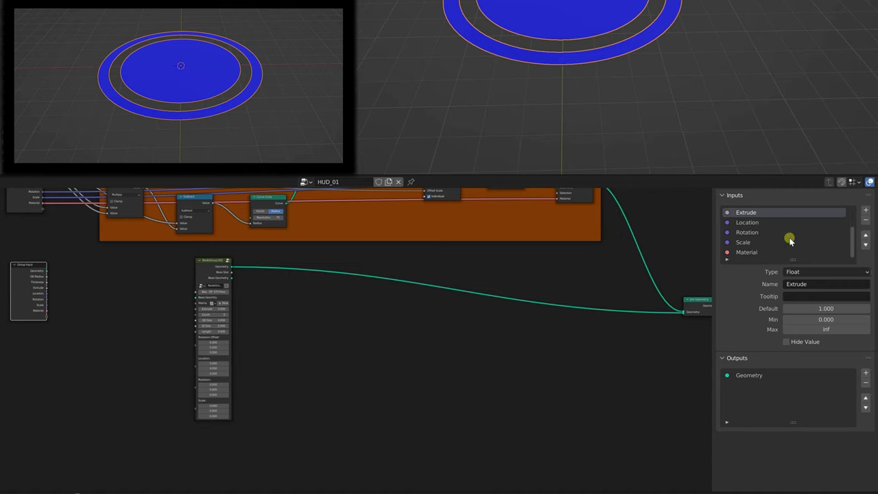
Add a group input after Material in HUD_01, name it NAME and set its type to String
left_click(746, 253)
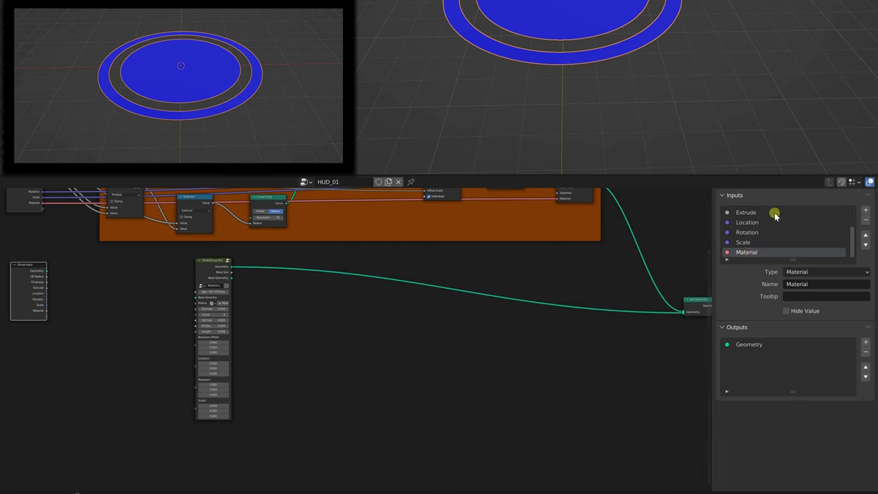
left_click(866, 210)
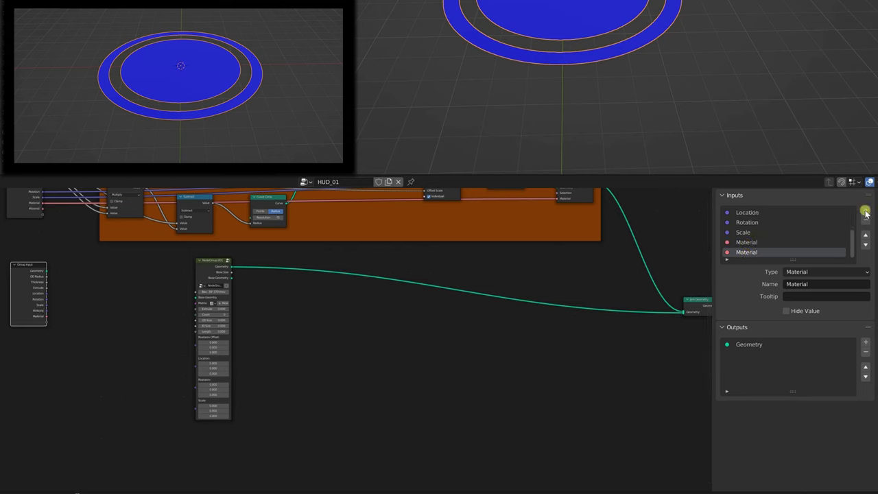
left_click(797, 284)
key("Return")
left_click(823, 272)
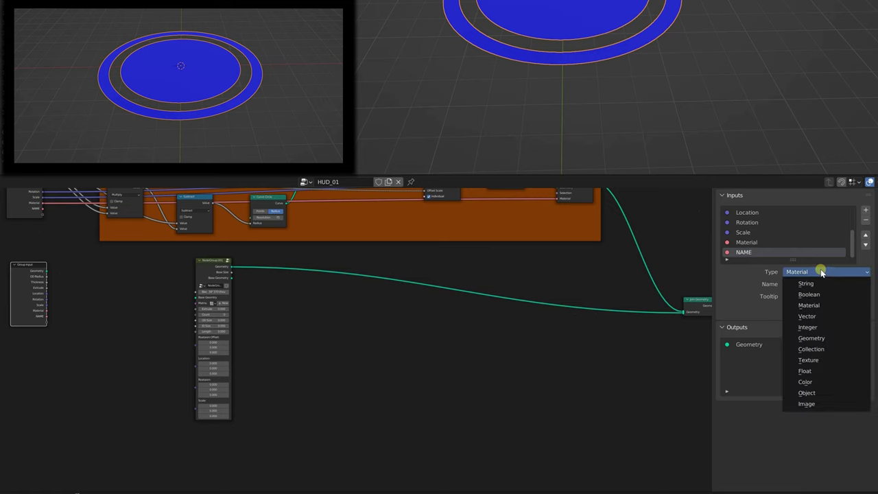
left_click(805, 284)
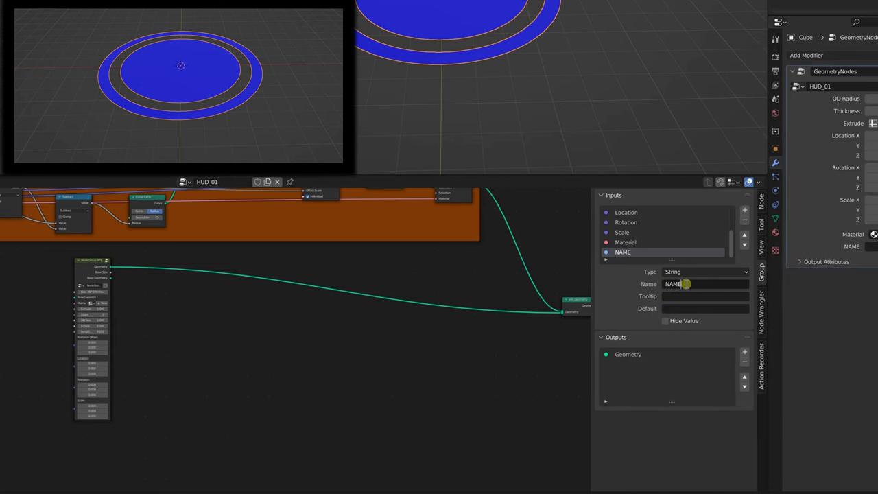
Rename the NAME string input to "NAME --" as a label separating the modifier's settings
left_click(686, 283)
type("NAME --")
key("Return")
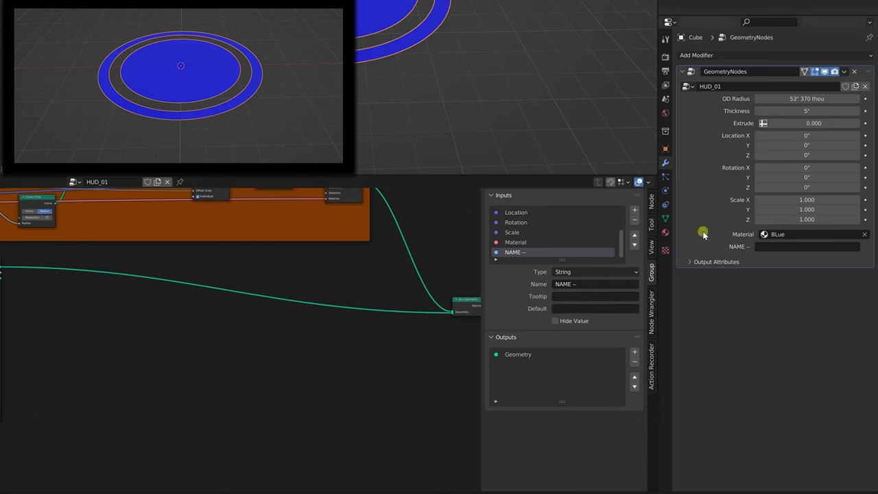
left_click(764, 248)
Try linking the duplicate Group Input's Material and Extrude outputs to the matching NodeGroup.001 inputs
left_click_drag(35, 284, 425, 268)
left_click(426, 267)
scroll(275, 288, "up", 2)
middle_click_drag(274, 288, 375, 298)
left_click_drag(484, 310, 208, 332)
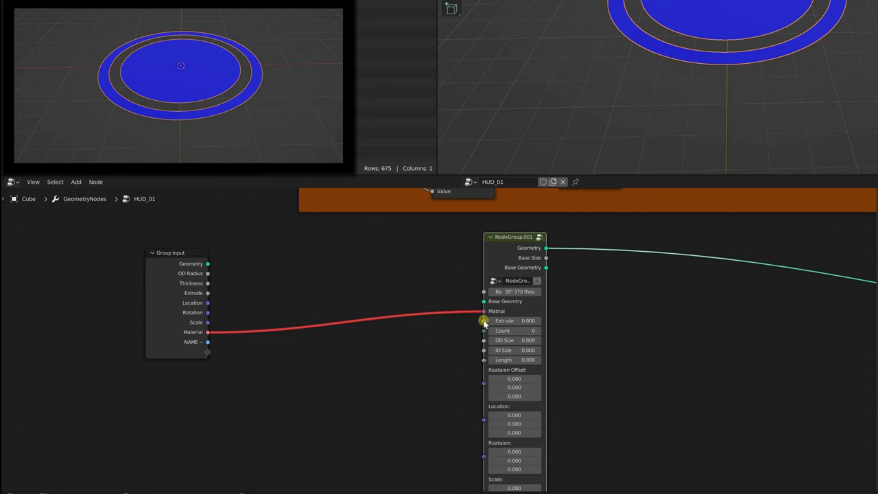
left_click_drag(484, 321, 209, 293)
left_click_drag(484, 332, 464, 335)
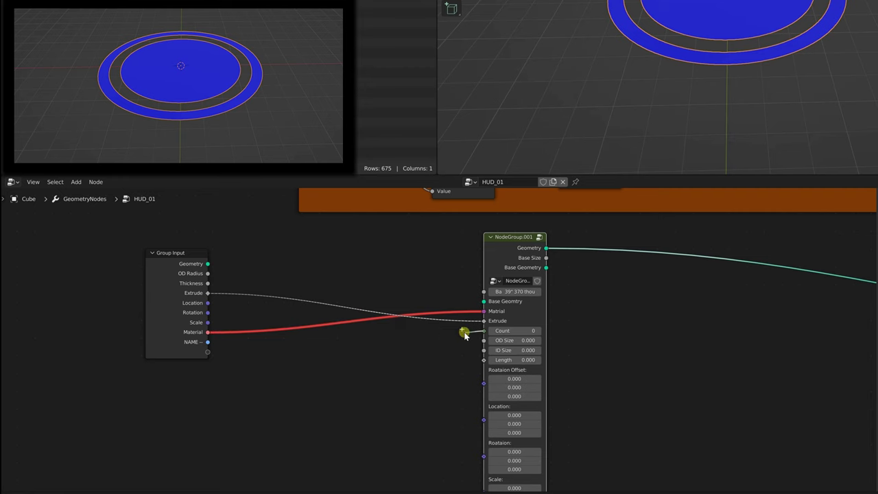
left_click_drag(464, 334, 465, 336)
key("ctrl+z")
key("ctrl+z")
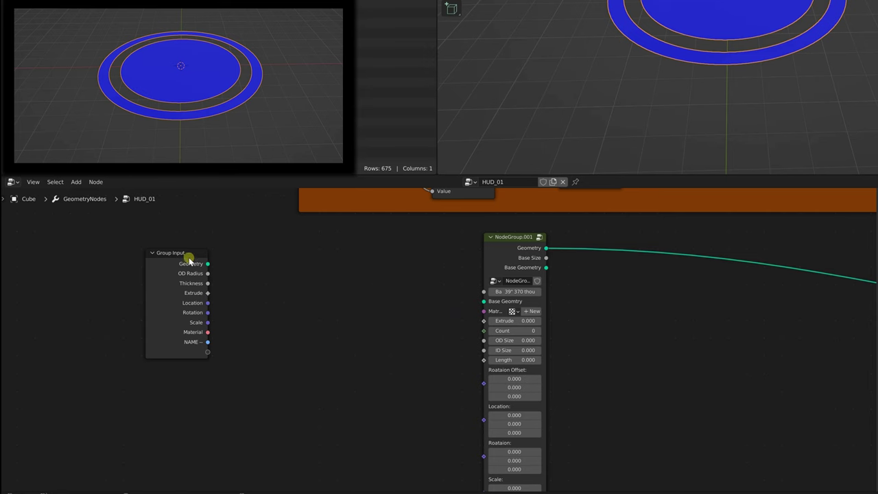
Expose NodeGroup.001's Matrial input as a new HUD_01 input by linking it to the duplicate Group Input's empty socket
middle_click_drag(228, 275, 257, 388)
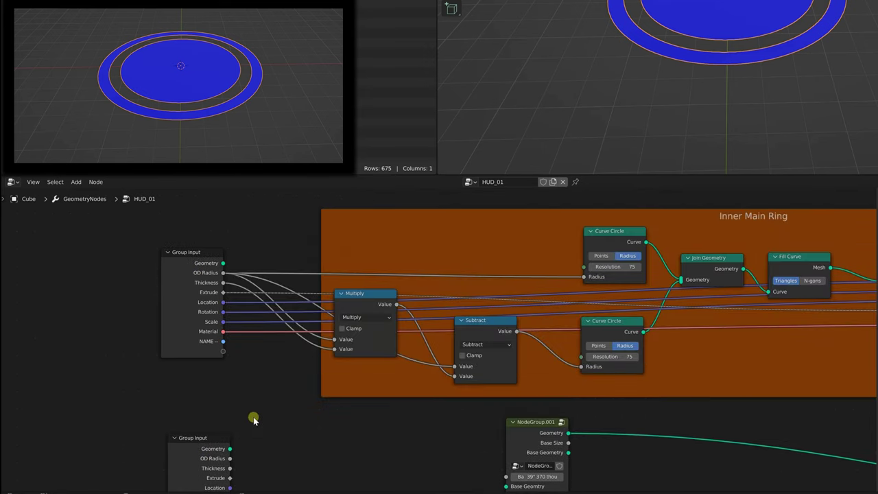
scroll(253, 343, "down", 5, "shift")
scroll(273, 322, "down", 2, "shift")
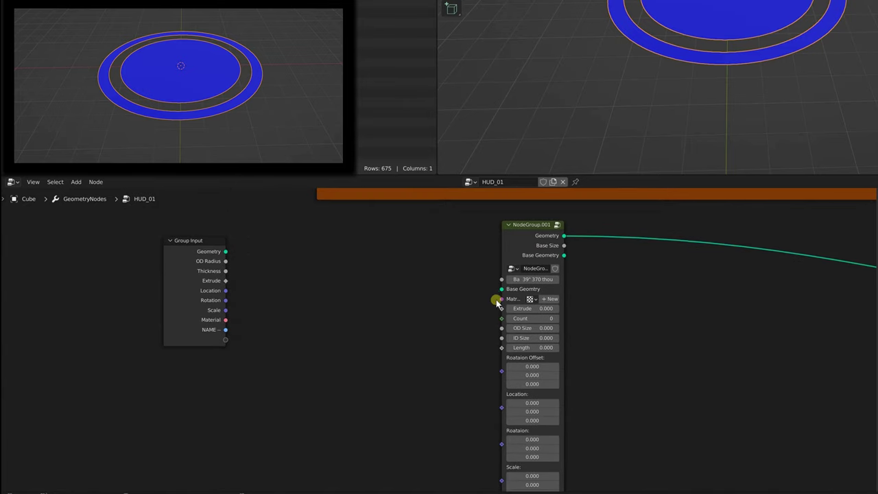
left_click_drag(503, 300, 230, 341)
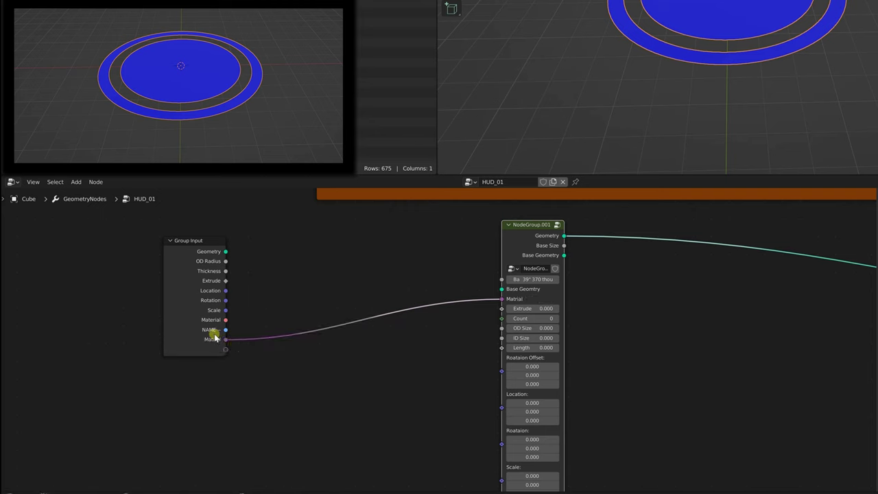
Expose NodeGroup.001's Extrude, Count, OD Size, ID Size and Length inputs as new HUD_01 inputs through the duplicate Group Input
left_click_drag(521, 225, 500, 221)
left_click_drag(193, 242, 182, 240)
left_click_drag(480, 304, 213, 348)
left_click_drag(479, 313, 214, 357)
left_click_drag(479, 326, 213, 367)
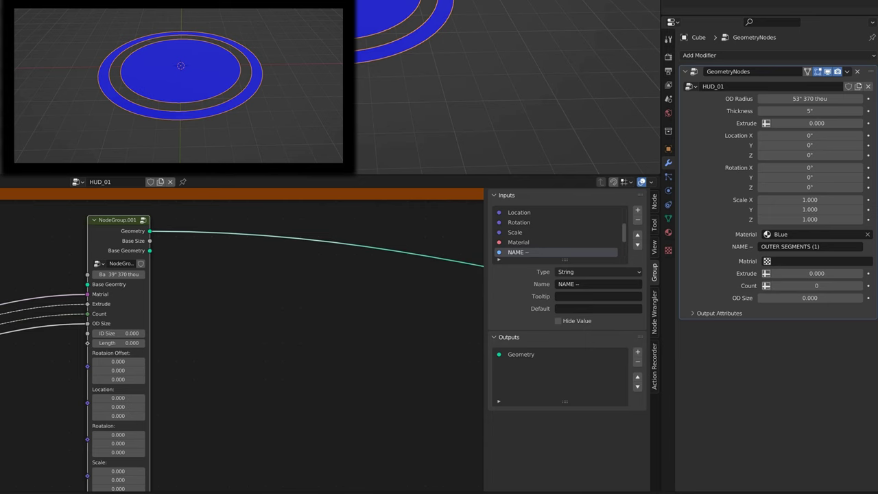
mouse_move(72, 382)
left_mouse_down()
mouse_move(337, 334)
mouse_move(74, 387)
left_mouse_up()
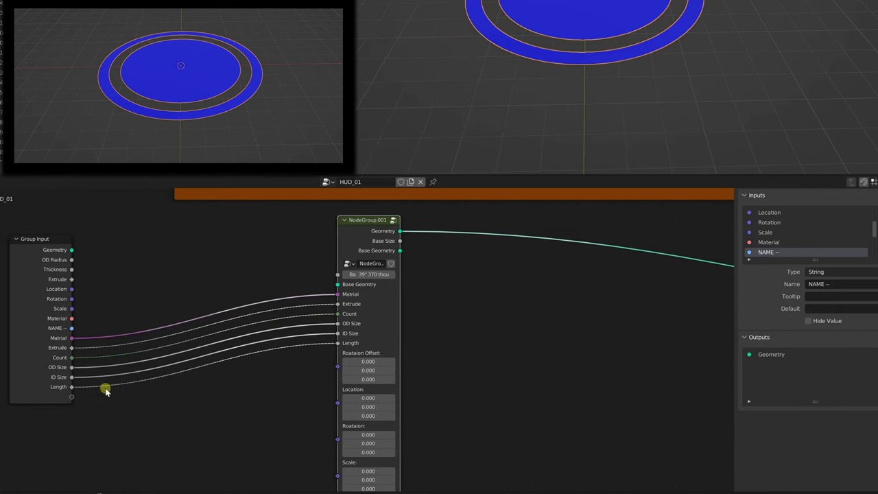
Expose NodeGroup.001's Roataion Offset, Location, Roataion and Scale inputs as new HUD_01 inputs through the duplicate Group Input
left_click_drag(338, 366, 71, 396)
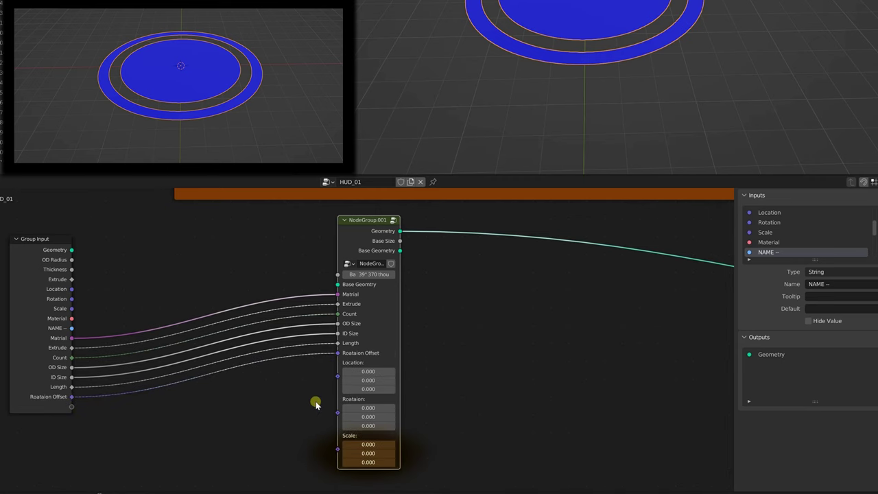
left_click_drag(339, 377, 71, 407)
left_click_drag(338, 388, 71, 416)
left_click_drag(337, 397, 72, 429)
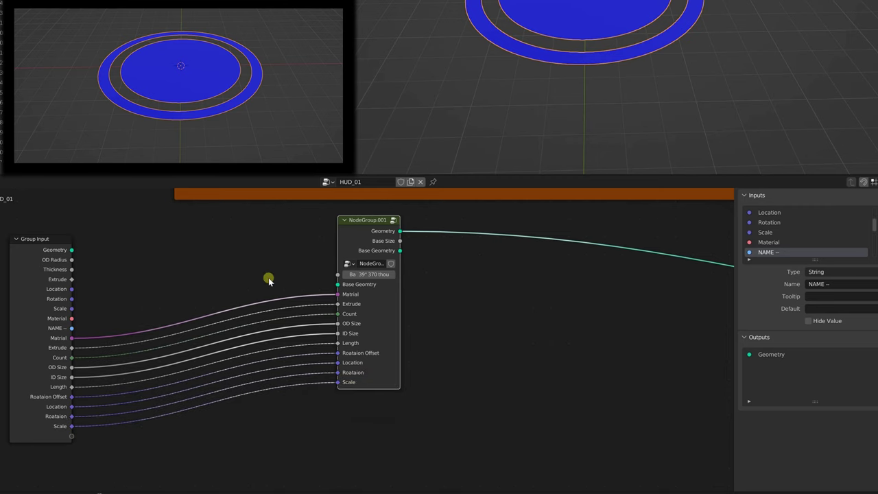
Move NodeGroup.001 farther from the duplicate Group Input, below the Inner Main Ring frame, to make room between the nodes
middle_click_drag(259, 267, 256, 287)
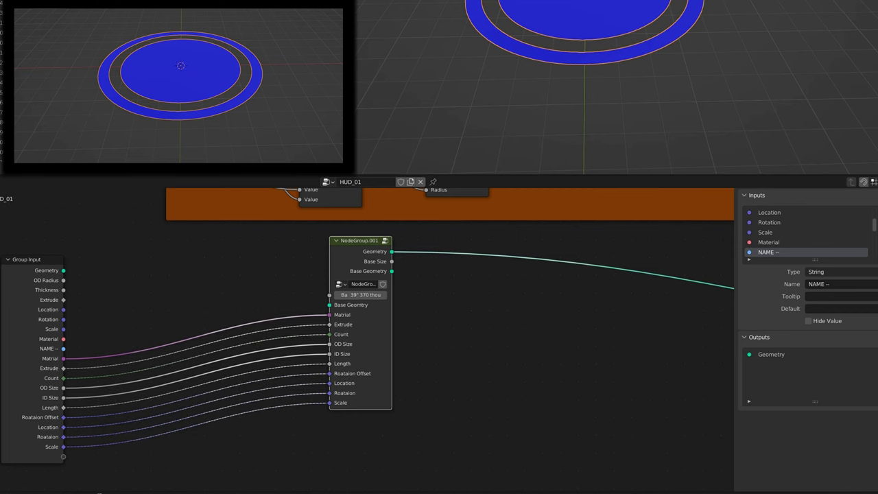
middle_click_drag(233, 249, 157, 313, "ctrl")
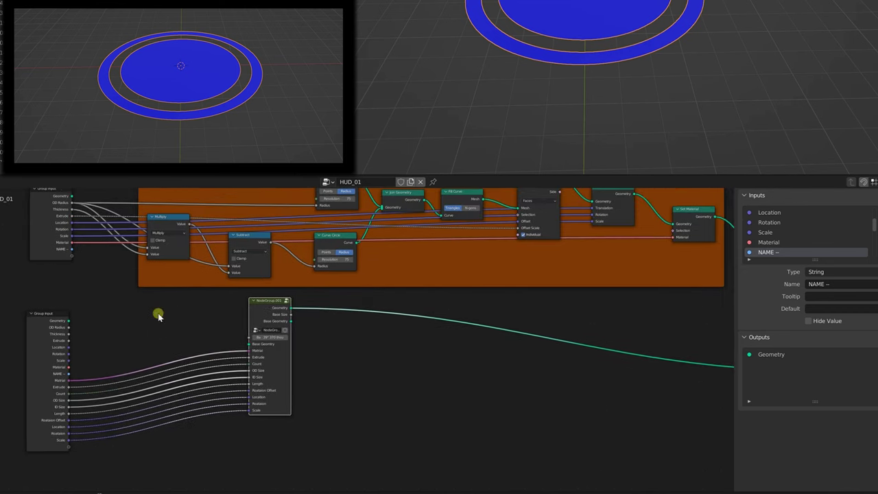
left_click_drag(270, 300, 384, 305)
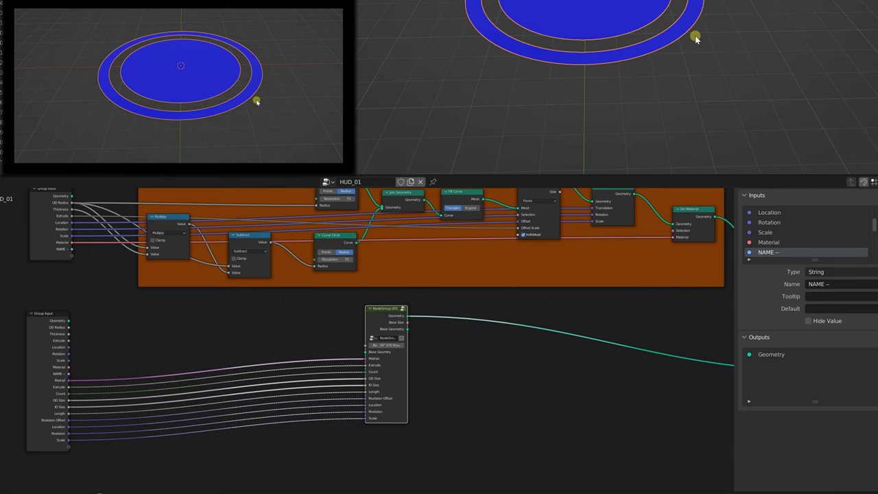
middle_click_drag(295, 308, 202, 310)
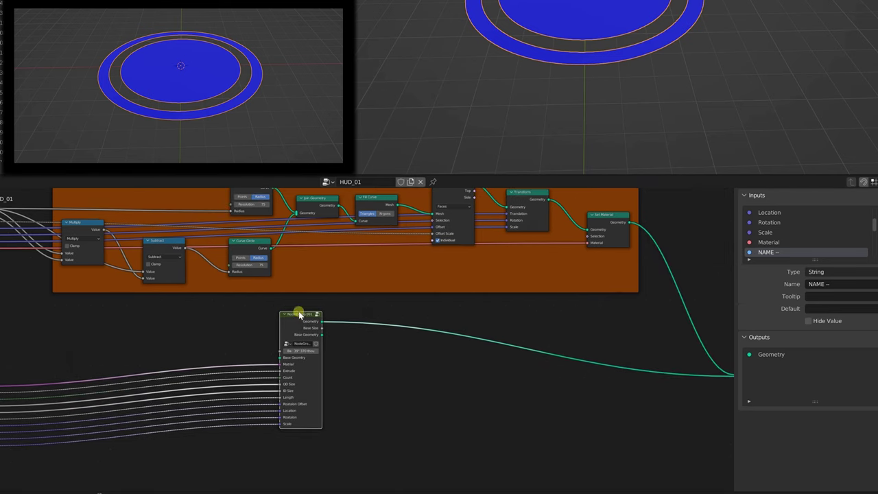
left_click_drag(300, 314, 307, 327)
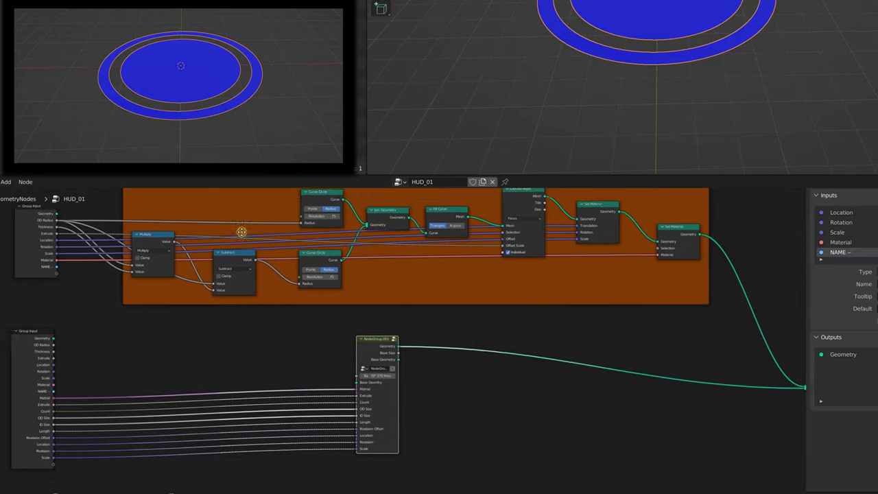
Link the main ring Group Input's OD Radius output to NodeGroup.001's Base Size input
middle_click_drag(242, 232, 229, 227)
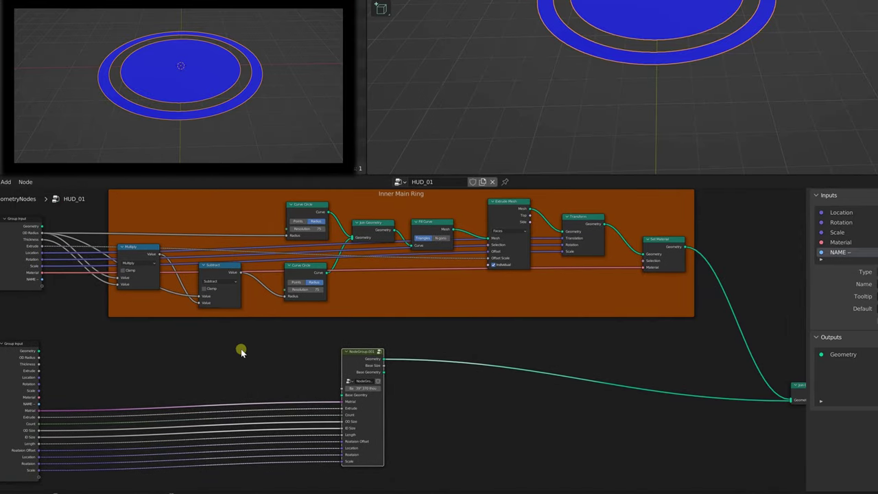
middle_click_drag(241, 352, 239, 345)
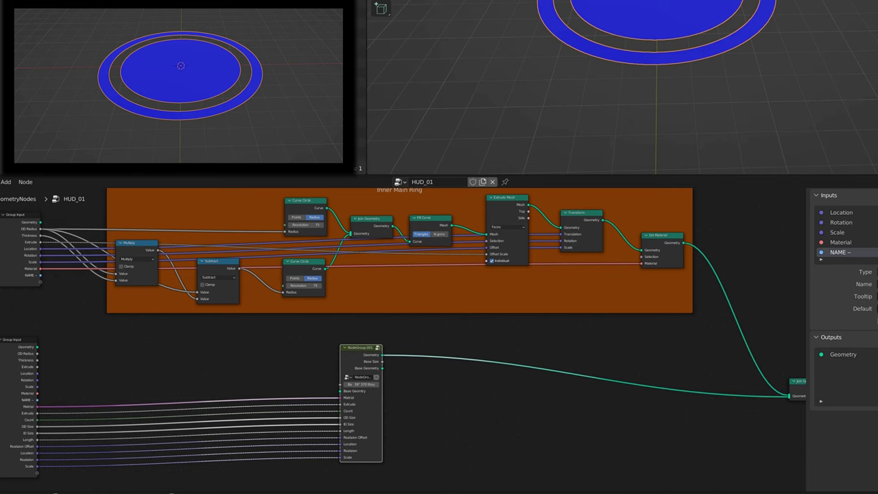
middle_click_drag(205, 339, 234, 326)
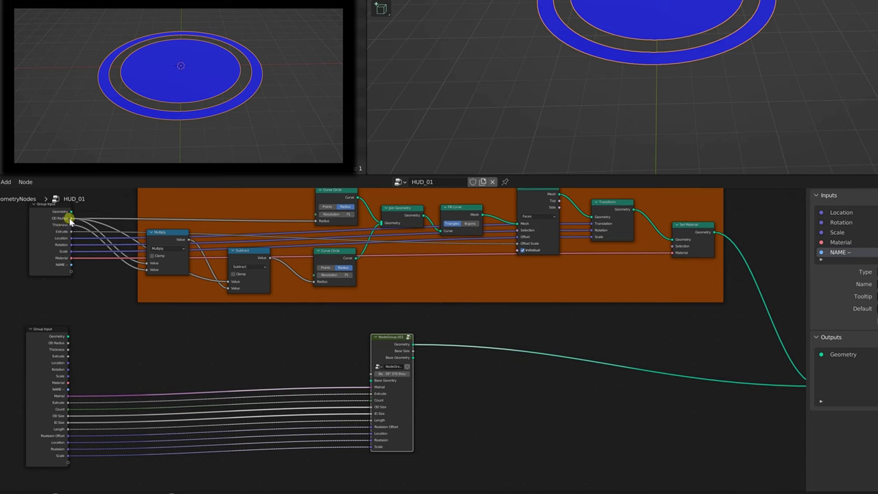
left_click_drag(71, 219, 371, 376)
mouse_move(388, 336)
left_mouse_down()
mouse_move(376, 330)
mouse_move(400, 341)
left_mouse_up()
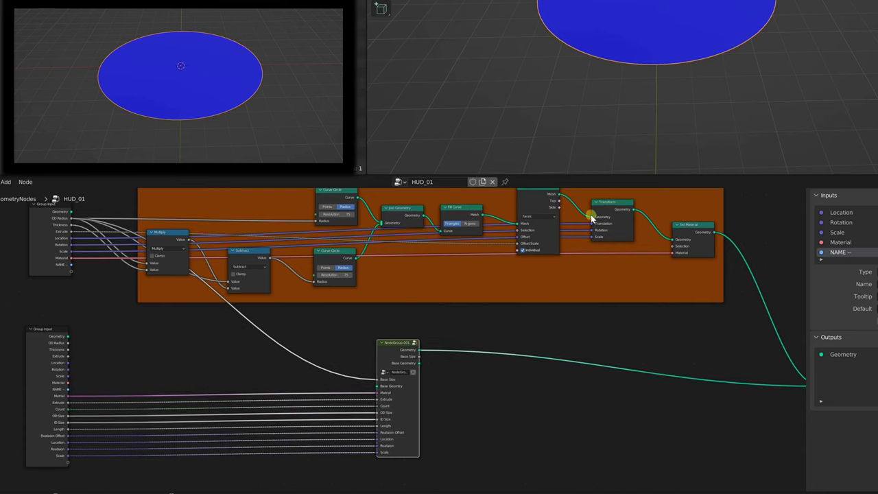
Link the Curve output of the main ring's outer Curve Circle to NodeGroup.001's Base Geomtry input
middle_click_drag(322, 317, 287, 322)
left_click_drag(318, 203, 354, 381)
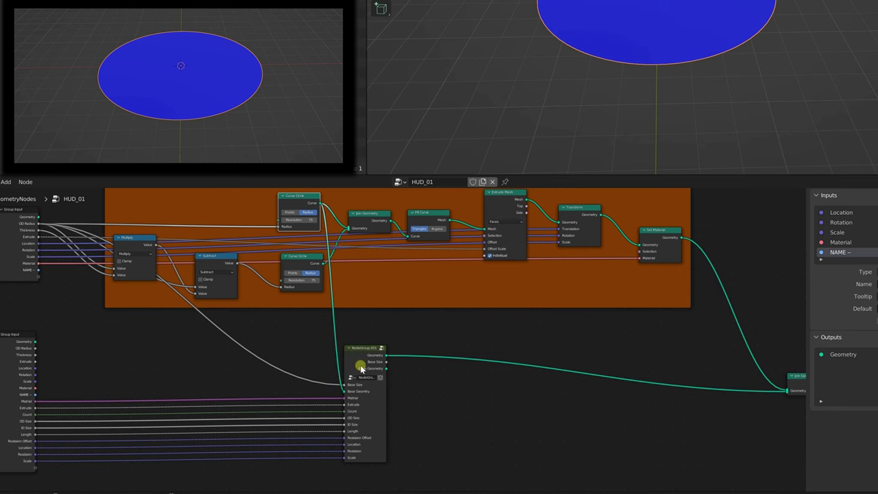
left_click_drag(369, 351, 413, 349)
middle_click_drag(151, 343, 175, 319)
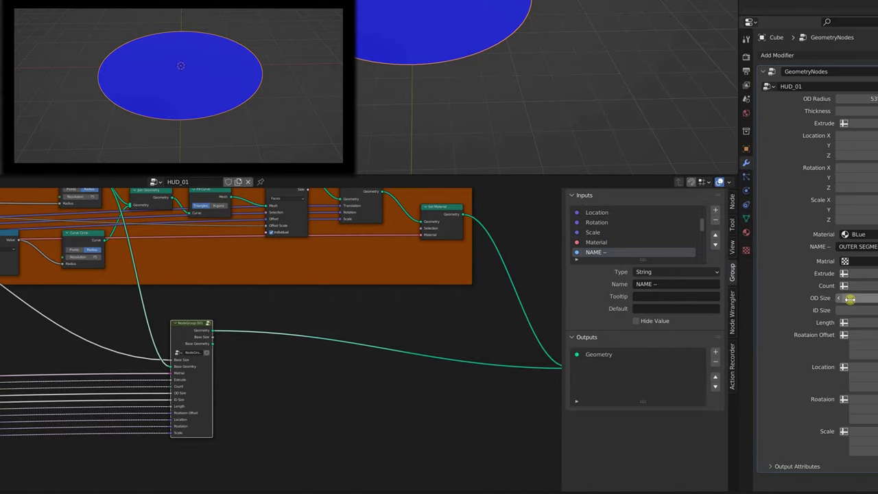
In the modifier, set the outer segments' OD Size to 0.240 and ID Size to 0.060, and the main OD Radius to 68" 370 thou
left_click_drag(870, 298, 875, 302)
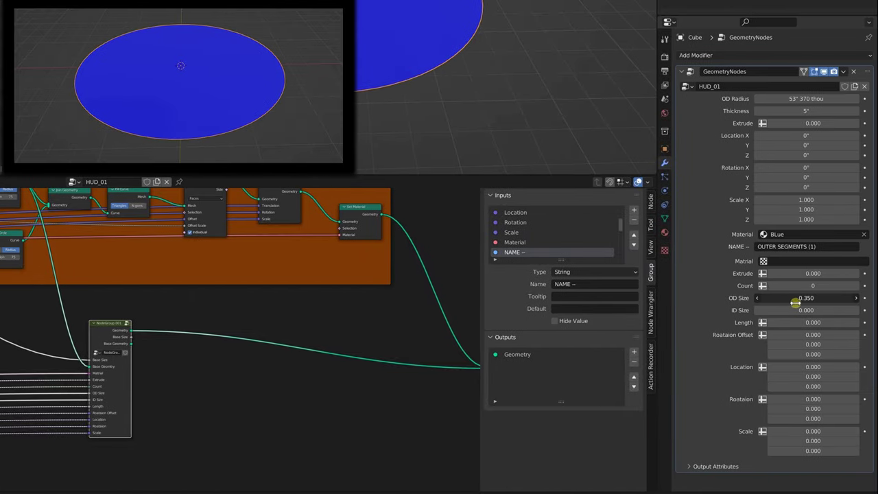
left_click_drag(782, 309, 791, 330)
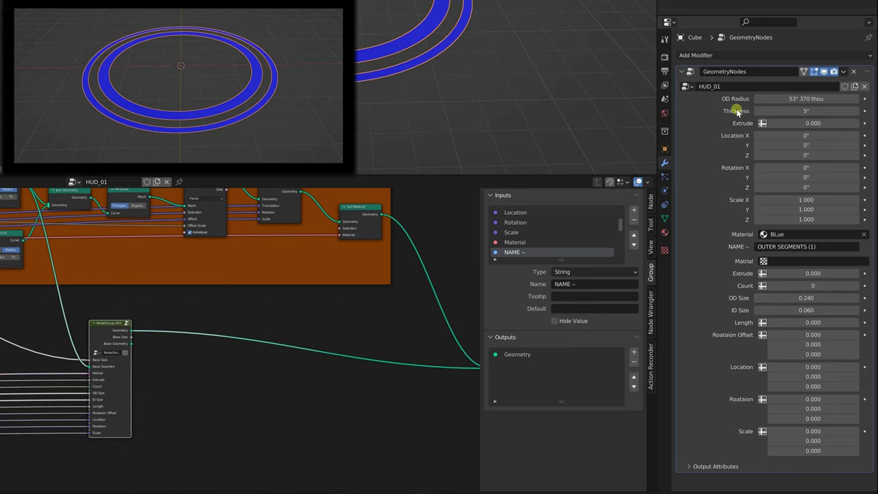
left_click_drag(781, 98, 796, 122)
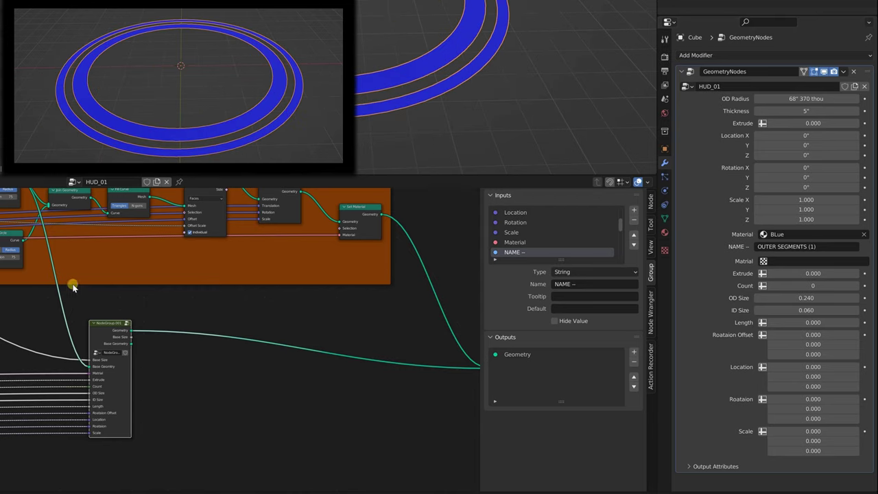
Open NodeGroup.001 for editing and add an unconnected Resample Curve node above the upper Curve Circle
middle_click_drag(24, 324, 22, 300)
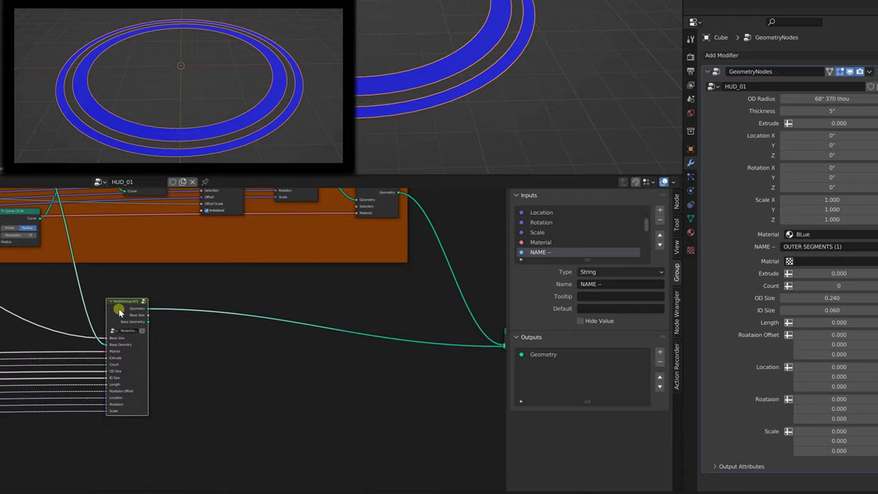
left_click_drag(186, 304, 164, 303)
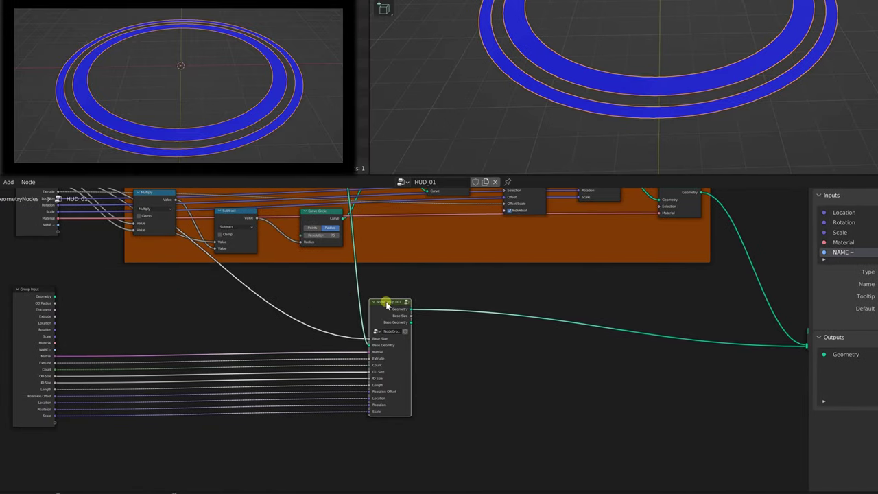
key("Tab")
middle_click_drag(245, 297, 266, 310)
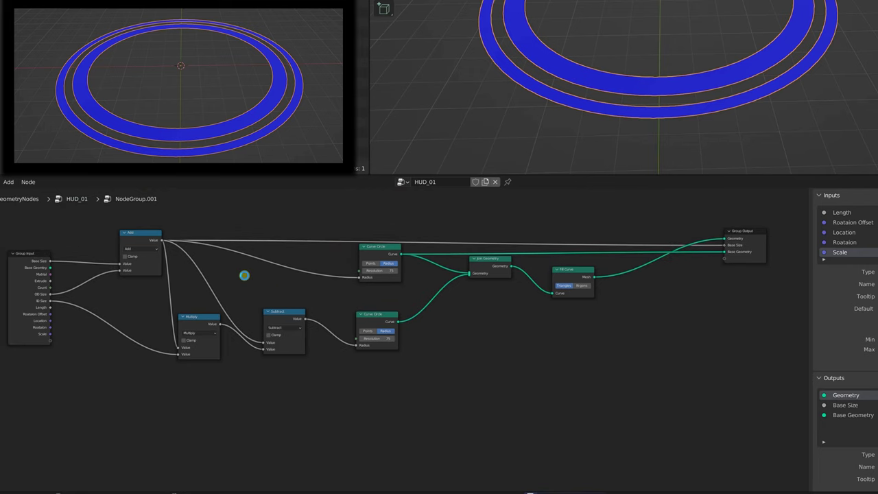
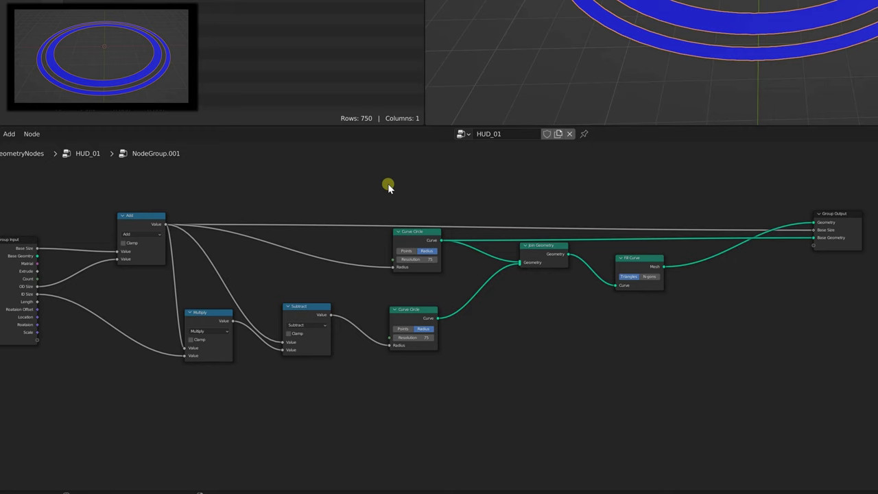
key("shift+a")
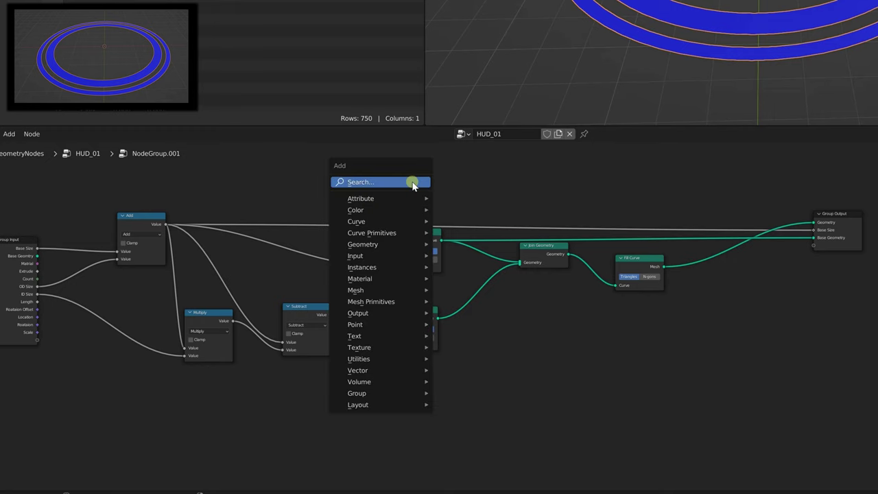
left_click(411, 182)
type("re")
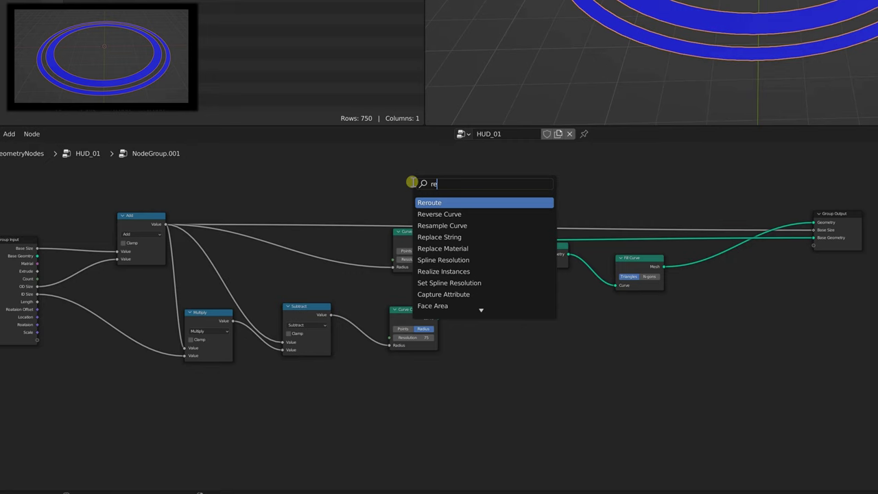
left_click(439, 226)
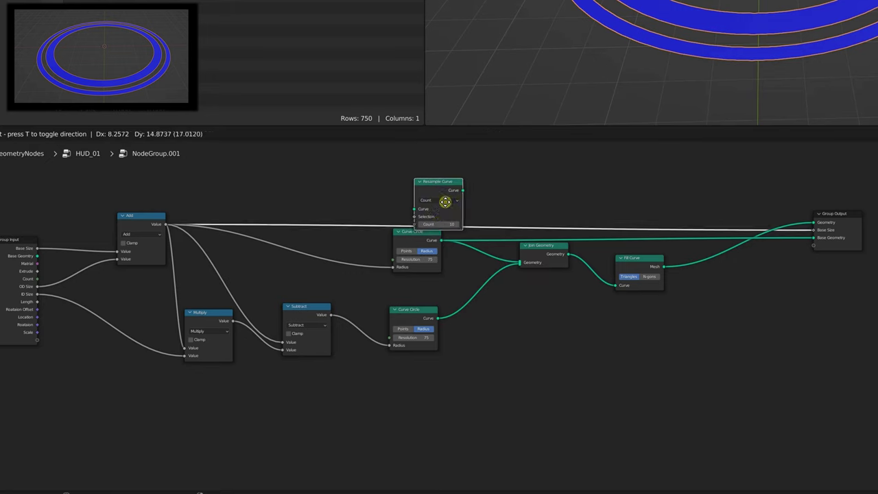
left_click(438, 199)
mouse_move(389, 186)
middle_mouse_down()
mouse_move(377, 180)
mouse_move(402, 181)
middle_mouse_up()
left_click_drag(437, 175, 464, 169)
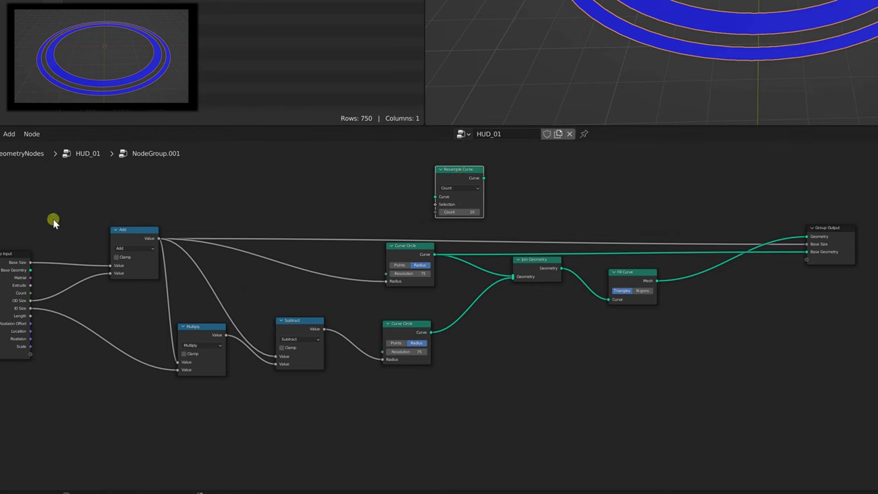
Link the group's Base Geomtry and Count inputs to Resample Curve's Curve and Count, and set the modifier's Count to 3
left_click_drag(30, 270, 451, 172)
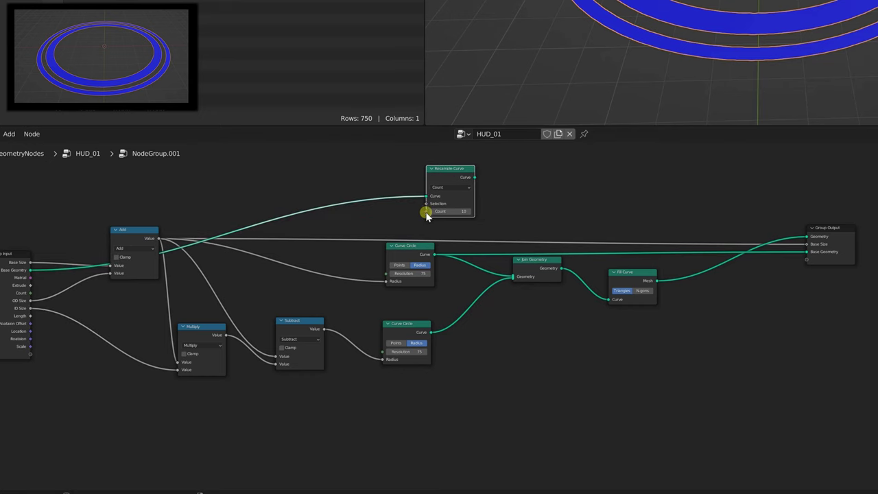
left_click_drag(426, 212, 34, 291)
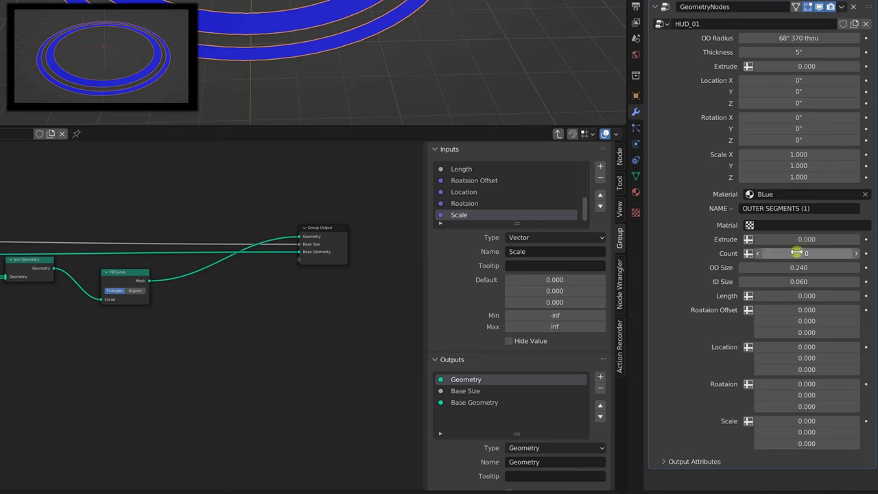
left_click(789, 253)
type("3")
key("Return")
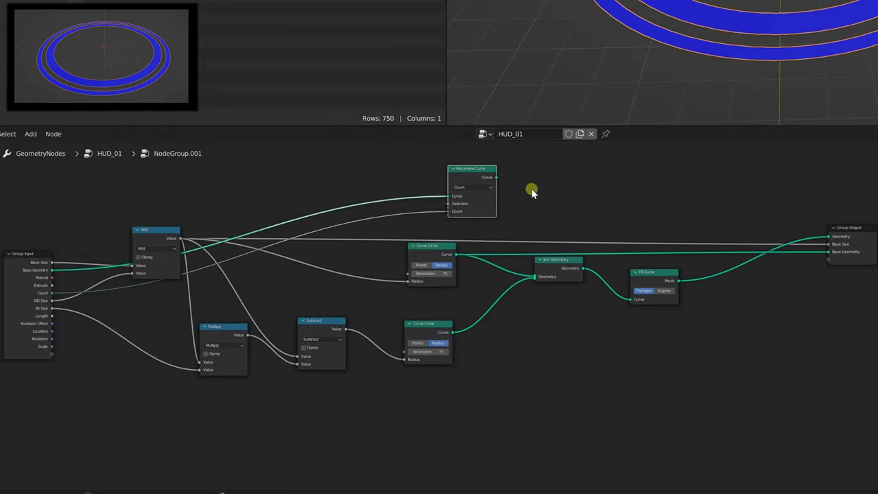
left_click_drag(457, 172, 445, 168)
middle_click_drag(543, 196, 533, 190)
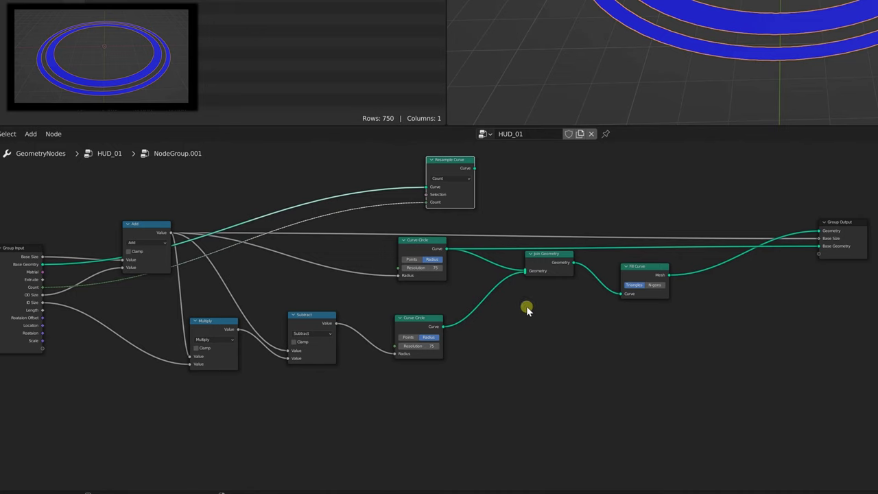
Insert a Delete Geometry node between Fill Curve's Mesh output and the Group Output's Geometry input
left_click_drag(643, 270, 627, 273)
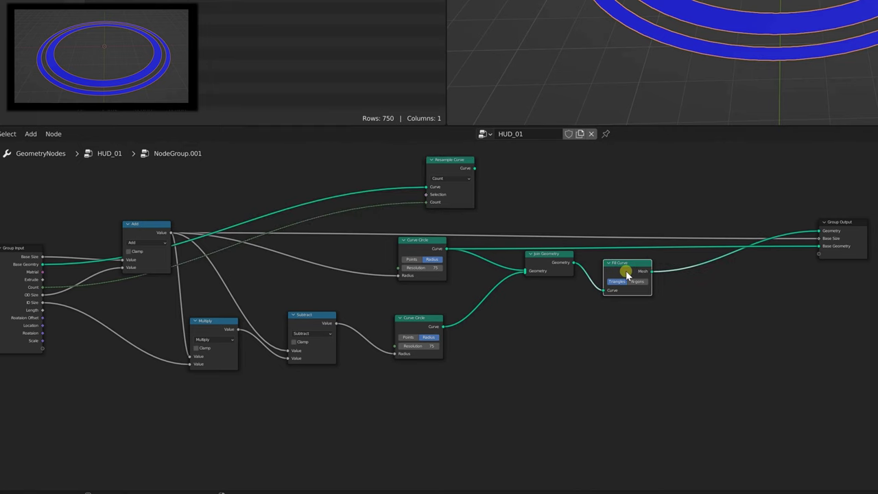
middle_click_drag(587, 308, 577, 302)
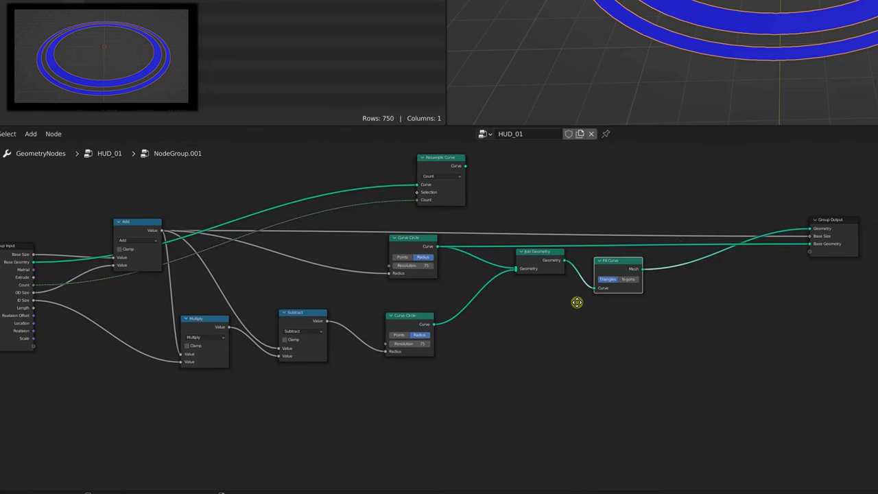
key("shift+a")
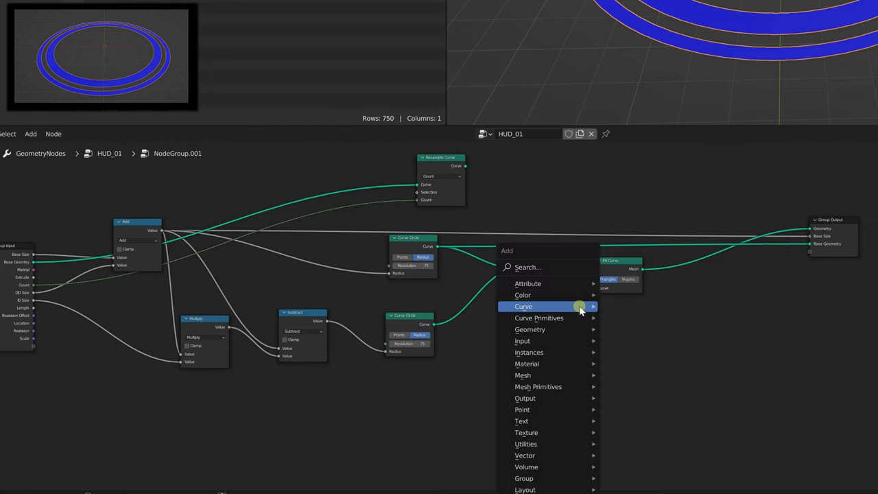
left_click(549, 268)
type("del")
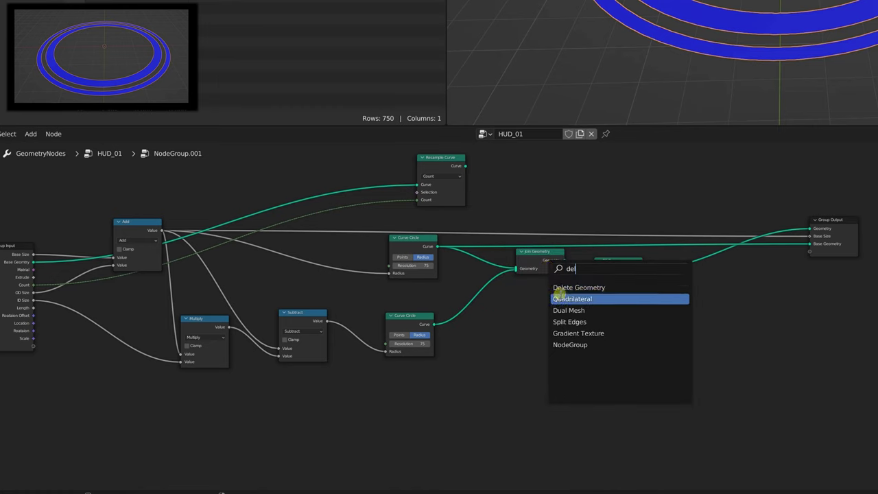
left_click(563, 288)
left_click(692, 280)
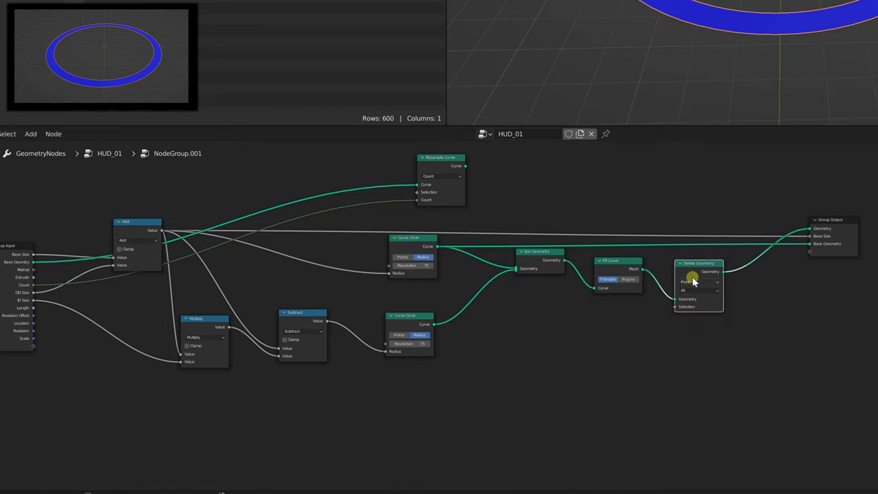
Move Group Output farther from Delete Geometry and rearrange the Multiply, Subtract, Curve Circle and Resample Curve nodes more compactly
left_click_drag(692, 272, 688, 298)
left_click_drag(830, 226, 877, 253)
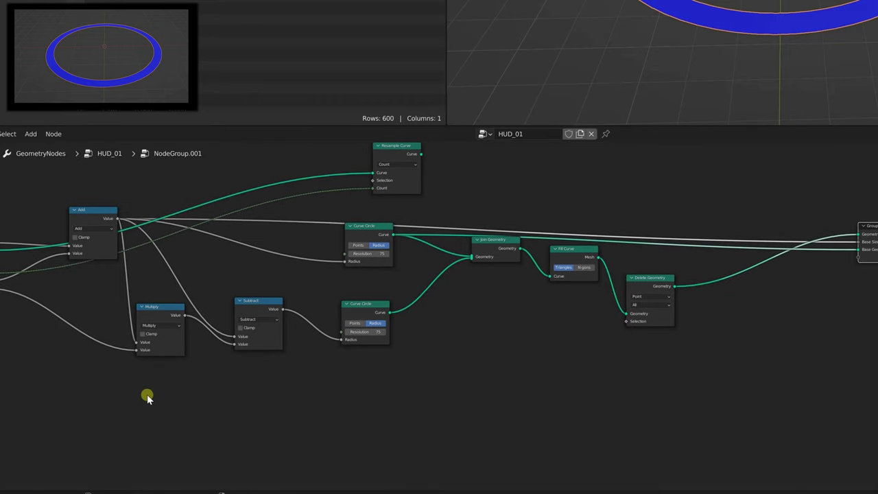
mouse_move(161, 315)
left_mouse_down()
mouse_move(113, 304)
mouse_move(151, 313)
left_mouse_up()
left_click_drag(238, 306, 200, 276)
left_click_drag(356, 305, 285, 288)
left_click_drag(365, 232, 300, 233)
left_click_drag(381, 150, 302, 169)
left_click_drag(298, 231, 293, 230)
left_click_drag(284, 291, 285, 286)
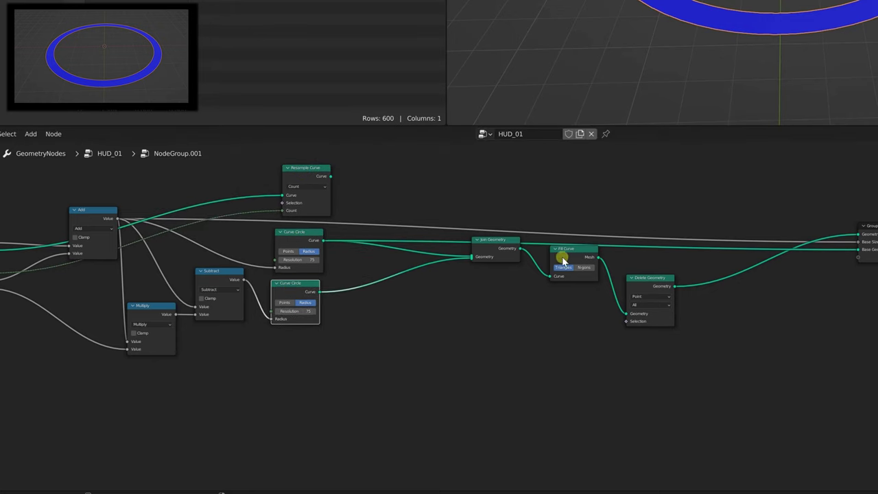
Move the Join Geometry, Fill Curve and Delete Geometry nodes closer to the two Curve Circle nodes
left_click_drag(495, 247, 406, 261)
left_click_drag(562, 249, 459, 253)
left_click_drag(649, 280, 549, 272)
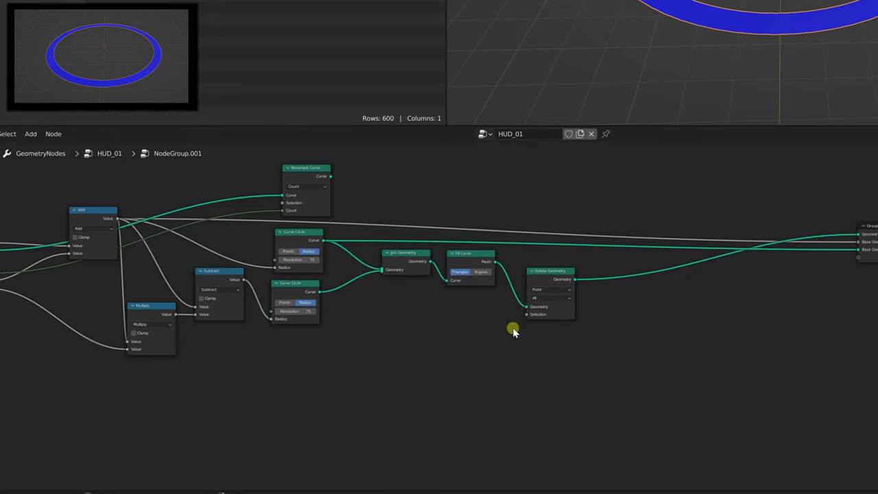
left_click_drag(548, 272, 546, 266)
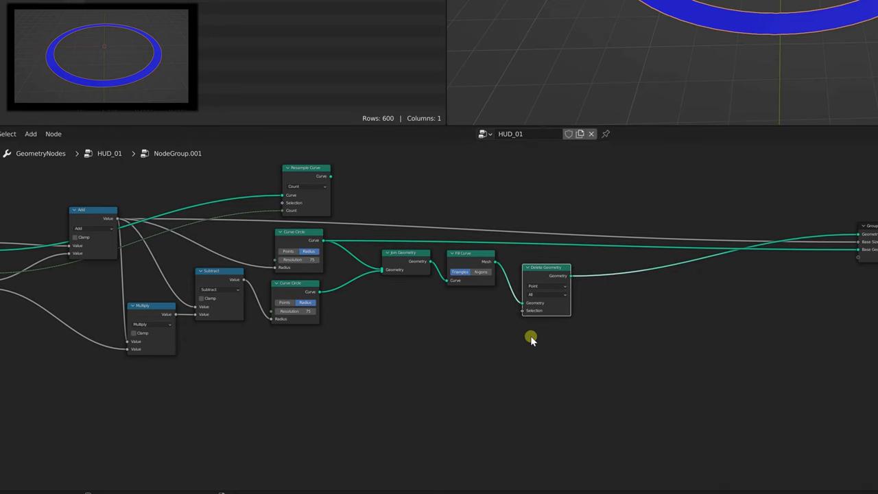
Add a Map Range node feeding Delete Geometry's Selection input, with Clamp turned off
left_click_drag(523, 312, 447, 334)
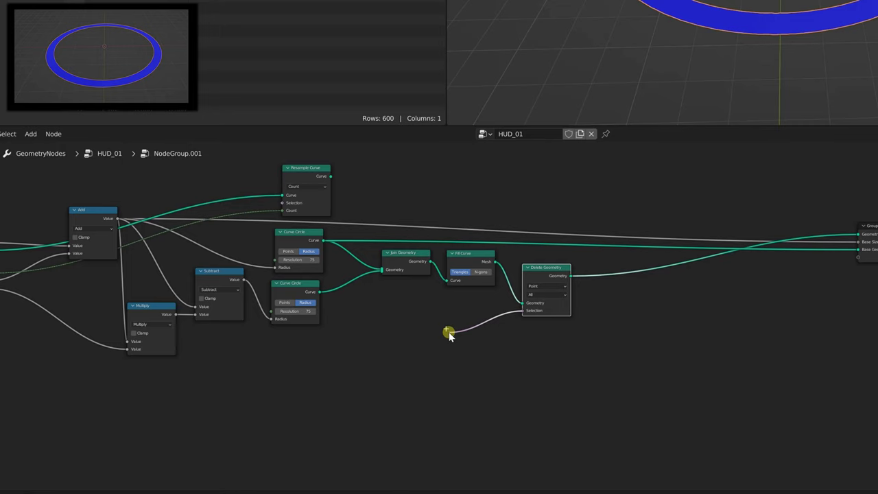
left_click_drag(449, 334, 449, 335)
type("range")
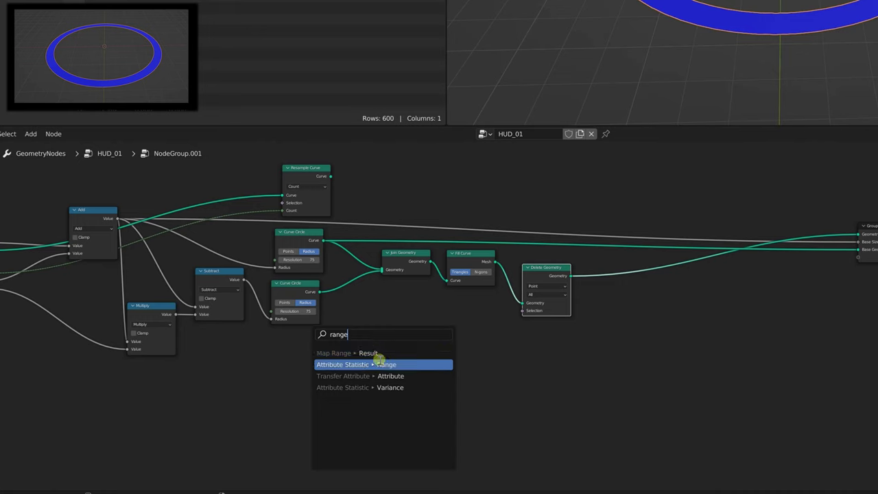
left_click(370, 353)
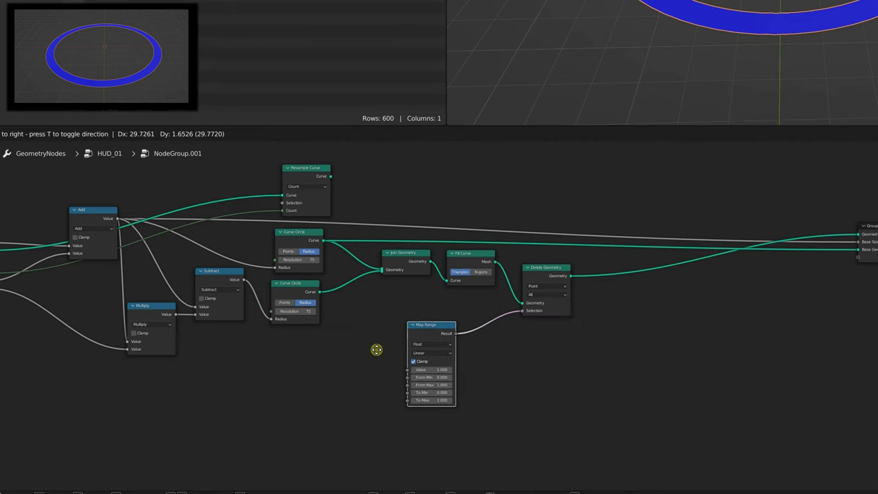
left_click(377, 350)
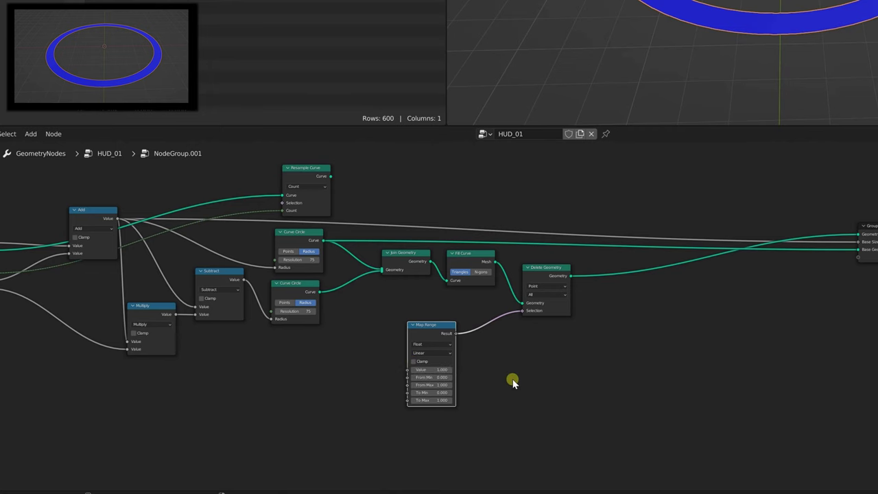
Link the group's Length input to Map Range's From Min, leaving its Value input free
middle_click_drag(513, 382, 551, 374)
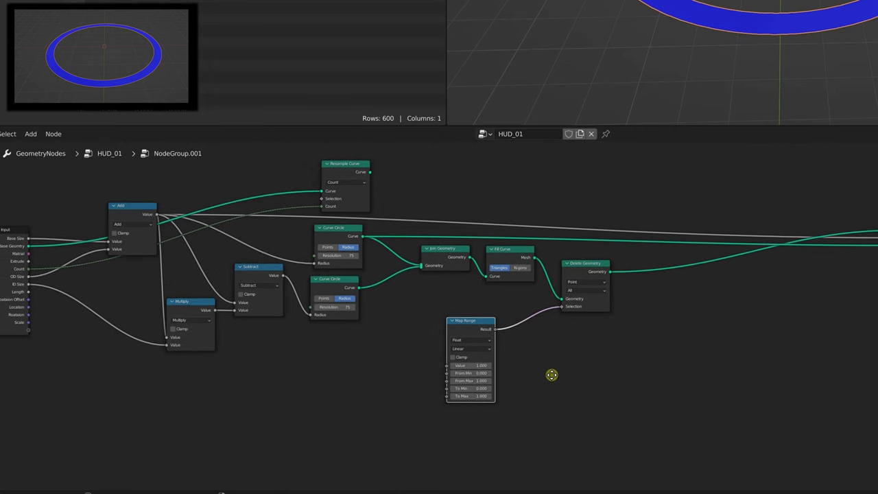
middle_click_drag(394, 365, 434, 358)
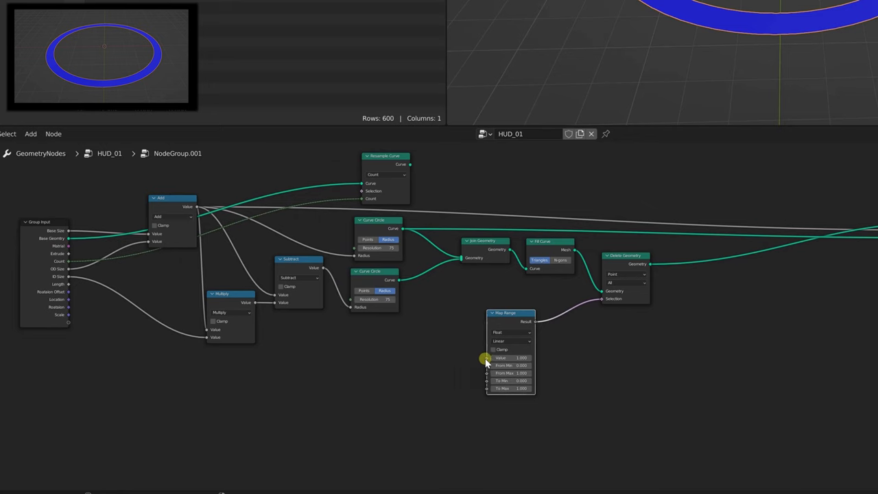
left_click_drag(468, 359, 68, 288)
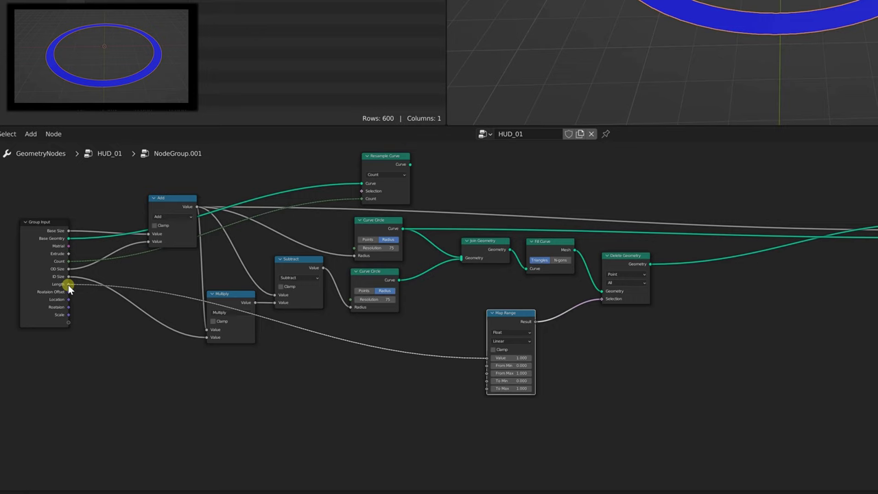
left_click_drag(485, 359, 68, 284)
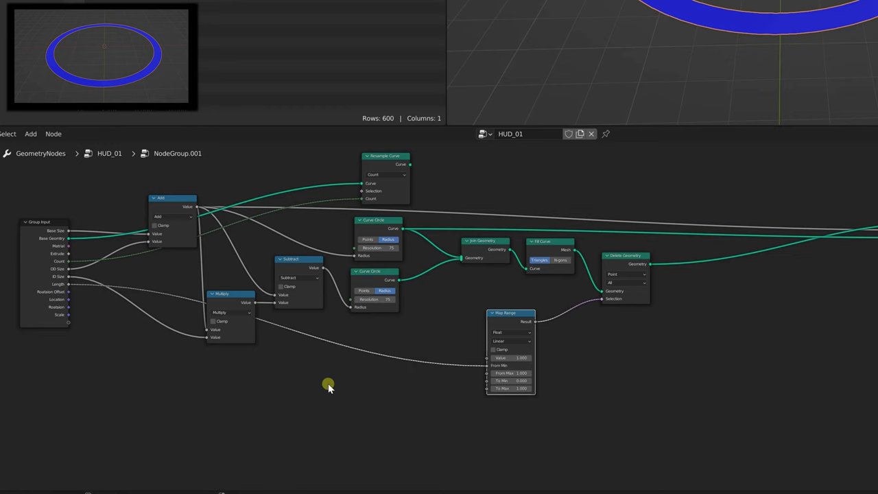
Add a Gradient Texture with its Color linked to Map Range's Value, and set the gradient type to Radial
left_click_drag(485, 359, 347, 402)
type("gra")
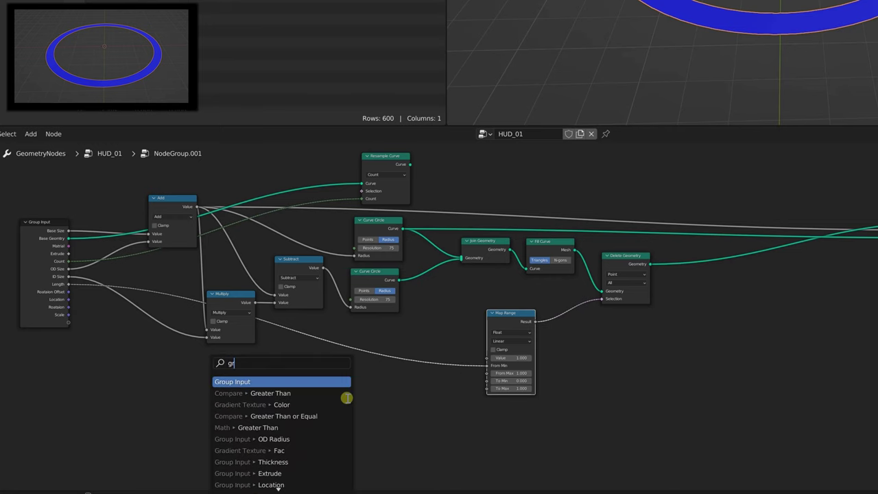
left_click(298, 380)
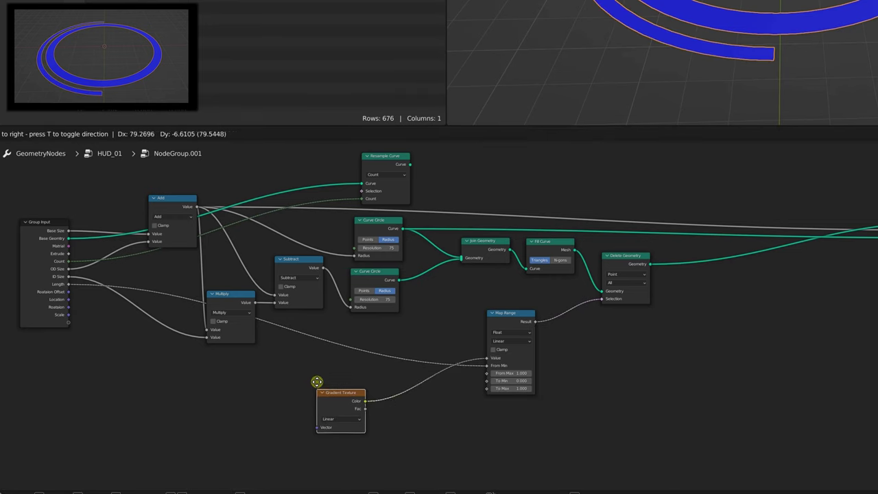
left_click(331, 377)
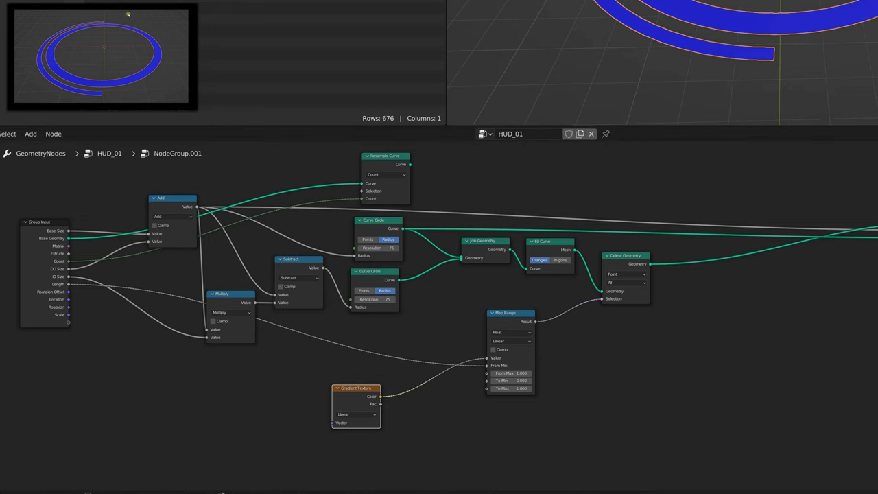
middle_click_drag(357, 376, 350, 357)
left_click(353, 391)
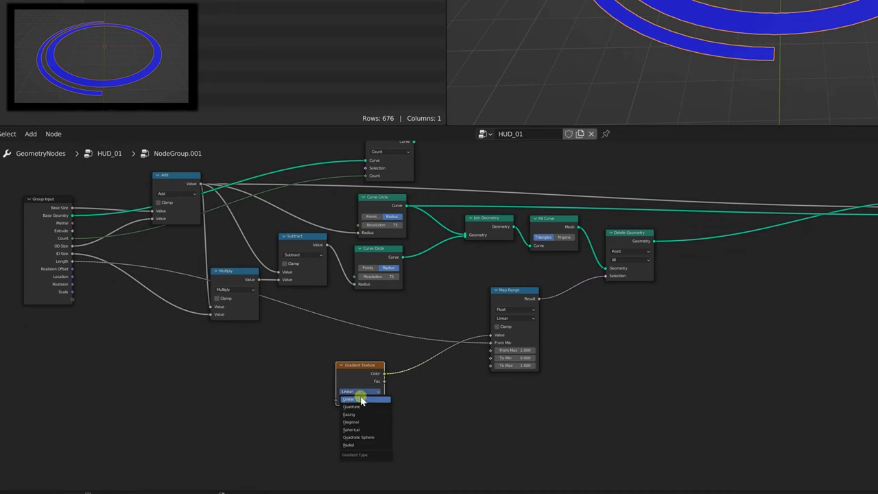
left_click(361, 446)
Arrange Gradient Texture and Map Range below Join Geometry and Fill Curve, and bring Delete Geometry closer to them
middle_click_drag(447, 308, 390, 332)
left_click_drag(306, 389, 351, 374)
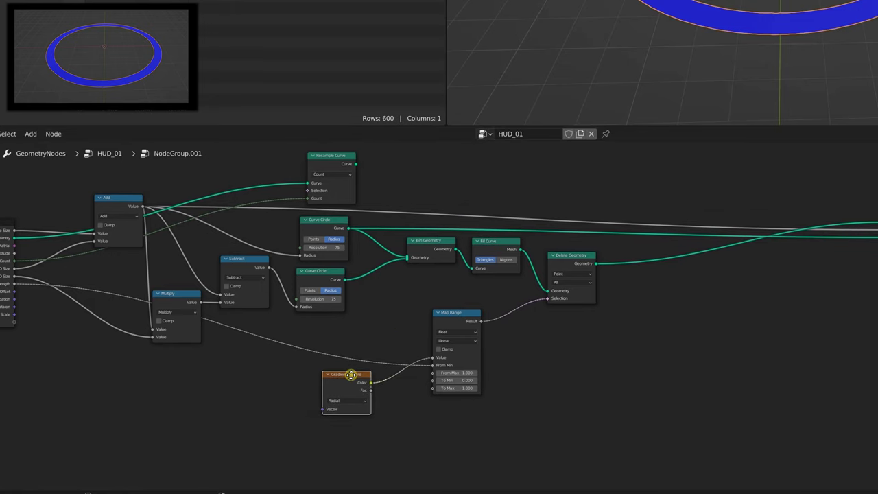
left_click_drag(407, 369, 451, 368)
left_click_drag(357, 379, 393, 315)
left_click_drag(448, 313, 483, 308)
left_click_drag(400, 309, 490, 308)
left_click_drag(429, 310, 435, 309)
left_click_drag(405, 398, 532, 256)
left_click(275, 375)
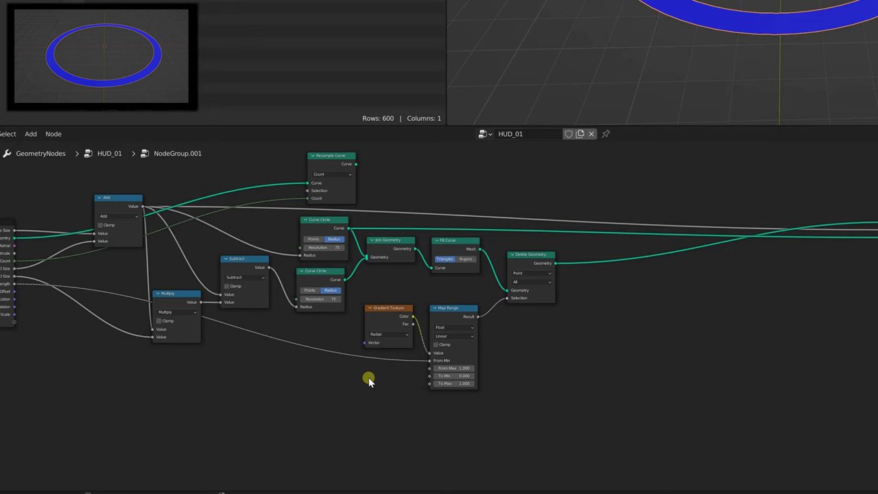
middle_click_drag(561, 305, 528, 322)
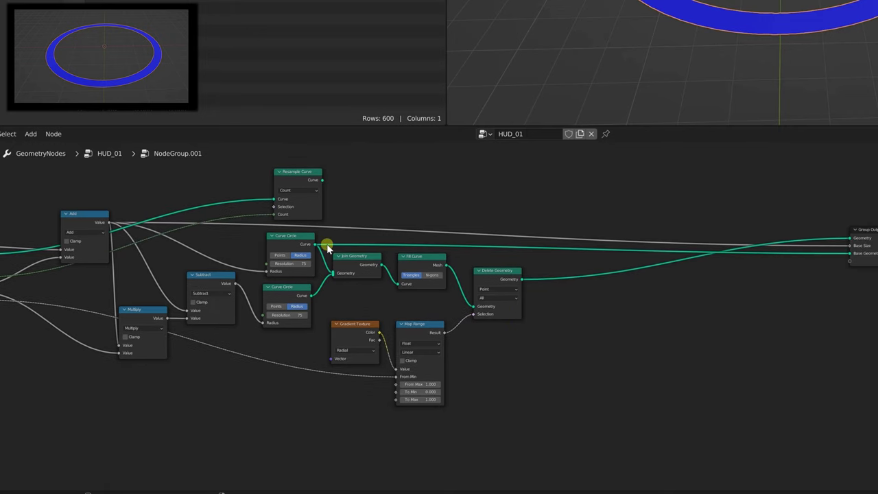
mouse_move(502, 275)
left_mouse_down()
mouse_move(525, 284)
mouse_move(487, 270)
left_mouse_up()
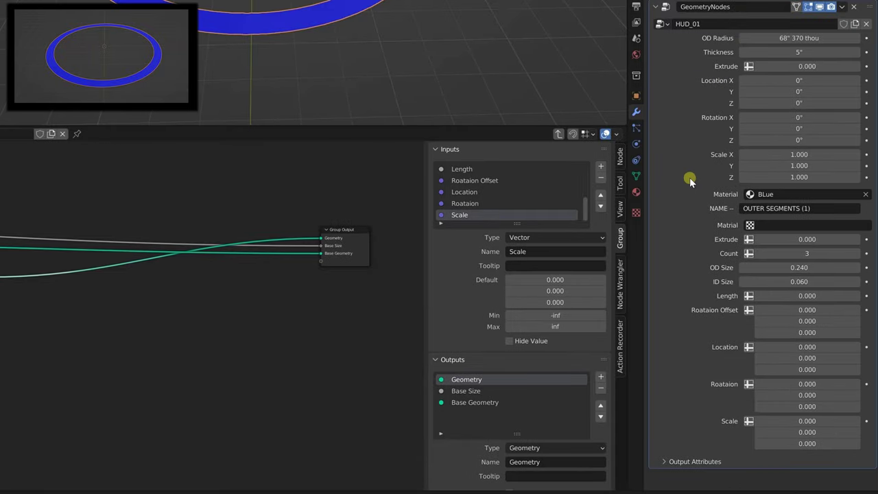
Increase the outer segments' Length in the modifier and reposition the Resample Curve node above the upper Curve Circle
left_click_drag(799, 297, 801, 299)
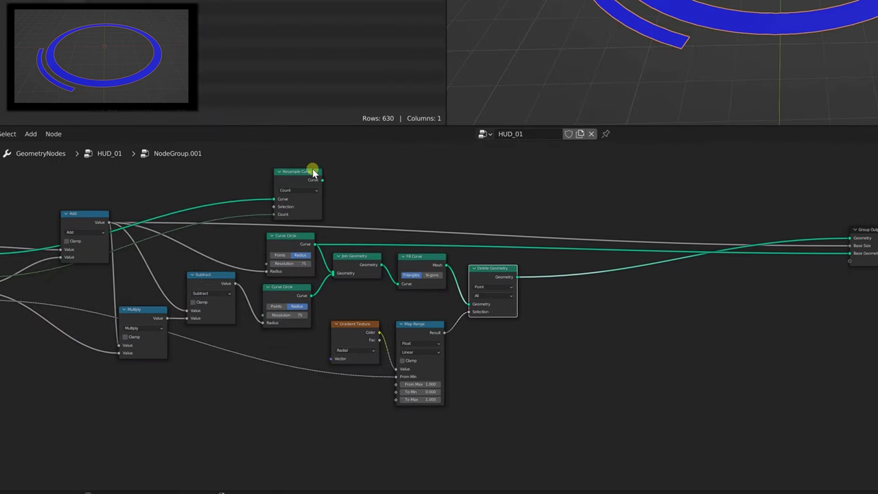
key("g")
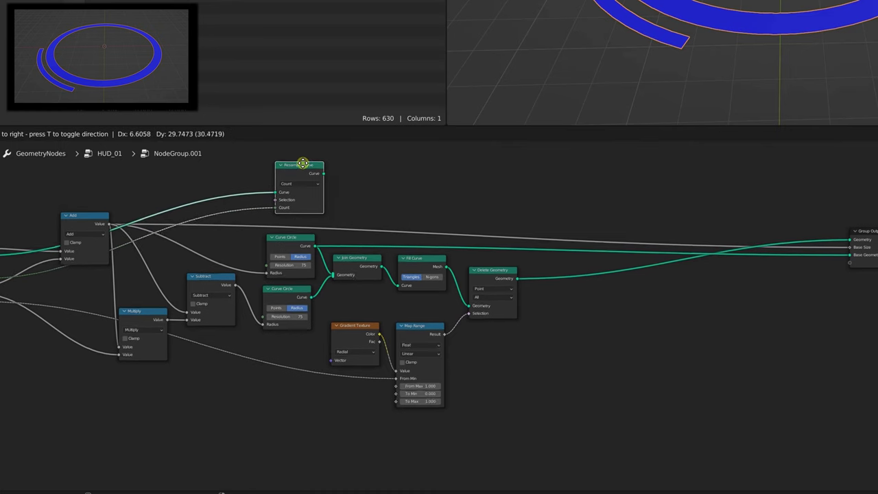
left_click(299, 174)
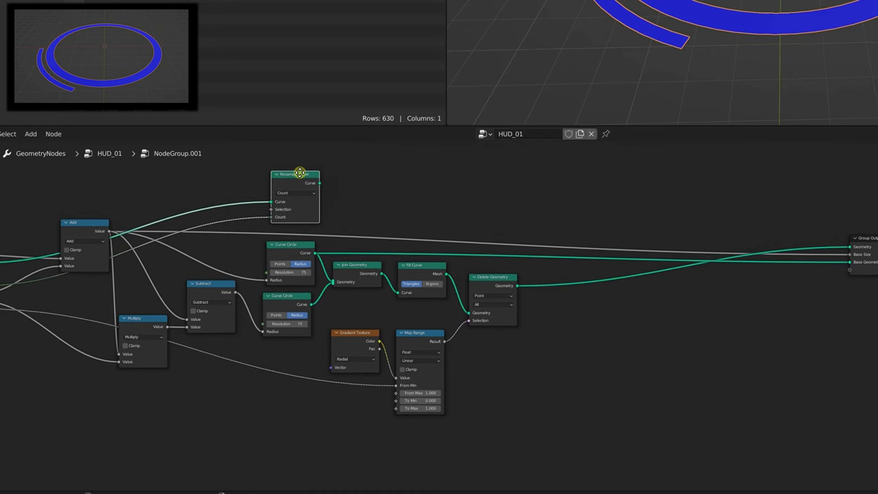
key("shift+a")
left_click(581, 198)
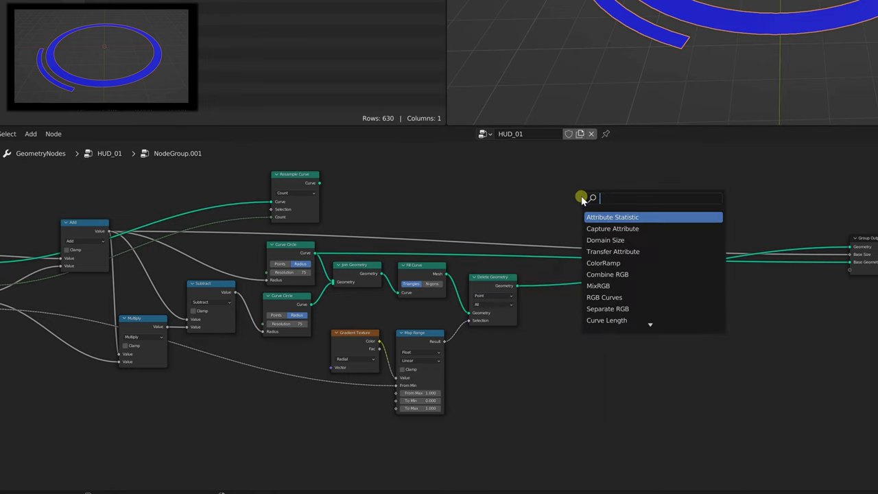
type("ins")
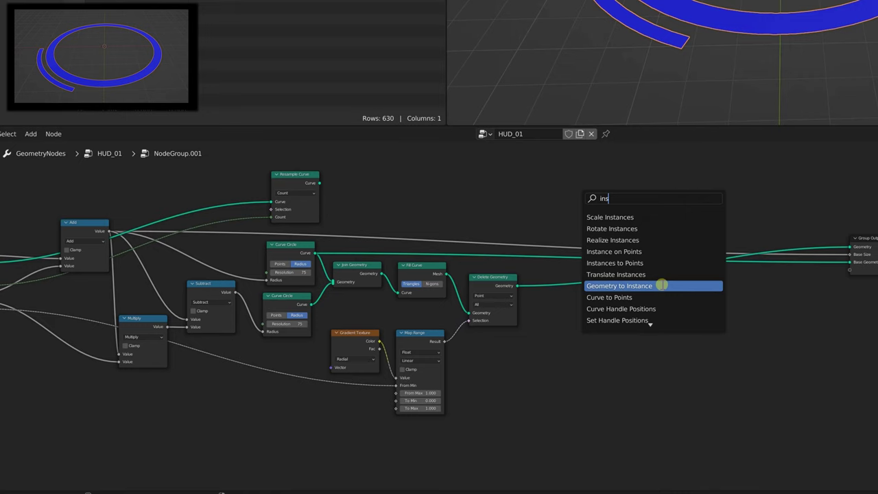
scroll(617, 192, "down", 3)
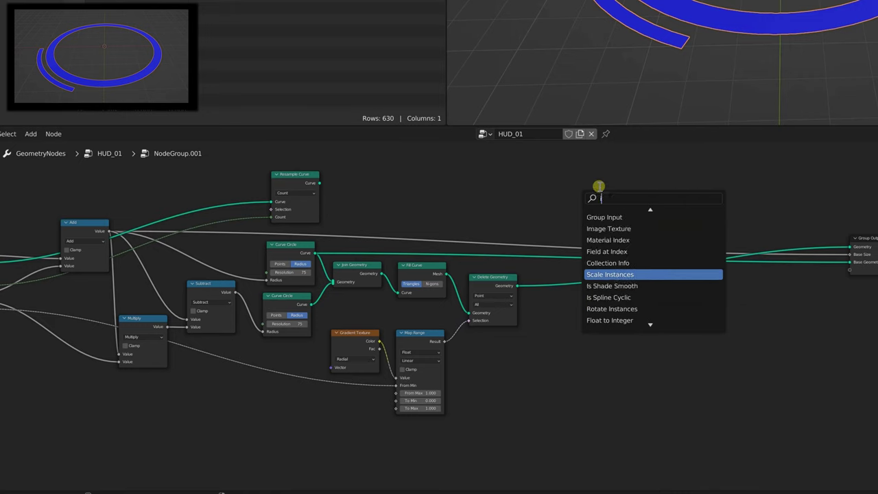
key("Escape")
right_click(570, 189)
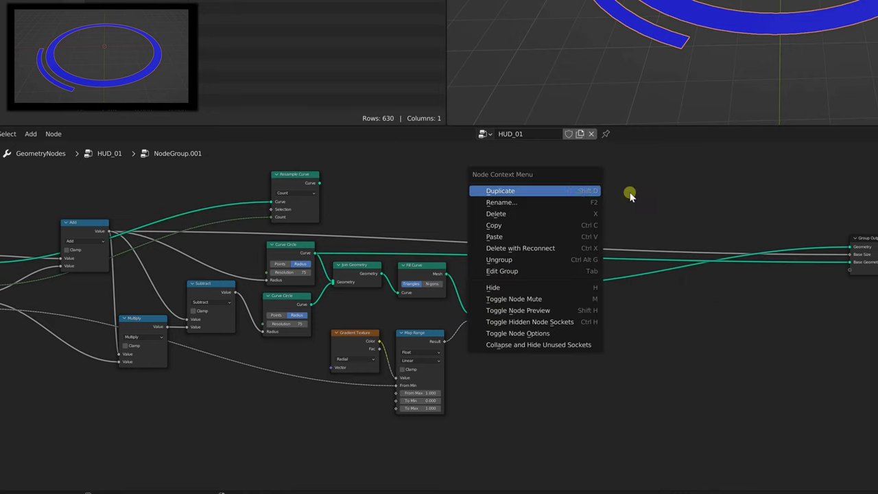
key("Escape")
Insert an Instance on Points node before the Group Output's Geometry input and disconnect Delete Geometry from its Points input
key("shift+a")
mouse_move(554, 292)
left_click(652, 293)
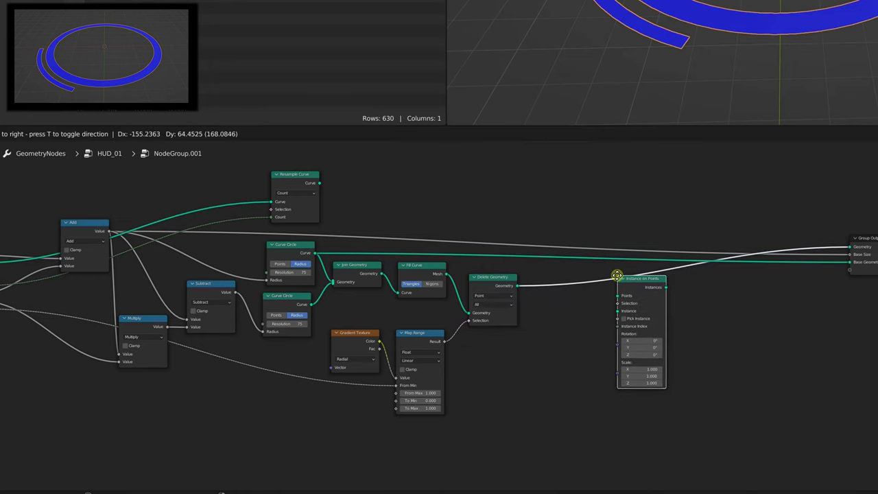
left_click(618, 277)
left_click_drag(619, 280, 670, 279)
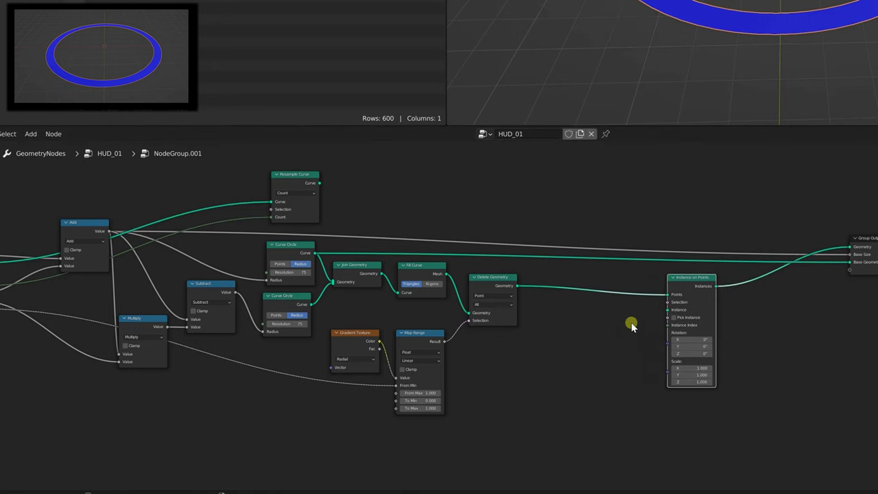
left_click_drag(667, 295, 599, 313)
left_click(573, 336)
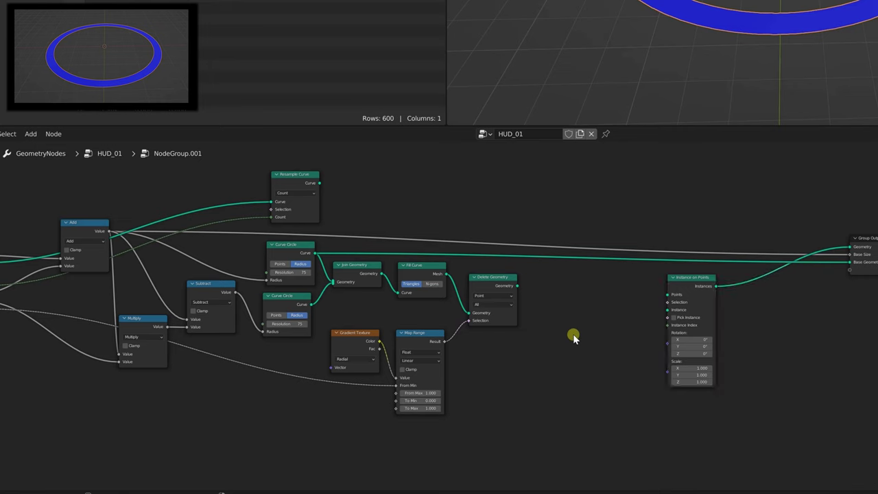
Add a Set Position node and link its Geometry output to the Instance input of Instance on Points
key("shift+a")
left_click(525, 252)
type("set")
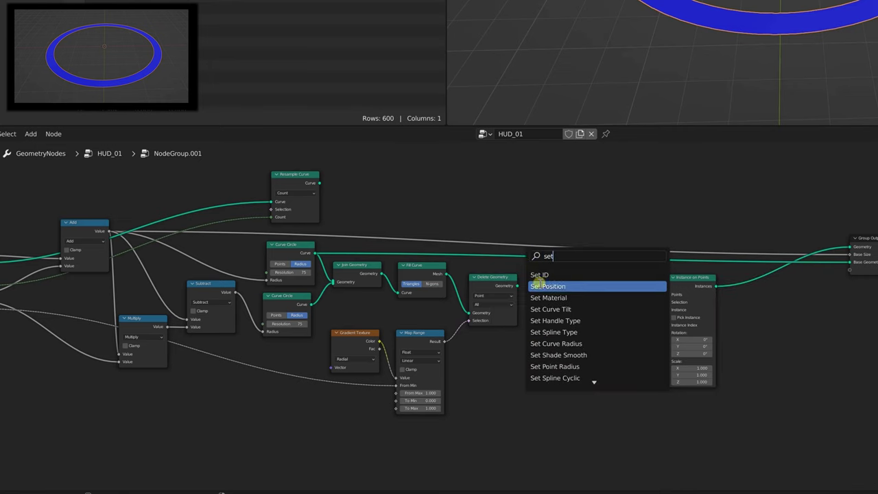
left_click(548, 286)
left_click(624, 308)
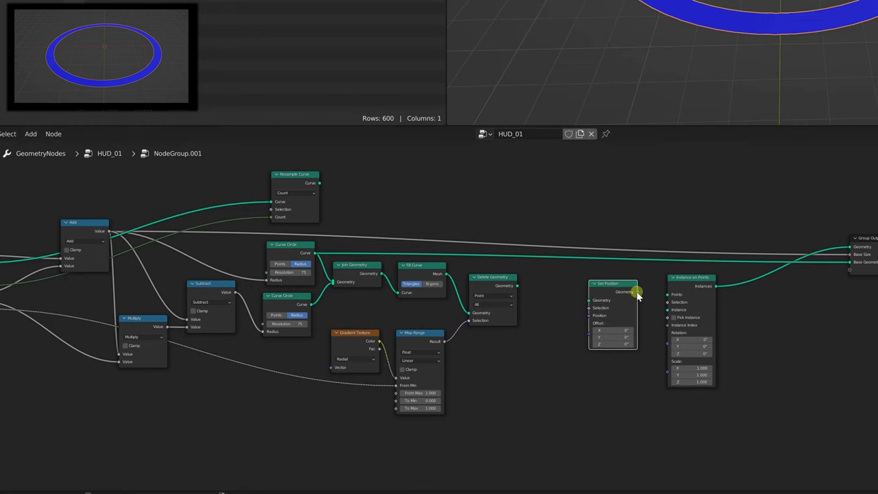
left_click_drag(645, 302, 666, 310)
left_click_drag(627, 290, 629, 317)
Link Resample Curve's Curve output to the Points input of Instance on Points
left_click_drag(319, 183, 667, 296)
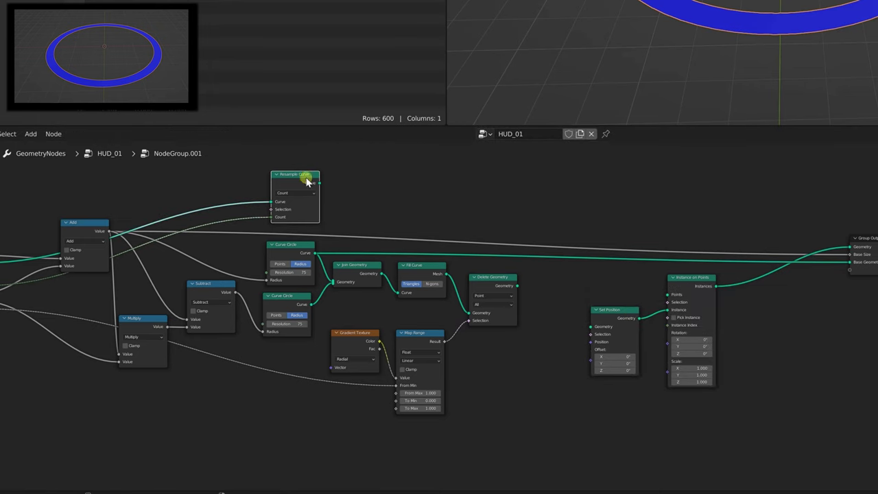
left_click_drag(320, 185, 672, 295)
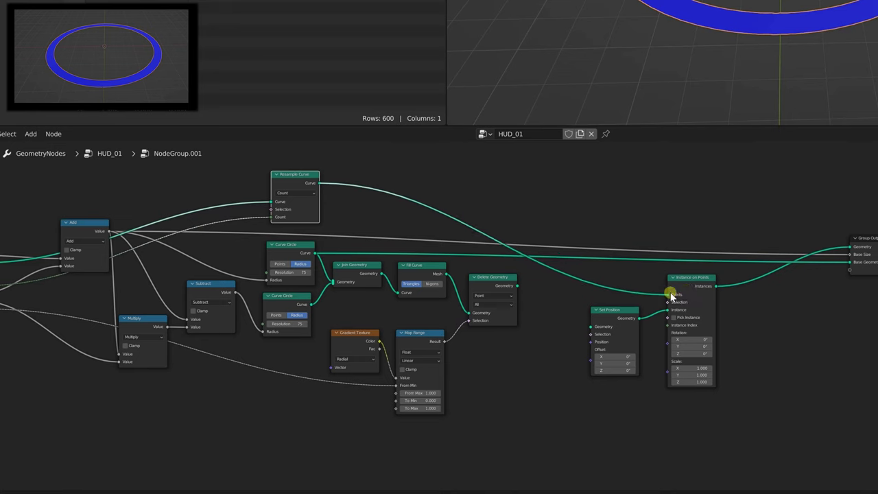
middle_click_drag(531, 337, 463, 280)
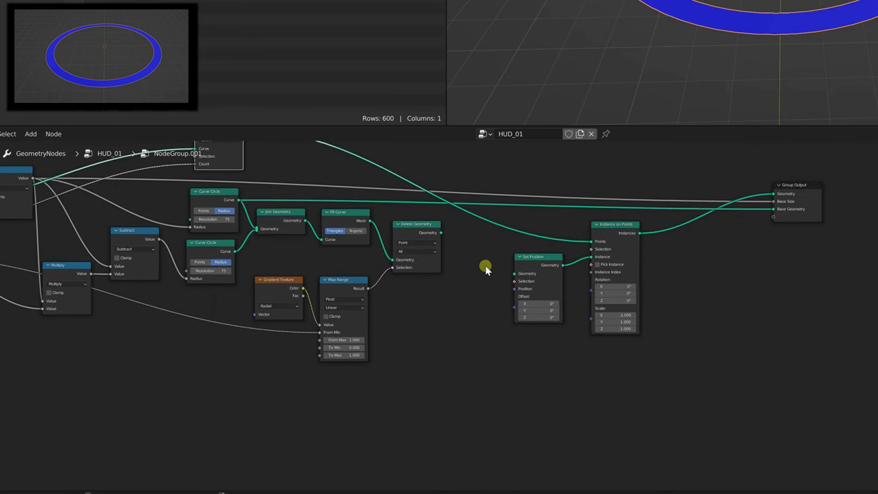
Add a Set Material node and link it between Delete Geometry's Geometry output and Set Position's Geometry input
key("shift+a")
left_click(483, 267)
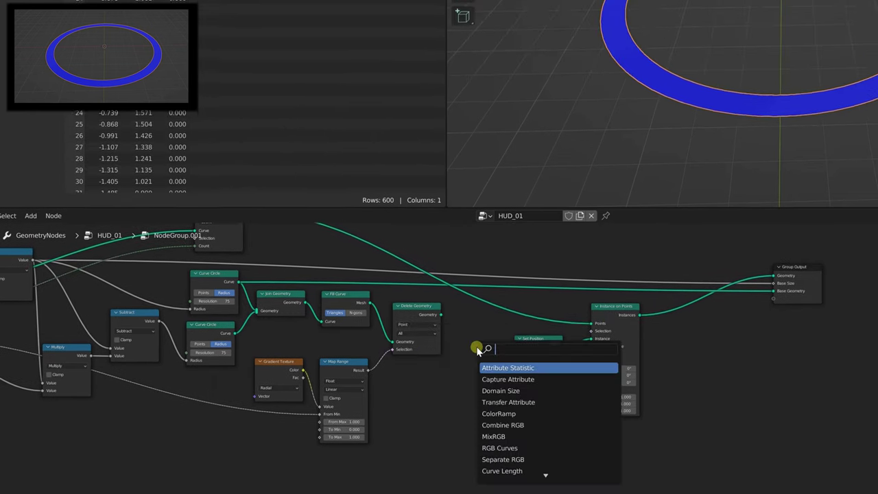
type("set")
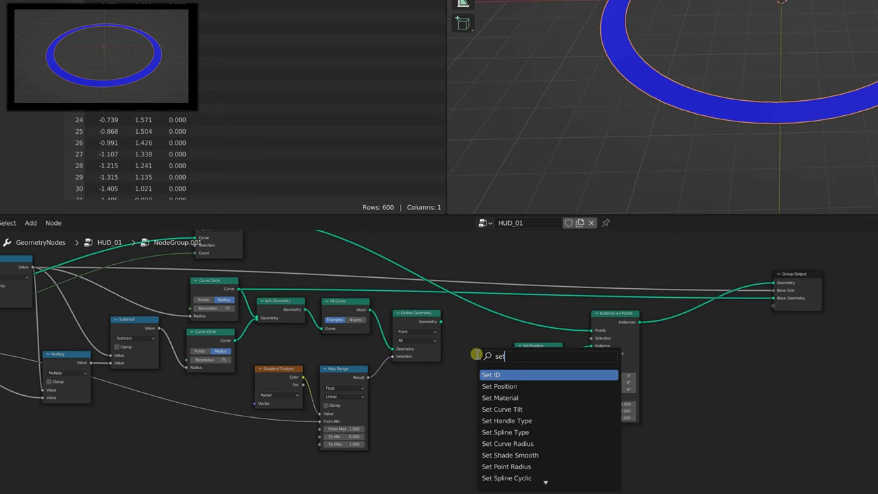
left_click(500, 398)
left_click(470, 371)
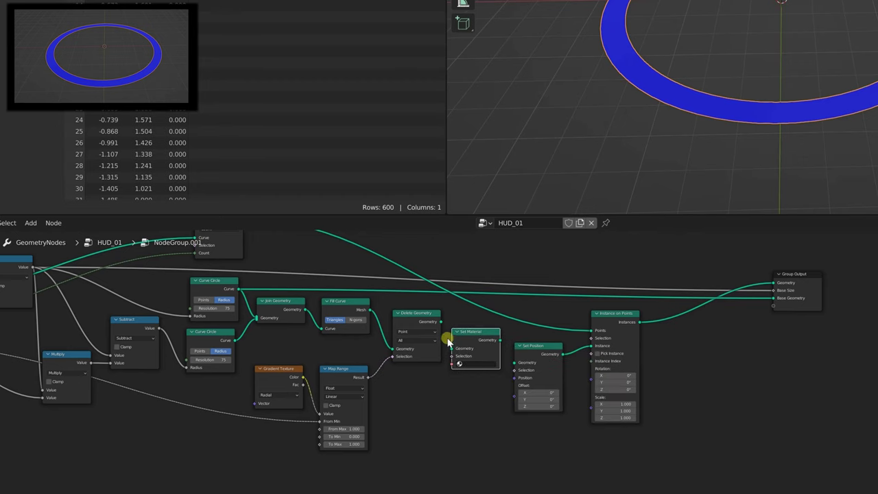
left_click_drag(441, 322, 516, 362)
scroll(587, 415, "down", 1)
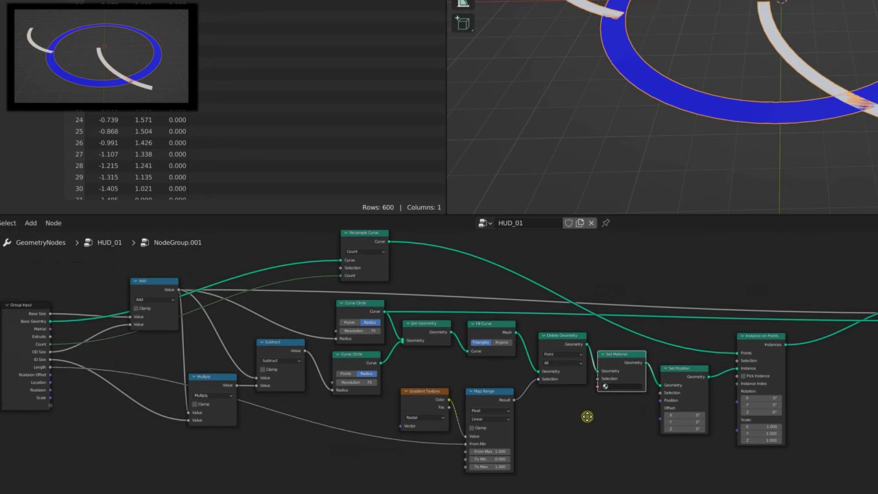
Link the Group Input's Matrial output to Set Material's Material input and check the choices in the modifier's Matrial field
scroll(589, 412, "down", 1)
mouse_move(576, 390)
left_mouse_down()
mouse_move(151, 405)
mouse_move(108, 338)
left_mouse_up()
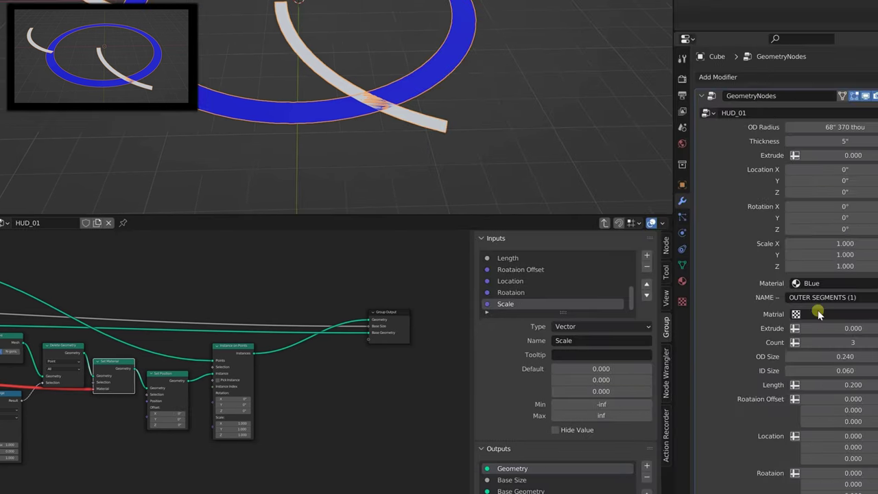
left_click(746, 314)
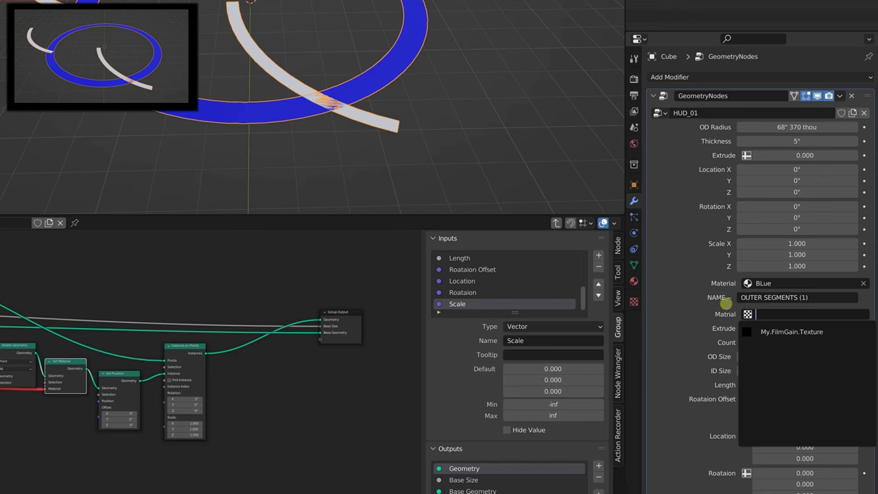
left_click(722, 300)
Set the type of the node group's Matrial input to Material and move the Group Input node slightly down
scroll(485, 280, "up", 5)
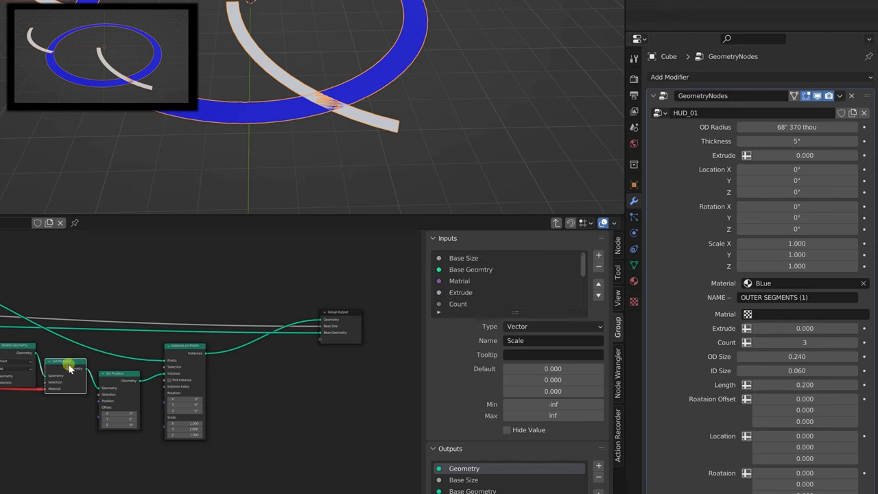
left_click_drag(69, 369, 71, 375)
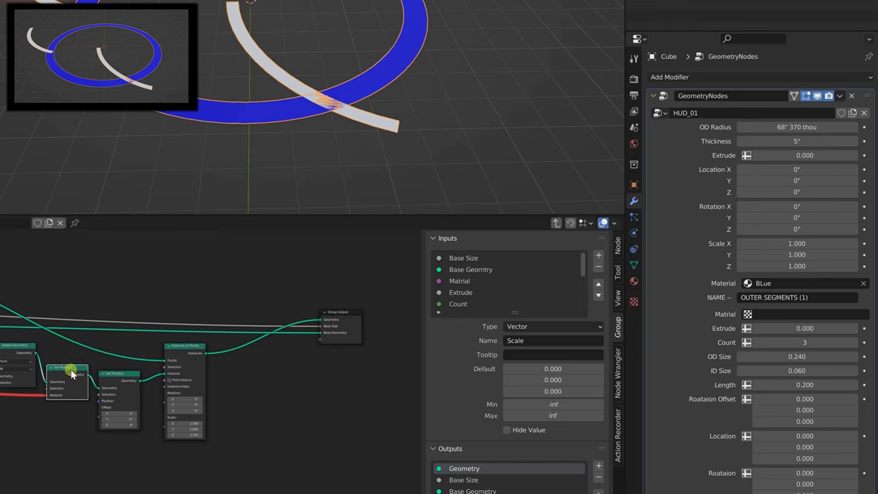
left_click(460, 281)
left_click(532, 327)
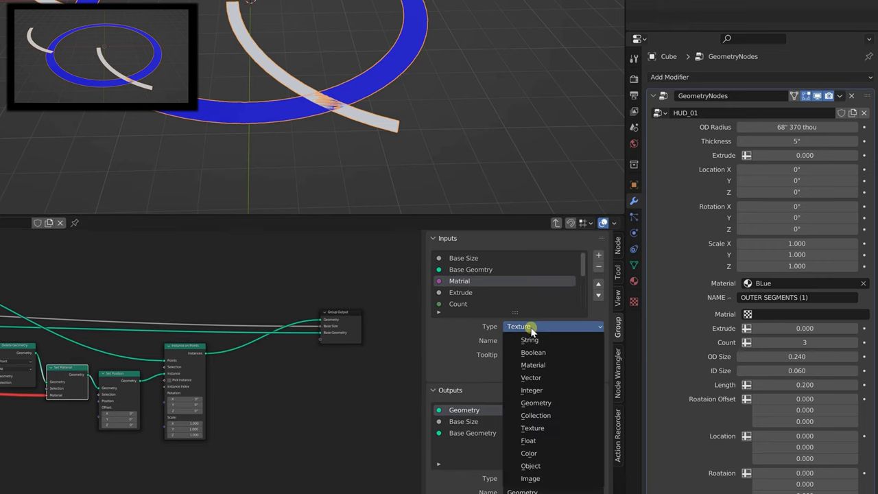
left_click(529, 366)
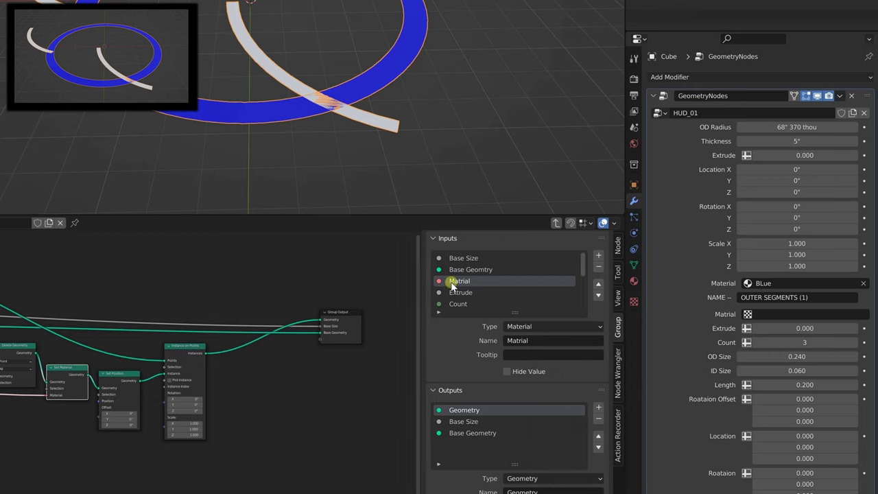
left_click(747, 314)
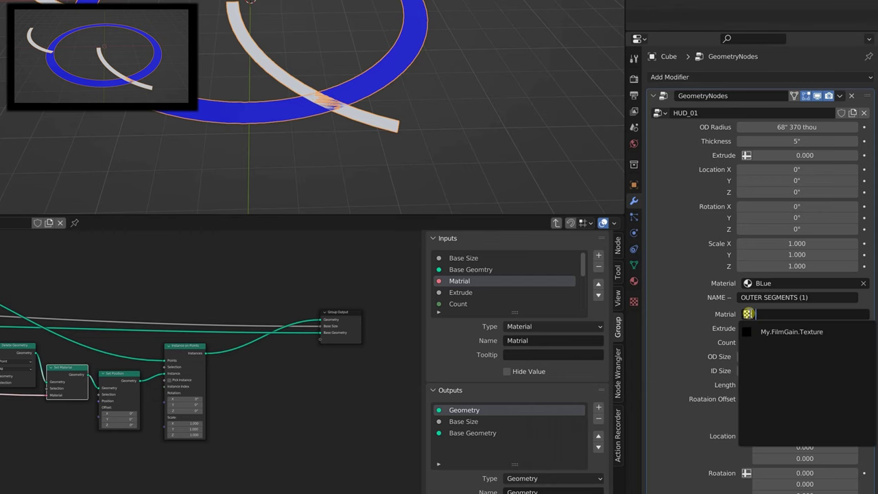
left_click(691, 312)
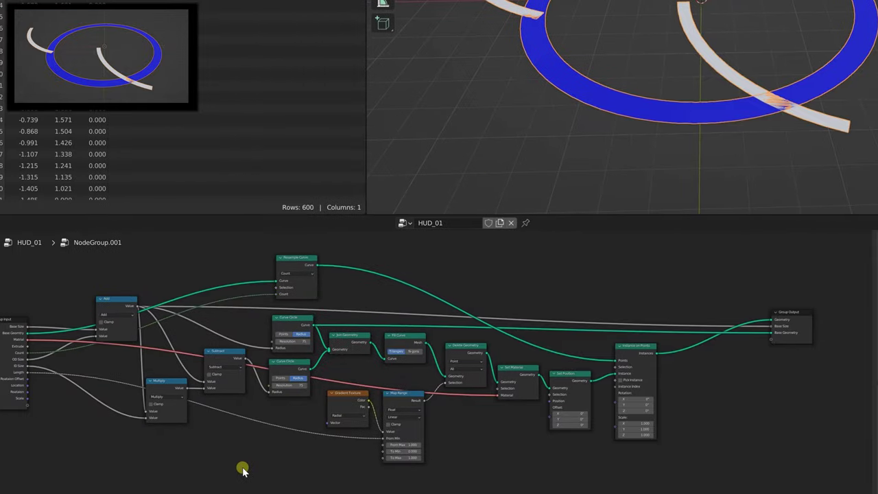
left_click_drag(10, 313, 5, 329)
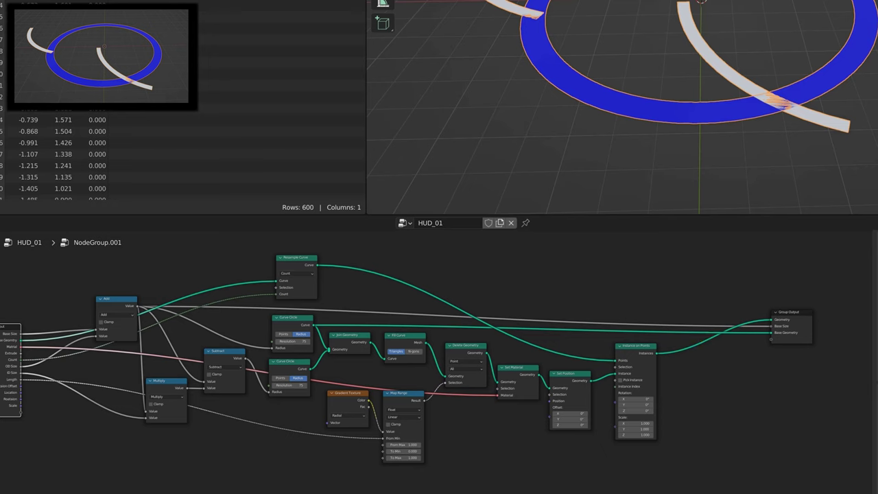
left_click(251, 456)
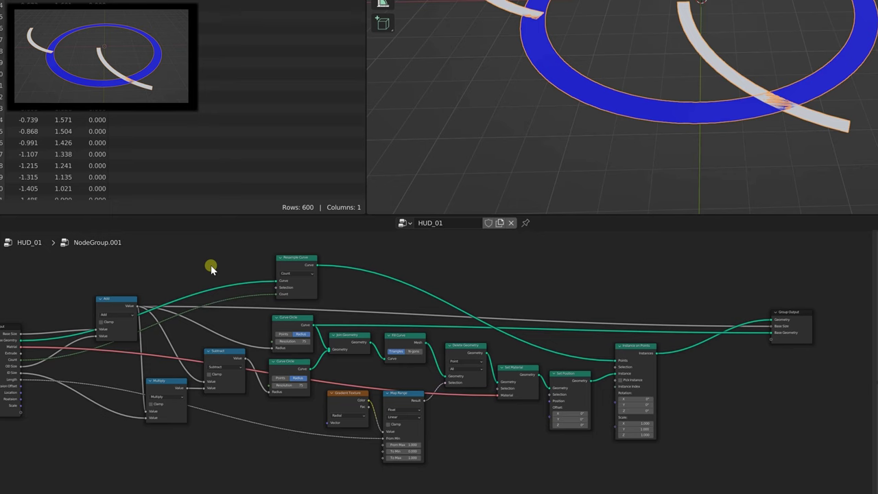
Leave the node group and set the type of HUD_01's Matrial input to Material
key("Tab")
scroll(174, 333, "left", 2, "ctrl")
left_click_drag(65, 412, 78, 398)
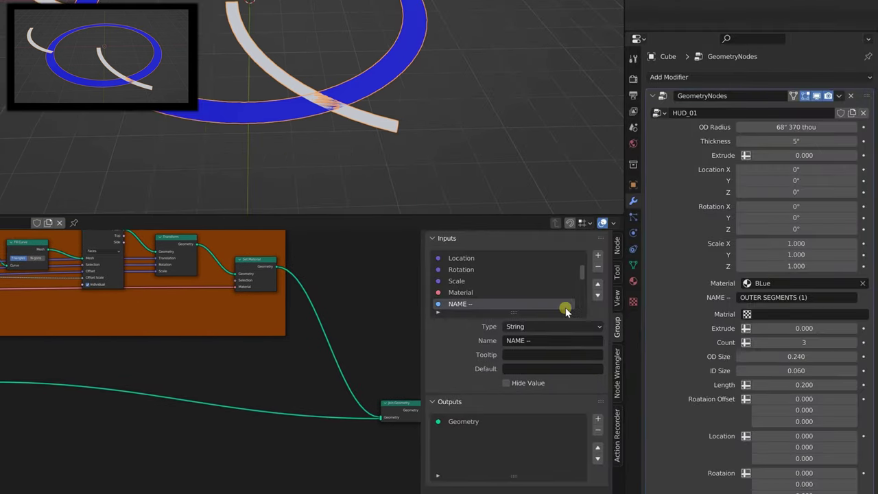
left_click(458, 293)
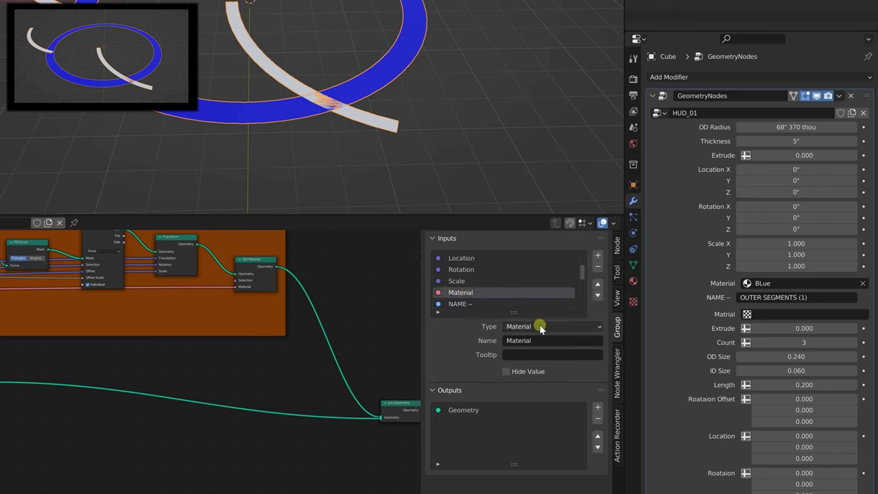
scroll(519, 278, "down", 10)
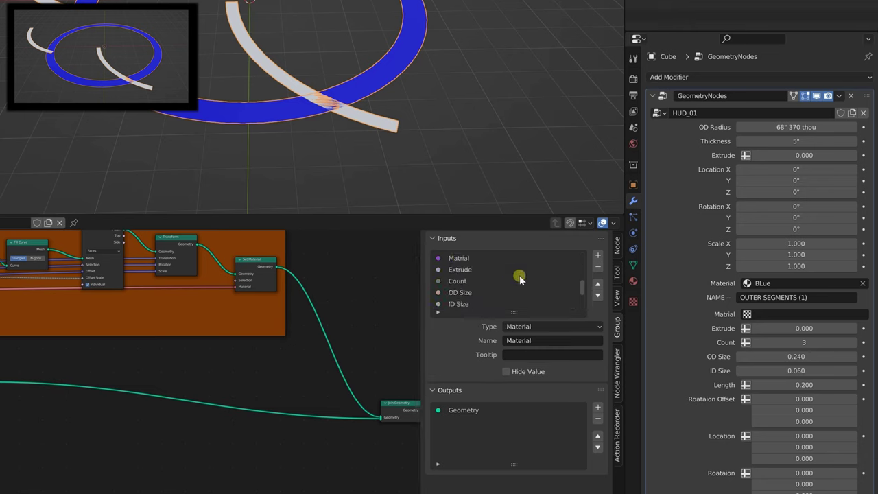
scroll(520, 278, "up", 5)
left_click(460, 259)
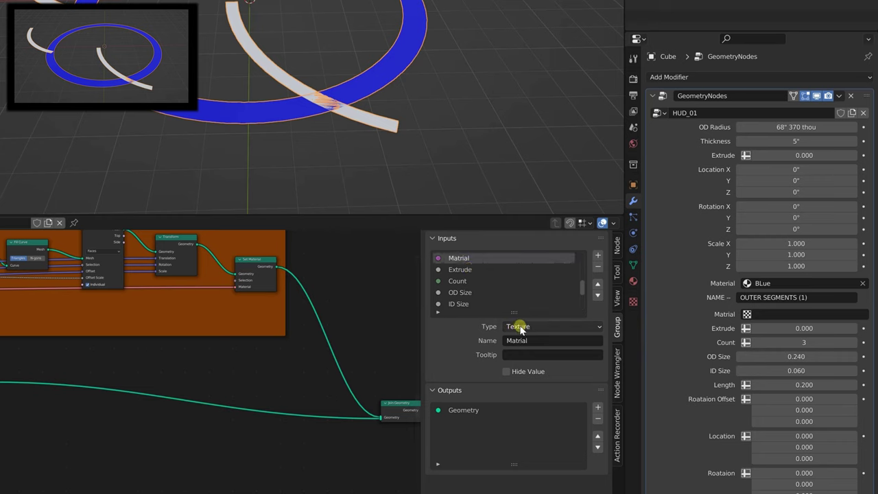
left_click(516, 328)
left_click(527, 364)
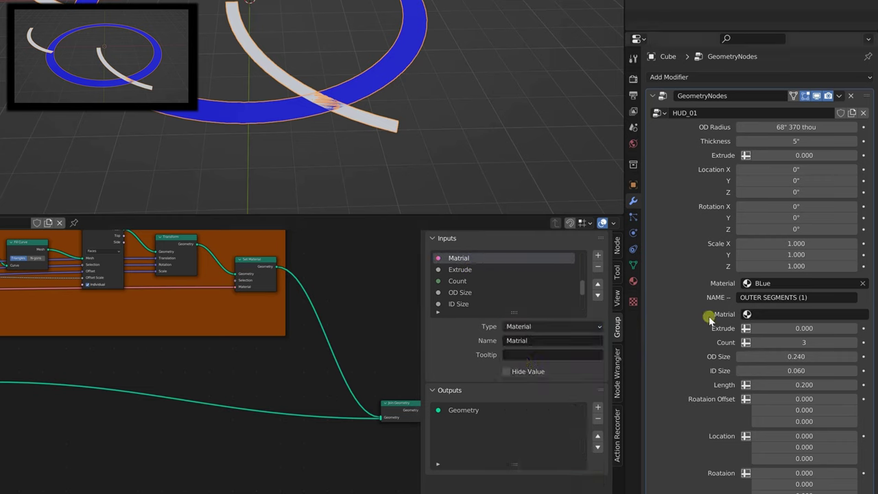
Assign the Green material to the outer segments' Matrial input in the modifier and reopen the node group
left_click(746, 314)
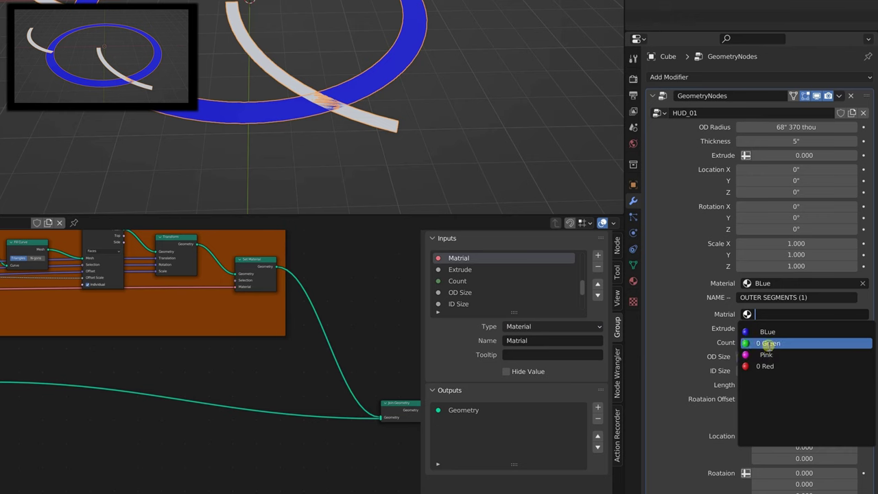
left_click(768, 342)
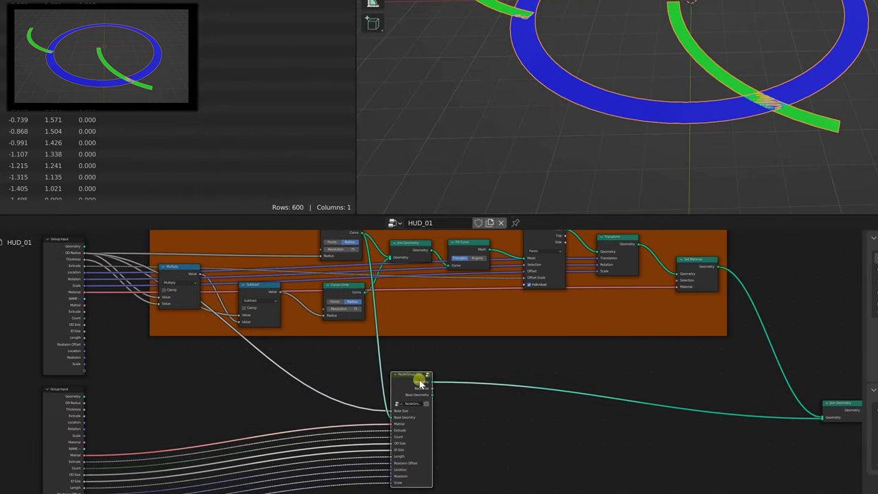
left_click(421, 379)
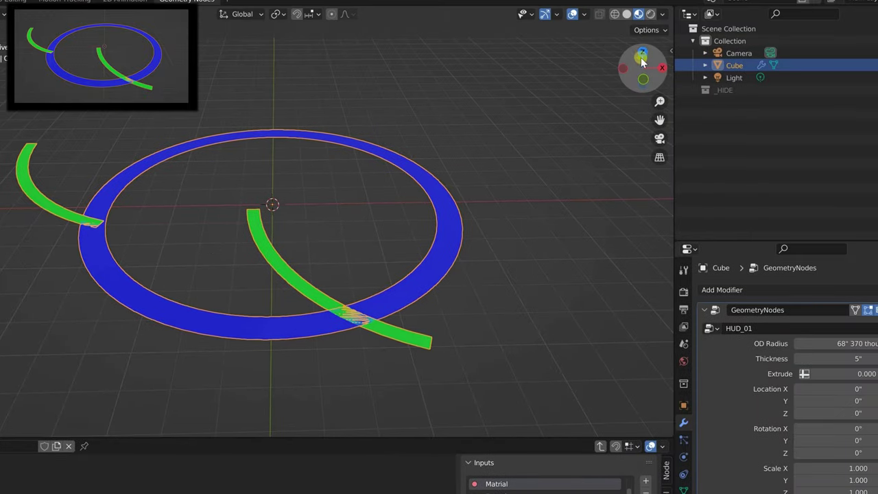
View the ring from the top and increase the outer segments' Count in the modifier
left_click(643, 80)
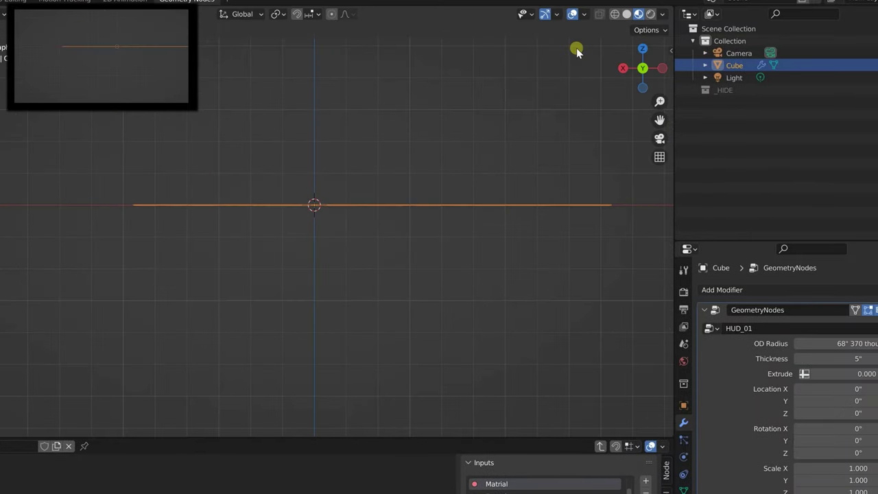
left_click(643, 48)
scroll(251, 192, "down", 4)
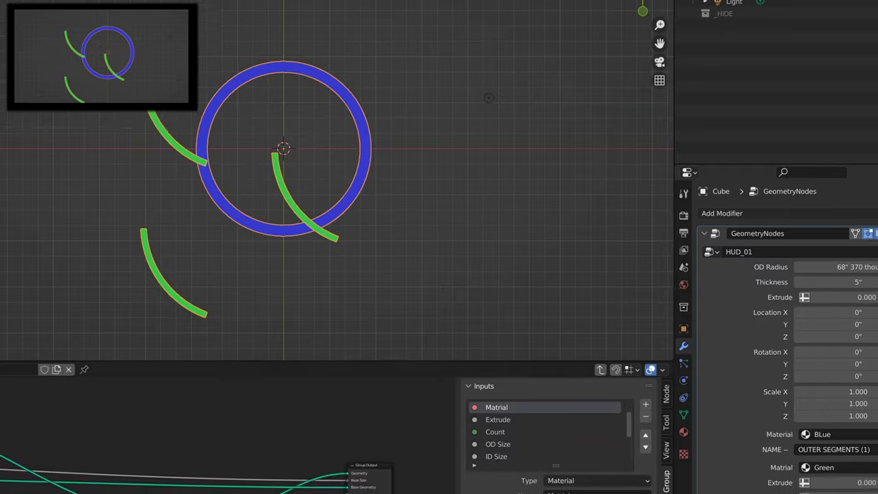
left_click_drag(834, 473, 851, 475)
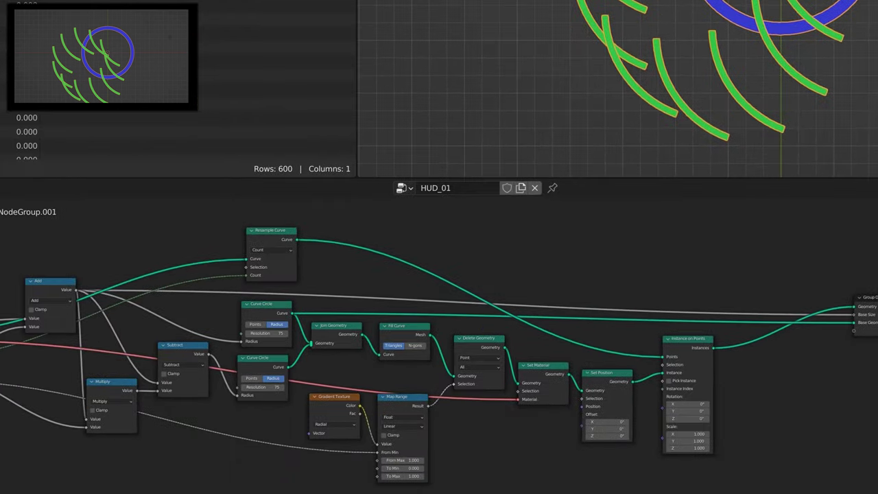
Move the Instance on Points and Group Output nodes further right to make room in the node group
left_click(704, 341)
middle_click_drag(646, 337, 664, 304)
left_click_drag(707, 308, 732, 316)
middle_click_drag(676, 402, 578, 393)
left_click_drag(631, 322, 634, 319)
left_click_drag(804, 268, 877, 269)
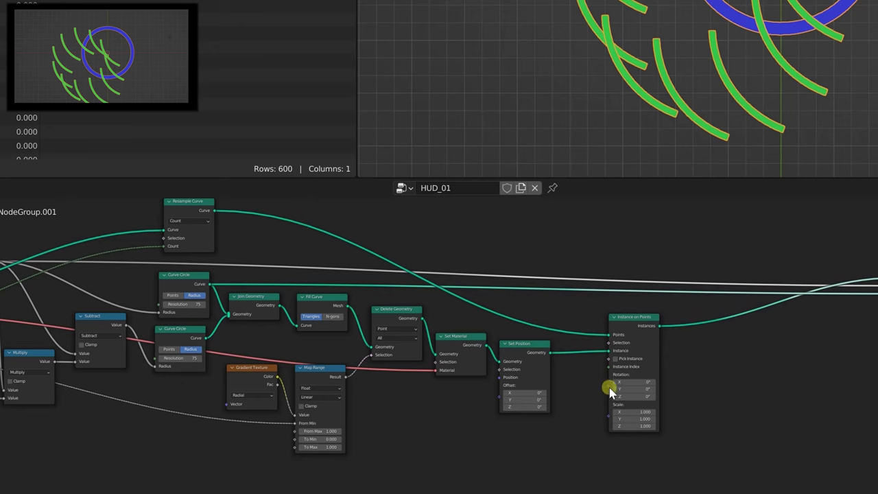
left_click_drag(609, 388, 502, 477)
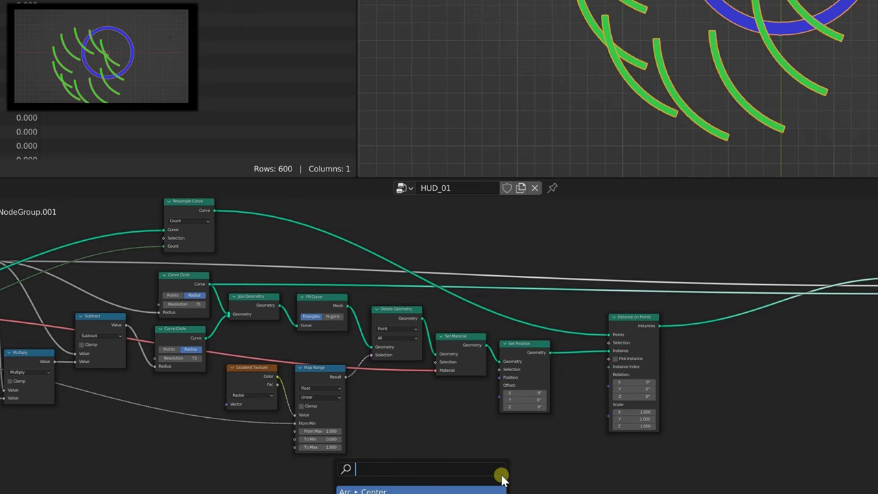
type("angle")
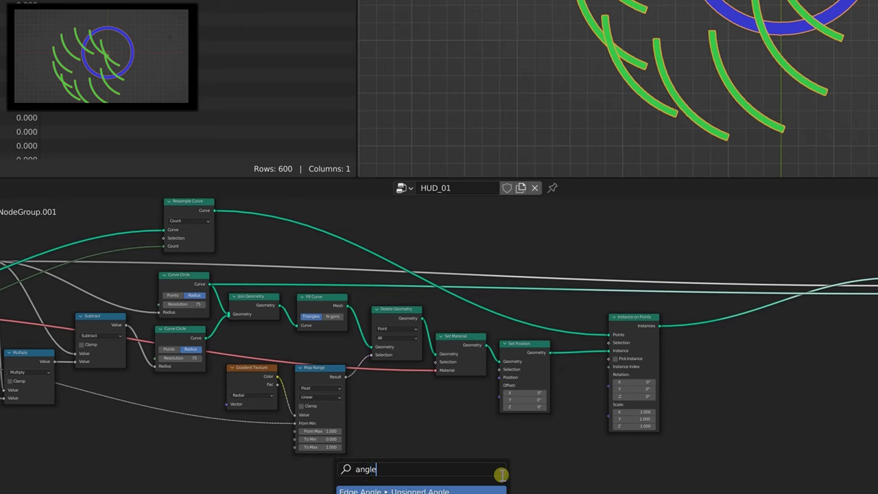
key("Escape")
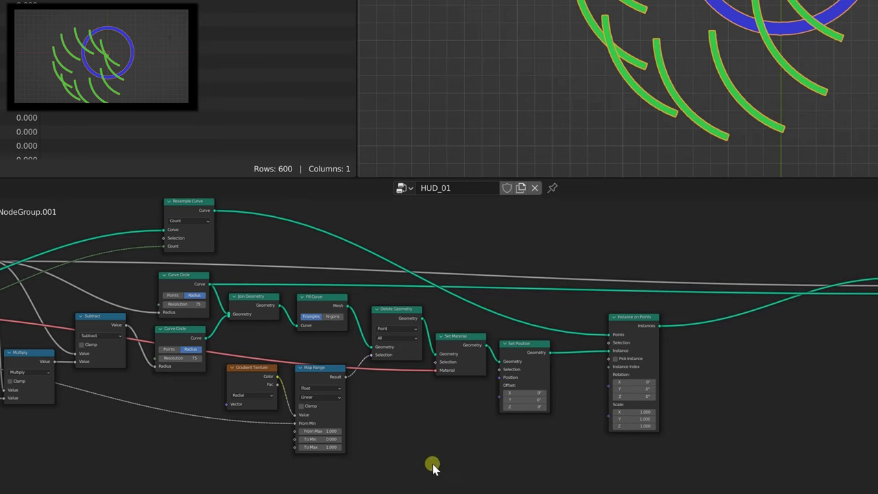
key("shift+a")
left_click(370, 351)
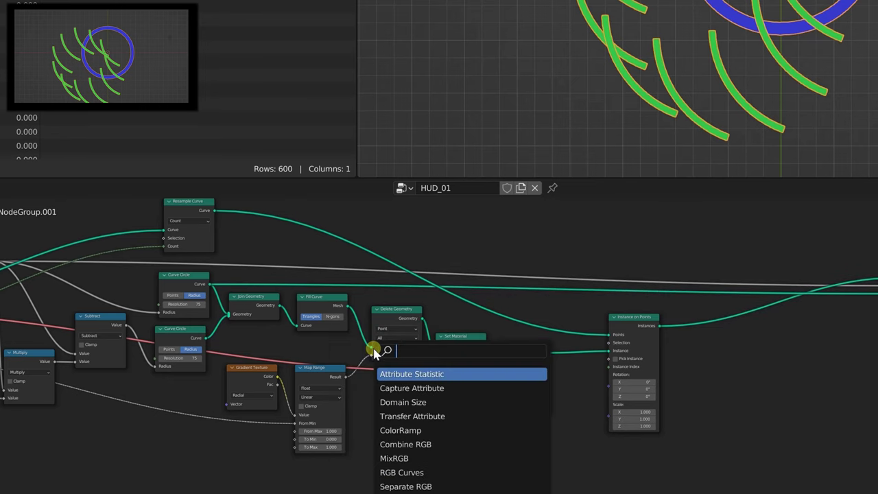
type("angle")
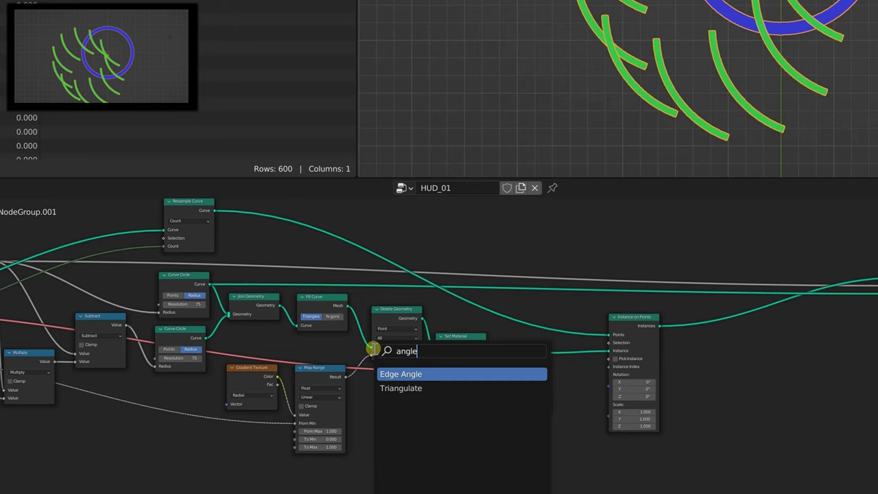
key("BackSpace")
key("BackSpace")
key("BackSpace")
key("BackSpace")
key("BackSpace")
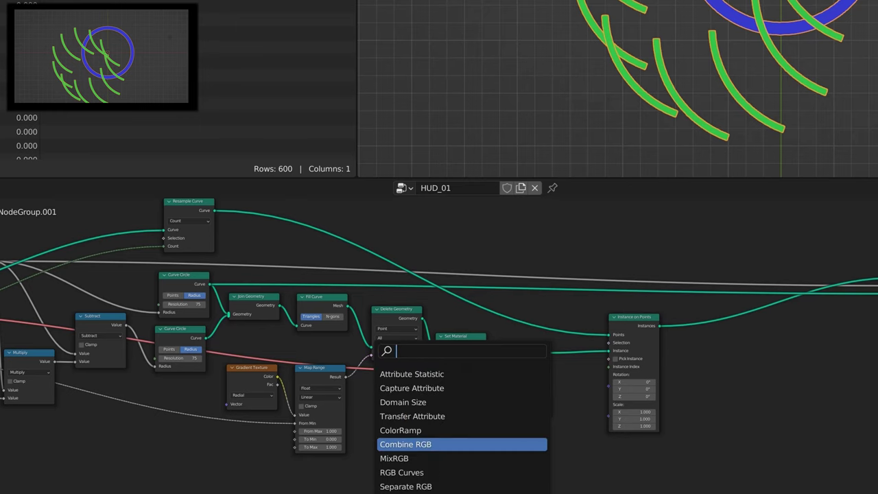
key("Escape")
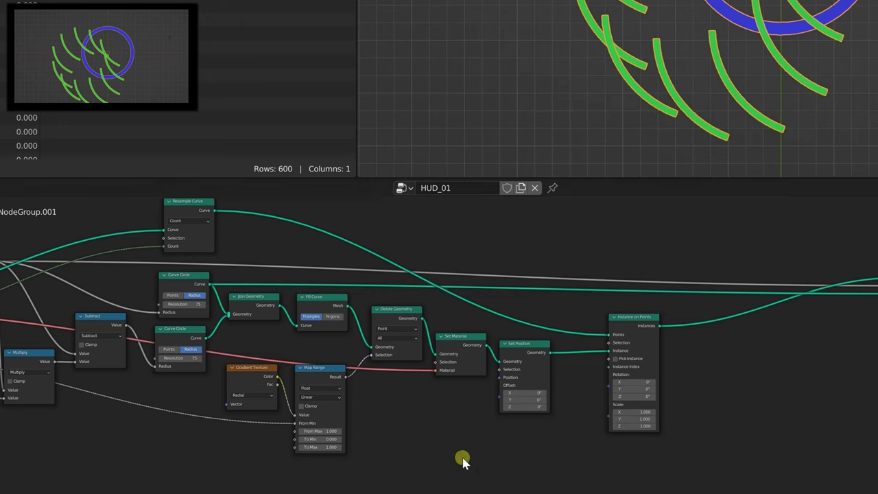
Add an Align Euler to Vector node below Set Position and connect its output to the Rotation of Instance on Points
key("shift+a")
left_click(420, 349)
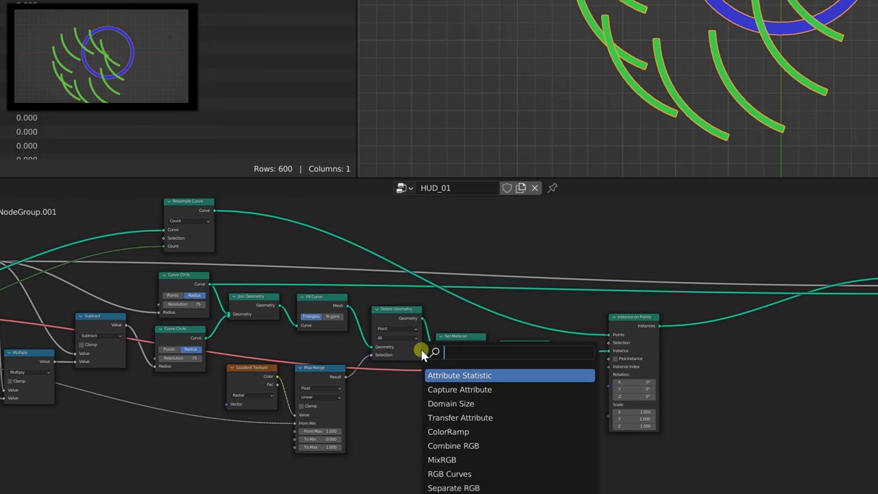
type("eu")
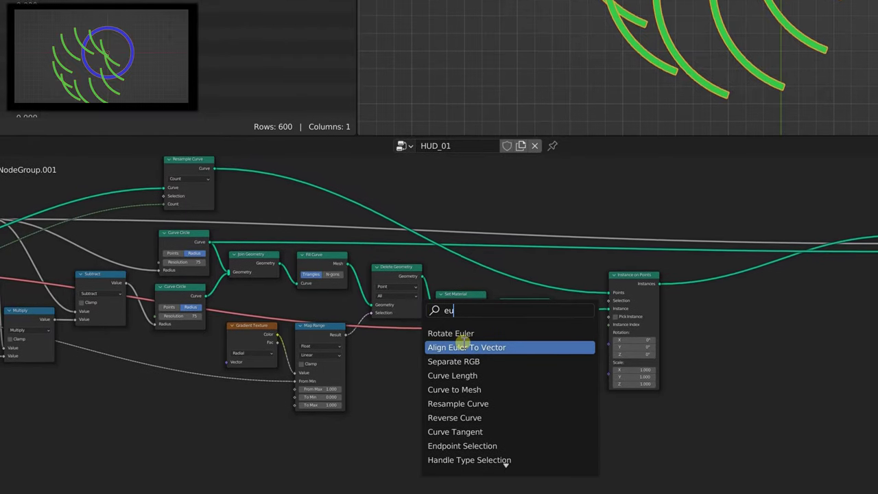
left_click(442, 365)
left_click(566, 415)
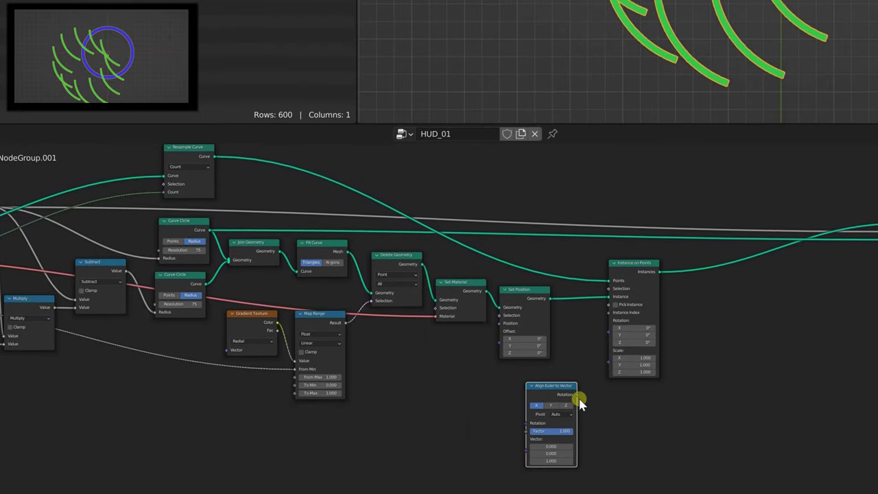
left_click_drag(578, 395, 608, 321)
Feed a Curve Tangent node into the Vector input of Align Euler to Vector and set the alignment axis to Y
middle_click_drag(599, 428, 633, 422)
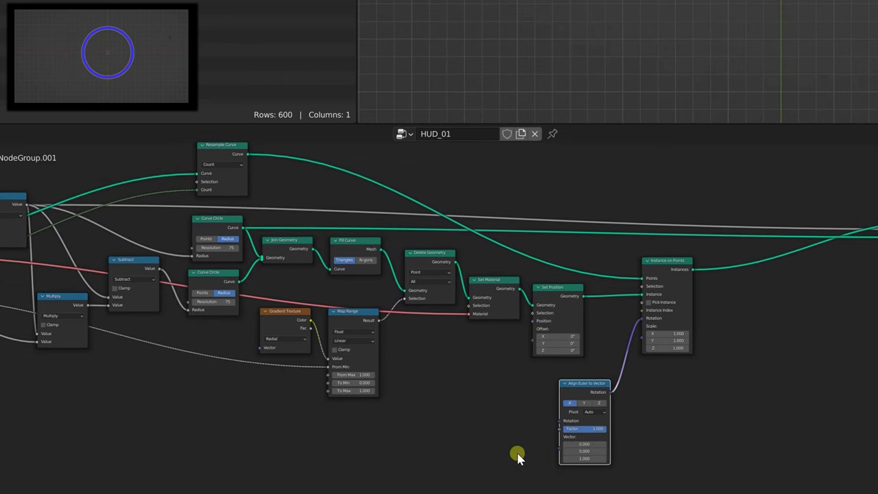
scroll(515, 455, "up", 2)
middle_click_drag(594, 439, 575, 368)
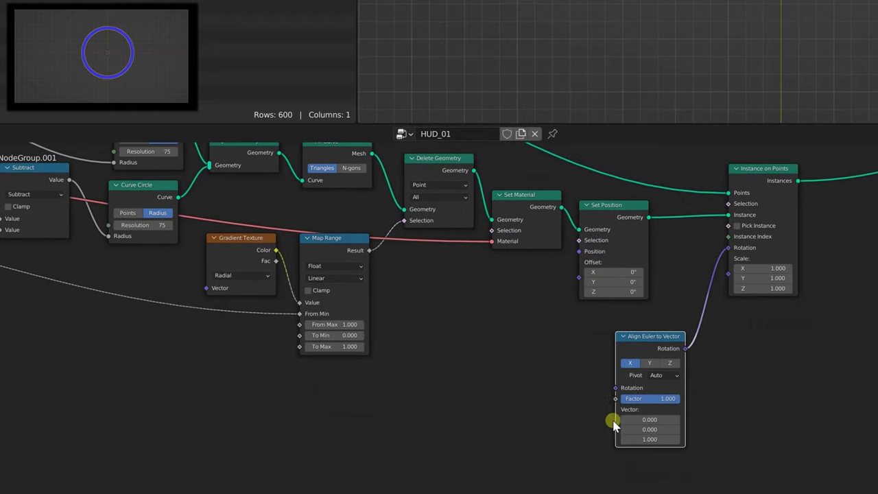
left_click_drag(616, 425, 406, 418)
type("cu")
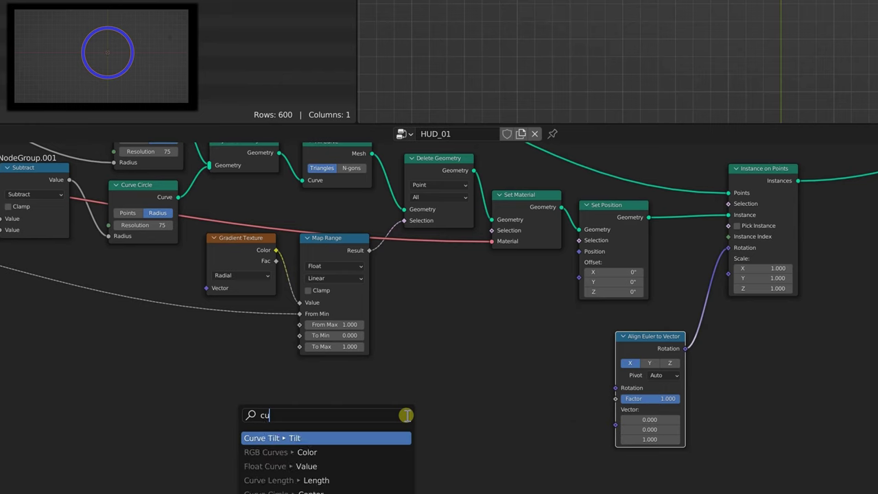
type("rve tan")
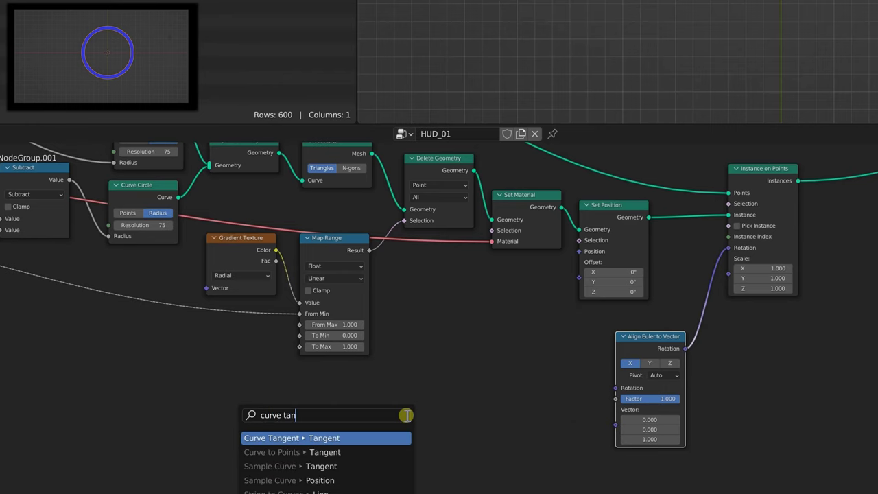
left_click(342, 438)
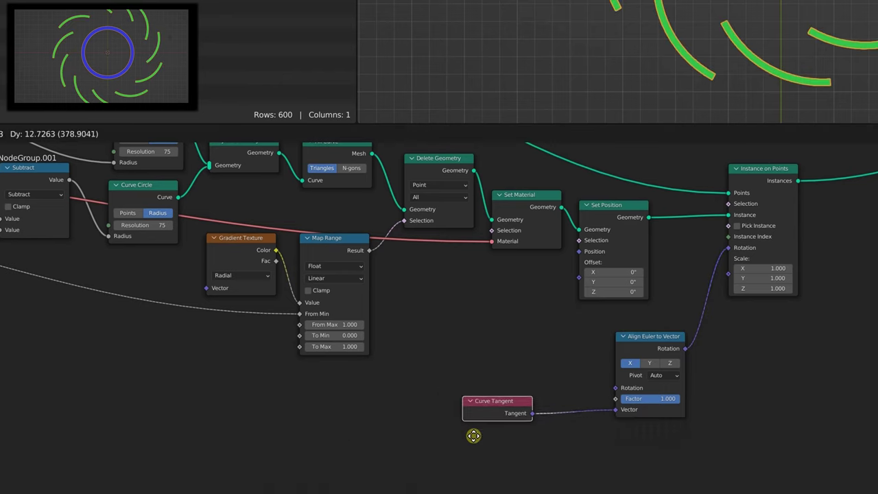
left_click(508, 433)
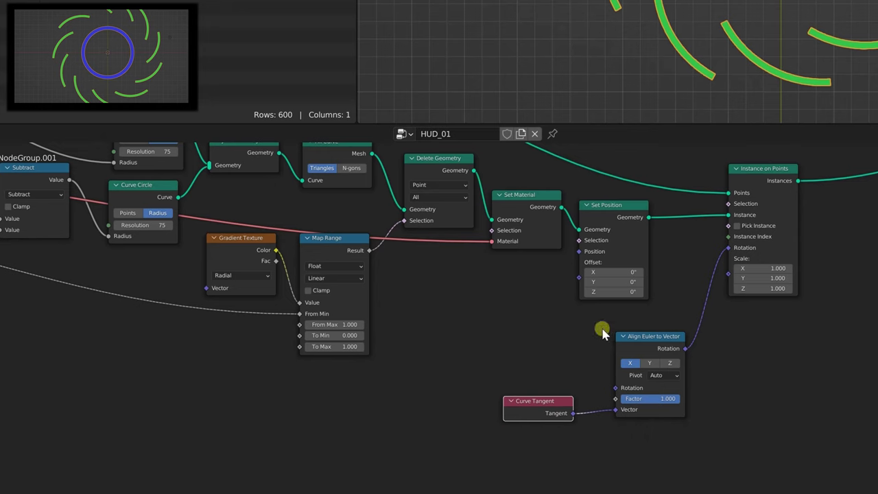
left_click(649, 364)
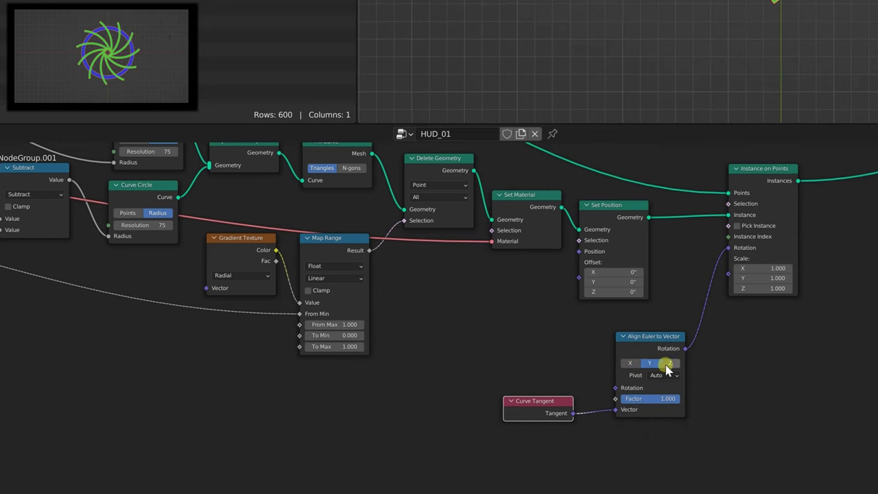
Try the Z axis and then the X axis as the alignment axis of the Align Euler to Vector node
left_click(670, 364)
left_click(631, 364)
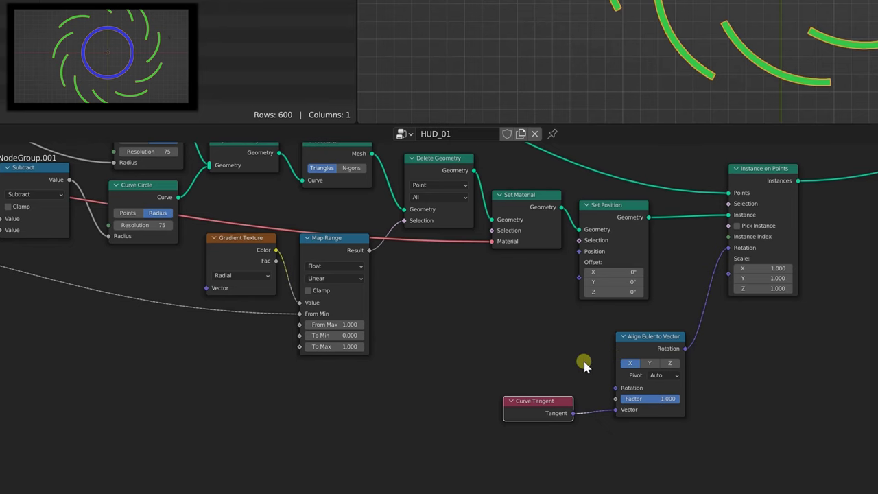
middle_click_drag(545, 340, 567, 358)
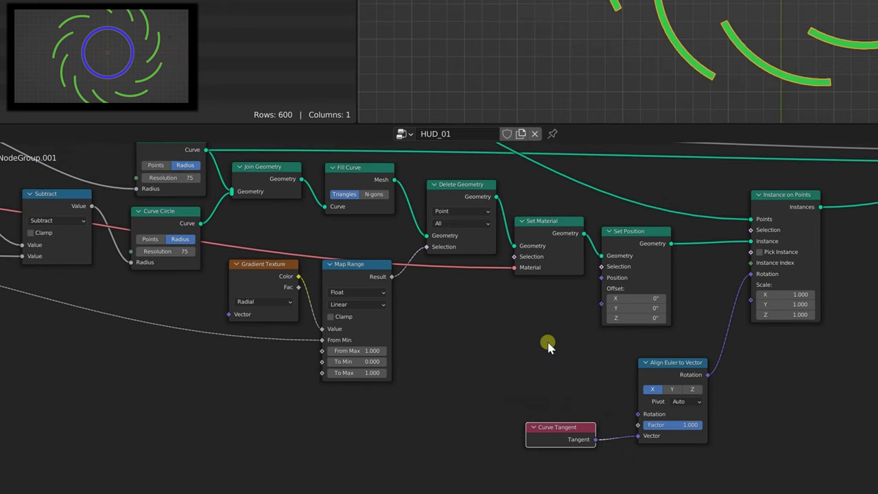
Reposition the Align Euler to Vector and Curve Tangent nodes together, slightly closer to the Instance on Points node
left_click_drag(549, 458, 669, 352)
key("g")
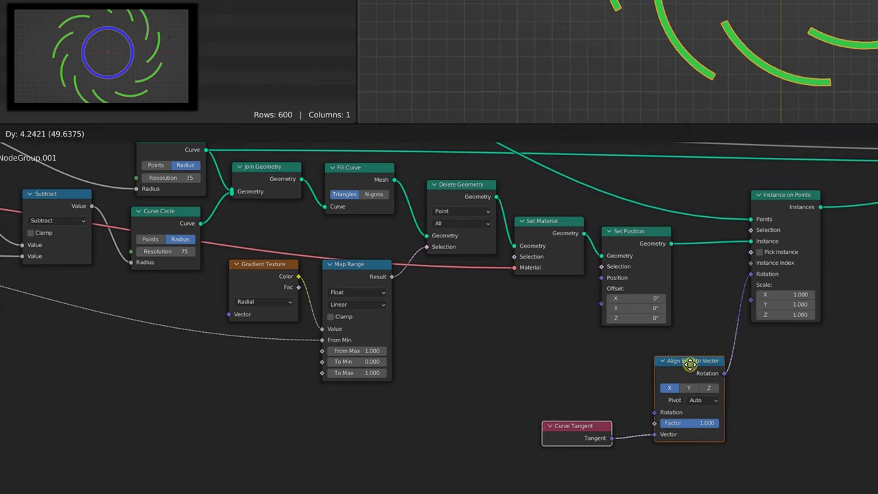
left_click(683, 357)
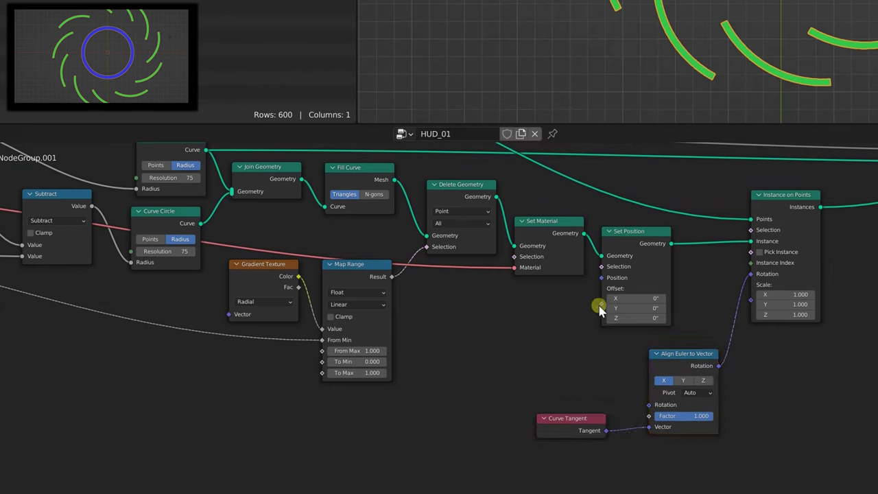
Add a Combine XYZ node feeding the Offset of the Set Position node and place it near the Curve Tangent node
left_click_drag(600, 308, 458, 410)
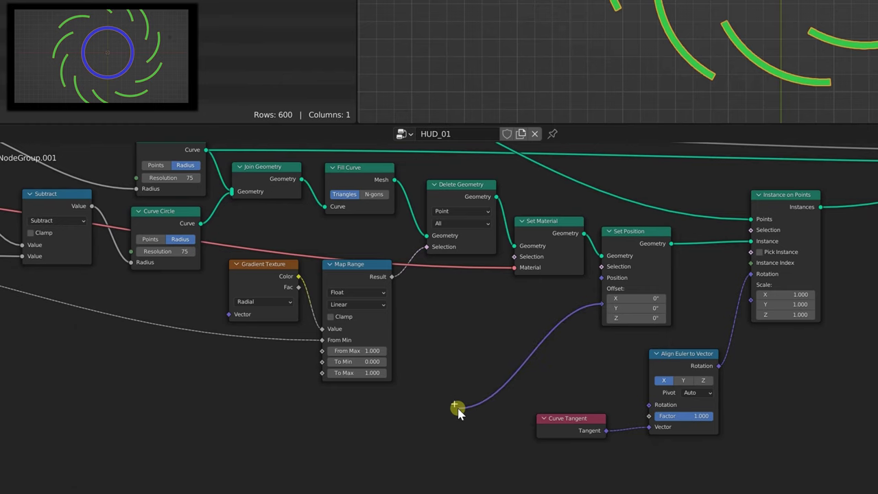
left_click_drag(458, 410, 457, 410)
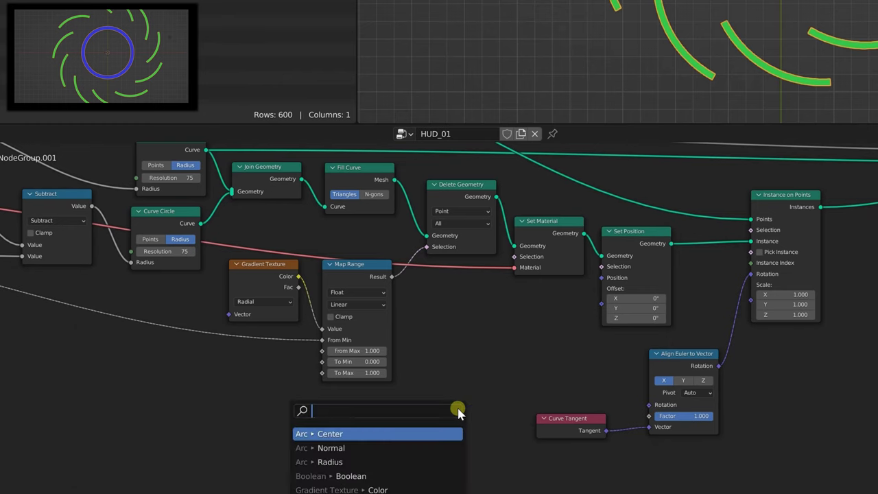
type("comb")
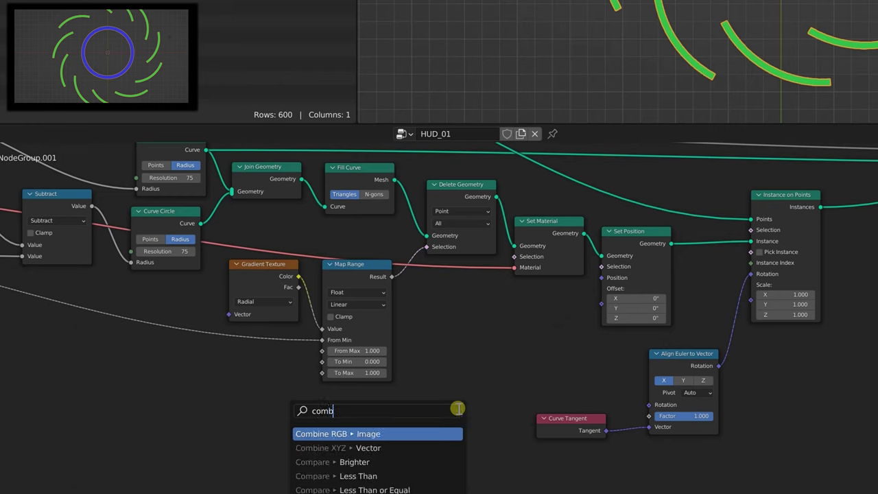
left_click(379, 447)
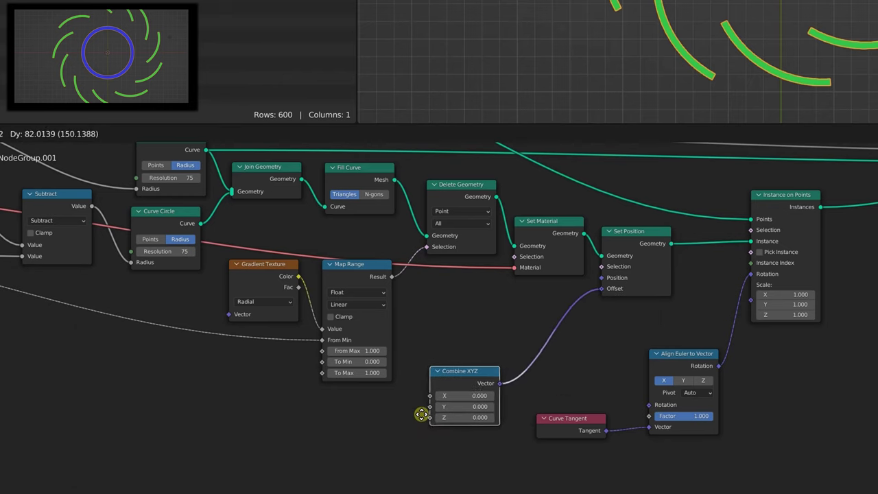
left_click(420, 430)
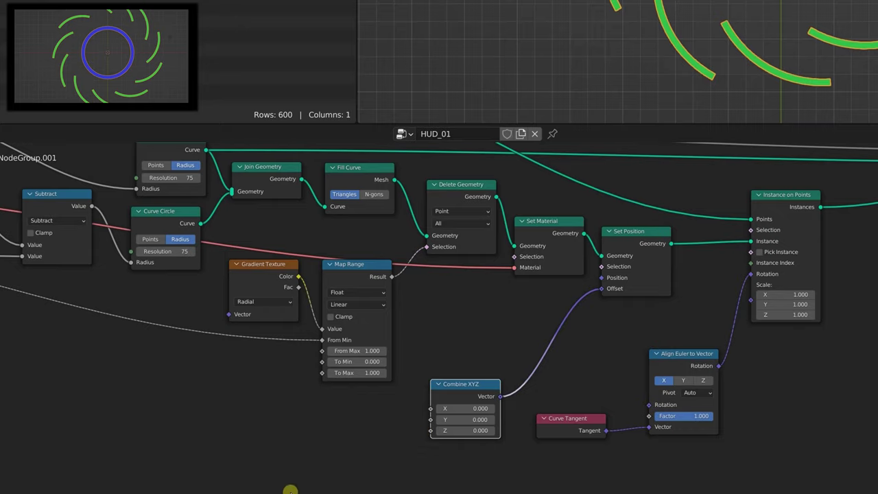
Add a Math node set to Multiply that feeds the X input of the Combine XYZ node
scroll(242, 435, "down", 2)
middle_click_drag(130, 391, 220, 408)
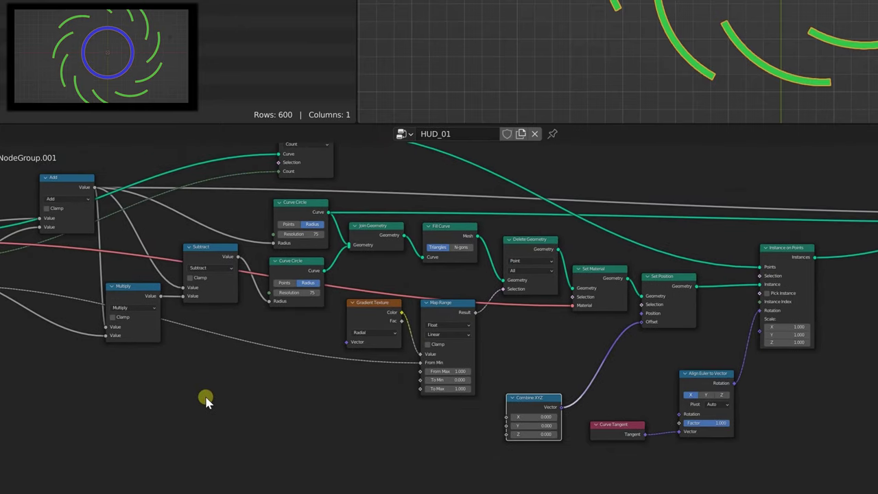
left_click_drag(506, 419, 371, 447)
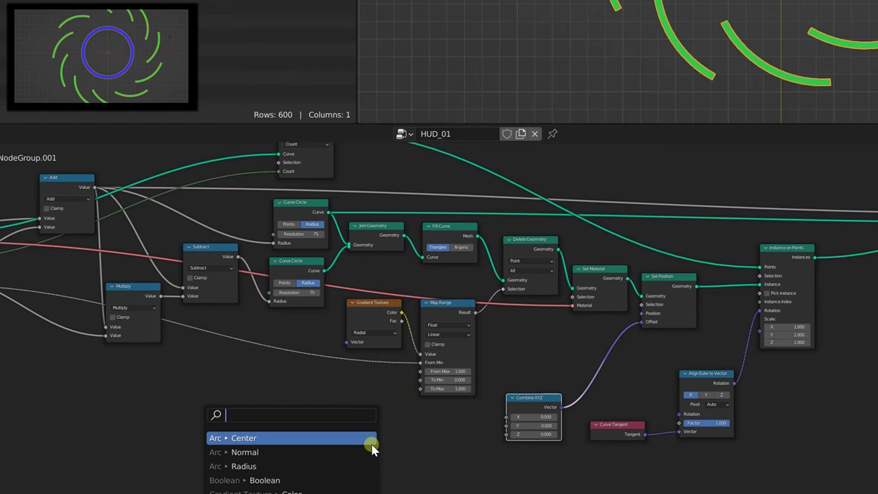
type("mult")
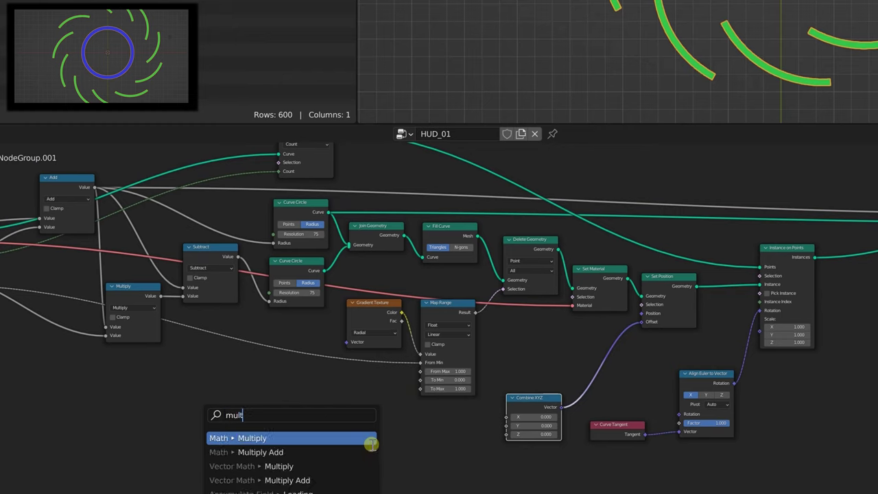
left_click(337, 436)
left_click(405, 428)
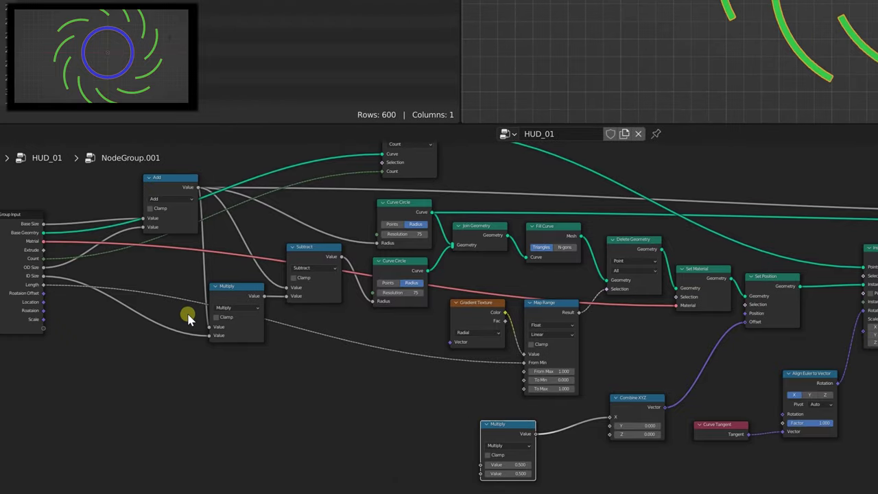
Connect the group input's Base Size to the new Multiply node and set its other value to -1
left_click_drag(42, 224, 483, 471)
left_click(506, 473)
type("1")
key("Return")
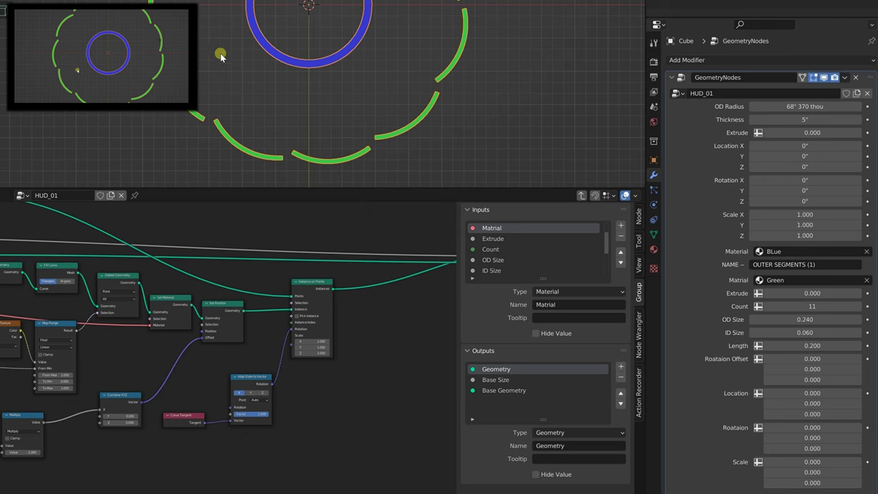
In the modifier's outer segments settings, set Count to 3, OD Size to 0.030 and ID Size to 0.460
left_click_drag(795, 307, 805, 306)
left_click(806, 309)
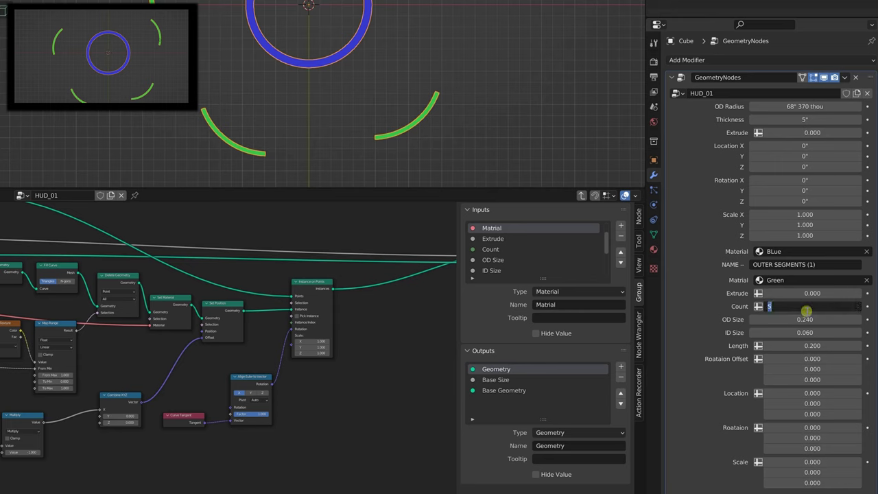
type("3")
key("Return")
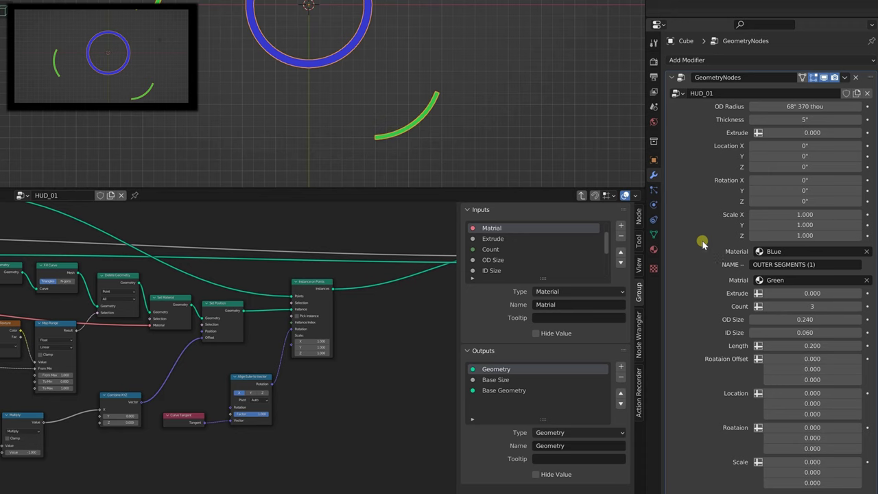
mouse_move(755, 323)
left_mouse_down()
mouse_move(781, 322)
mouse_move(764, 322)
left_mouse_up()
left_click_drag(741, 319, 830, 336)
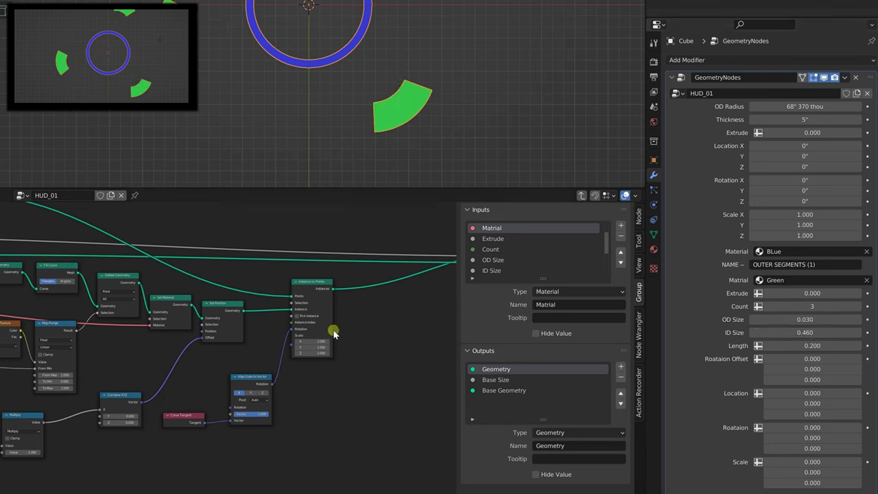
Tidy the Curve Tangent and Align Euler to Vector nodes below Instance on Points and set the alignment axis to Y
scroll(237, 234, "down", 3)
middle_click_drag(235, 249, 132, 261)
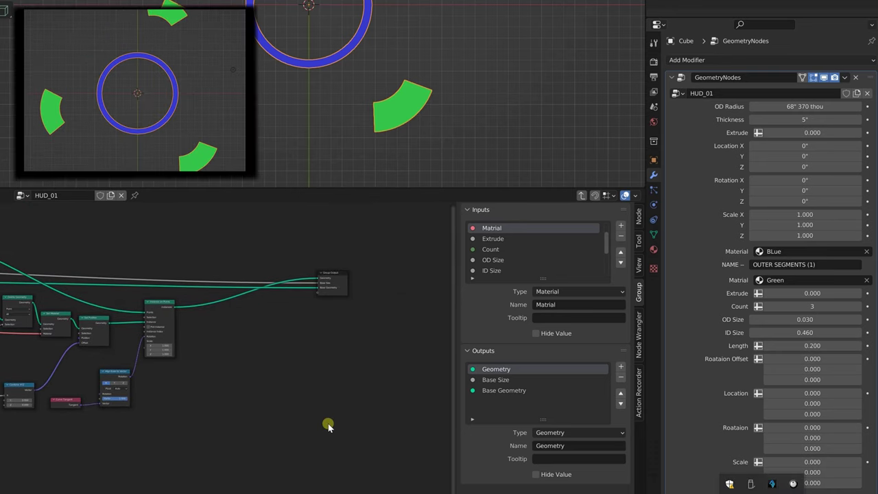
scroll(178, 352, "up", 4)
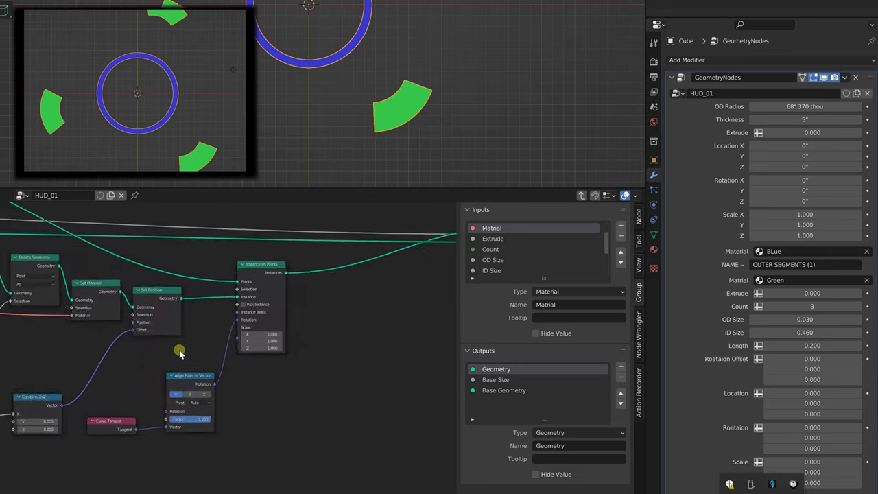
middle_click_drag(157, 359, 80, 358)
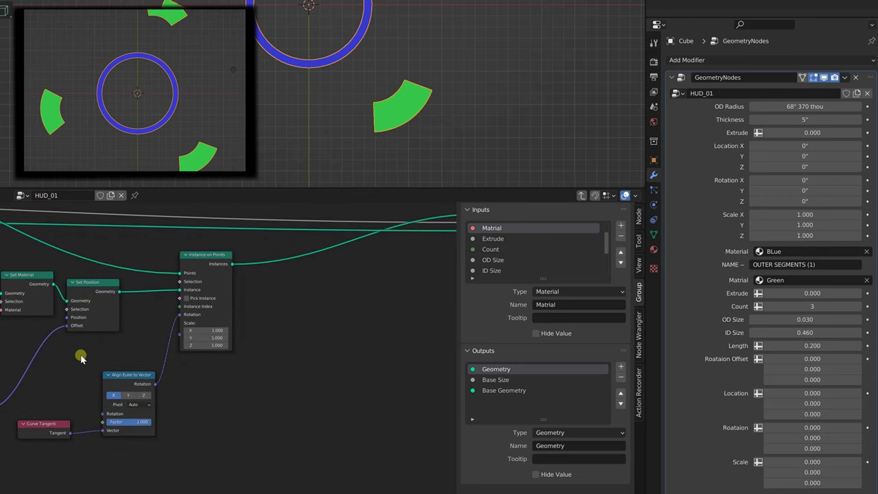
left_click_drag(128, 378, 132, 366)
left_click_drag(50, 424, 71, 399)
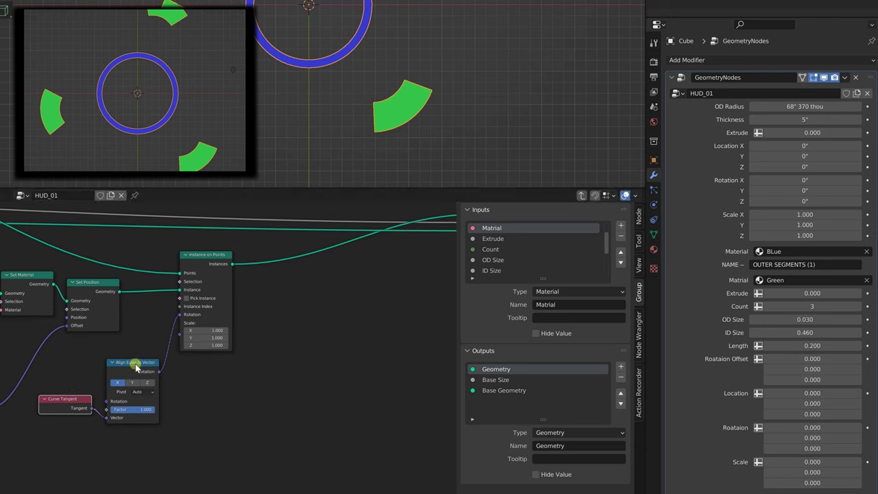
left_click_drag(136, 367, 133, 354)
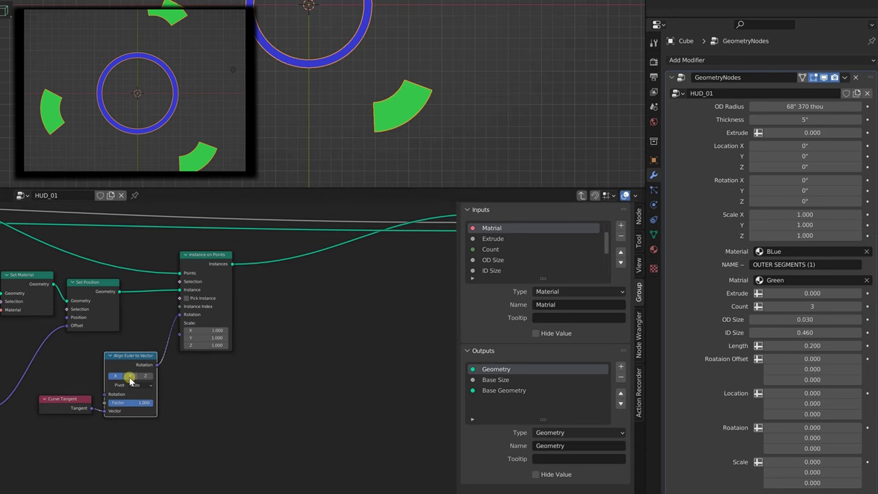
left_click(130, 377)
scroll(285, 18, "up", 4)
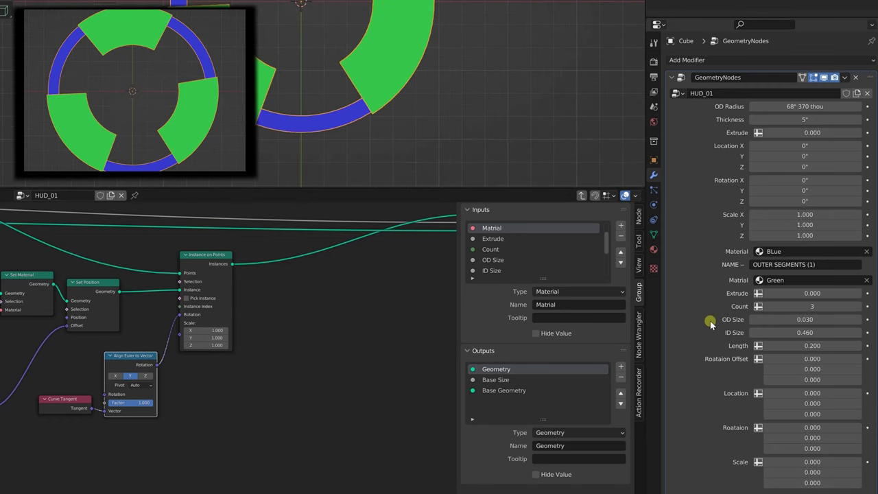
Set the outer segments' OD Size to 0 and ID Size to 0.550 in the modifier
mouse_move(787, 321)
left_mouse_down()
mouse_move(846, 345)
mouse_move(772, 337)
mouse_move(827, 355)
mouse_move(798, 354)
mouse_move(801, 323)
mouse_move(802, 333)
mouse_move(789, 336)
left_mouse_up()
left_click(789, 321)
type("0")
key("Return")
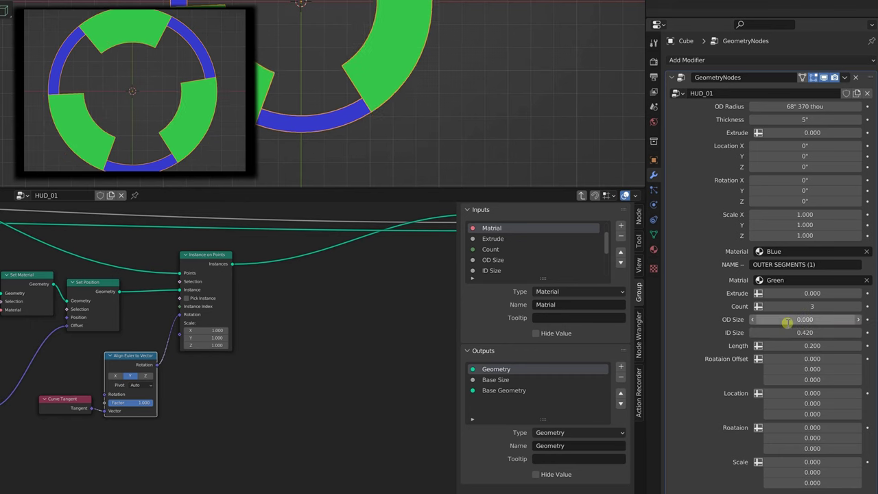
mouse_move(796, 332)
left_mouse_down()
mouse_move(816, 333)
mouse_move(763, 341)
mouse_move(800, 345)
left_mouse_up()
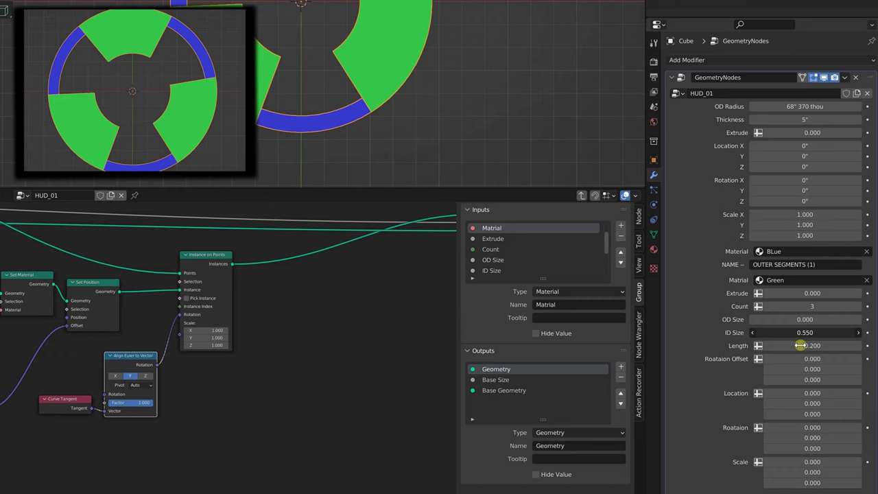
Shift the Group Output and Instance on Points nodes away from the preceding nodes to space out the end of the node chain
scroll(226, 421, "down", 3)
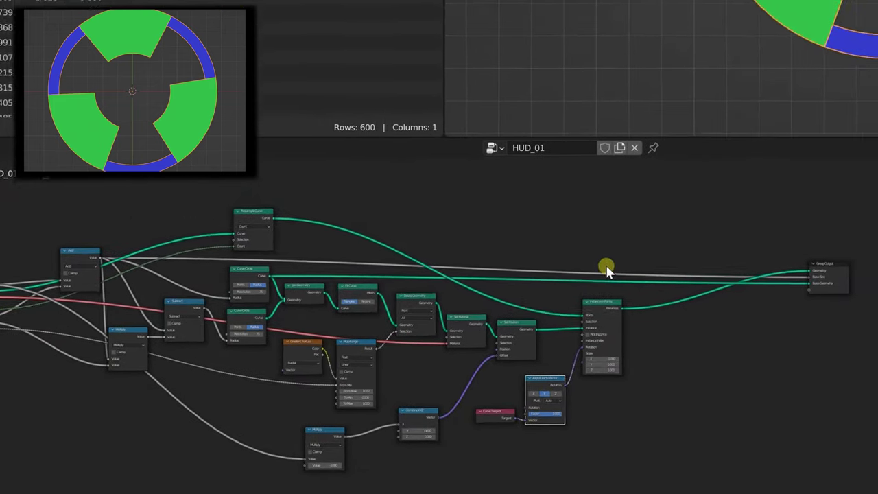
scroll(676, 229, "up", 2)
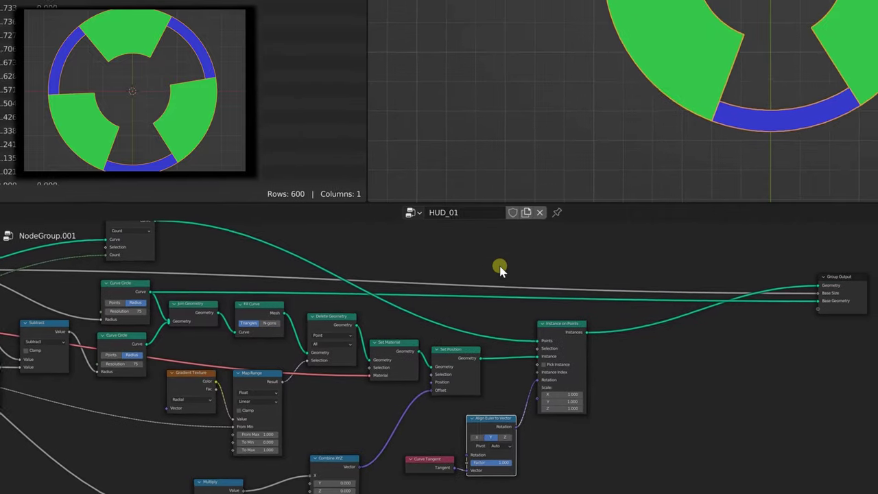
middle_click_drag(502, 268, 528, 293)
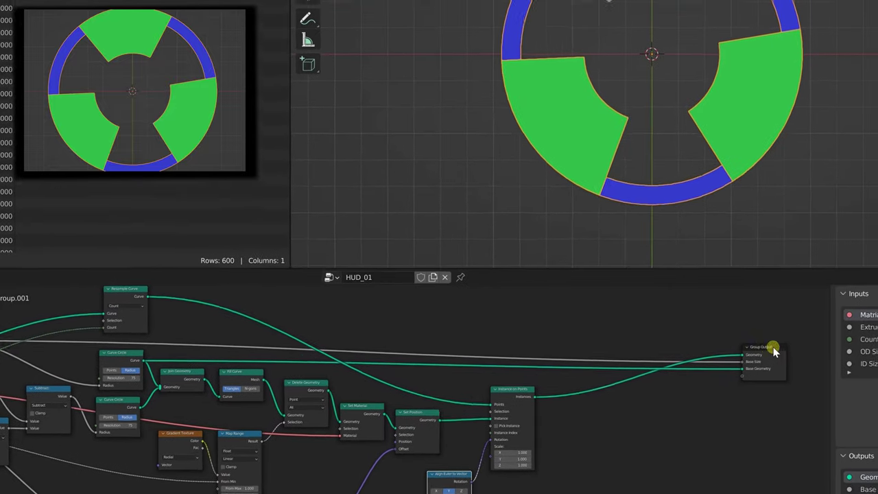
left_click_drag(857, 304, 877, 305)
left_click_drag(492, 401, 545, 400)
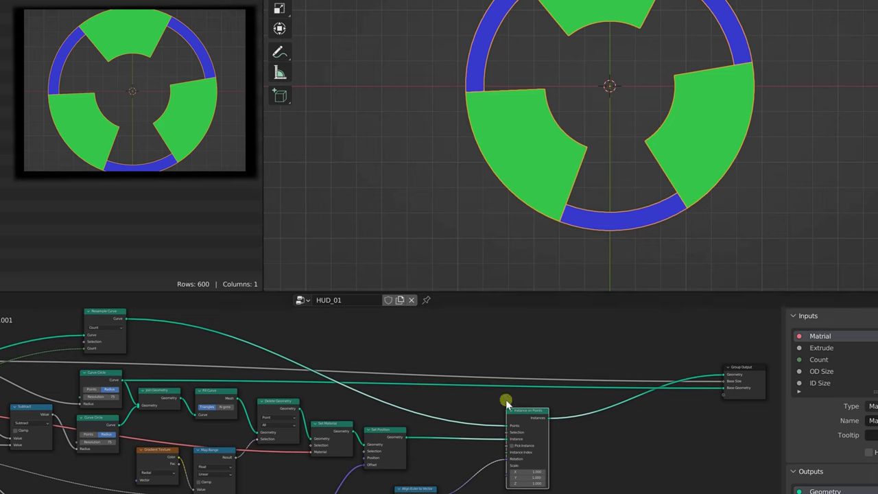
left_click_drag(536, 418, 521, 416)
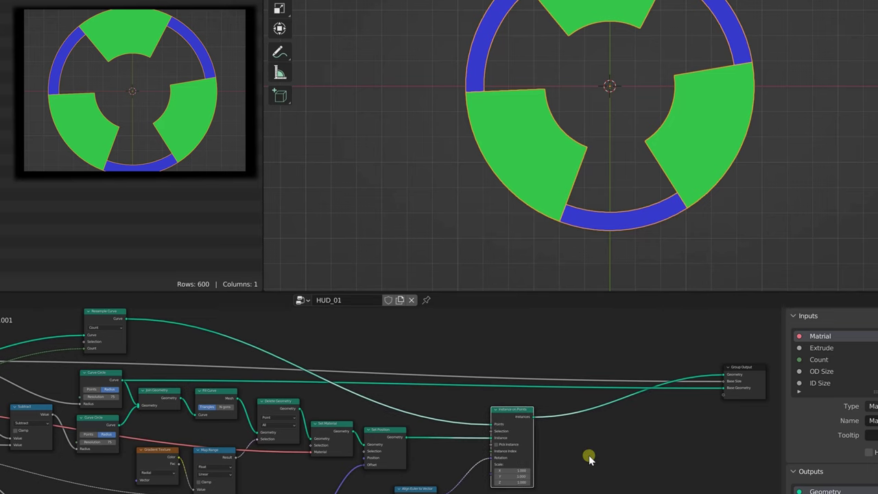
Insert a Transform node on the link between Instance on Points and Group Output, and move it closer to Group Output
key("shift+a")
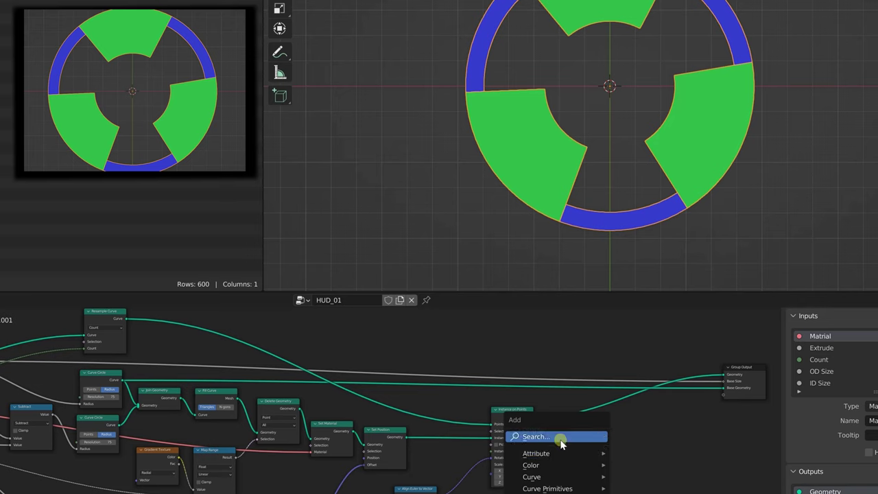
left_click(558, 437)
type("tran")
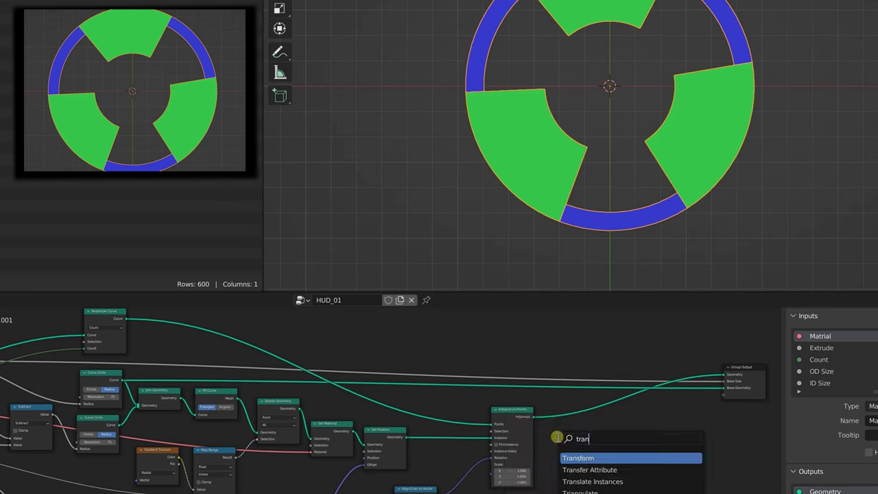
left_click(574, 458)
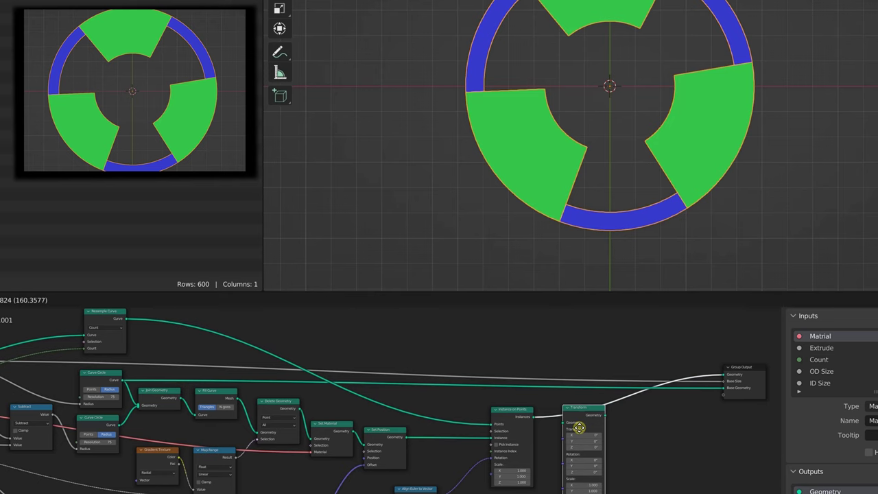
left_click(580, 427)
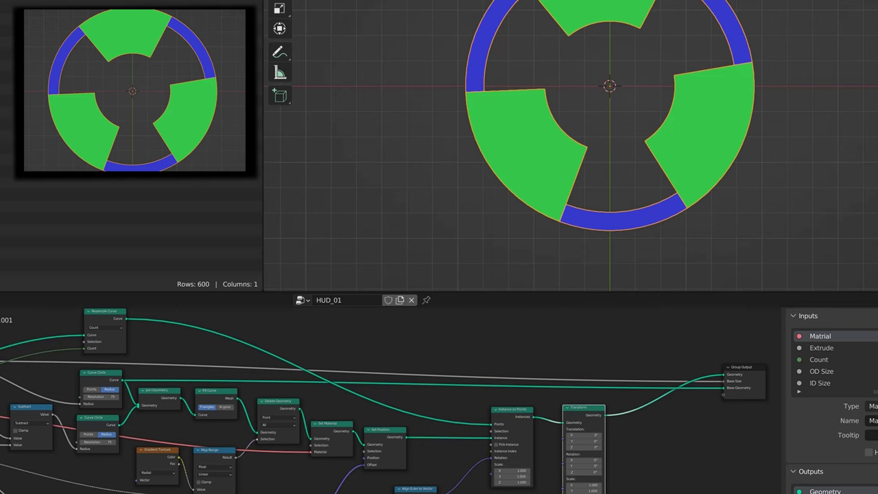
left_click_drag(588, 405, 660, 408)
Insert an Extrude Mesh node on the link between Instance on Points and the Transform node, making room for it first
left_click(573, 466)
key("shift+a")
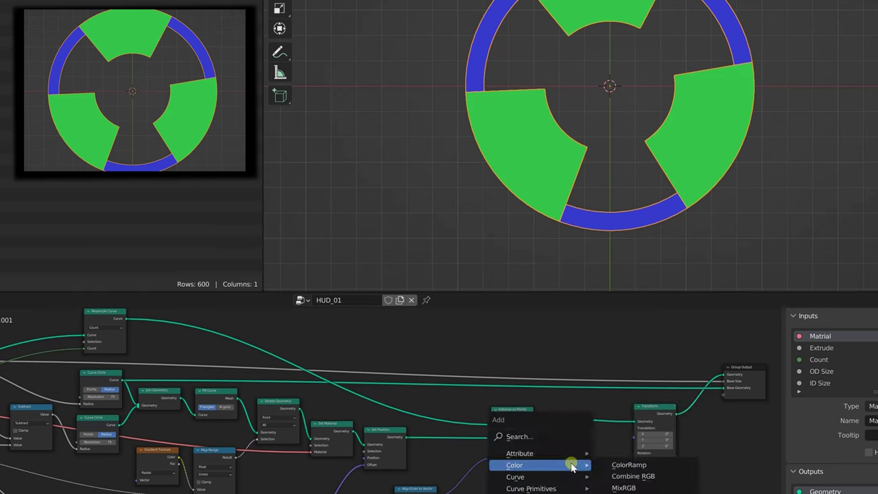
left_click(548, 438)
type("ex")
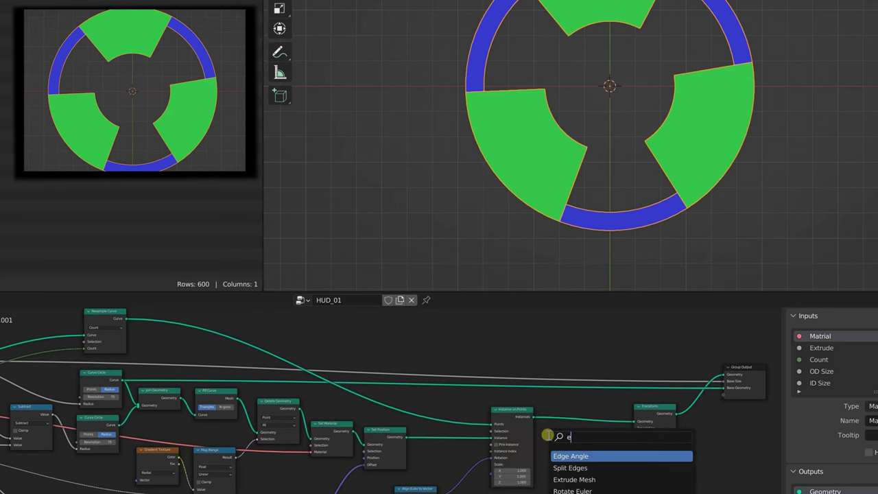
left_click(568, 456)
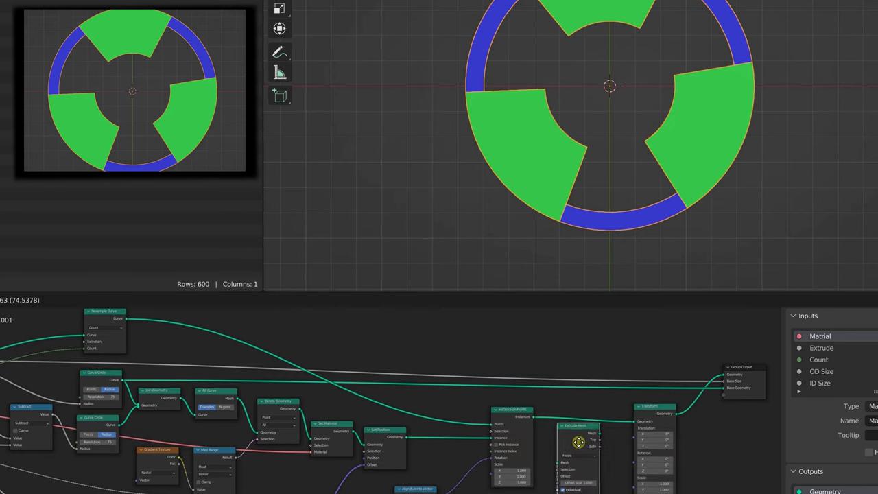
left_click(584, 430)
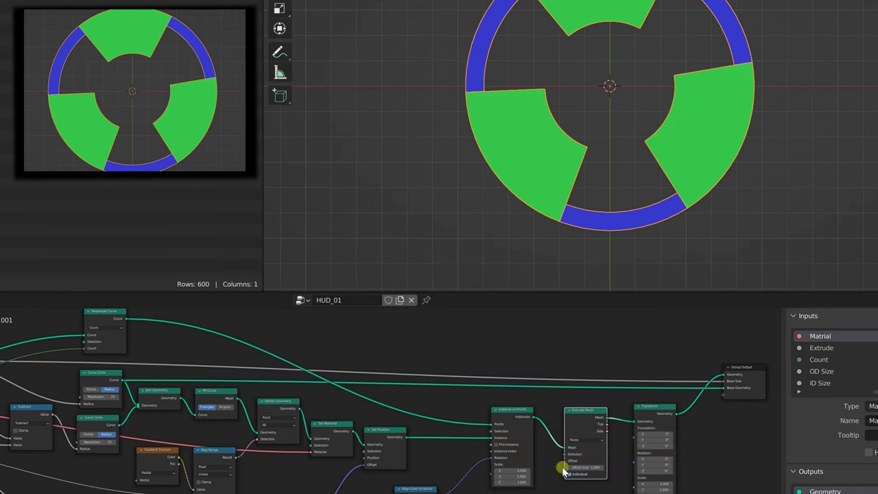
Link the Extrude Mesh node's Offset Scale to the group's Extrude input and set the outer segments' Extrude to 0 in the modifier
left_click_drag(567, 470, 30, 411)
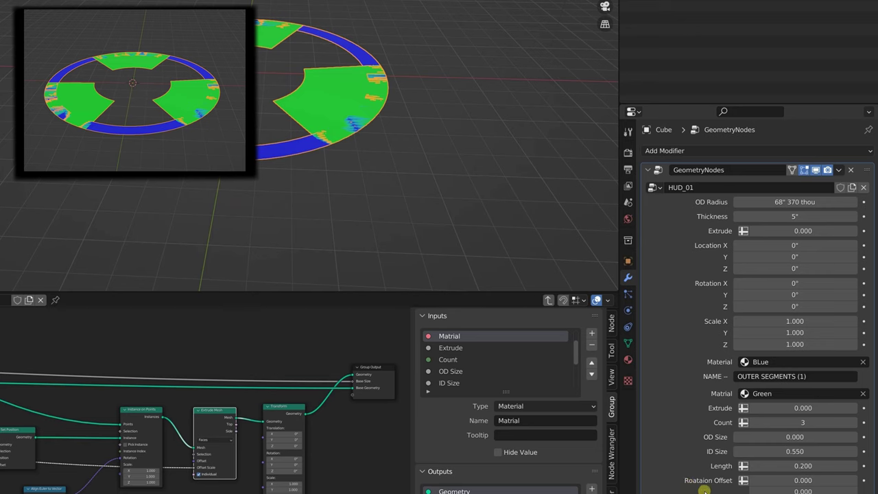
mouse_move(777, 409)
left_mouse_down()
mouse_move(799, 410)
mouse_move(789, 409)
left_mouse_up()
left_click(756, 412)
type("0")
key("Return")
scroll(245, 476, "right", 3, "ctrl")
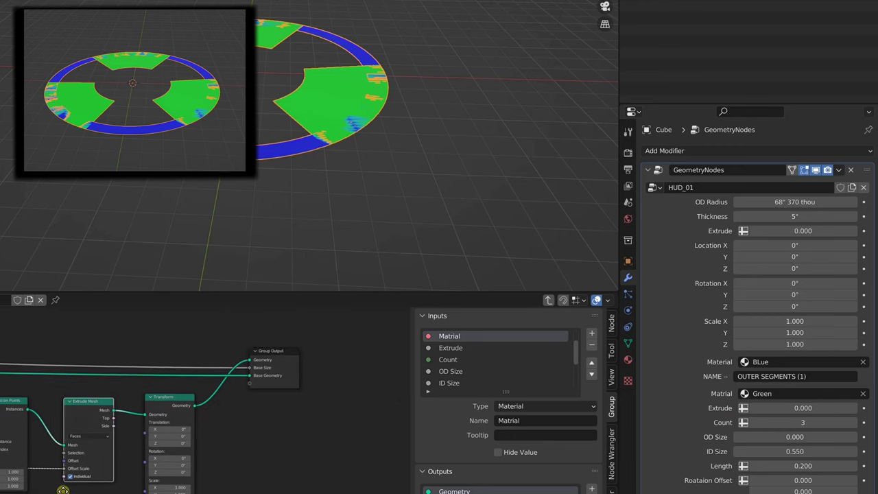
Move Group Output farther along and insert a Realize Instances node between Transform and Group Output
left_click_drag(288, 355, 370, 350)
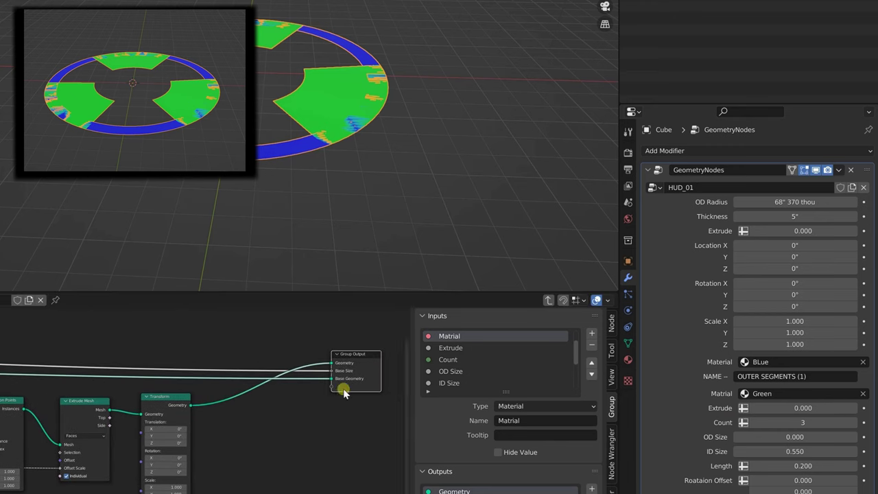
middle_click_drag(229, 445, 168, 439)
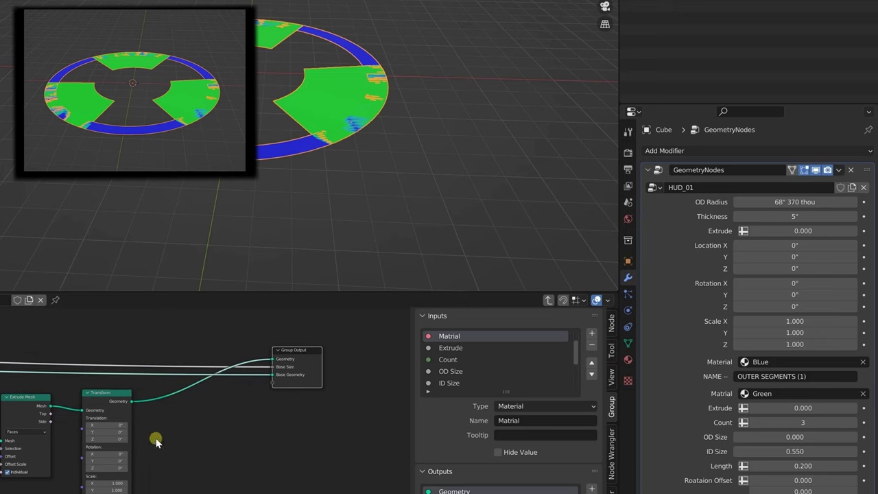
left_click(112, 396)
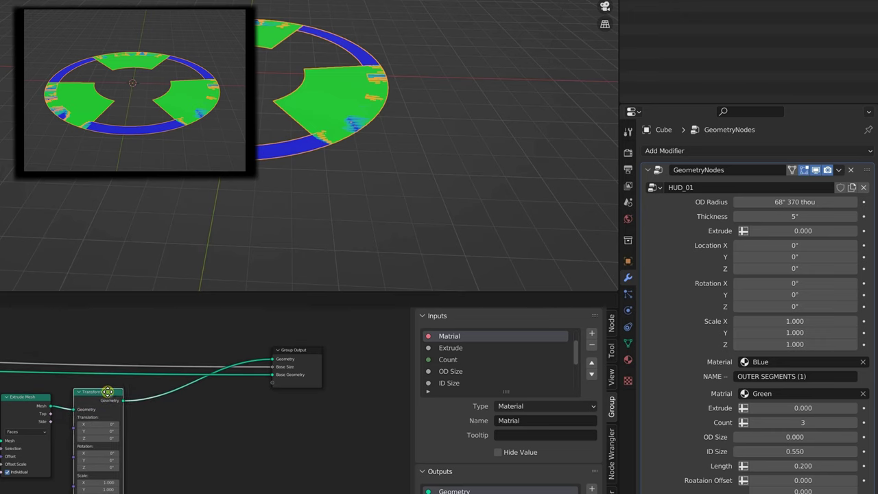
key("shift+a")
left_click(177, 442)
type("real")
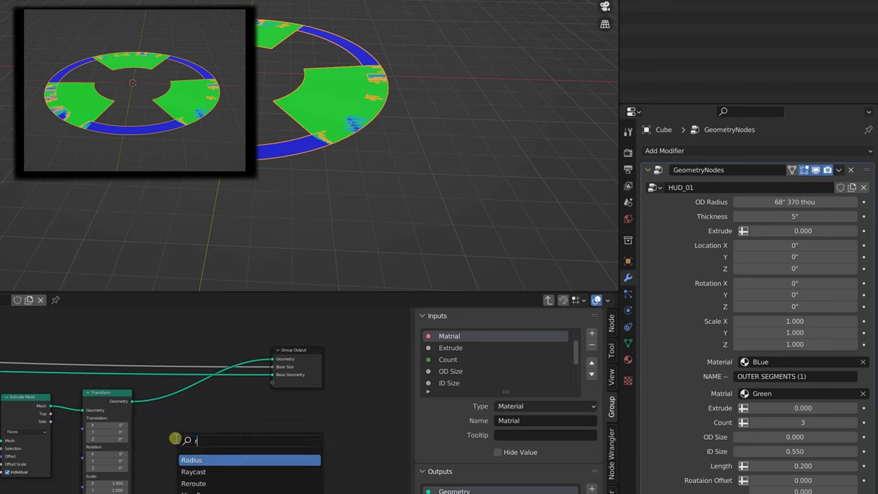
left_click(208, 460)
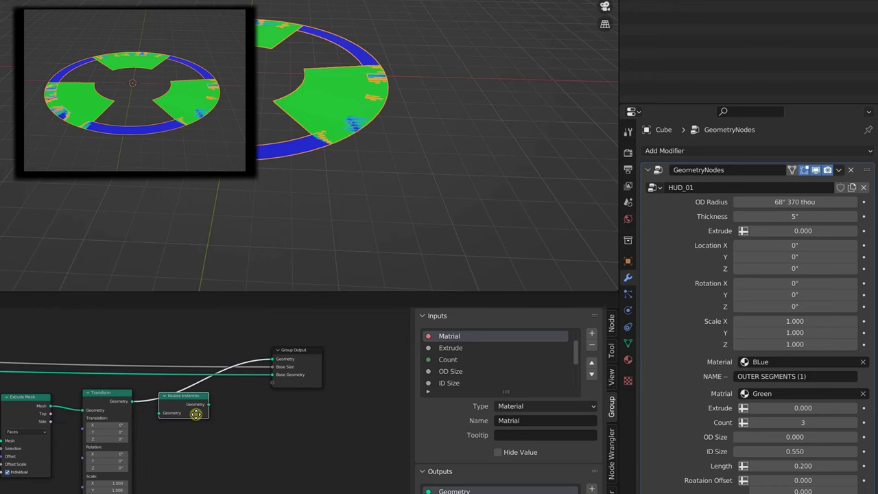
left_click(197, 412)
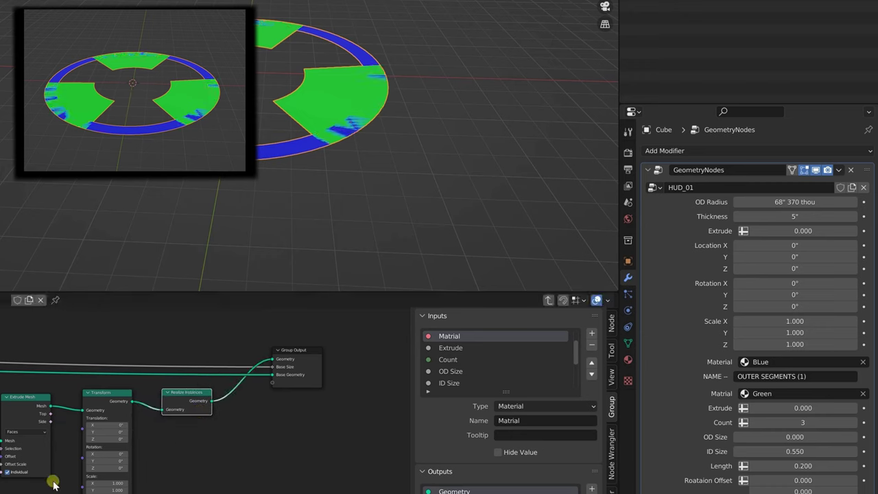
Move the Group Input node below the Instance on Points node, close to the end of the node chain
middle_click_drag(94, 399, 157, 408)
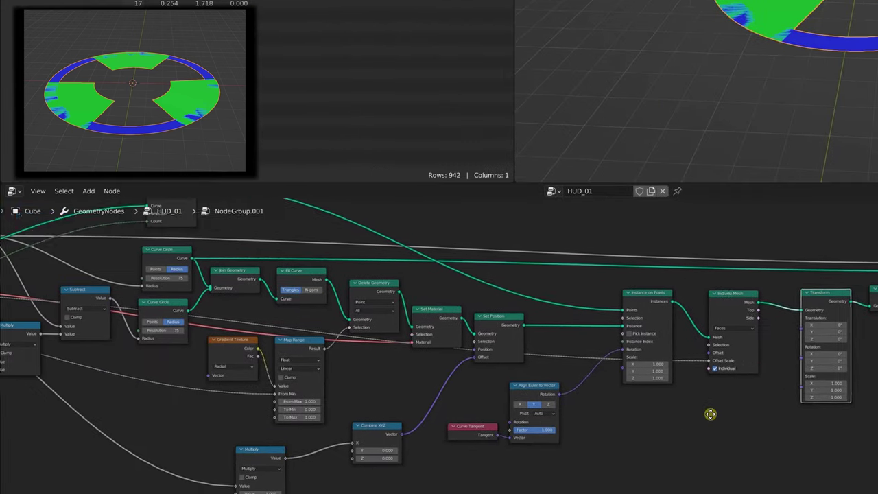
middle_click_drag(539, 443, 635, 431)
scroll(183, 450, "down", 2)
middle_click_drag(183, 451, 244, 429)
middle_click_drag(415, 399, 418, 402)
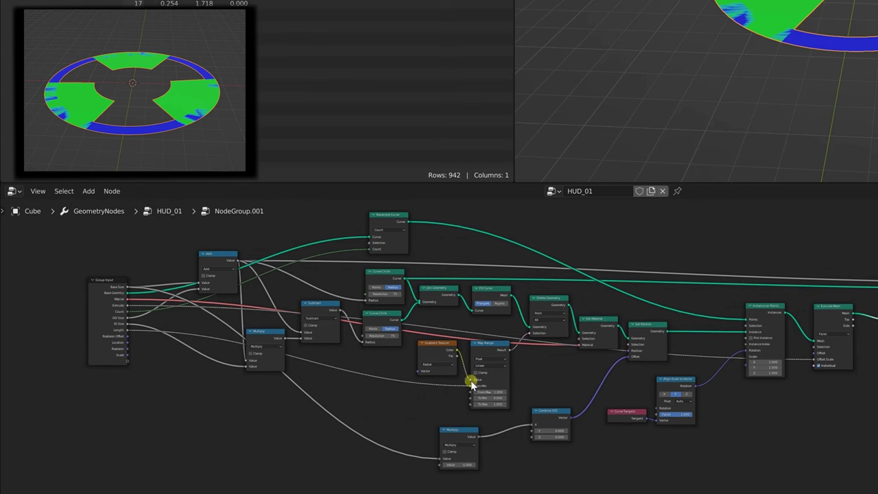
left_click_drag(107, 286, 756, 392)
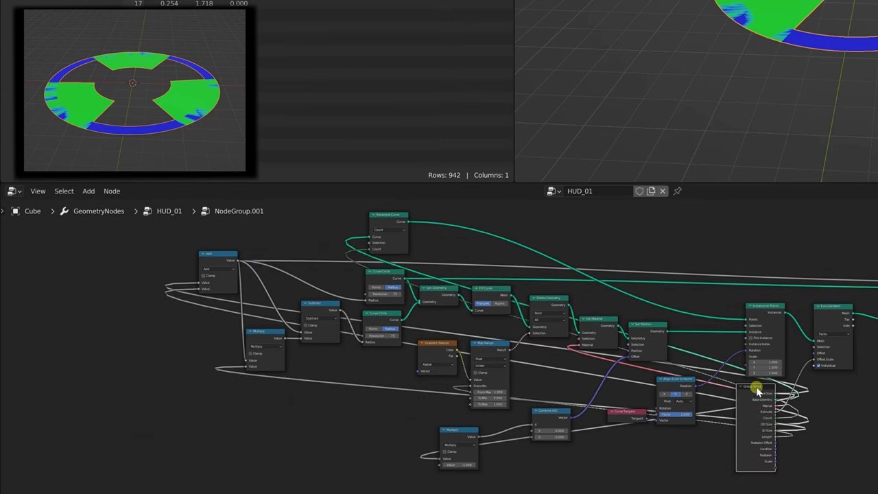
scroll(860, 410, "up", 2)
middle_click_drag(860, 410, 492, 304)
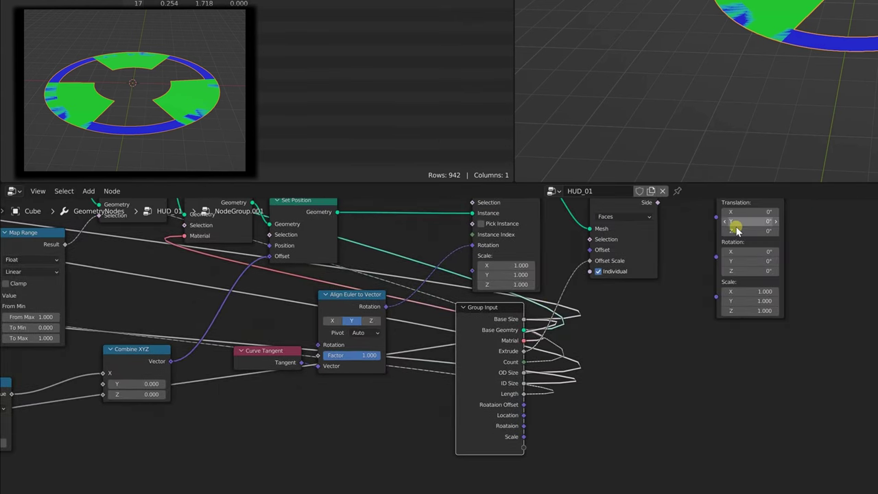
Connect the group's Location, Roataion and Scale inputs to the Transform node's Translation, Rotation and Scale
left_click_drag(750, 199, 785, 228)
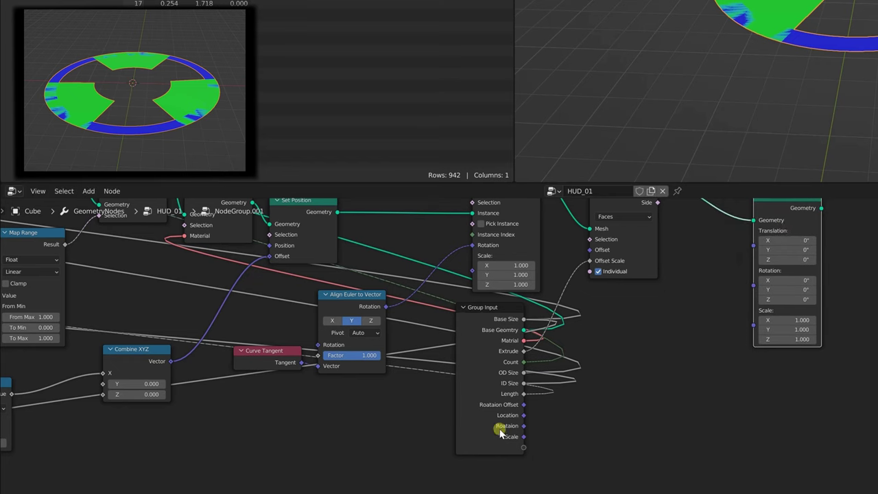
left_click_drag(753, 245, 524, 415)
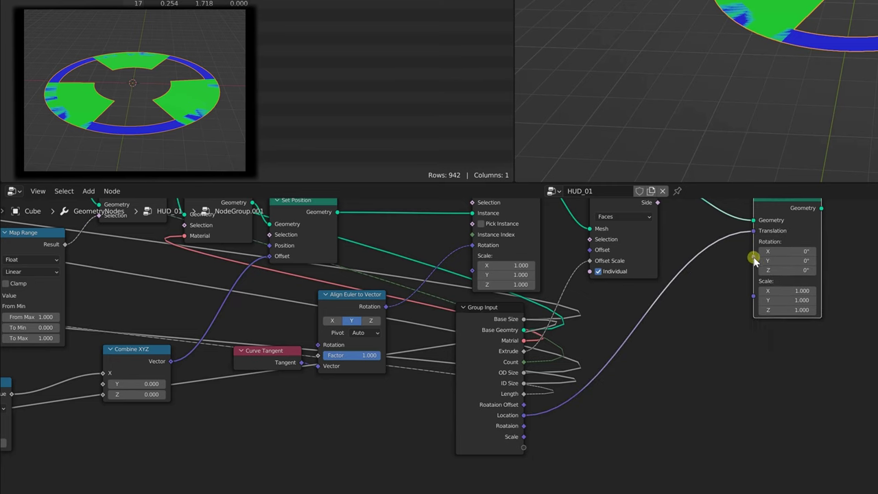
left_click_drag(753, 263, 524, 425)
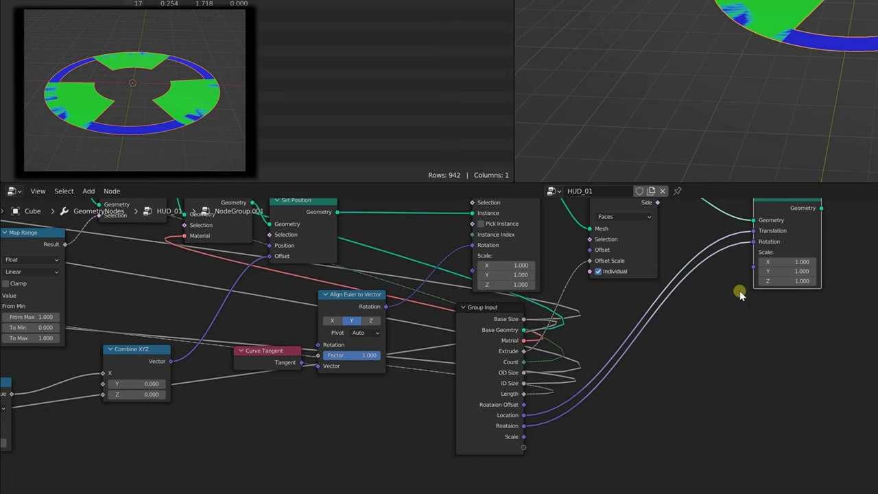
left_click_drag(752, 268, 524, 437)
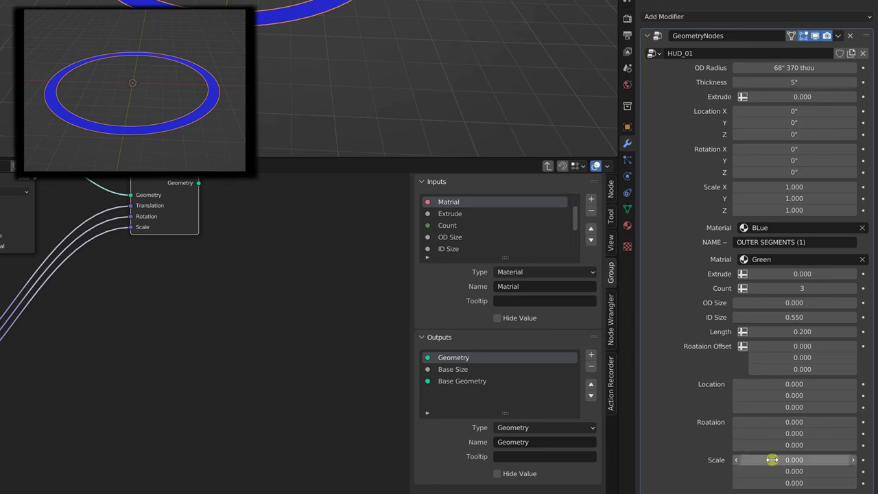
Set all three Scale values of the outer segments to 1 in the modifier
left_click_drag(773, 460, 775, 483)
type("1")
key("Return")
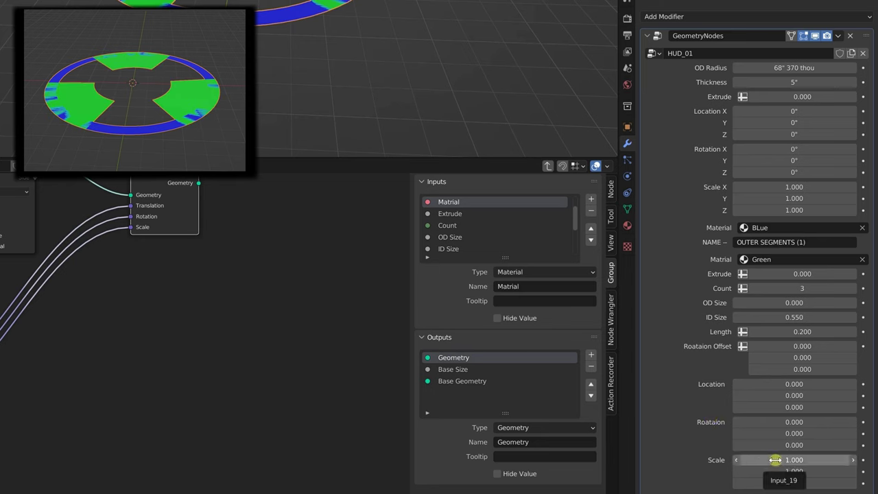
Try a Scale of 2 for the outer segments in the modifier, and return it to 1
mouse_move(774, 460)
left_mouse_down()
mouse_move(773, 481)
mouse_move(774, 460)
left_mouse_up()
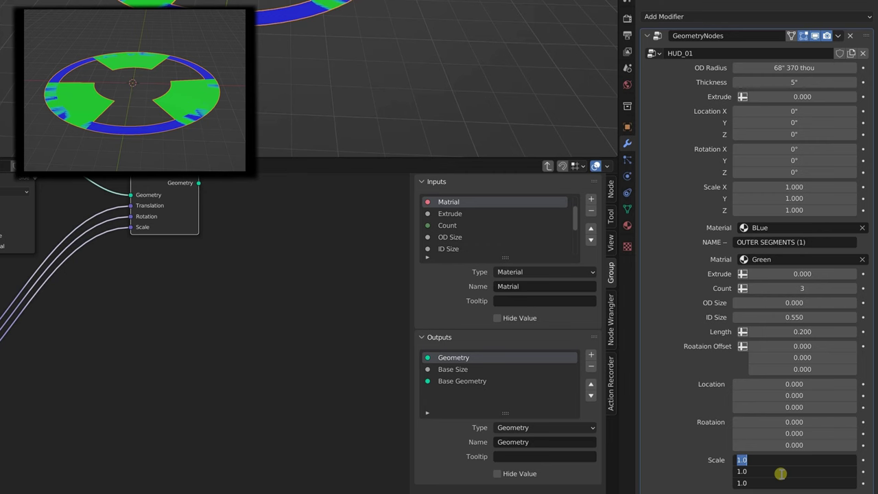
type("2")
key("Return")
mouse_move(764, 459)
left_mouse_down()
mouse_move(769, 487)
mouse_move(764, 457)
left_mouse_up()
type("1")
key("Return")
scroll(762, 418, "up", 2)
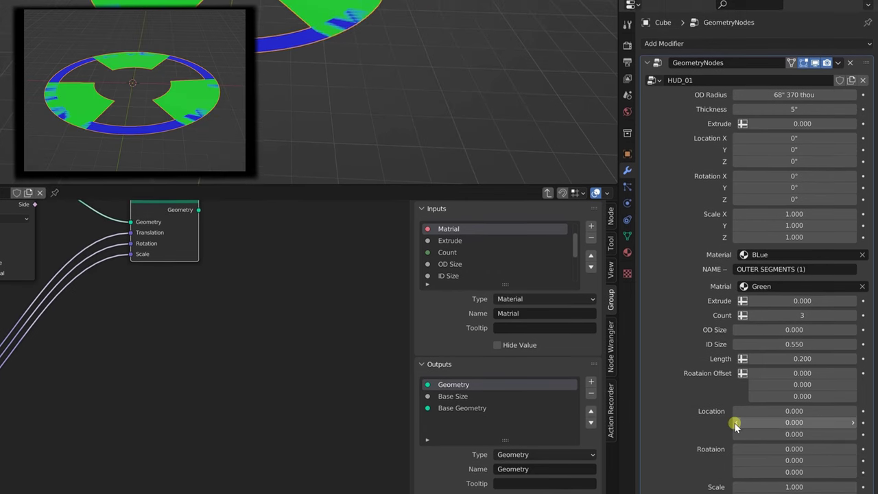
left_click_drag(759, 451, 737, 472)
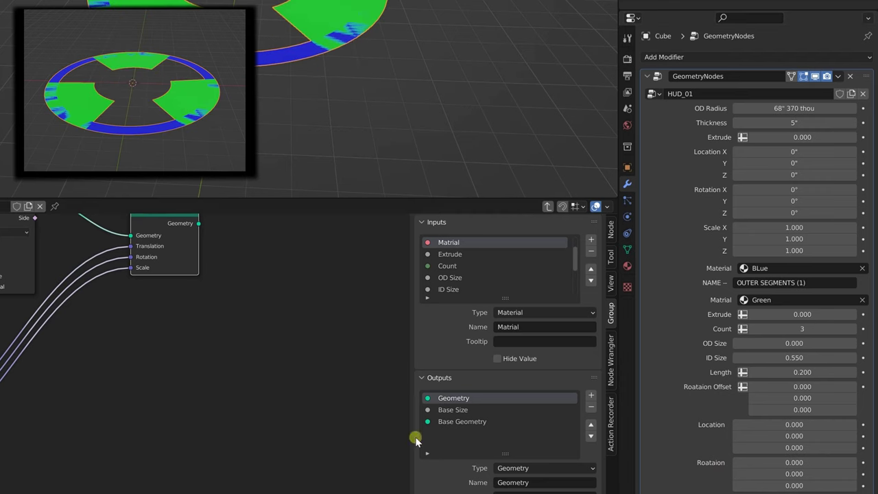
Move the Group Input node back to the start of the node chain
scroll(98, 402, "down", 2)
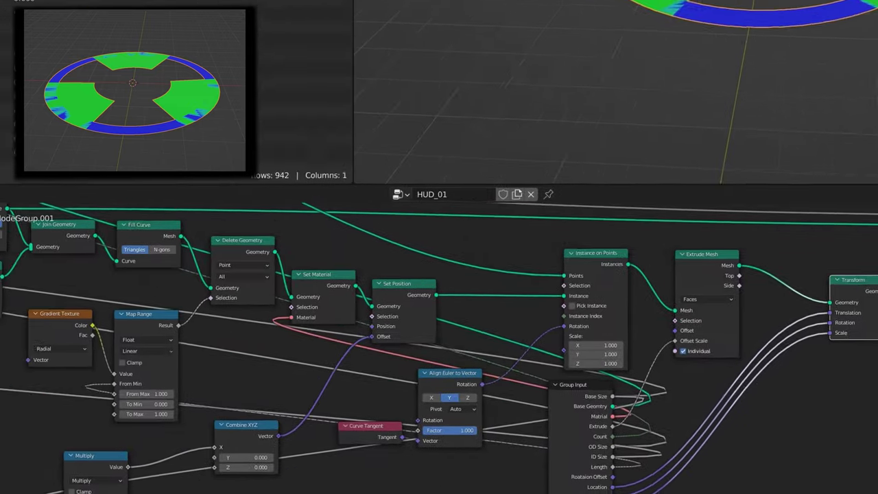
key("Home")
left_click_drag(558, 411, 25, 260)
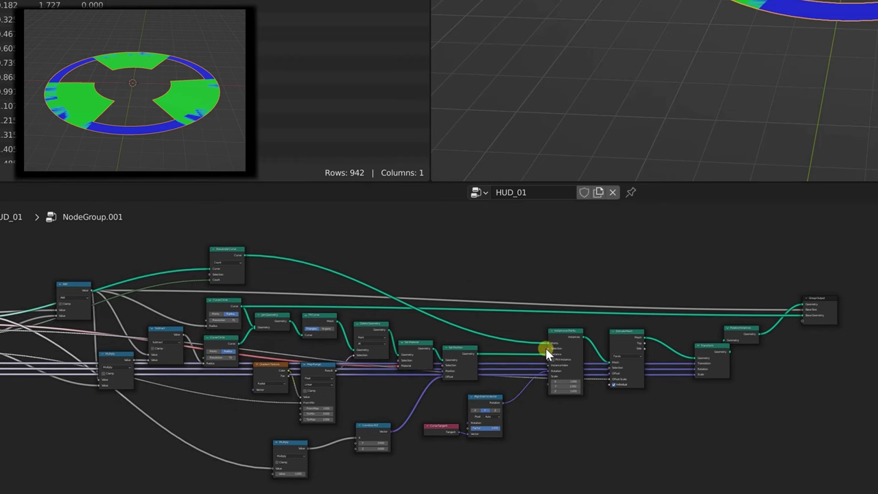
scroll(546, 352, "up", 2)
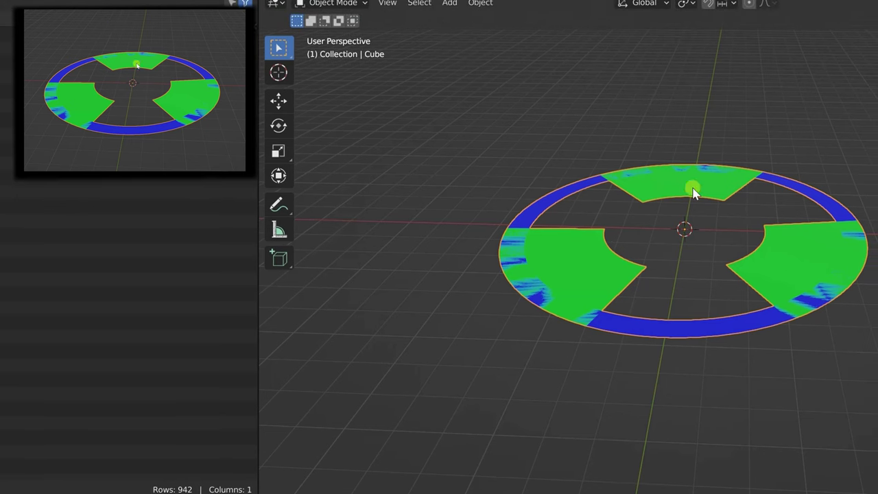
View the HUD element from the top and shift the nodes from Set Material through Group Output away from Delete Geometry
key("KP_7")
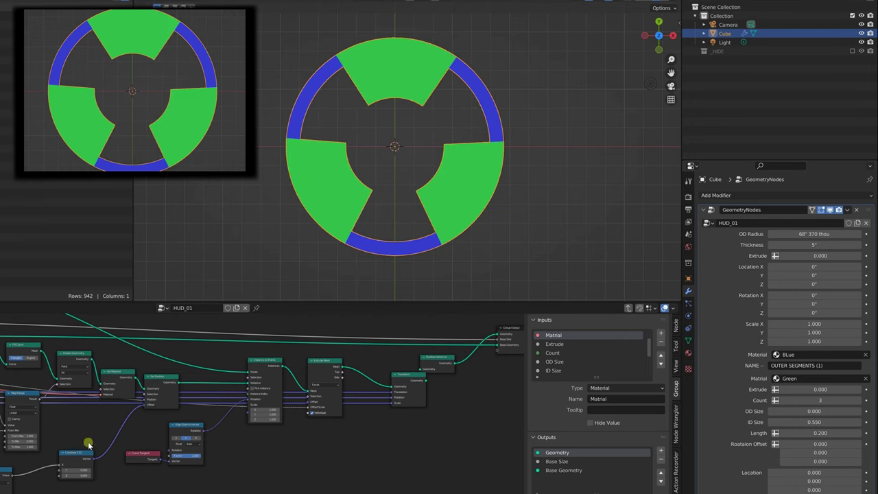
middle_click_drag(92, 429, 127, 439)
scroll(124, 434, "up", 1)
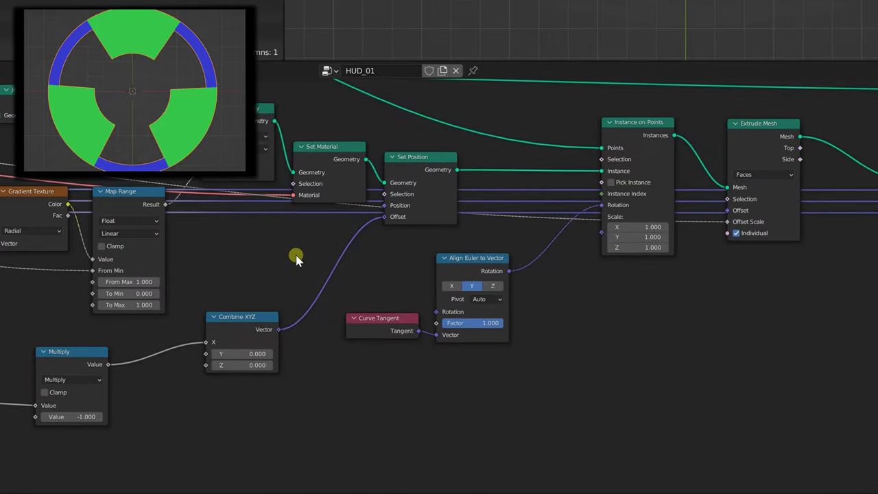
scroll(288, 267, "down", 3)
middle_click_drag(285, 266, 175, 270)
left_click_drag(193, 116, 635, 393)
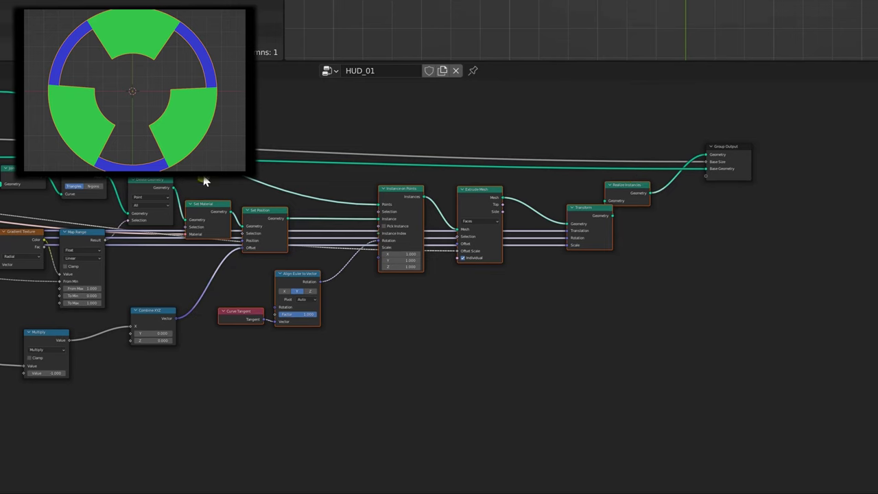
left_click_drag(186, 108, 820, 339)
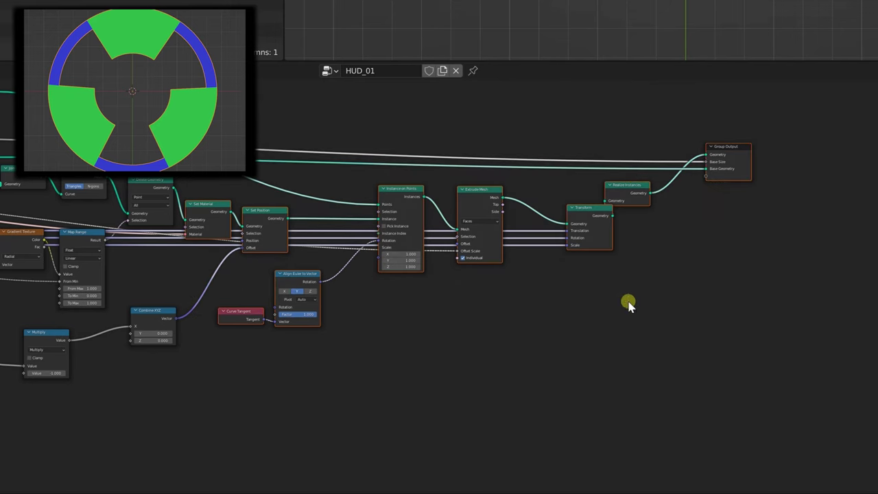
left_click_drag(221, 218, 433, 206)
left_click(247, 284)
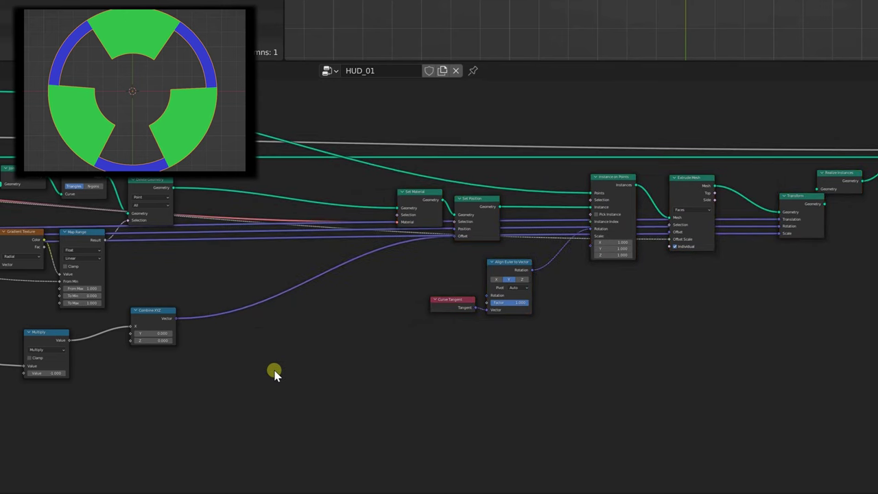
Insert a Transform node on the link between Delete Geometry and Set Material
key("shift+a")
left_click(234, 231)
type("tran")
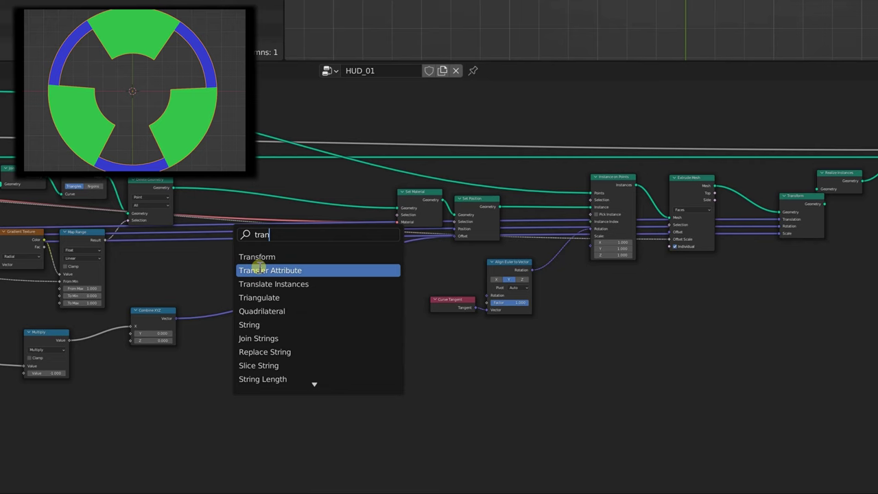
left_click(259, 257)
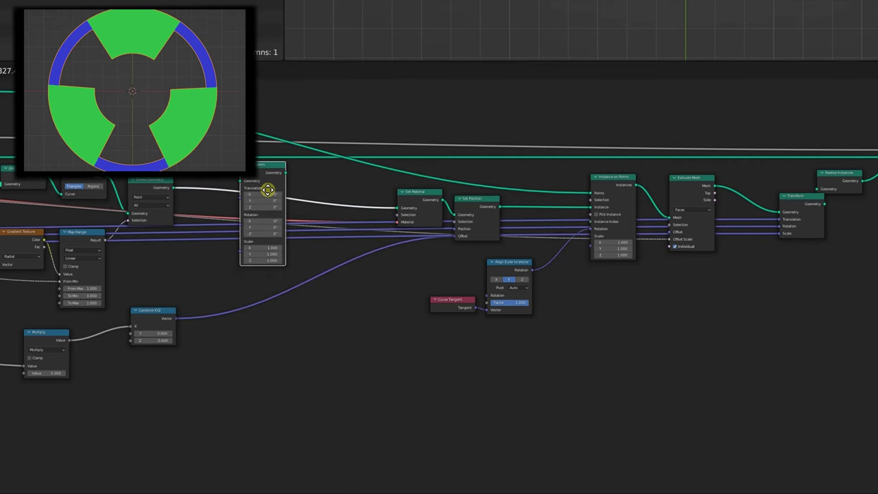
left_click(267, 190)
scroll(192, 265, "down", 3)
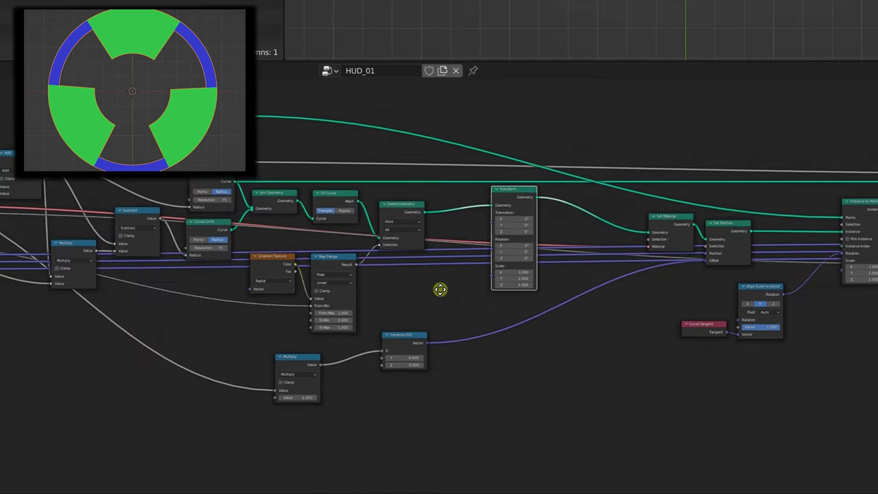
Try linking the Roataion Offset input to the inserted Transform node's Rotation, with a Z offset of -0.010 in the modifier
middle_click_drag(267, 296, 304, 304)
scroll(303, 304, "up", 2)
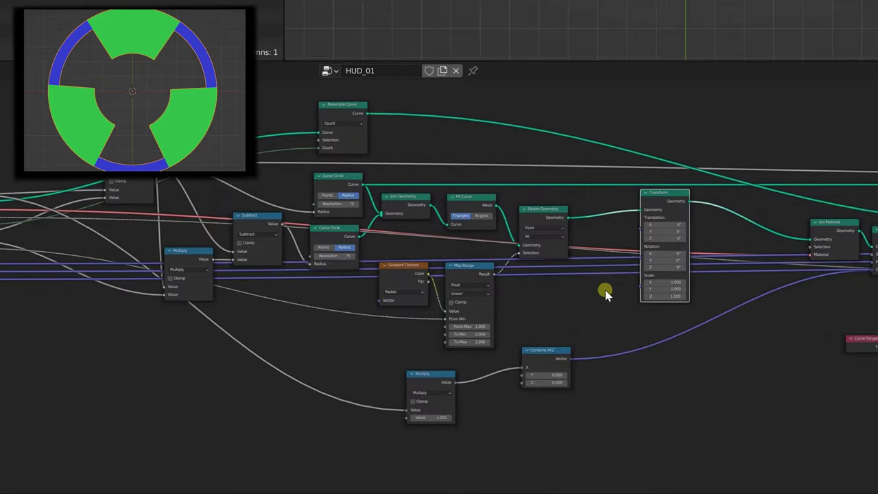
left_click_drag(656, 265, 63, 259)
middle_click_drag(816, 151, 527, 156)
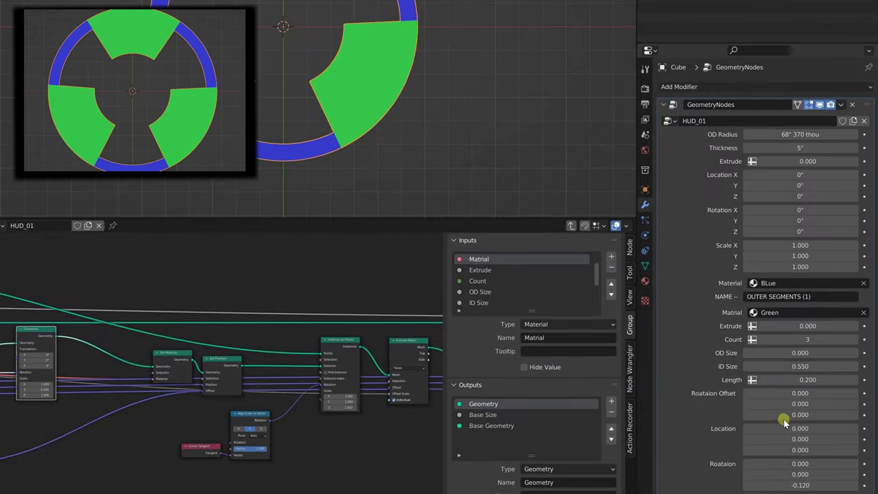
mouse_move(783, 417)
left_mouse_down()
mouse_move(833, 435)
mouse_move(787, 437)
mouse_move(783, 415)
left_mouse_up()
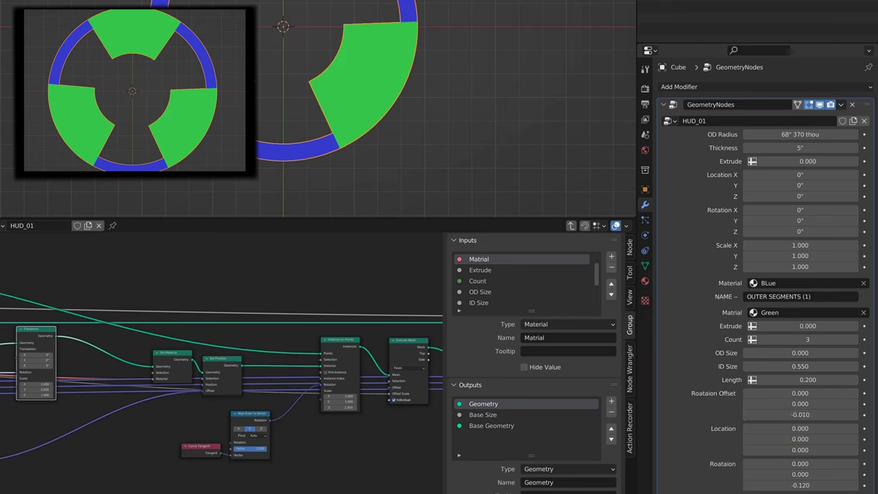
Try driving the outer segments' Z Roataion with the expression #frame and play the animation
left_click(780, 485)
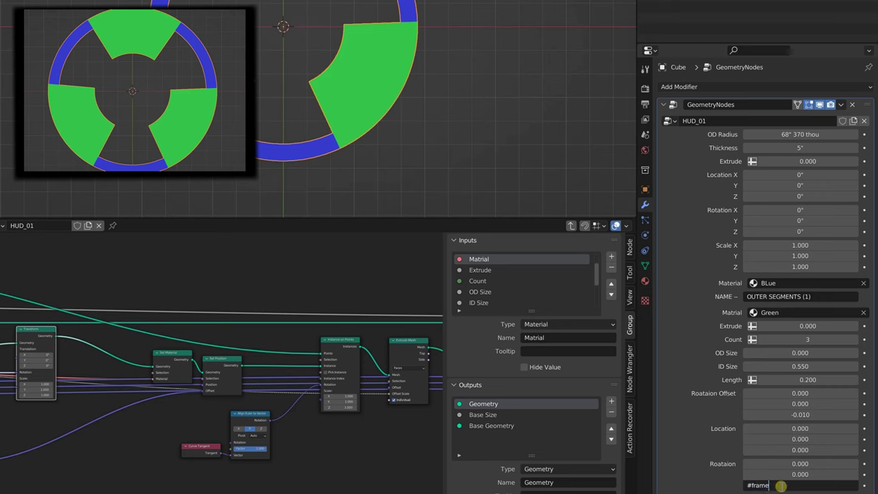
type("#frame")
key("Return")
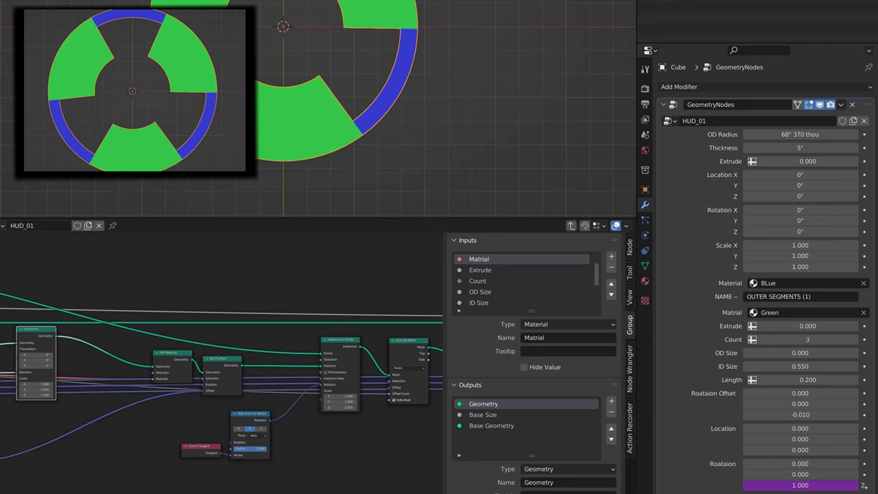
key("space")
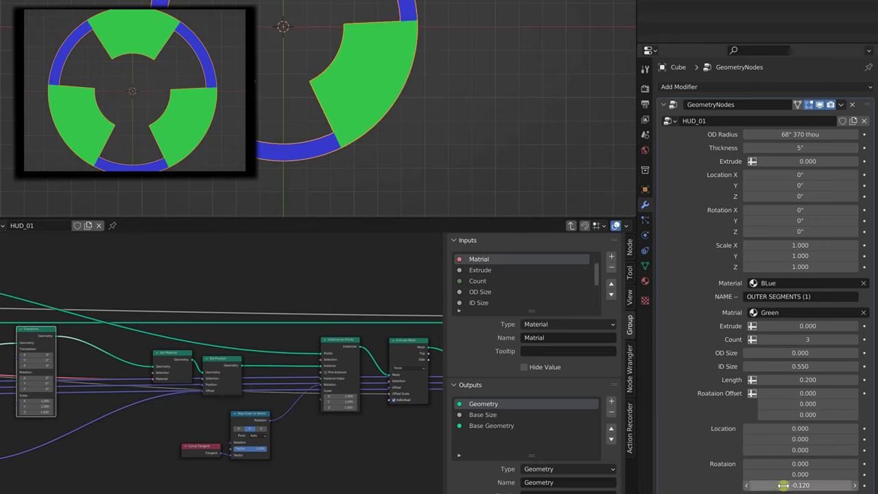
Reset the outer segments' Z Roataion value to 0 in the modifier
key("BackSpace")
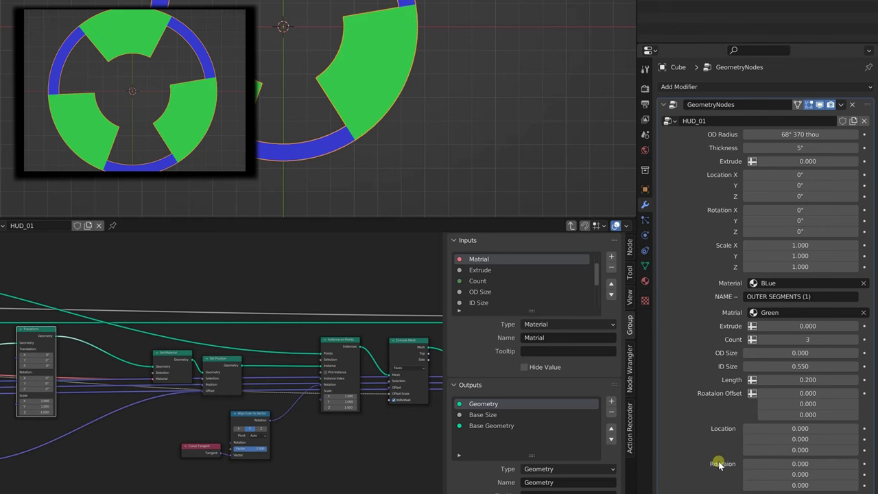
scroll(31, 431, "down", 3)
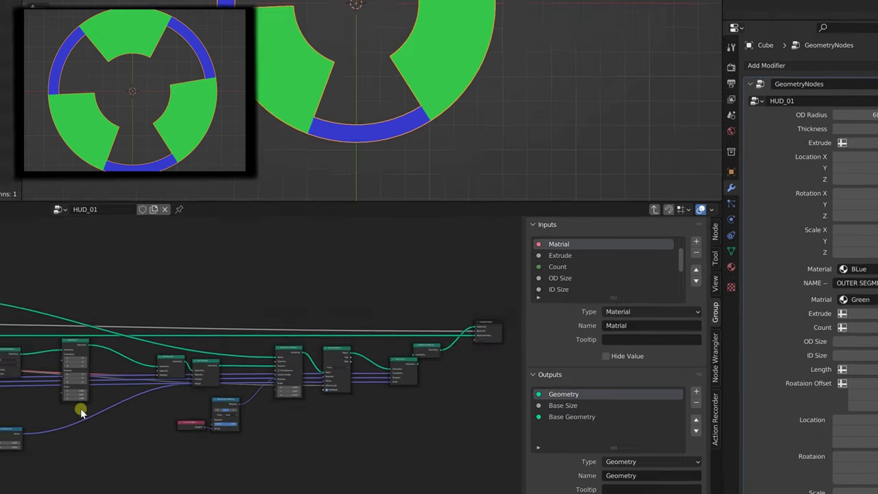
middle_click_drag(347, 391, 356, 355)
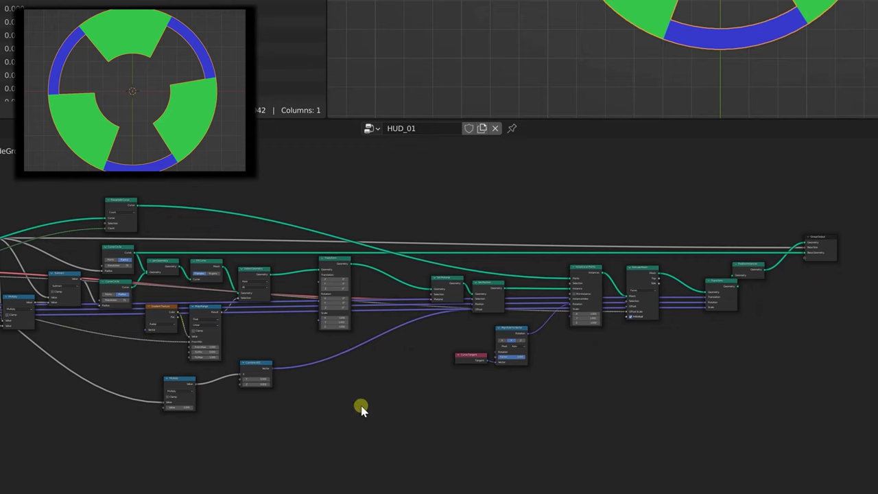
Leave the node group, rename it Block Segments, and size its node so the full name fits
key("Tab")
middle_click_drag(231, 333, 177, 310)
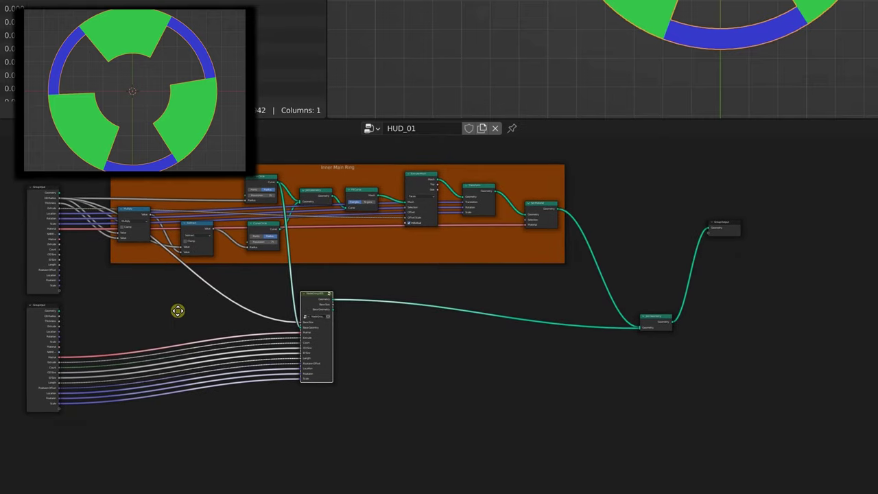
scroll(382, 389, "up", 2)
scroll(382, 371, "up", 2)
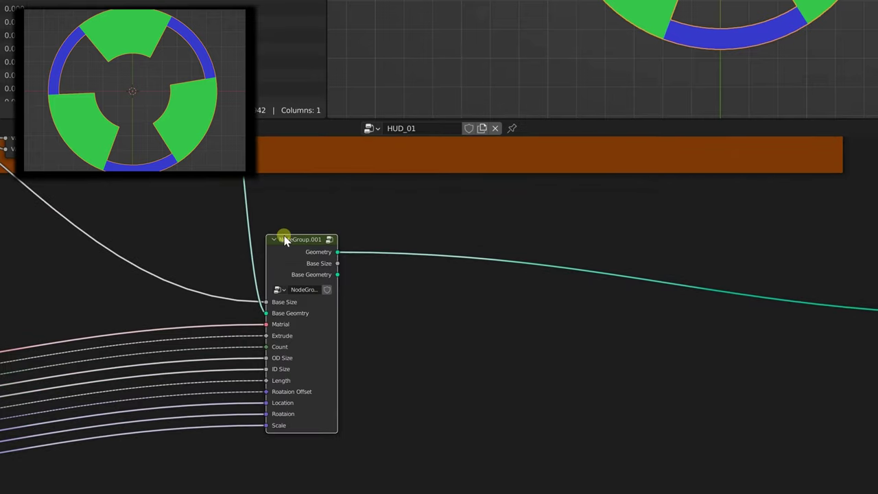
left_click_drag(335, 307, 435, 330)
double_click(330, 289)
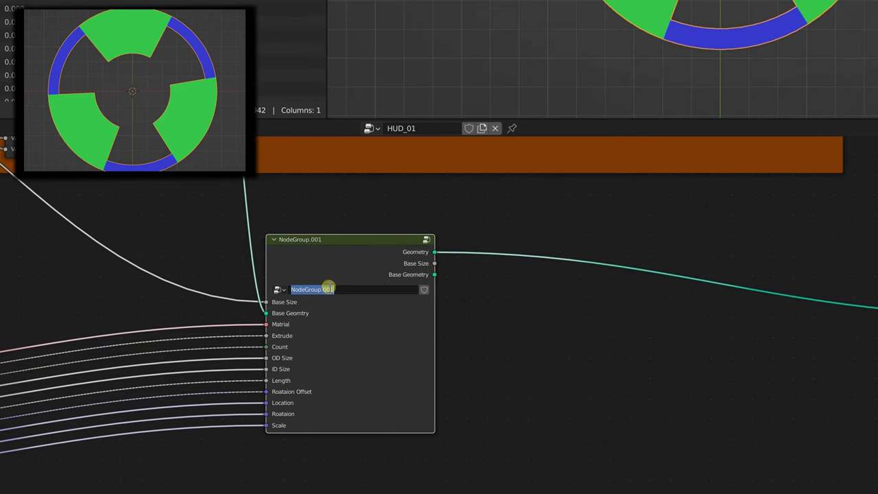
type("Segments")
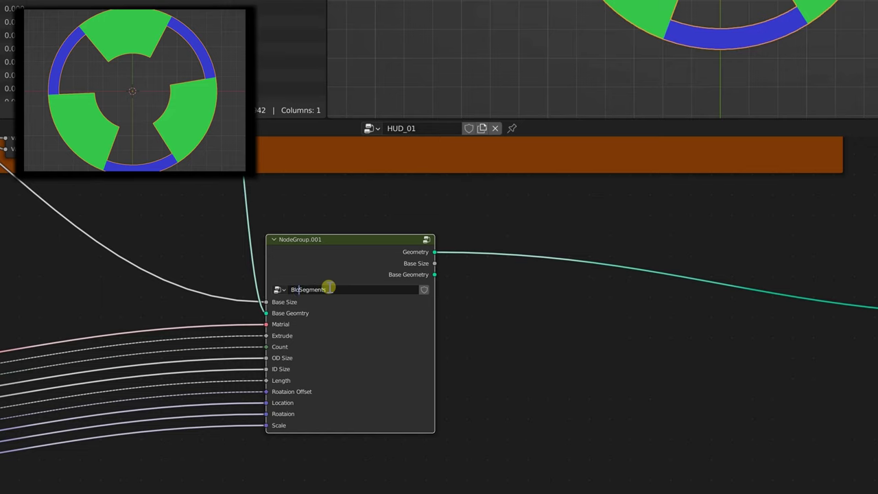
key("Return")
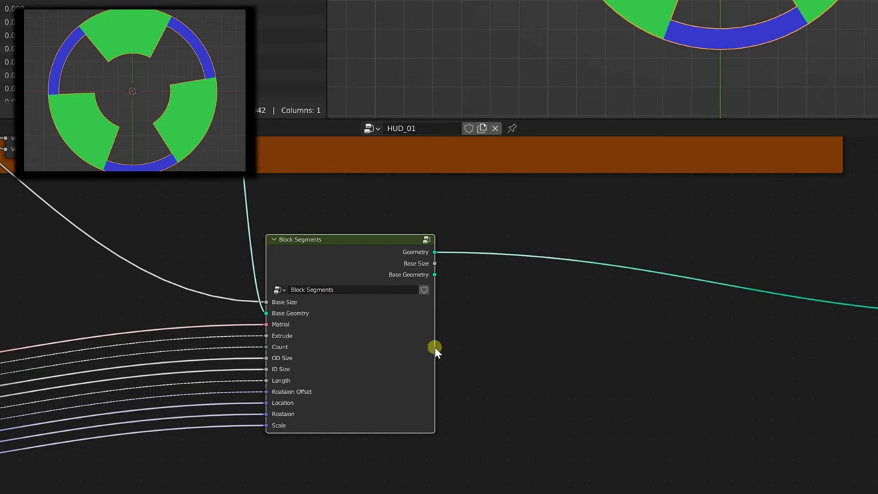
left_click_drag(431, 347, 352, 346)
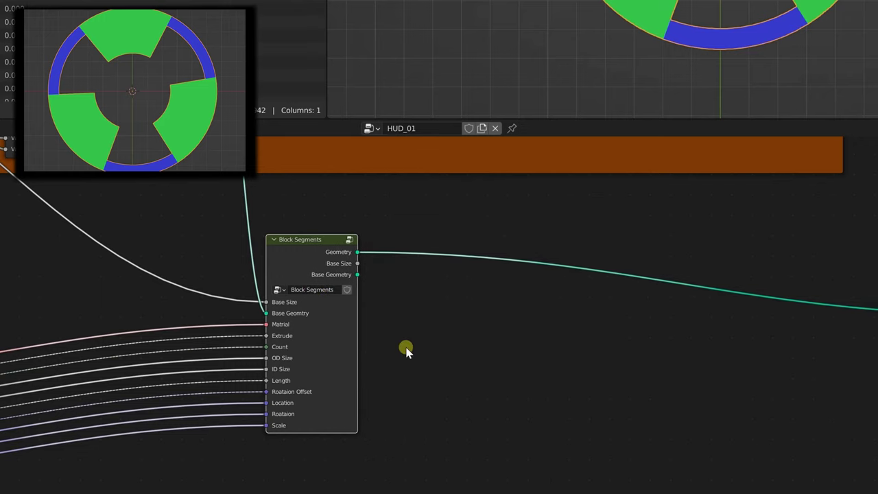
Duplicate the Block Segments node and place the copy between the original and Join Geometry, lower in the node tree
middle_click_drag(406, 350, 208, 310)
scroll(216, 309, "down", 3)
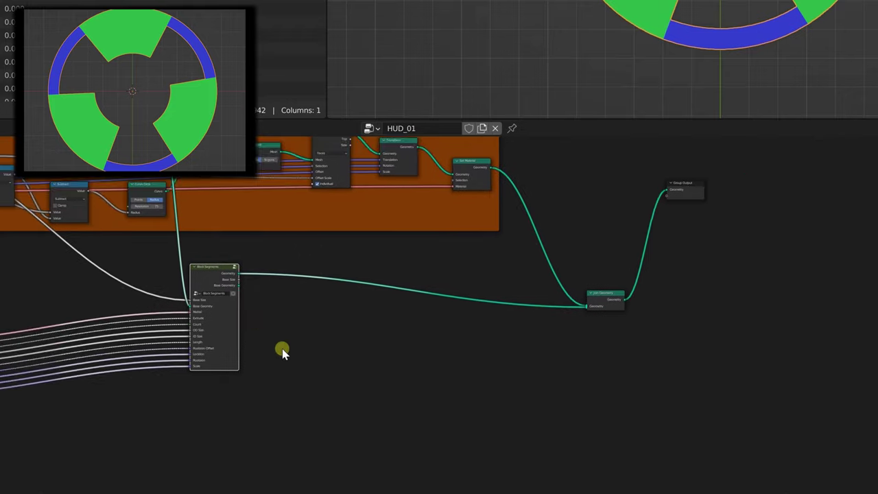
middle_click_drag(283, 351, 264, 340)
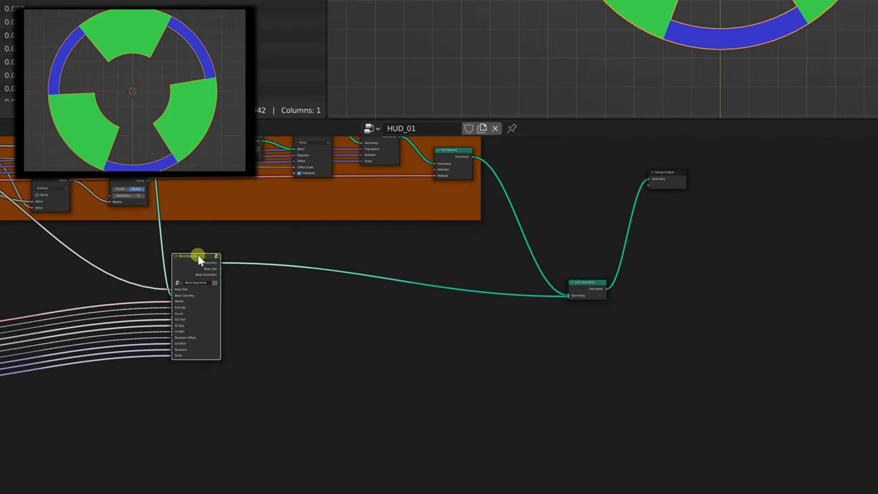
key("shift+d")
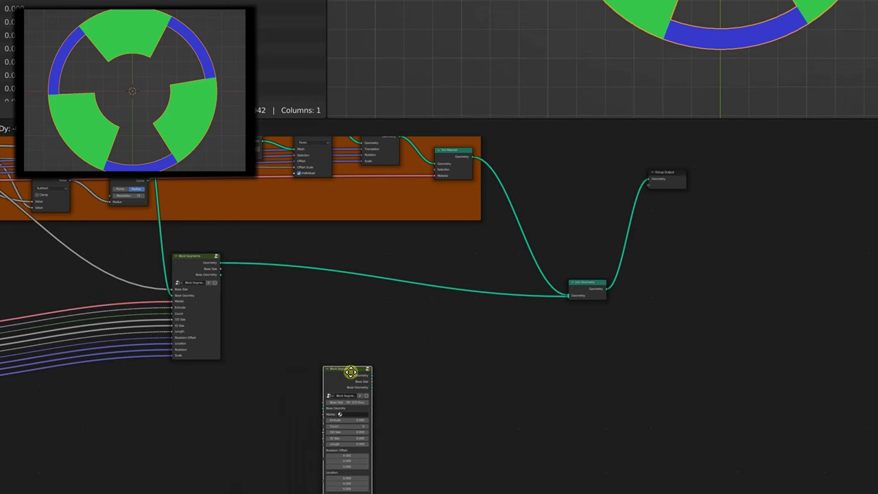
left_click(354, 369)
scroll(320, 268, "down", 2)
middle_click_drag(309, 237, 306, 257)
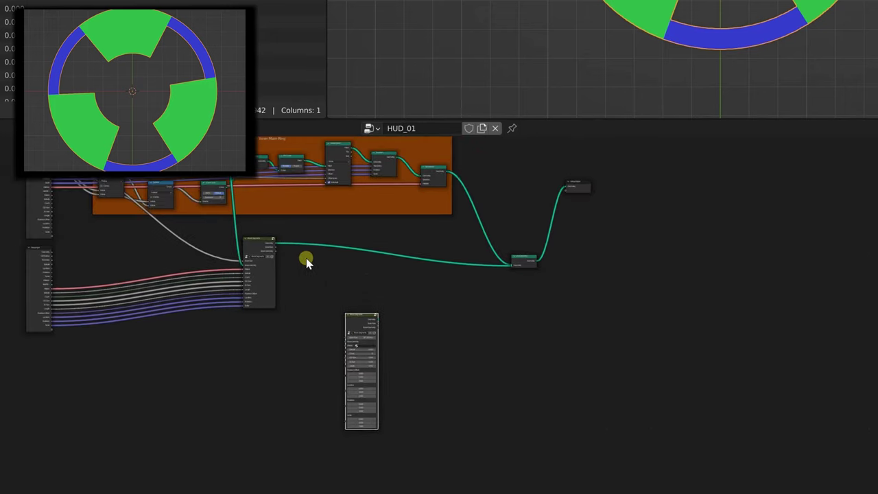
Link the first Block Segments node's Base Size and Base Geometry outputs to the copy, and the copy's Geometry output to Join Geometry
scroll(306, 256, "up", 4)
middle_click_drag(276, 212, 278, 286)
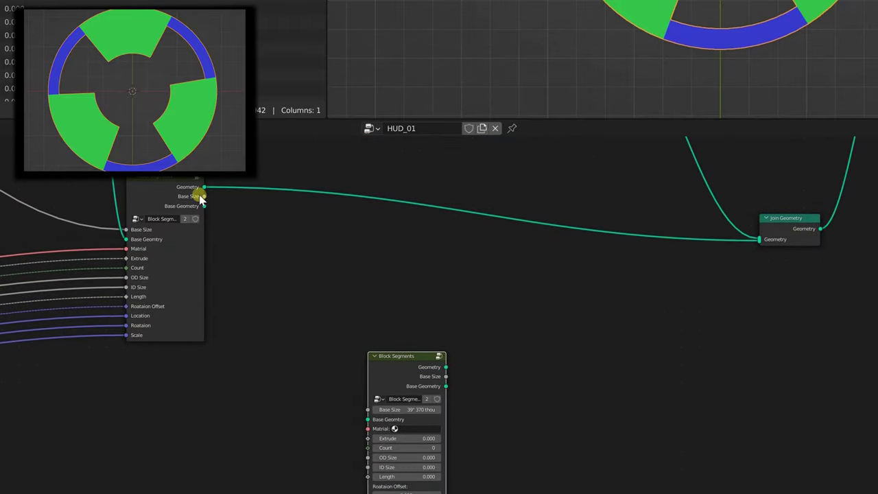
left_click_drag(203, 196, 365, 410)
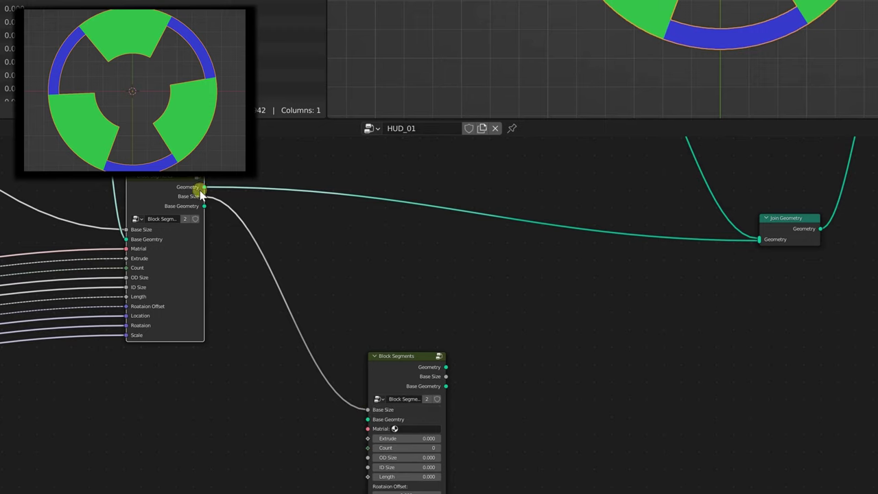
left_click_drag(204, 206, 369, 423)
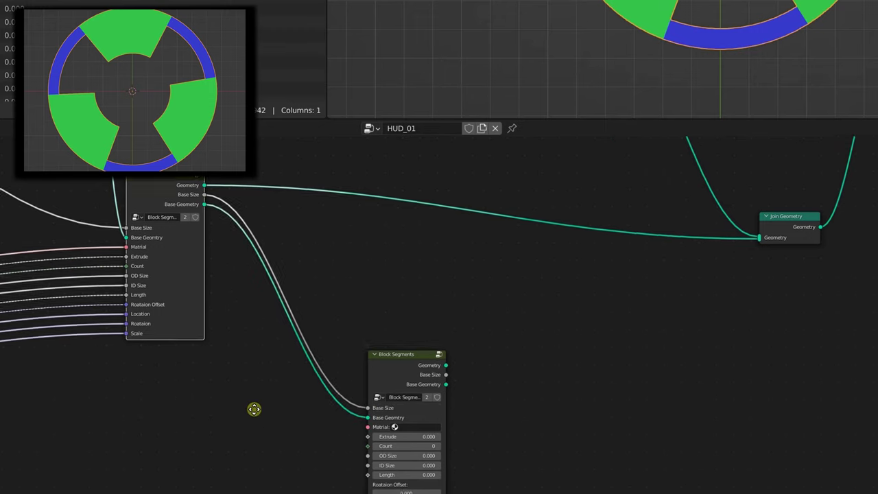
middle_click_drag(253, 410, 139, 386)
left_click_drag(331, 334, 646, 214)
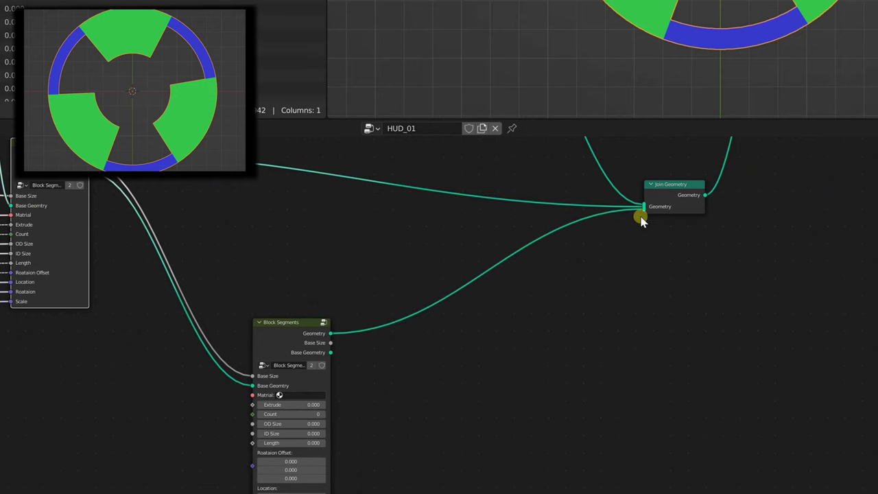
Duplicate the second Group Input node and place the copy ahead of the second Block Segments node
middle_click_drag(219, 320, 523, 196)
scroll(237, 284, "down", 2)
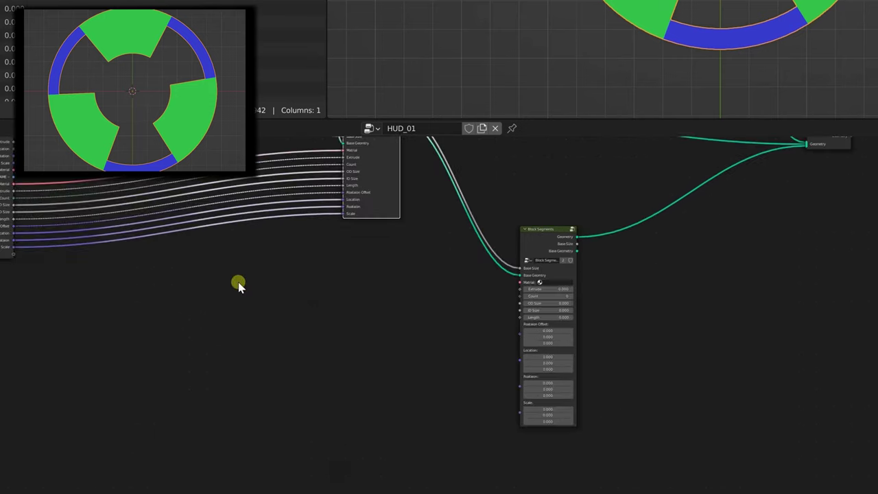
scroll(229, 298, "up", 2)
scroll(179, 327, "down", 2)
left_click_drag(53, 151, 50, 219)
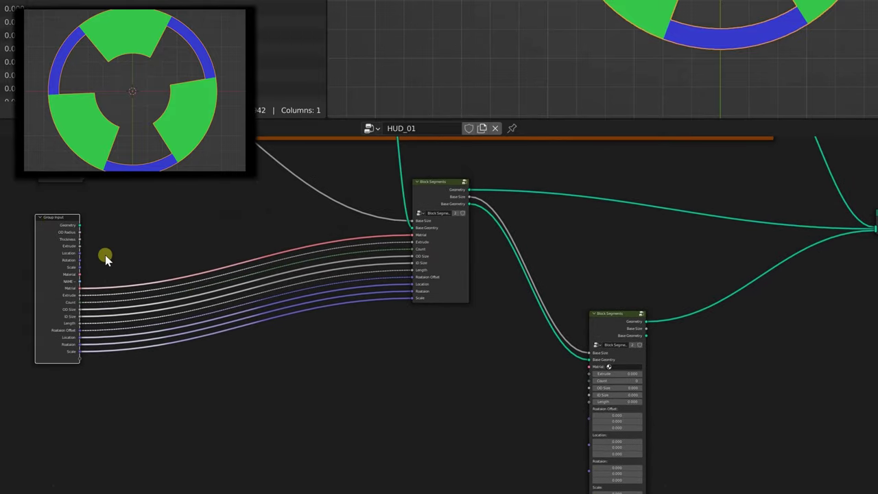
key("shift+d")
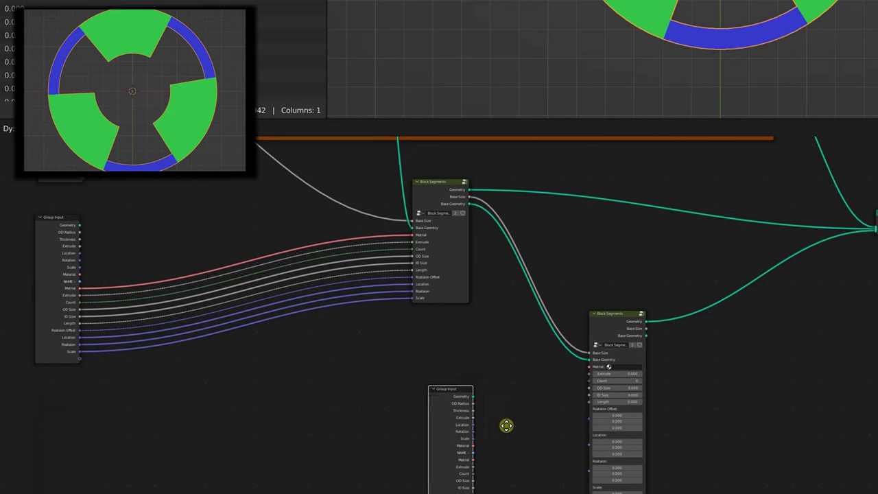
left_click(482, 402)
Compare the copied Group Input's sockets with the unconnected inputs of the second Block Segments node
scroll(482, 402, "up", 2)
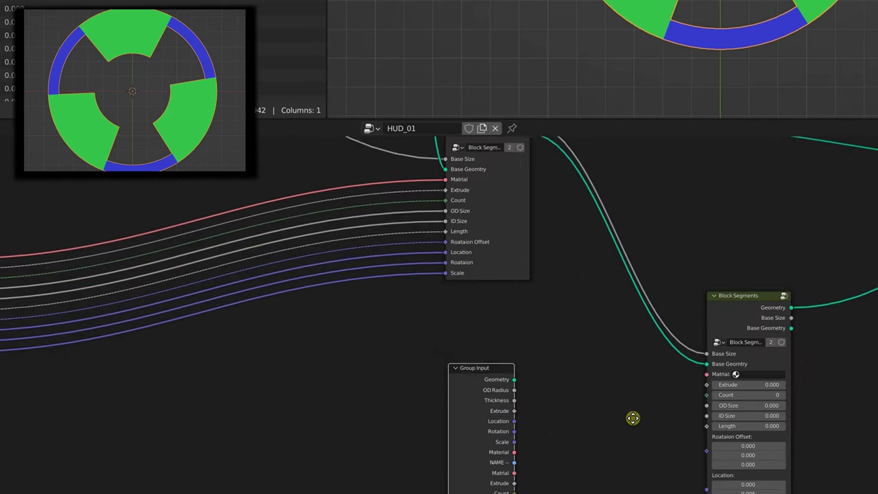
middle_click_drag(633, 418, 447, 299)
scroll(446, 299, "up", 1)
middle_click_drag(469, 261, 296, 286)
scroll(295, 286, "up", 1)
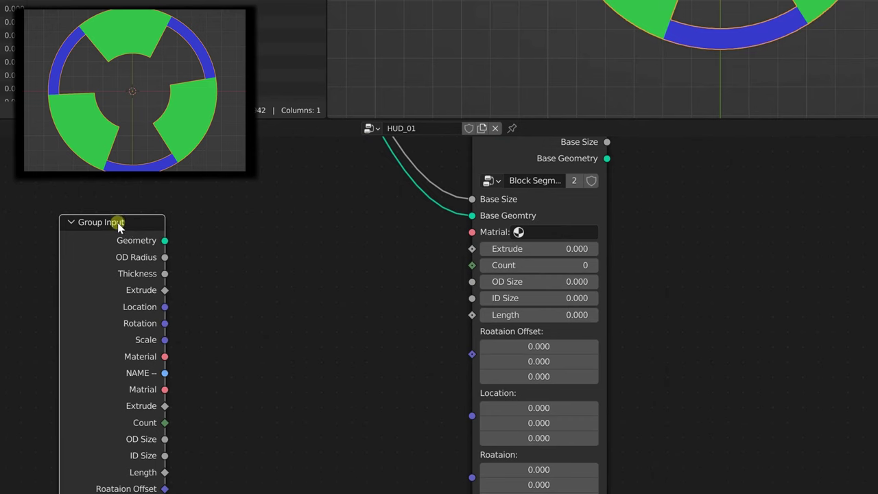
mouse_move(232, 301)
middle_mouse_down()
mouse_move(249, 290)
mouse_move(230, 293)
middle_mouse_up()
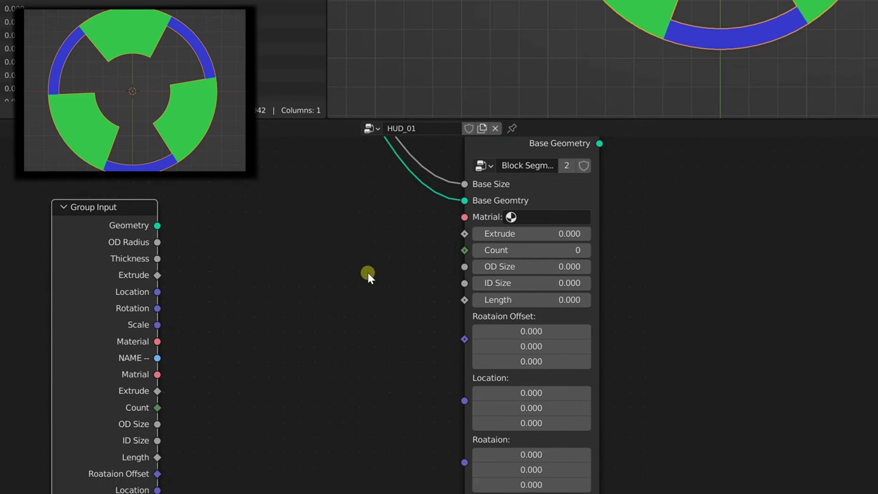
scroll(231, 259, "down", 3)
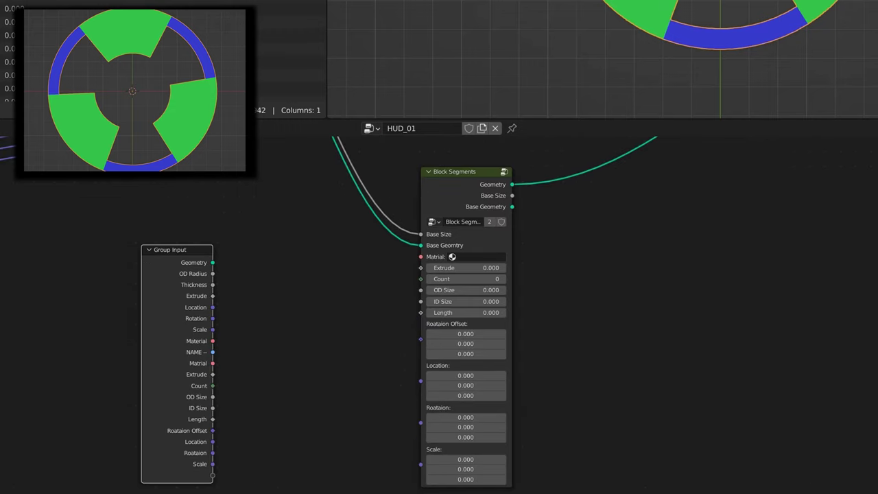
left_click(194, 218)
left_click_drag(175, 260, 163, 242)
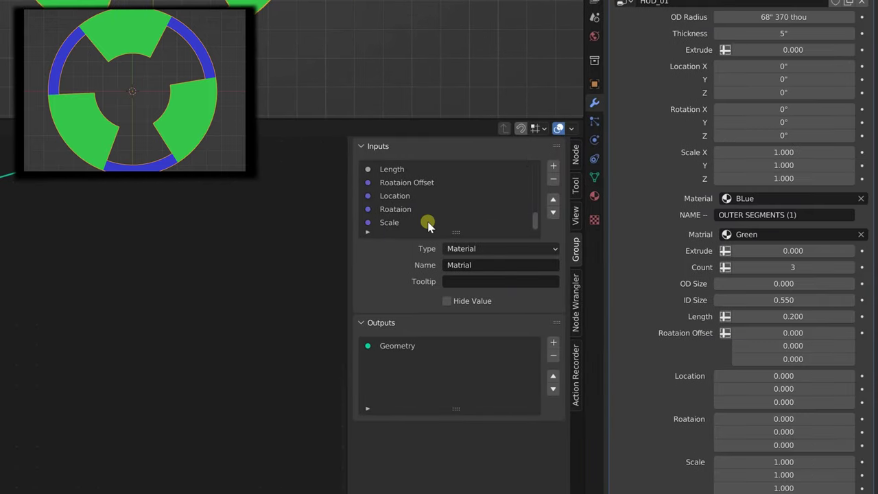
left_click(554, 168)
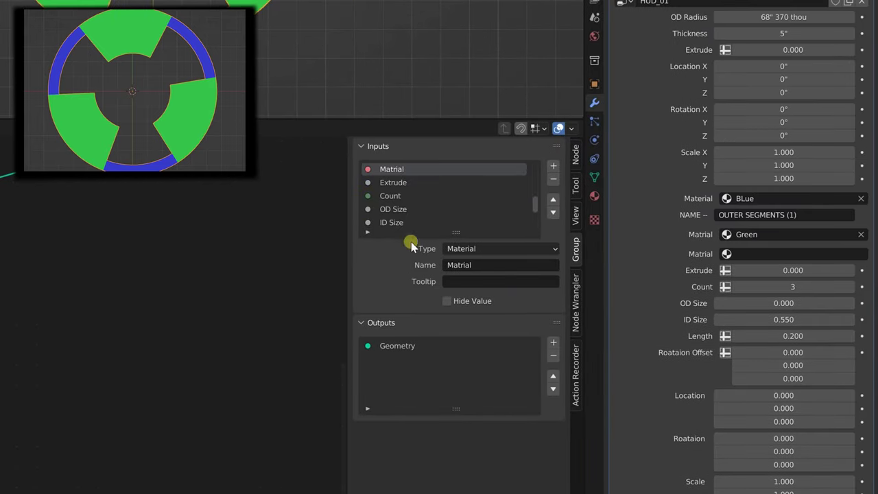
scroll(447, 210, "down", 5)
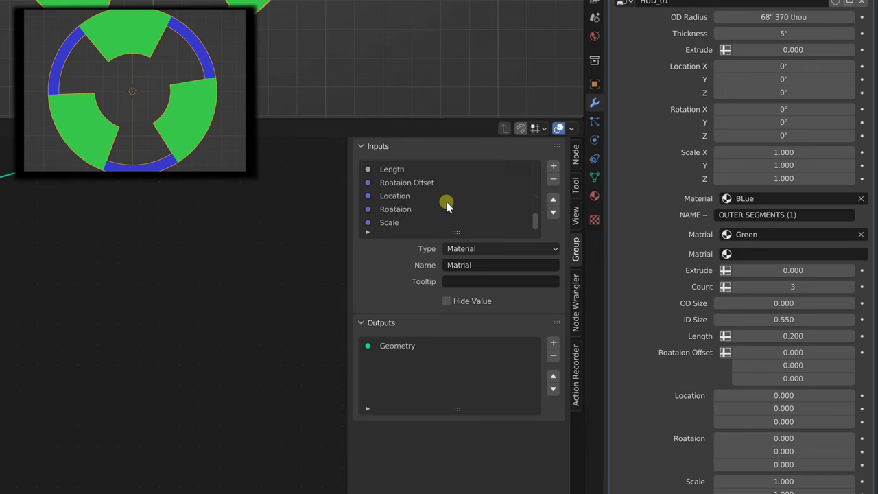
scroll(446, 204, "up", 5)
key("ctrl+z")
Add a String group input named "NAME --" after the last Scale input and set its modifier value to SECOND BLOCKS
scroll(440, 198, "down", 5)
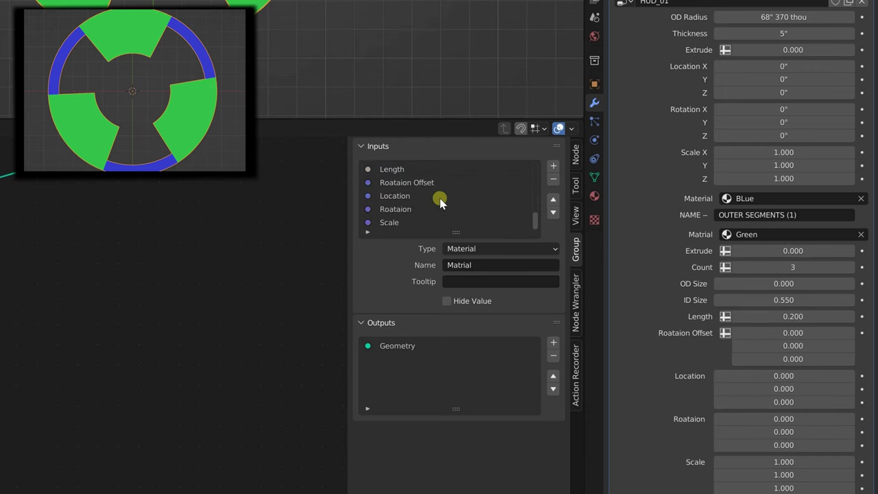
left_click(386, 222)
left_click(554, 166)
left_click(464, 248)
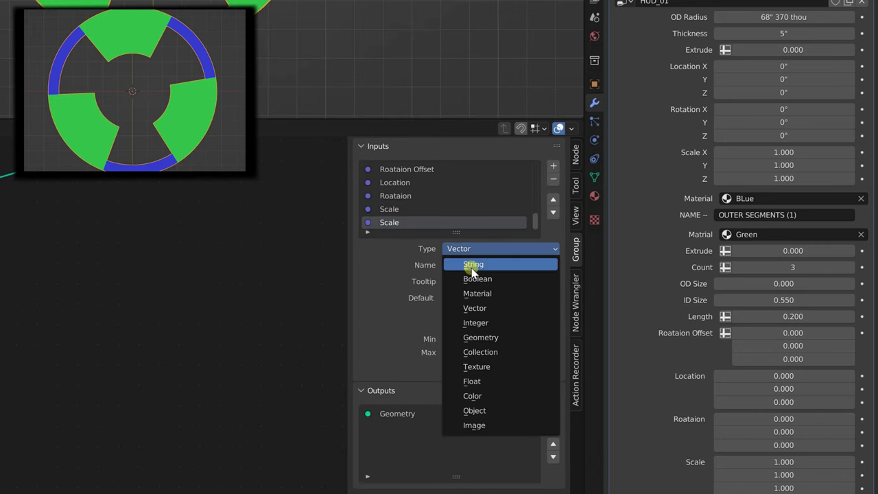
left_click(471, 272)
left_click(467, 268)
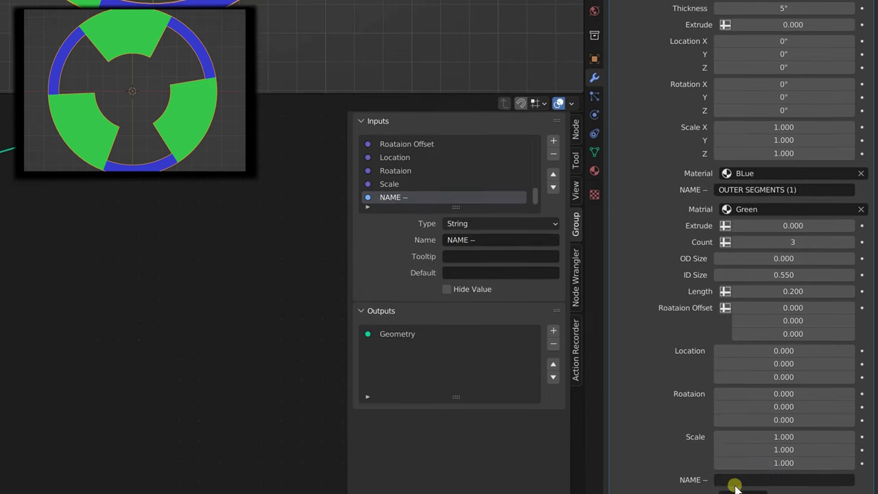
left_click(735, 483)
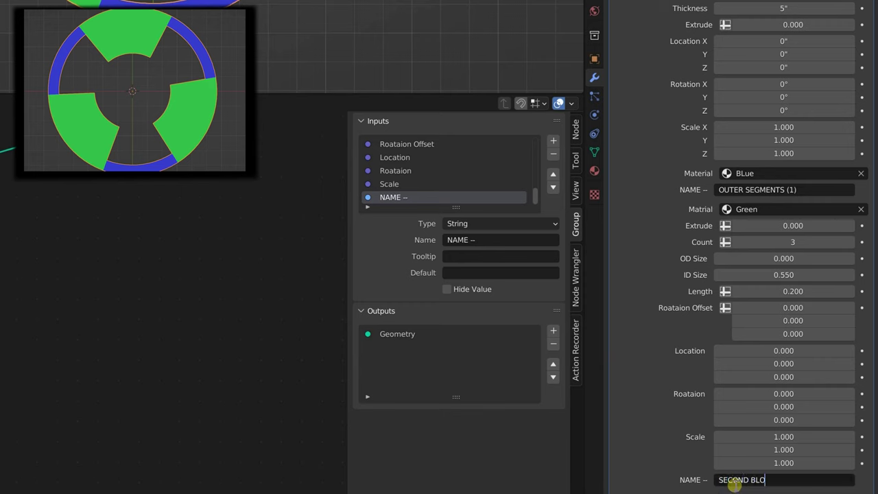
key("Return")
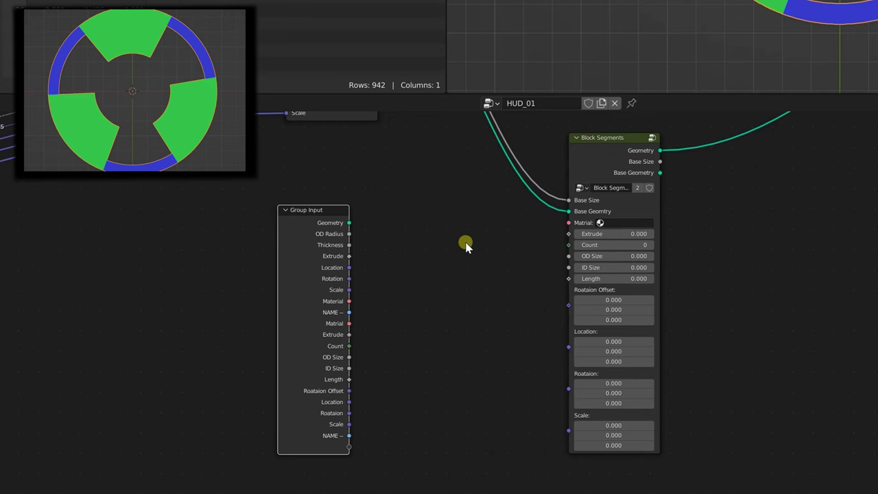
Reposition the copied Group Input node and expose the second Block Segments node's Matrial, Extrude and Count as new group inputs
left_click_drag(305, 214, 318, 158)
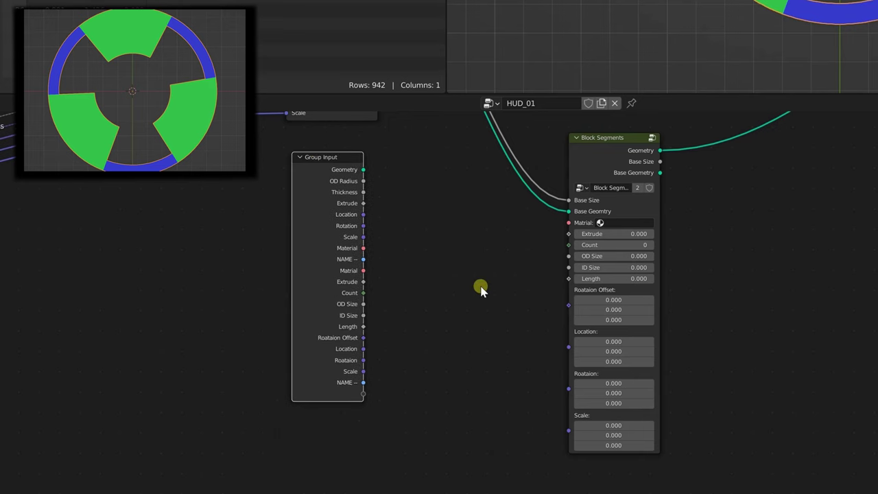
middle_click_drag(480, 288, 517, 267)
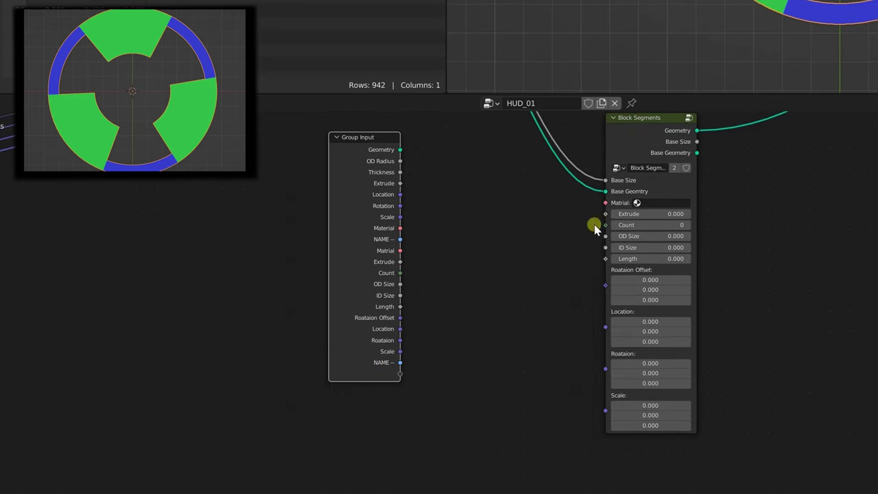
left_click_drag(606, 204, 400, 374)
left_click_drag(606, 215, 400, 385)
left_click_drag(606, 225, 401, 396)
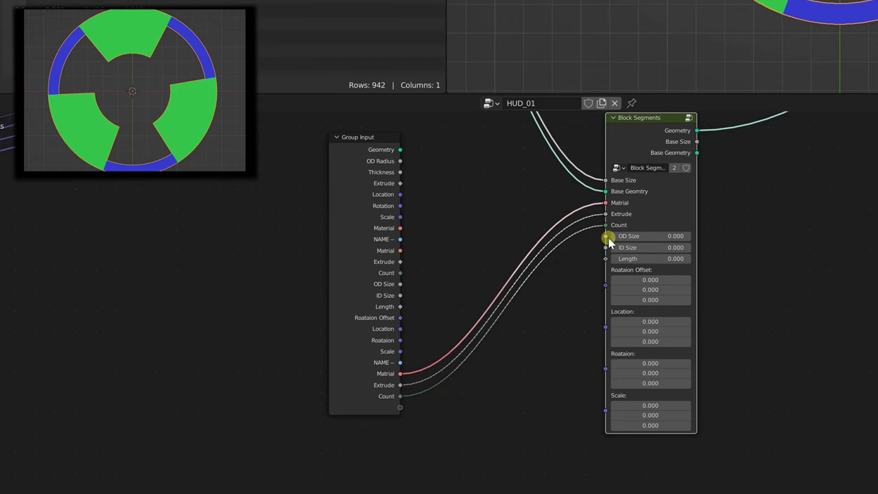
Expose the second Block Segments node's OD Size, ID Size and Length as new sockets on the copied Group Input
left_click_drag(607, 237, 403, 415)
left_click_drag(597, 247, 404, 407)
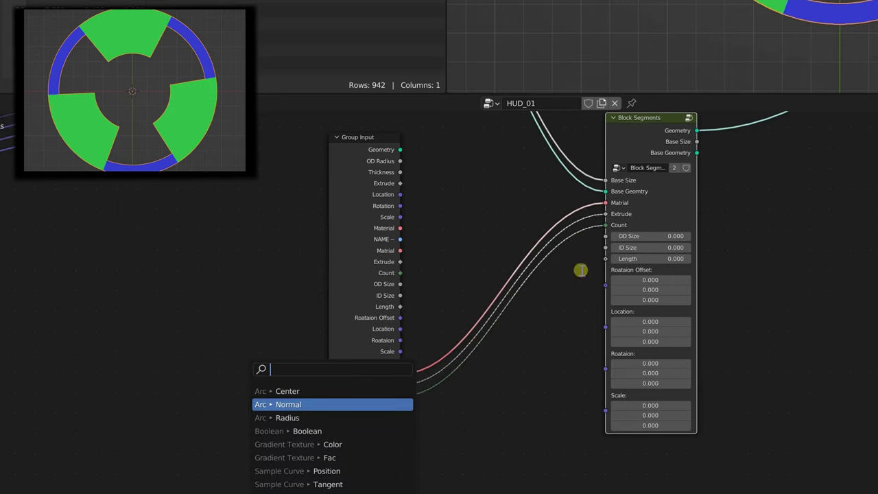
left_click_drag(606, 236, 401, 408)
left_click_drag(606, 247, 400, 418)
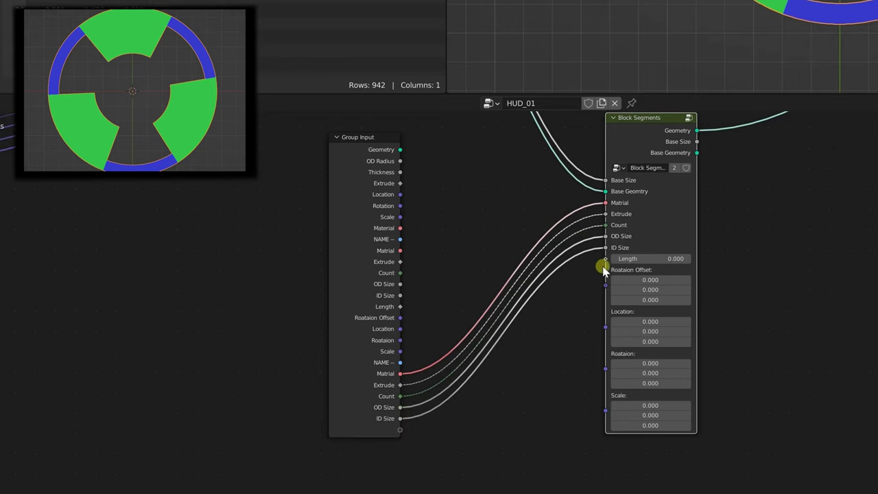
left_click_drag(605, 258, 400, 432)
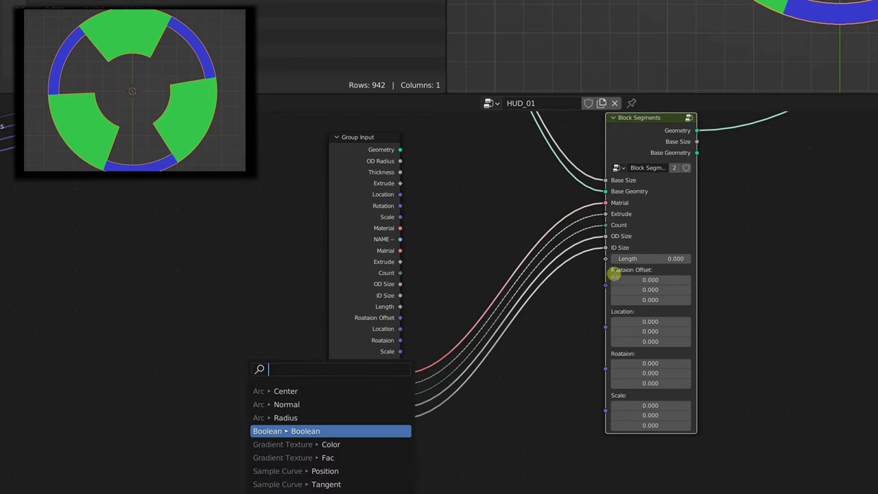
left_click_drag(606, 259, 400, 430)
Expose the second Block Segments node's Roataion Offset, Location, Roataion and Scale as new sockets on the copied Group Input
middle_click_drag(568, 365, 567, 337)
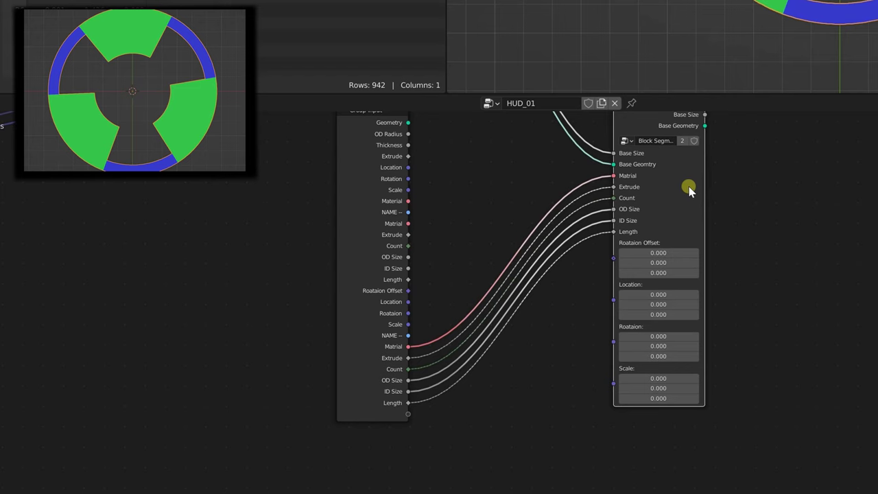
left_click_drag(611, 260, 408, 412)
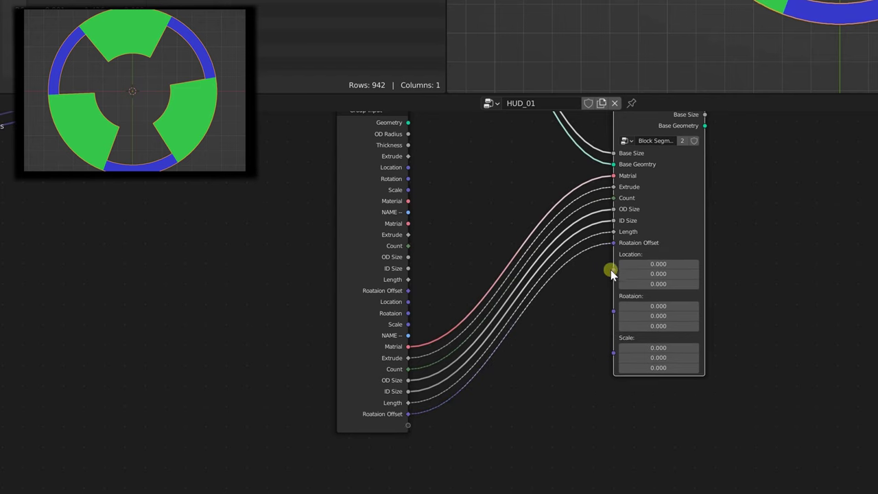
left_click_drag(611, 269, 408, 424)
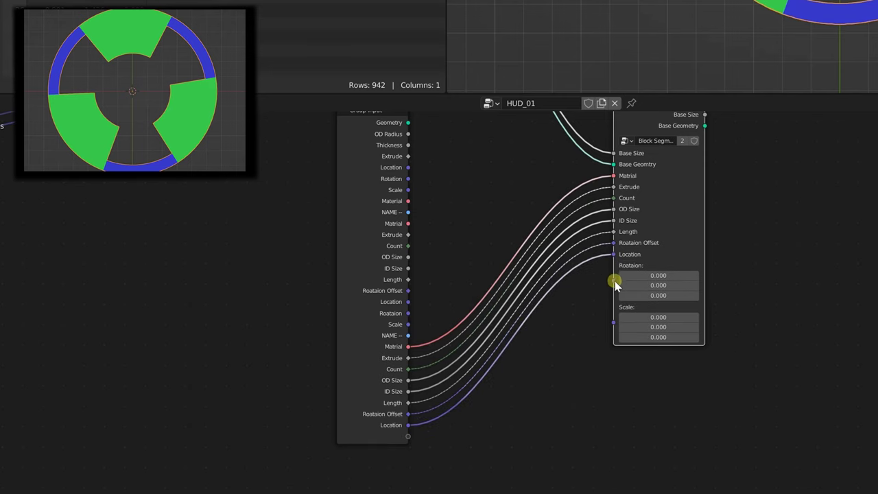
left_click_drag(614, 283, 407, 436)
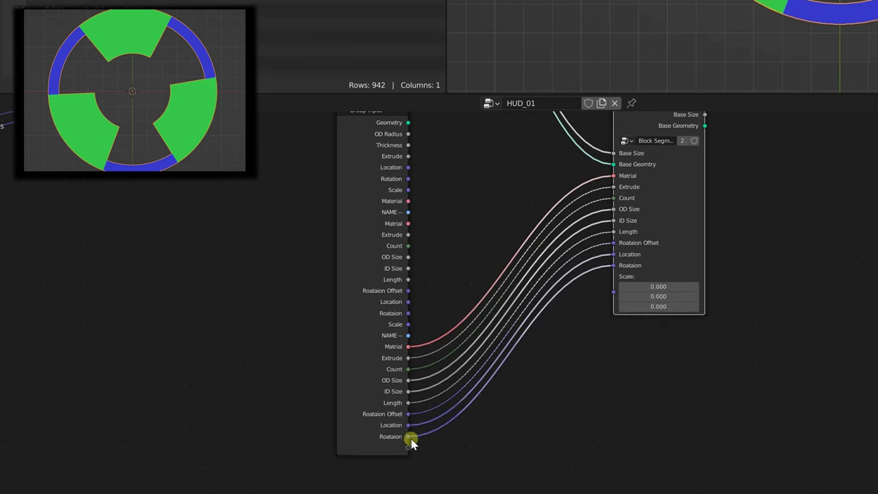
left_click_drag(611, 294, 407, 447)
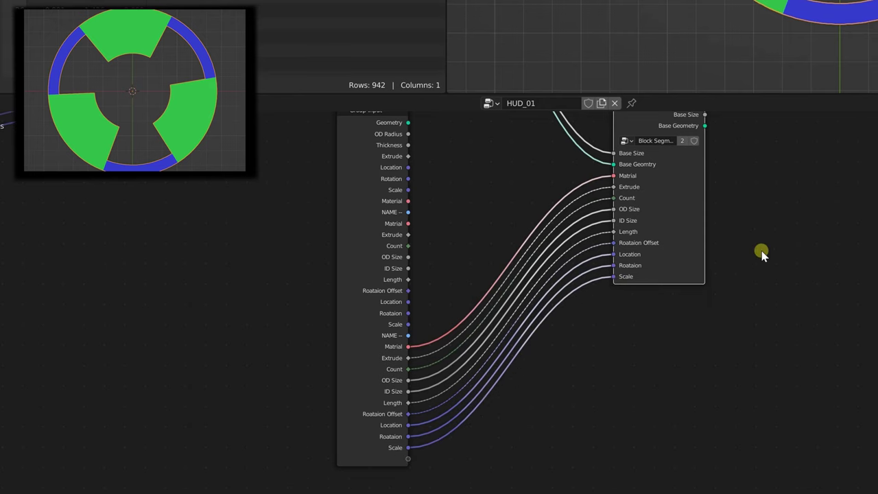
Rearrange the copied Group Input and the second Block Segments node so they sit neatly below the first pair
scroll(574, 400, "down", 5)
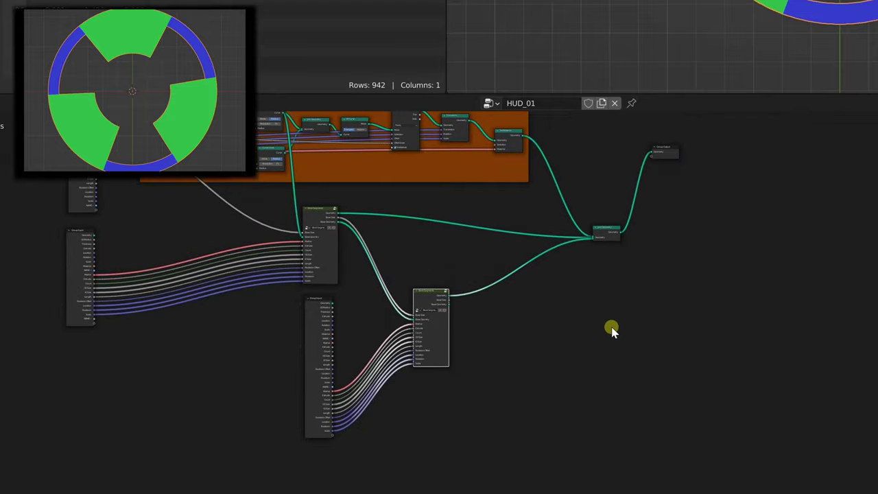
middle_click_drag(611, 330, 768, 253)
left_click_drag(471, 218, 361, 283)
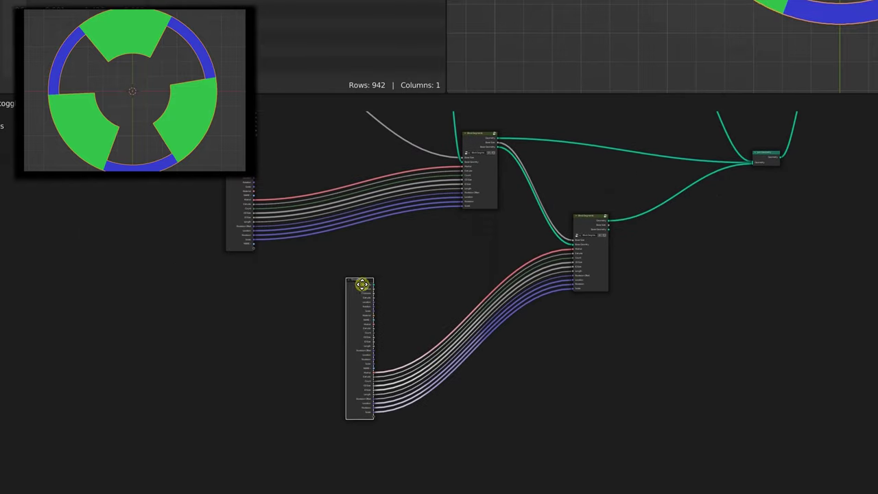
left_click_drag(584, 219, 541, 233)
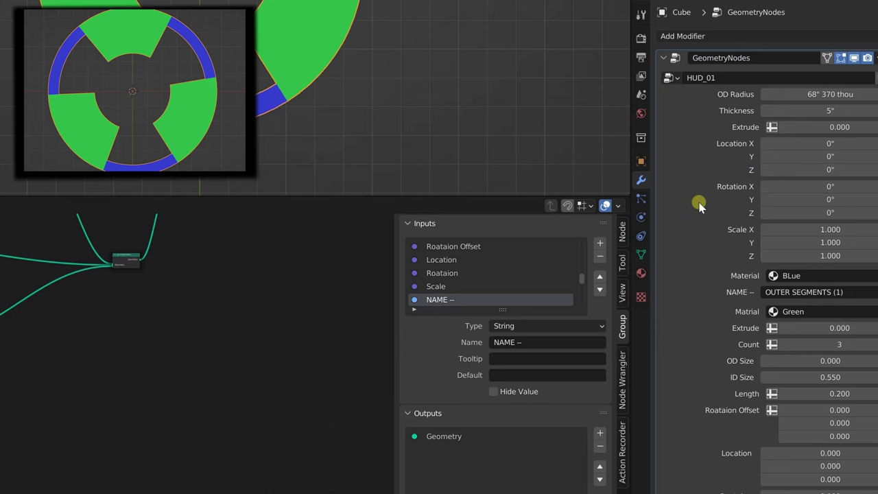
Set the OUTER SEGMENTS (1) modifier values to Count 4, OD Size 0.380, ID Size 0.450 and Length 0.070
scroll(703, 206, "down", 3)
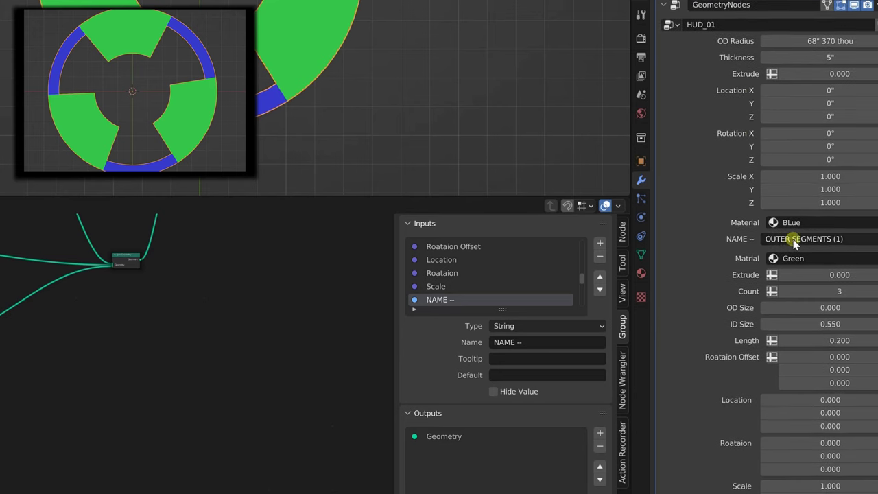
scroll(733, 243, "down", 3)
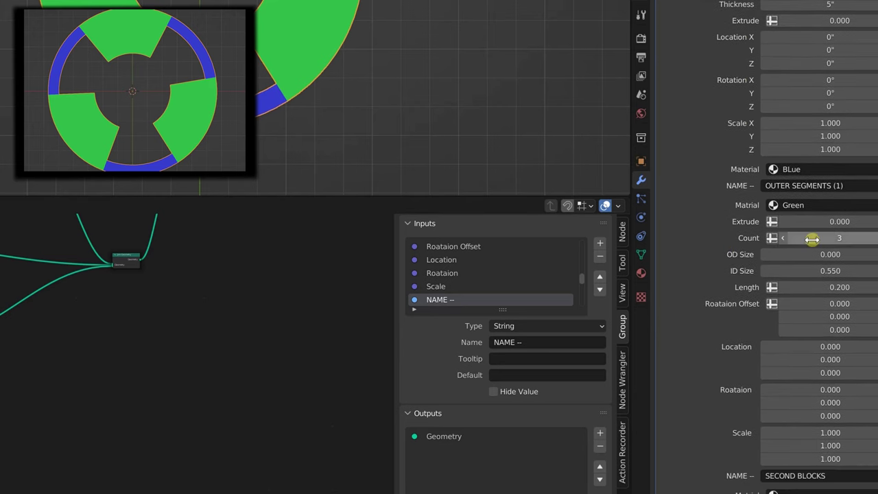
left_click_drag(814, 239, 860, 262)
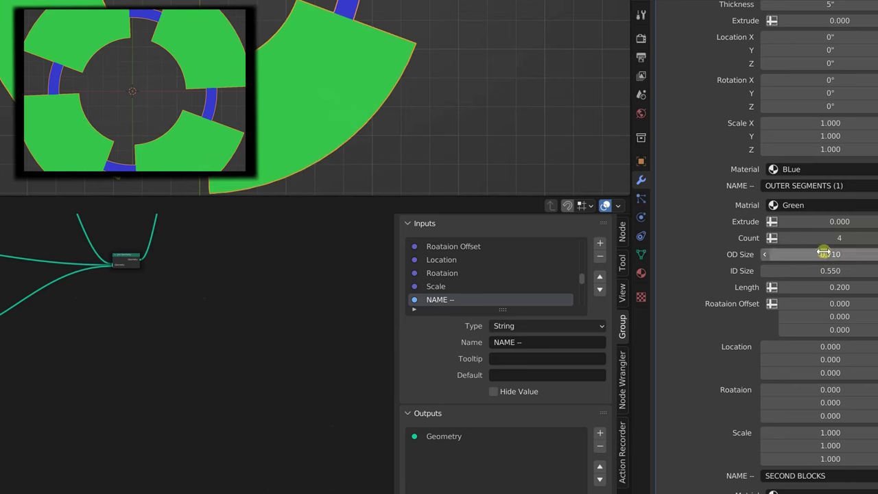
left_click_drag(828, 270, 781, 268)
scroll(727, 253, "down", 2)
left_click_drag(816, 234, 817, 234)
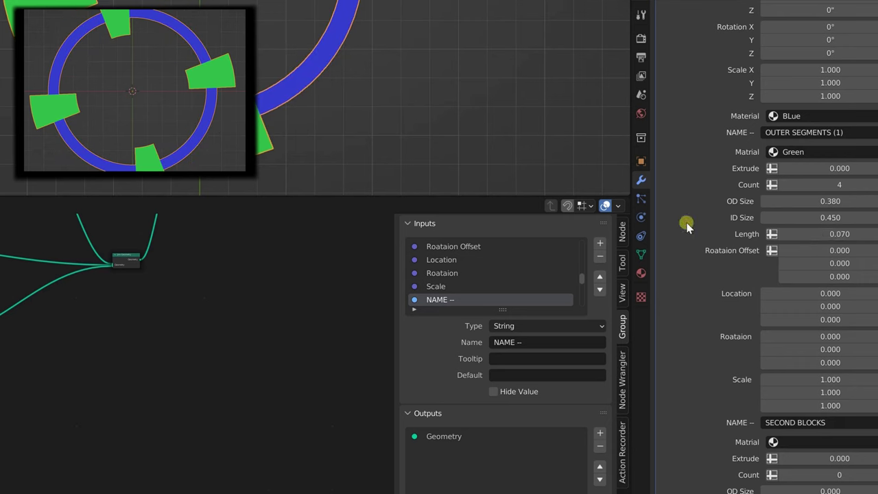
Assign the Red material to SECOND BLOCKS and set Count 4, OD Size 0.230, ID Size 0.690 and Length 0.180
scroll(700, 219, "down", 2)
scroll(721, 111, "down", 2)
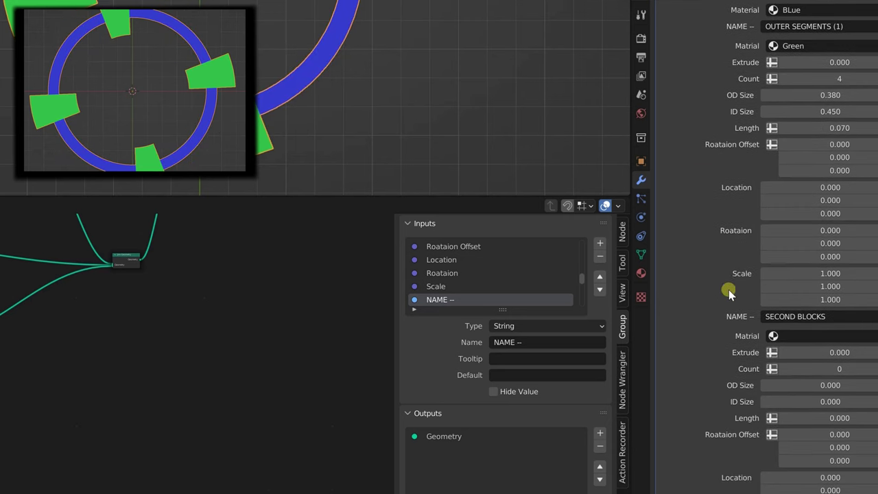
left_click(772, 336)
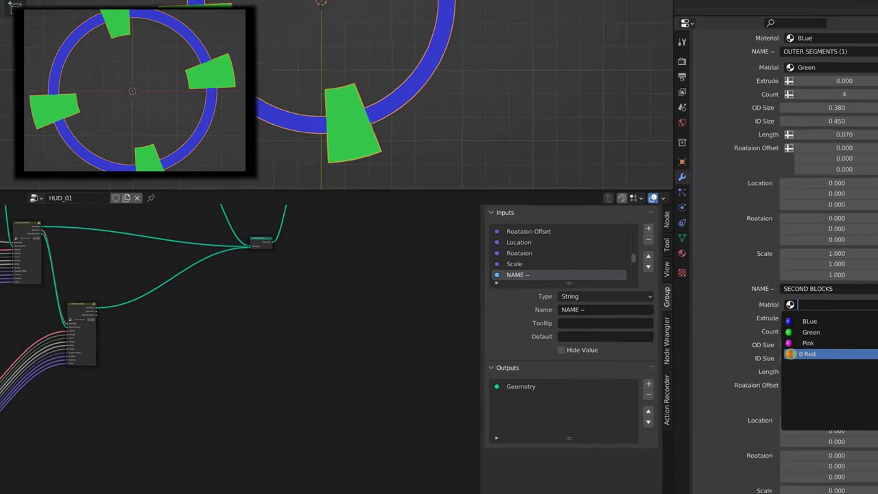
left_click(795, 354)
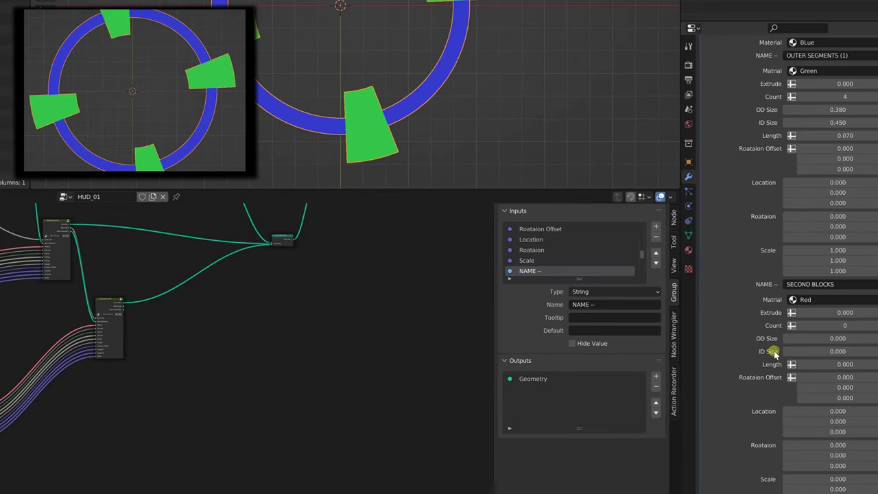
left_click(823, 327)
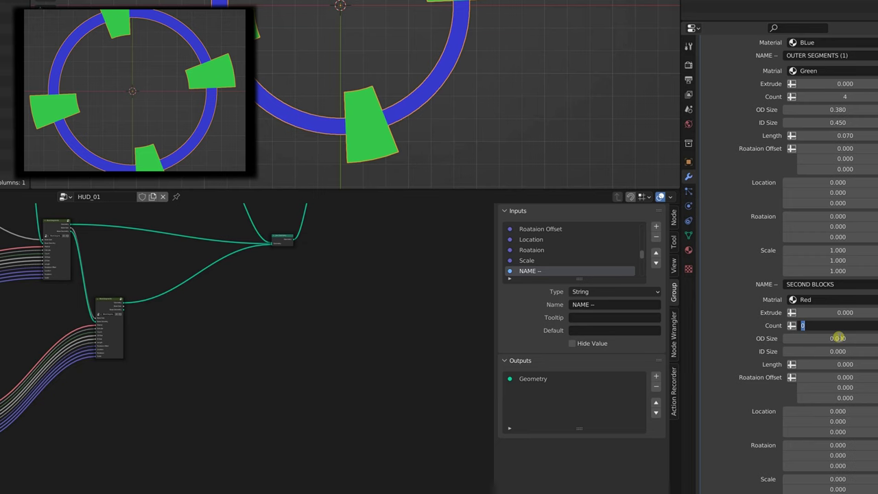
key("Return")
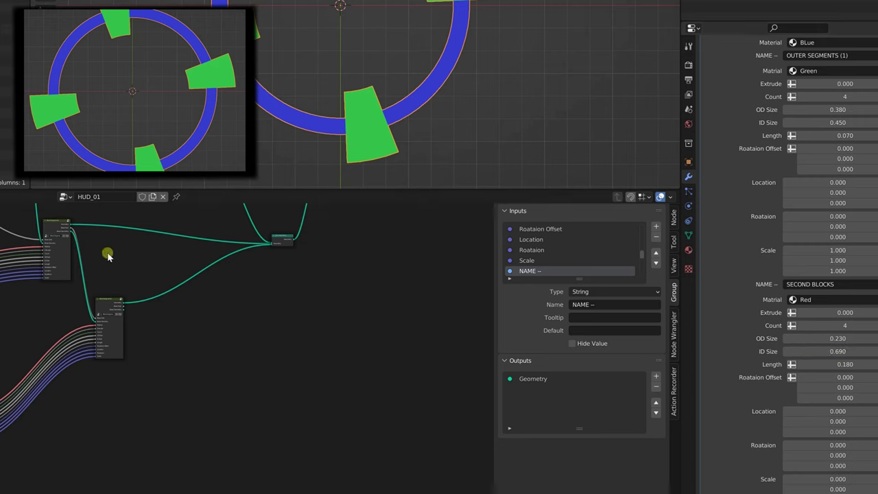
Move the second Block Segments node slightly up, nearer to the first one, and check its links to Join Geometry
scroll(108, 255, "up", 3)
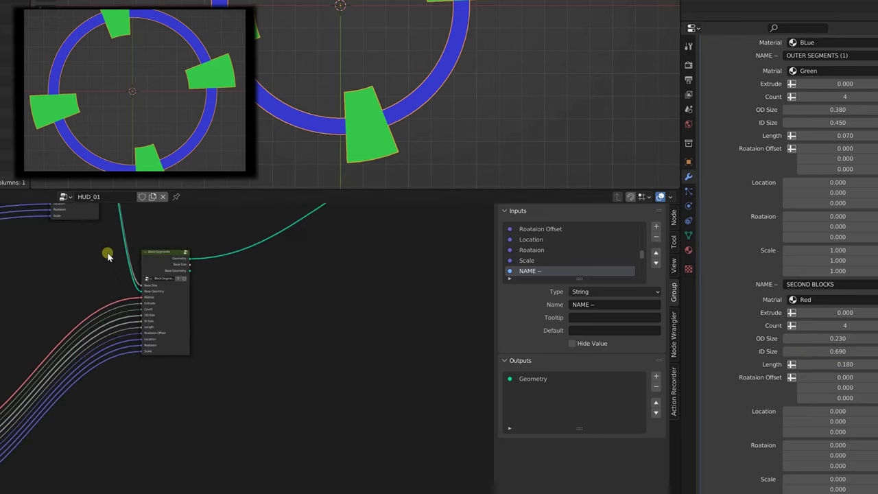
middle_click_drag(165, 231, 142, 347)
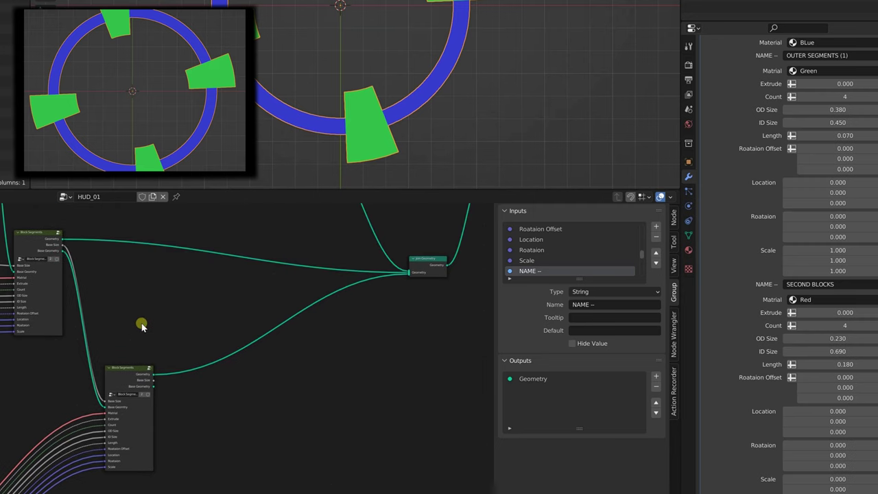
left_click_drag(133, 367, 141, 329)
middle_click_drag(130, 303, 101, 283)
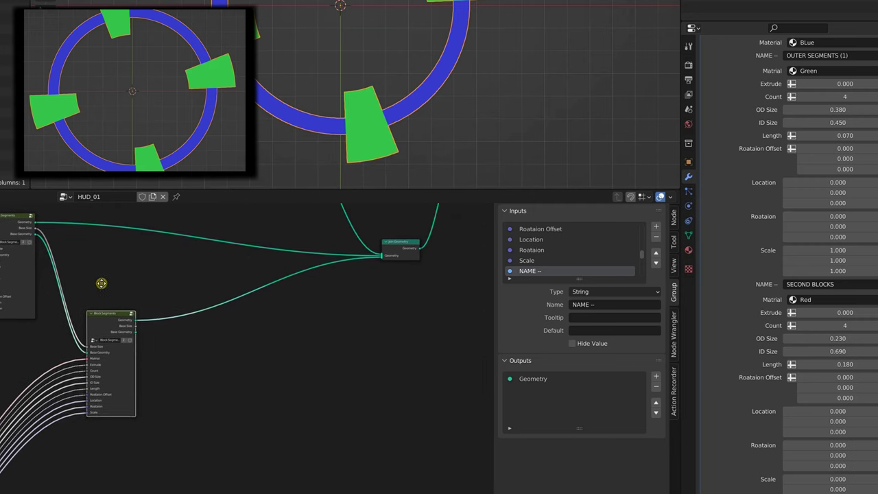
left_click(106, 281)
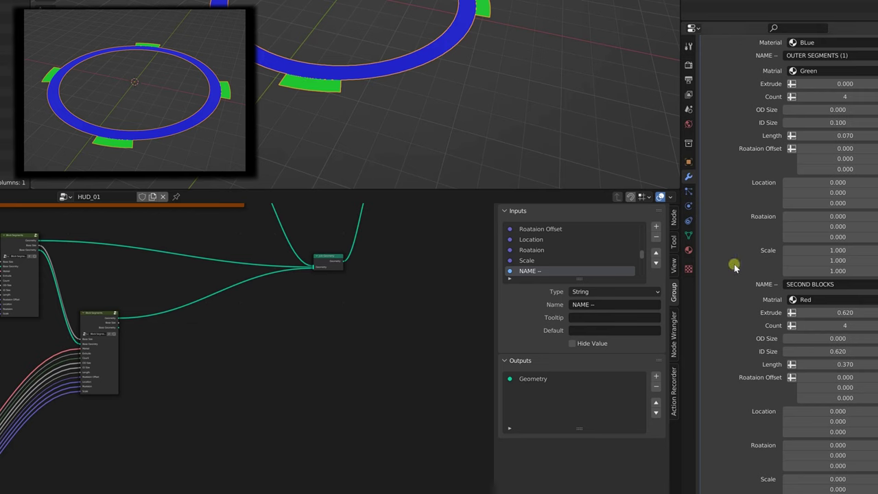
Set the SECOND BLOCKS Scale values to 1 and its Extrude to 0 in the modifier
left_click(836, 480)
type("1")
key("Return")
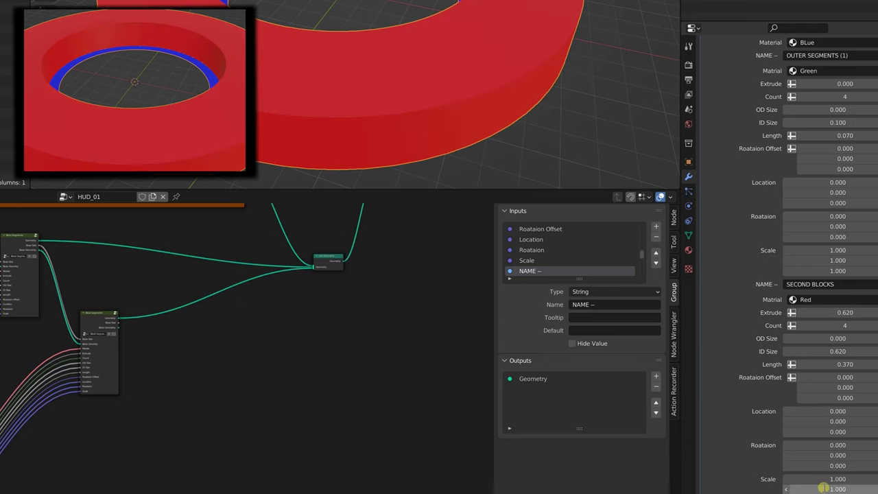
left_click(843, 312)
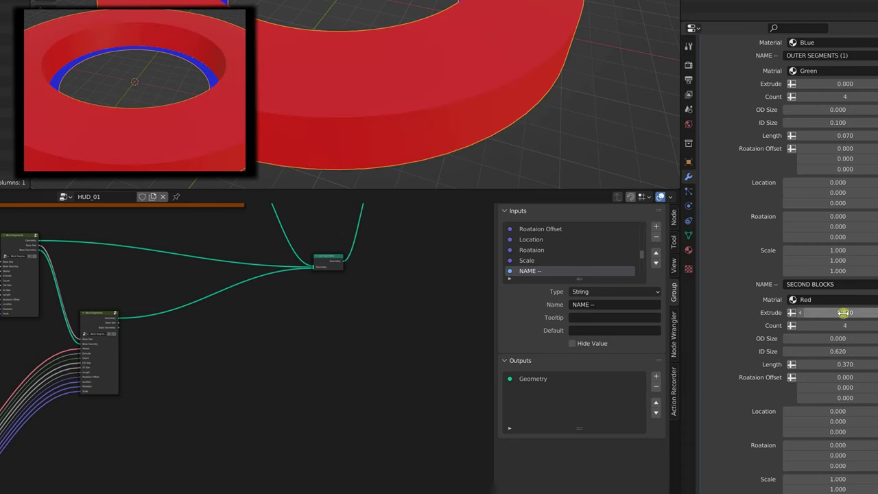
type("0")
key("Return")
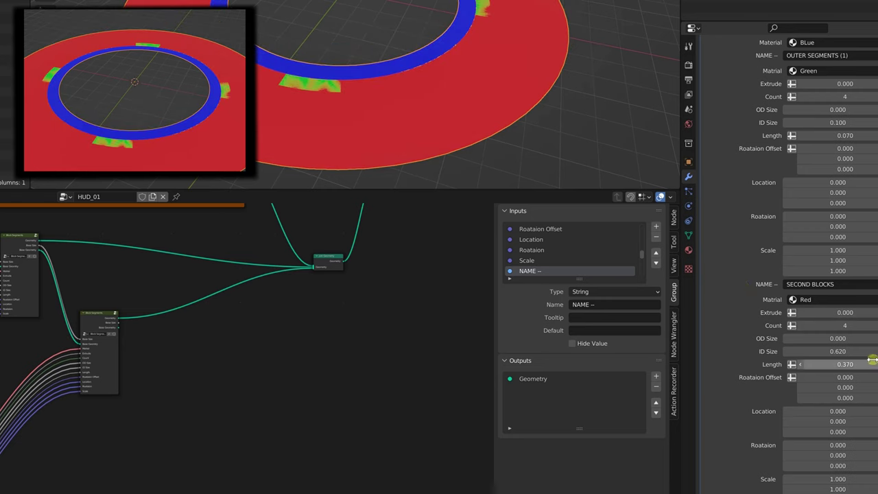
Set the SECOND BLOCKS OD Size to 0.330, ID Size to 0.250 and Length to 0.120, and check the ring from the top view
left_click_drag(850, 364, 829, 357)
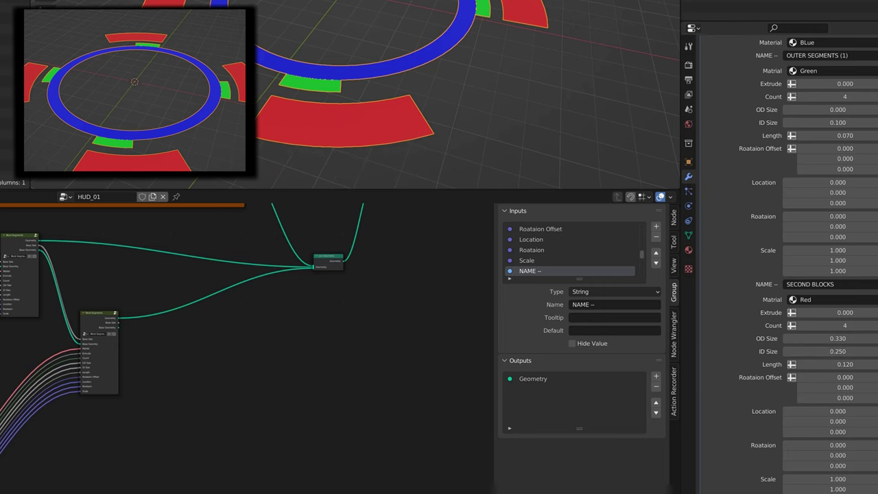
key("KP_7")
scroll(92, 69, "down", 2)
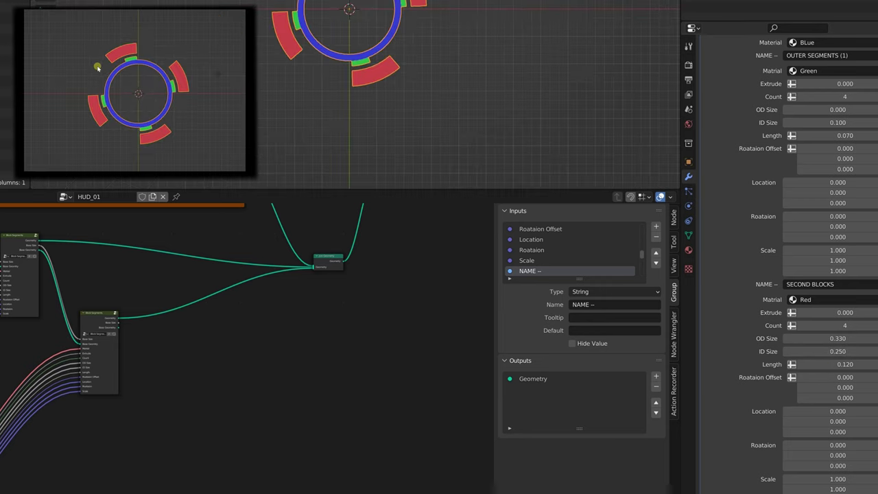
scroll(104, 64, "up", 2)
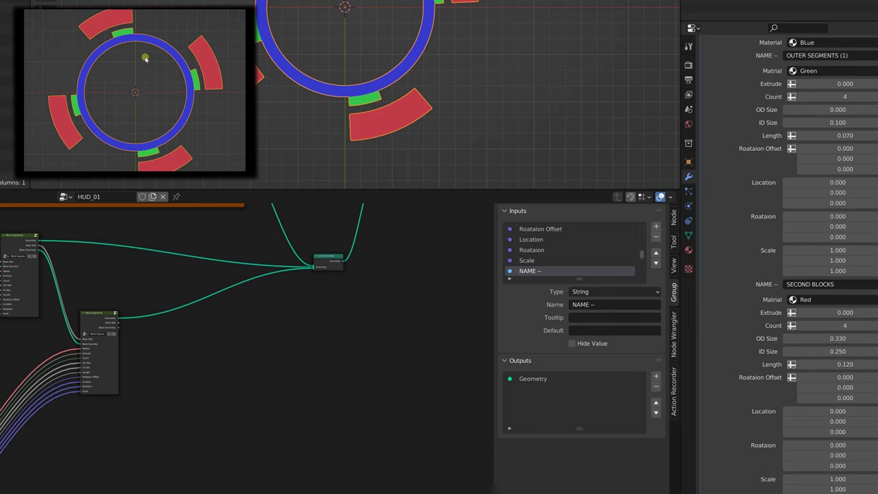
scroll(146, 59, "up", 3)
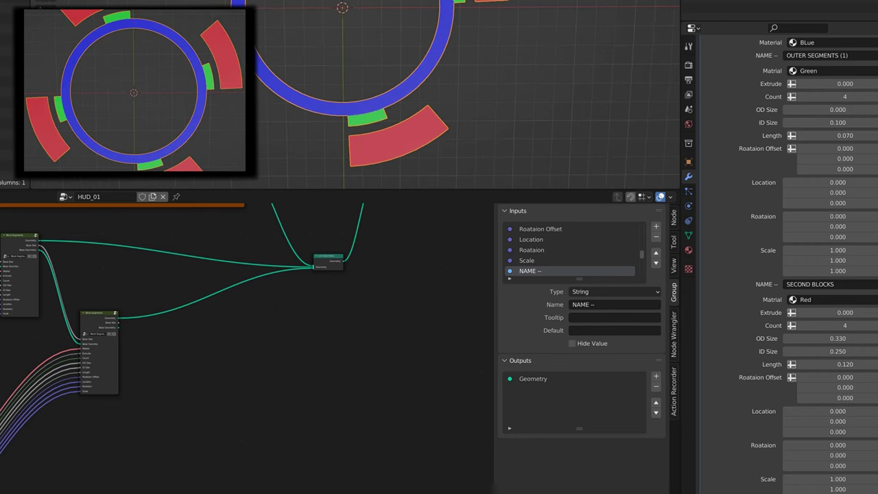
scroll(142, 86, "down", 1)
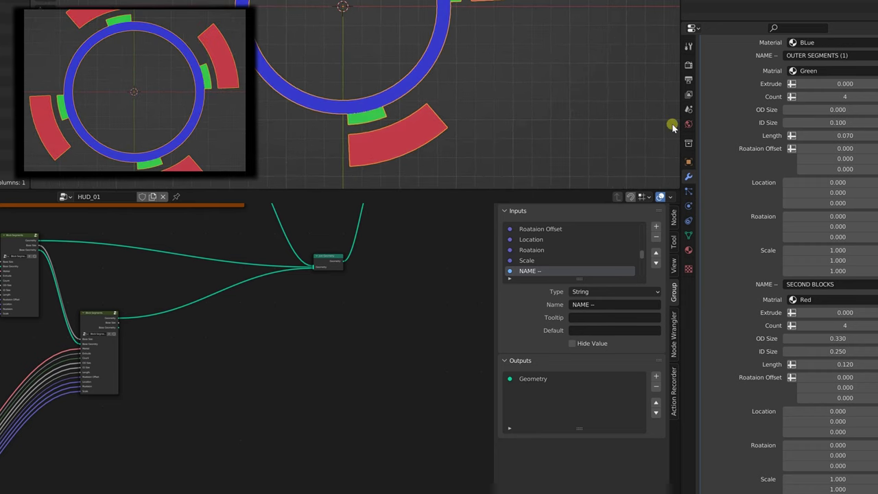
Set the SECOND BLOCKS OD Size to 0
mouse_move(833, 339)
left_mouse_down()
mouse_move(820, 340)
mouse_move(836, 337)
left_mouse_up()
left_click(837, 337)
type("0.1")
key("Return")
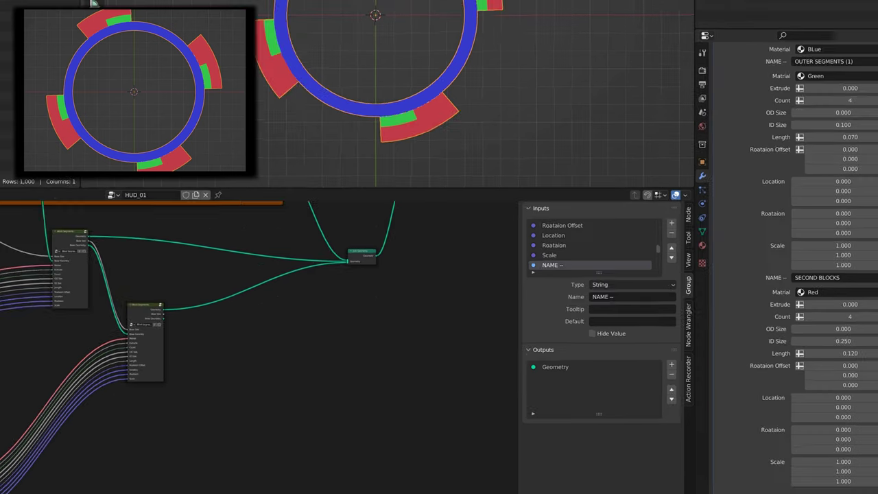
Split off a new area below the node editor, make it a short Timeline and go to the first frame
left_click_drag(3, 491, 3, 401)
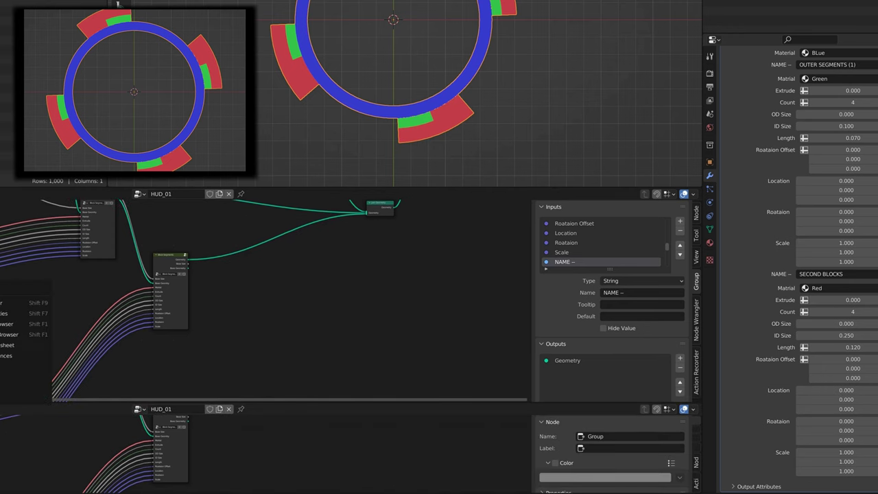
left_click(0, 312)
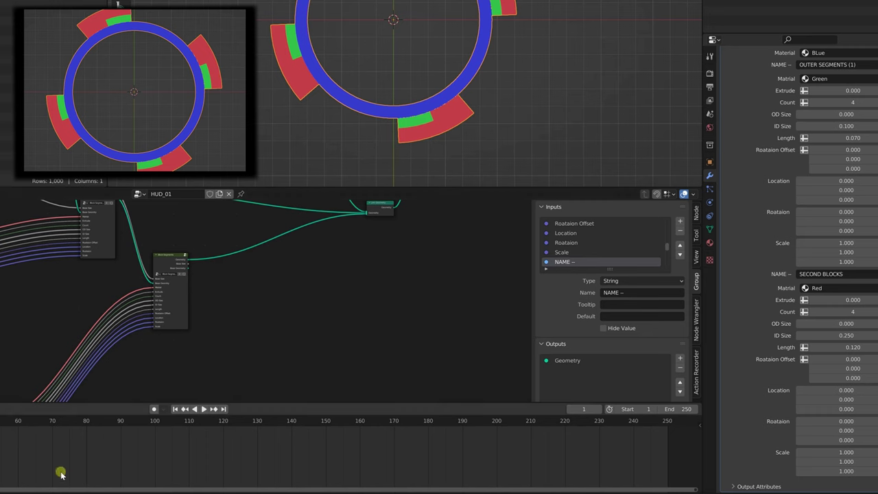
left_click_drag(247, 400, 247, 436)
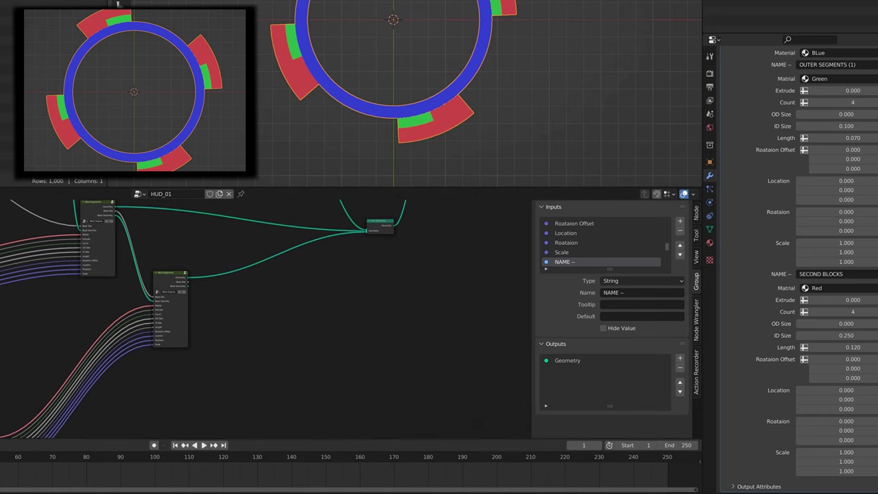
left_click(175, 446)
left_click(356, 300)
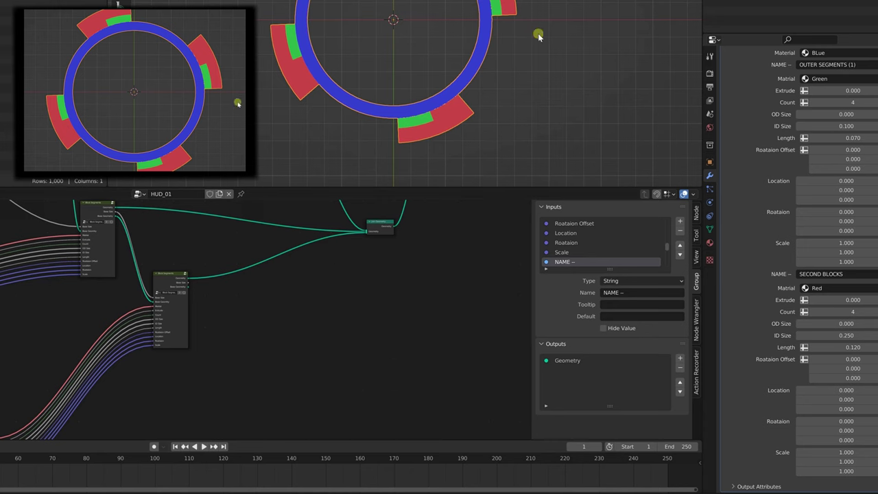
Drive the Z Roataion of OUTER SEGMENTS (1) with the expression #frame/100
left_click(828, 231)
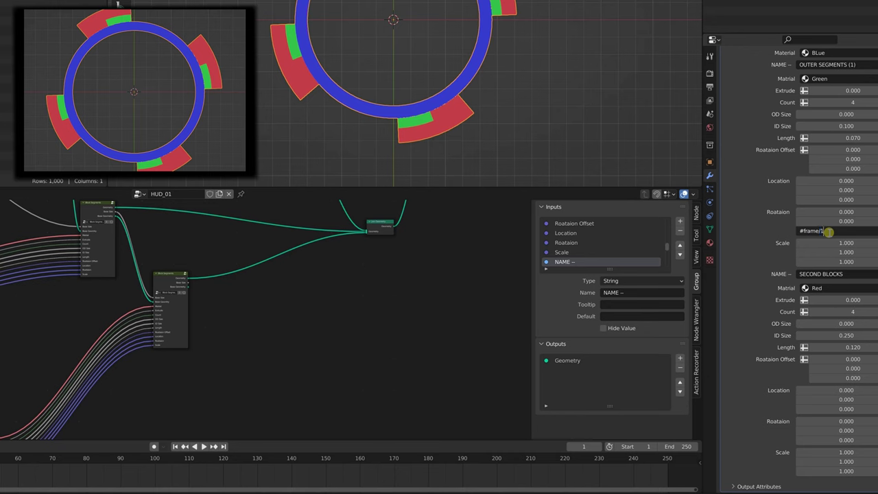
key("Return")
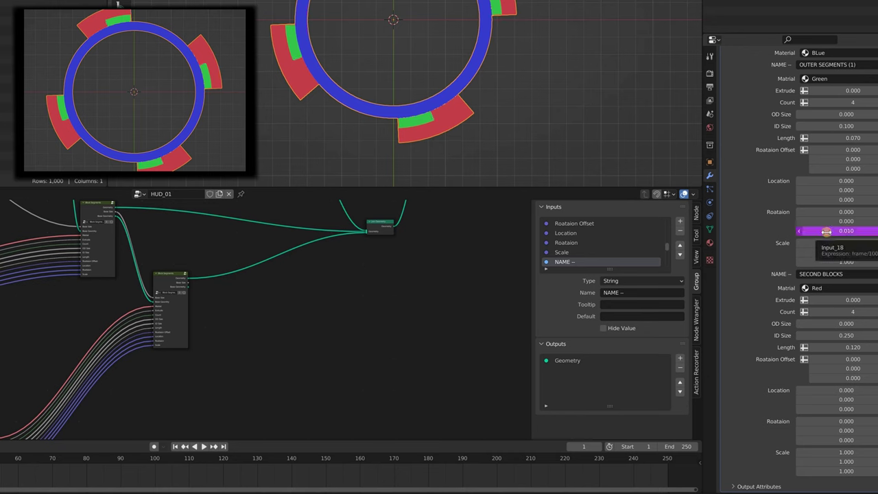
Try driving the Z Scale of SECOND BLOCKS with #frame/100 during playback, and undo it
left_click(820, 473)
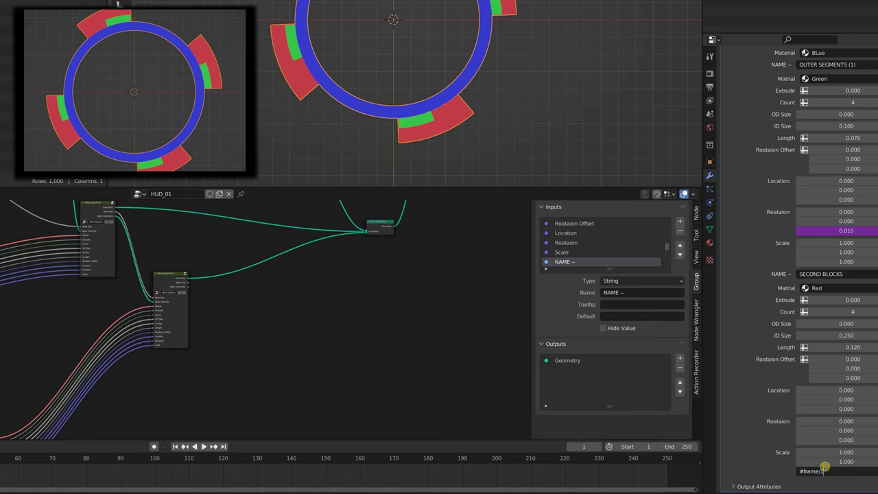
type("#frame/160")
key("Return")
key("space")
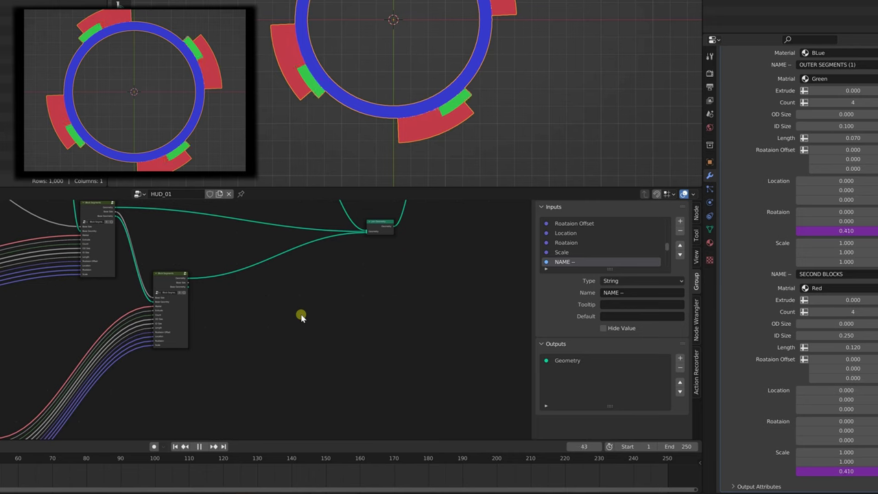
key("space")
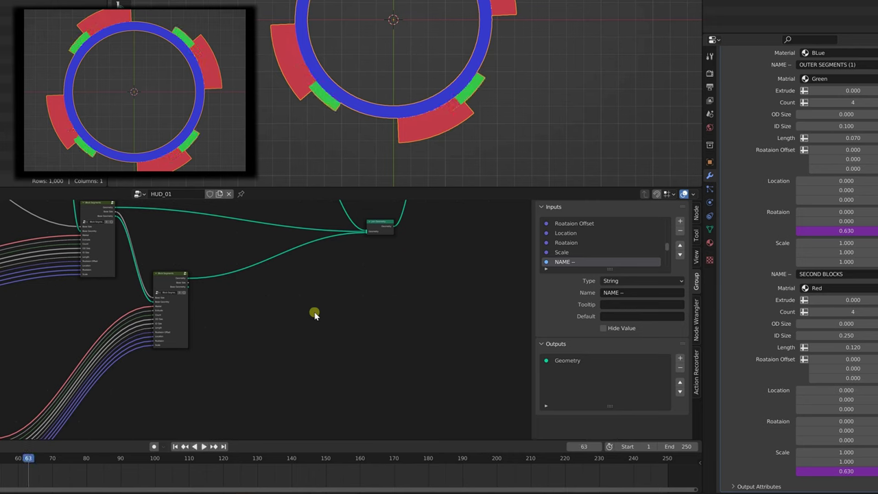
key("ctrl+z")
Drive the Z Roataion of SECOND BLOCKS with #frame/100 and play the animation
left_click(779, 439)
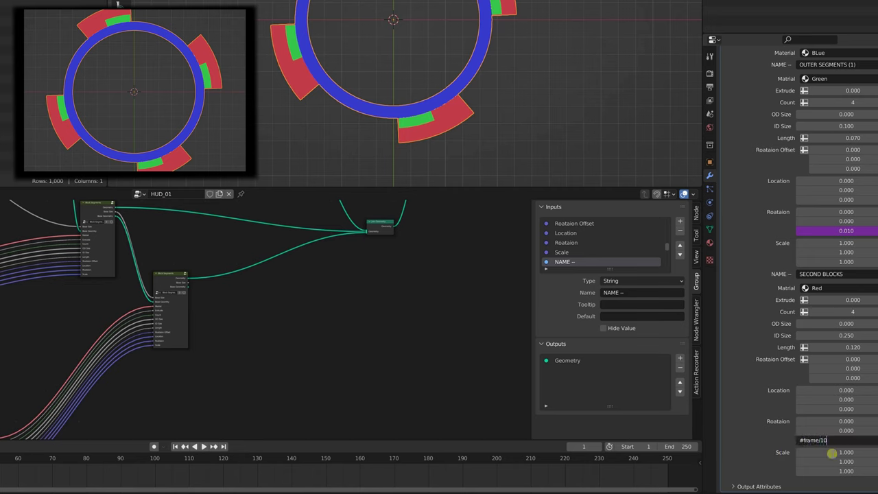
key("Return")
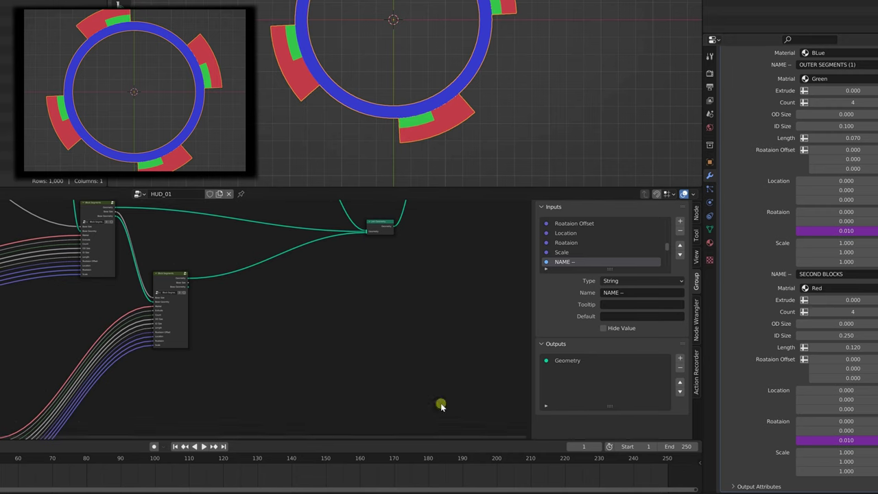
key("space")
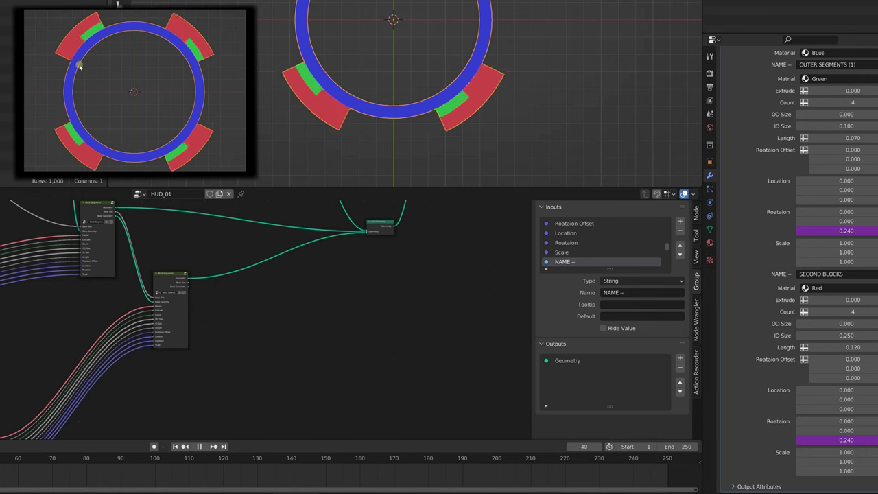
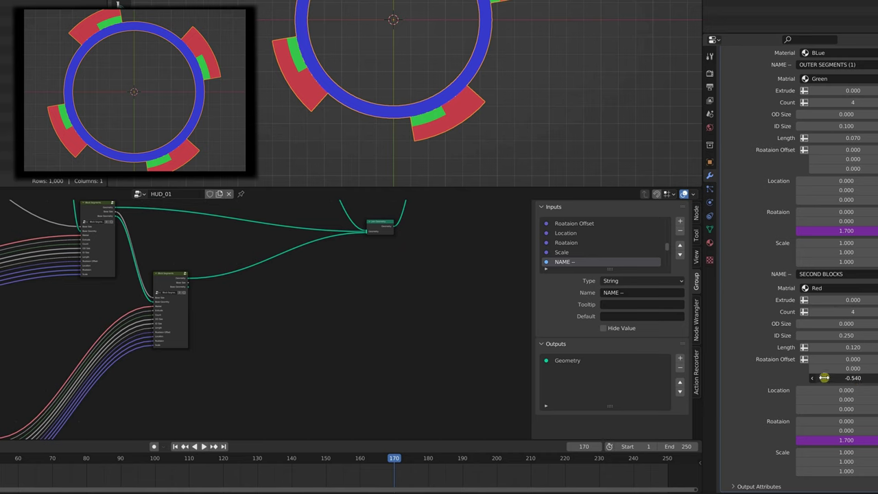
Test the Z Roataion Offset of SECOND BLOCKS at -0.540, return to frame 1 and test it at 0.280
left_click_drag(823, 377, 824, 377)
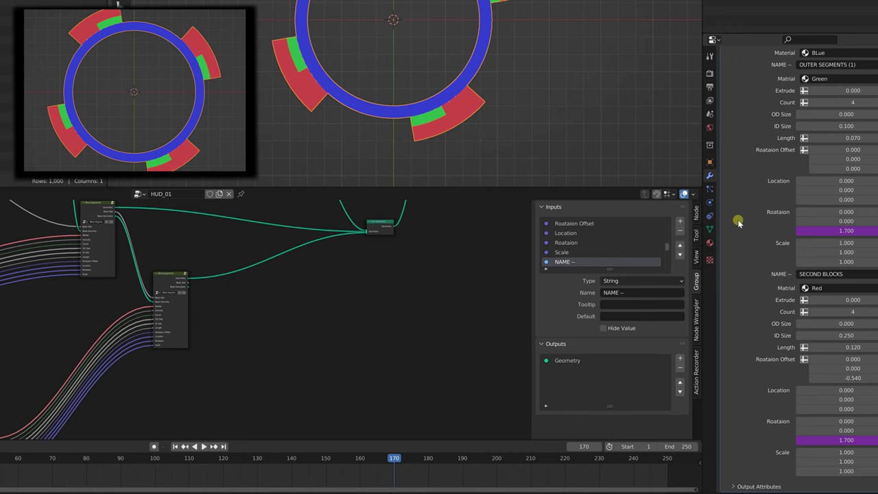
left_click_drag(823, 168, 765, 199)
left_click(175, 446)
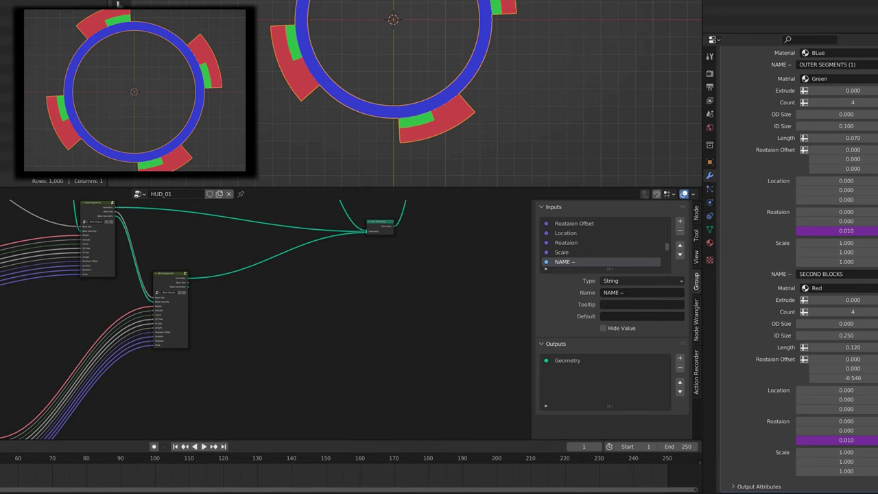
left_click_drag(833, 377, 812, 378)
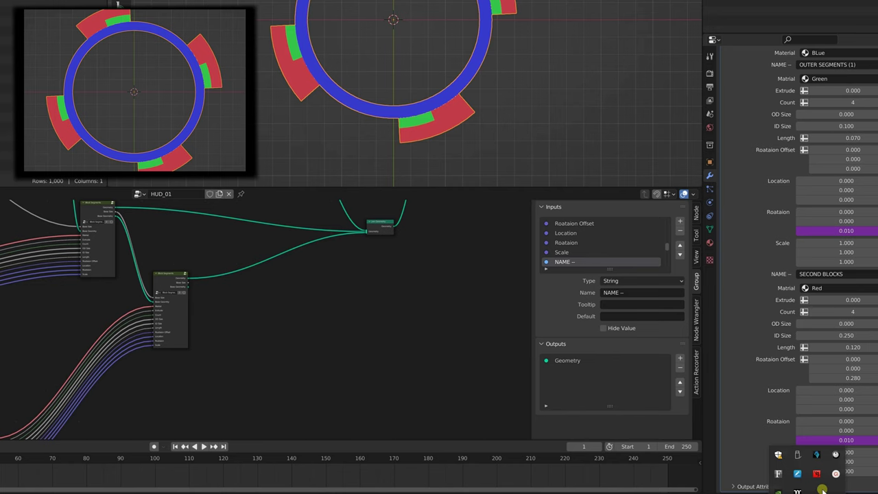
Open the first Block Segments group, examine its whole node network and leave the group
scroll(322, 331, "up", 3)
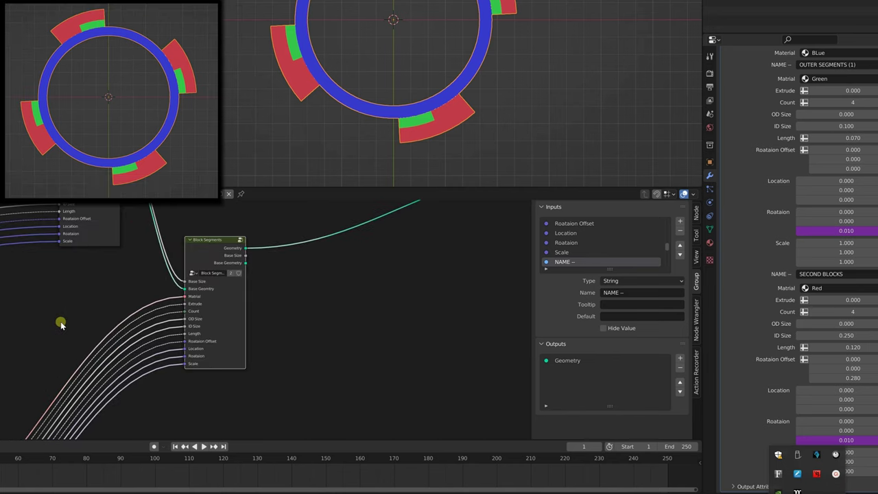
middle_click_drag(59, 319, 38, 413)
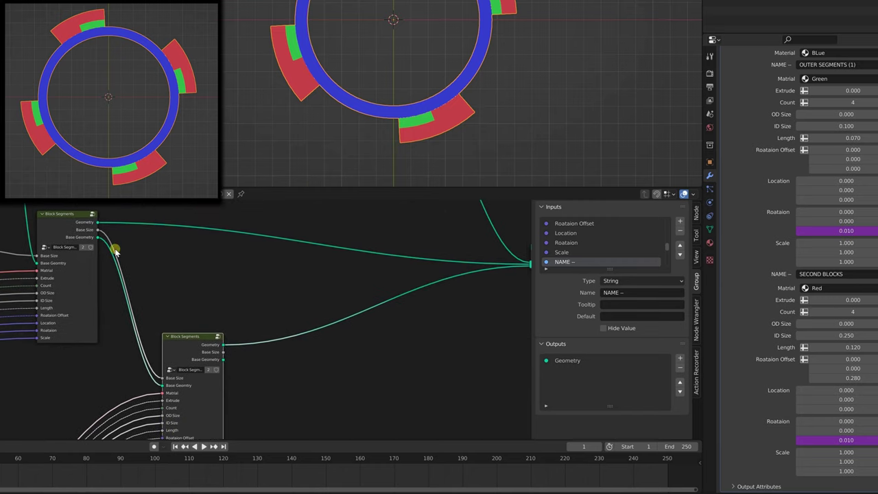
left_click(65, 218)
key("Tab")
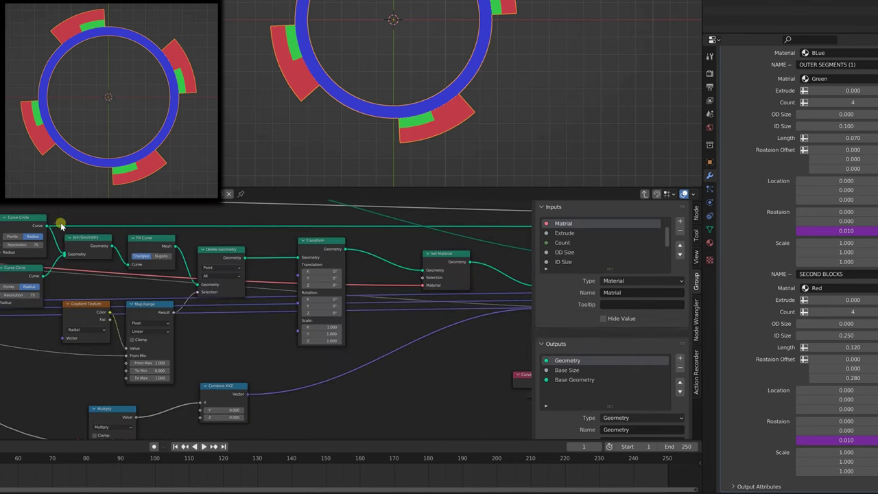
key("Home")
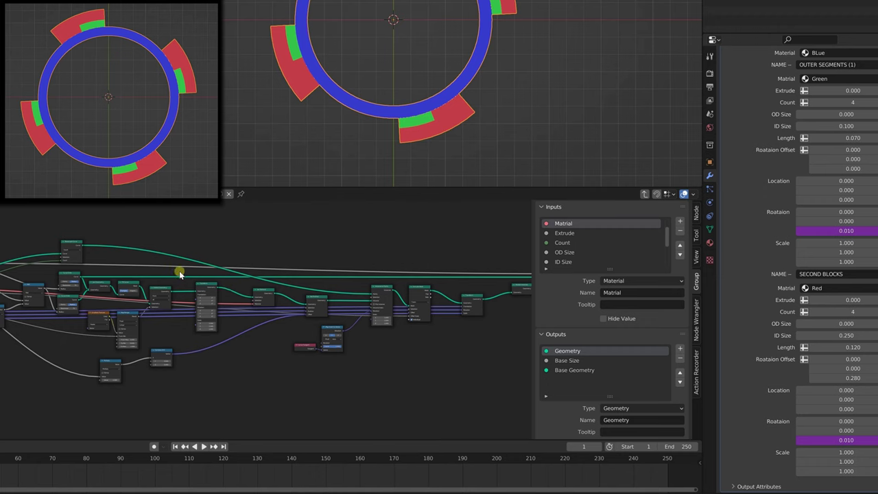
key("Tab")
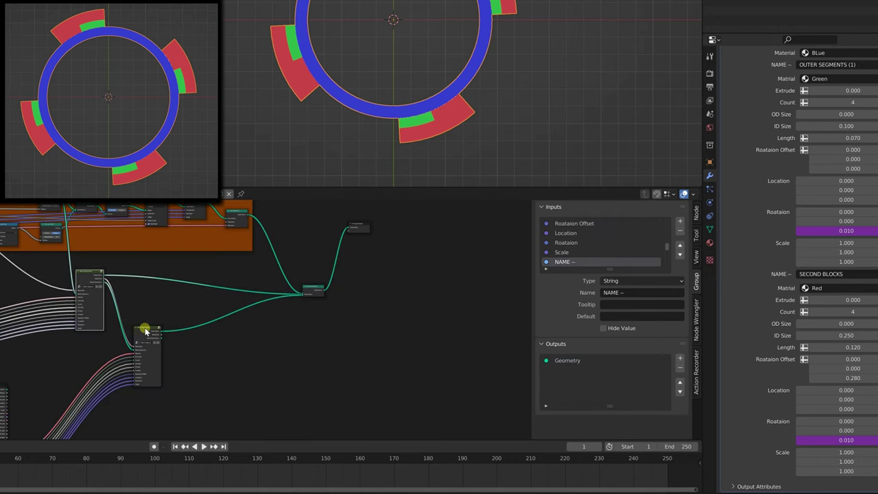
Inside the second Block Segments group, link the Group Input's Roataion Offset to the Transform node's Rotation, and exit the group
left_click(146, 332)
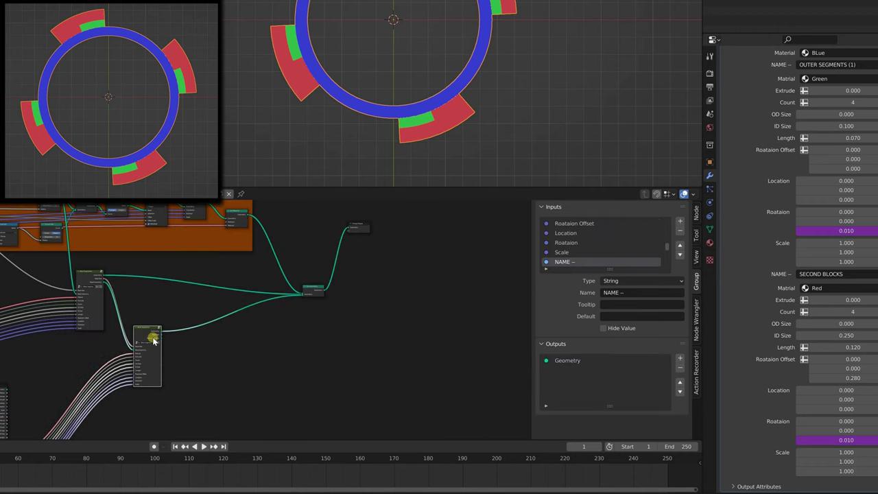
scroll(165, 338, "up", 5)
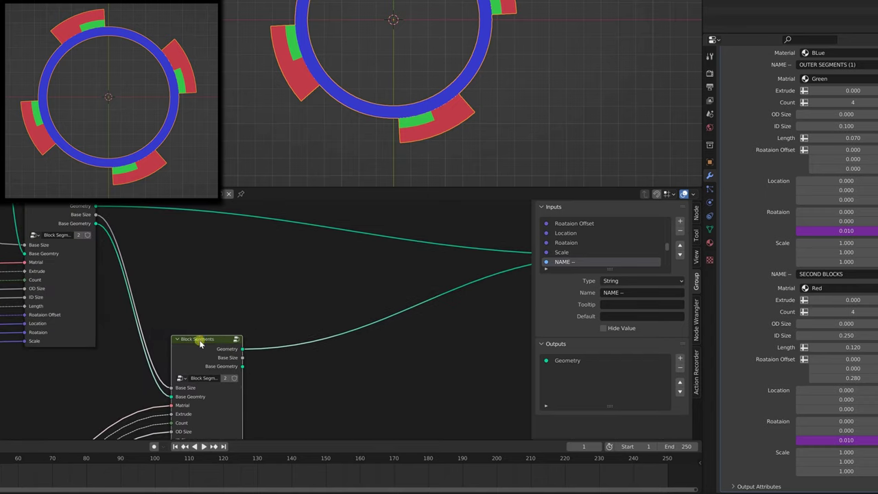
key("Tab")
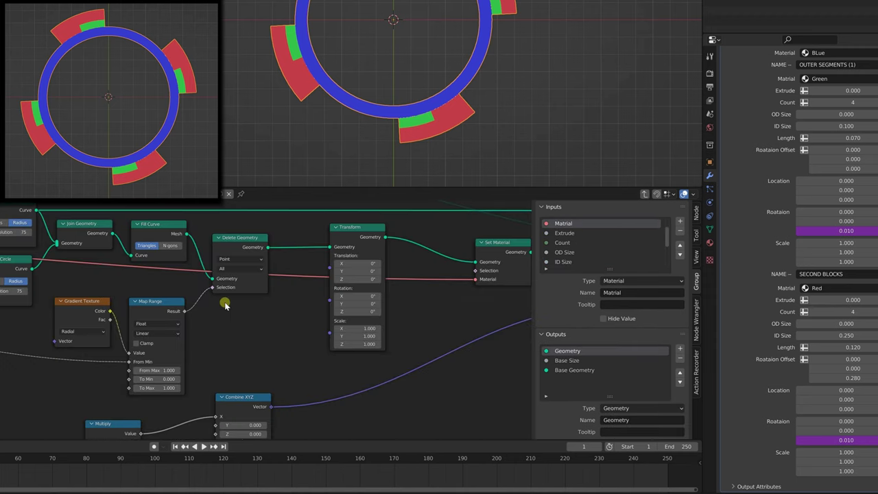
mouse_move(351, 232)
left_mouse_down()
mouse_move(359, 237)
mouse_move(350, 237)
left_mouse_up()
scroll(13, 320, "down", 3)
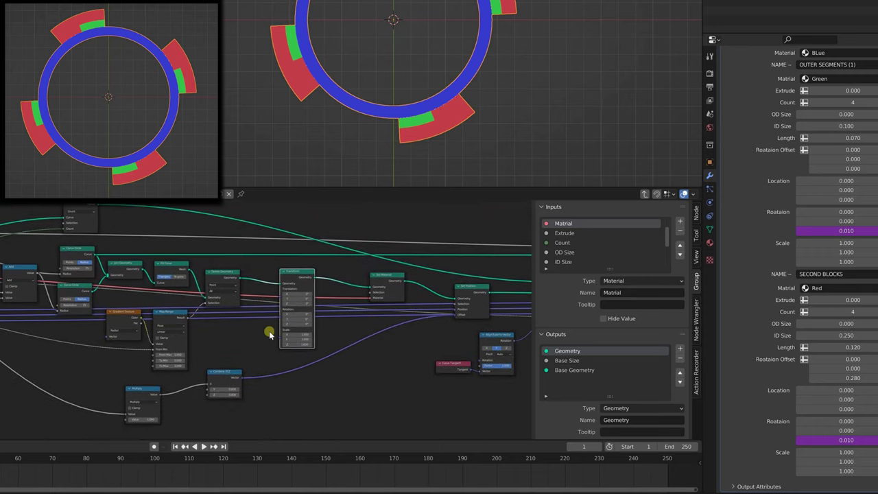
left_click_drag(296, 275, 303, 282)
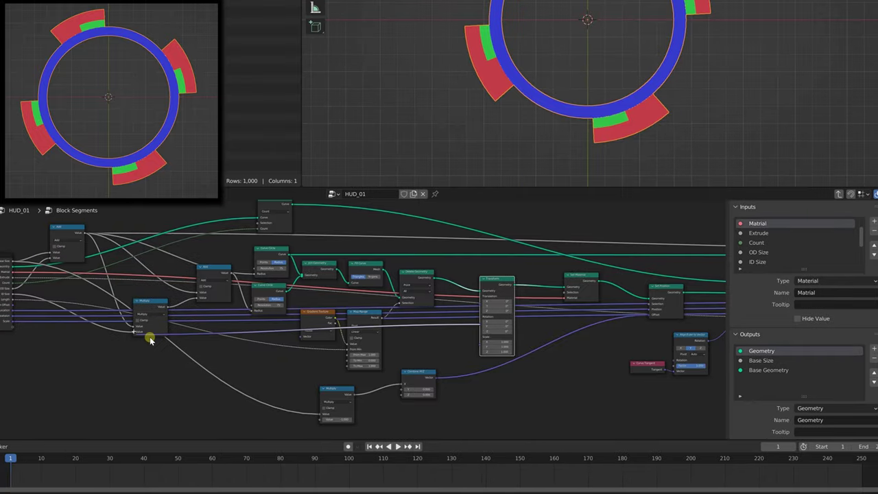
left_click_drag(40, 309, 42, 308)
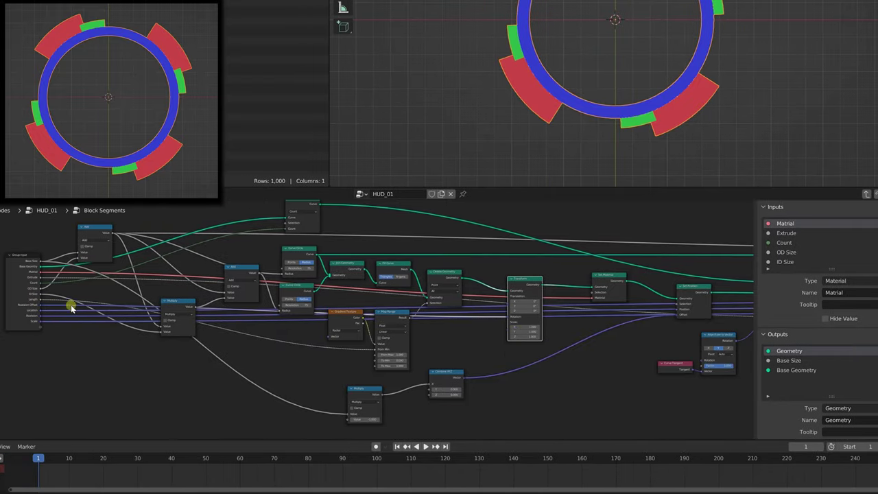
left_click(458, 342)
key("Tab")
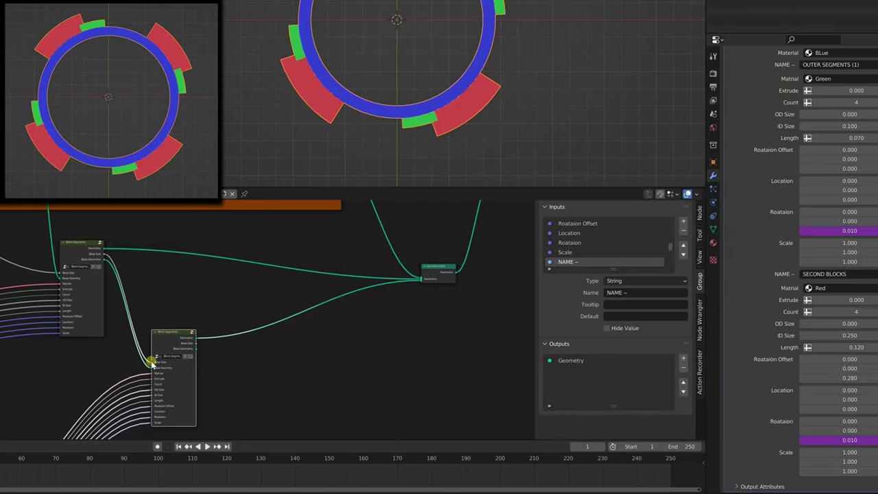
Try out different Z Roataion Offset values on SECOND BLOCKS, and set it back to 0
left_click_drag(838, 378, 797, 377)
left_click(797, 377)
type("00")
key("Return")
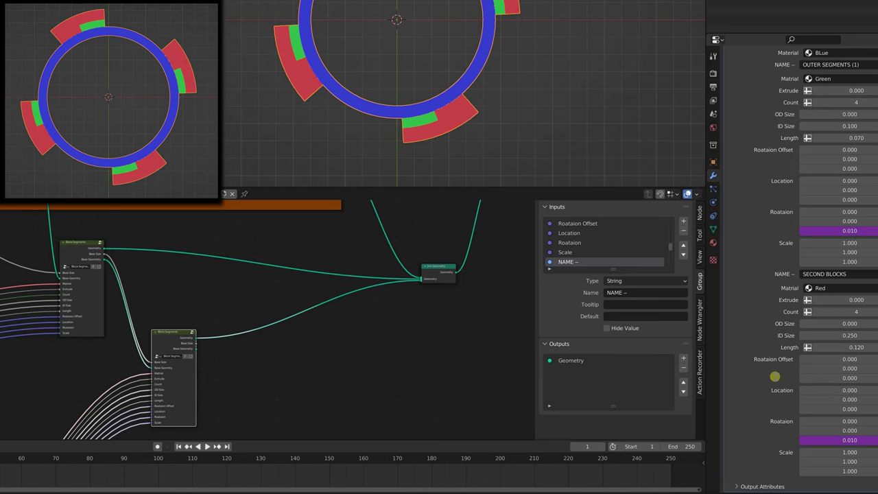
Play the animation, set the Z Roataion Offset of SECOND BLOCKS to -0.160, and play it again to check the rotation
key("space")
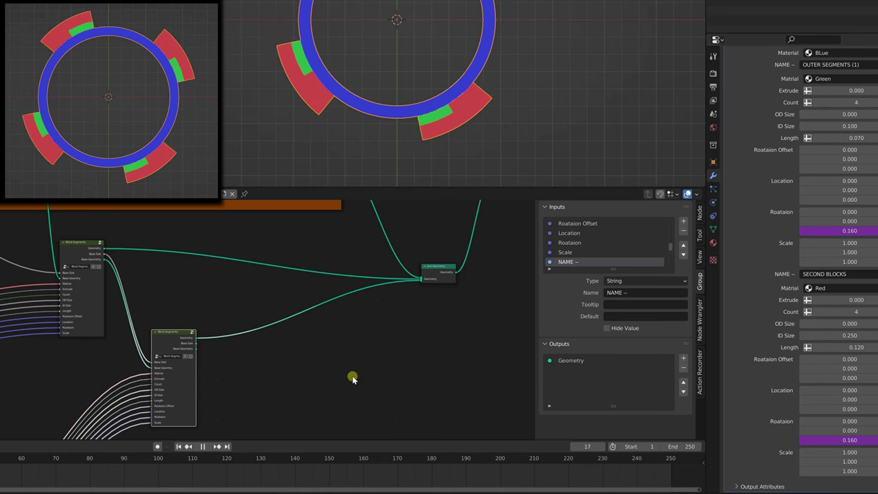
key("space")
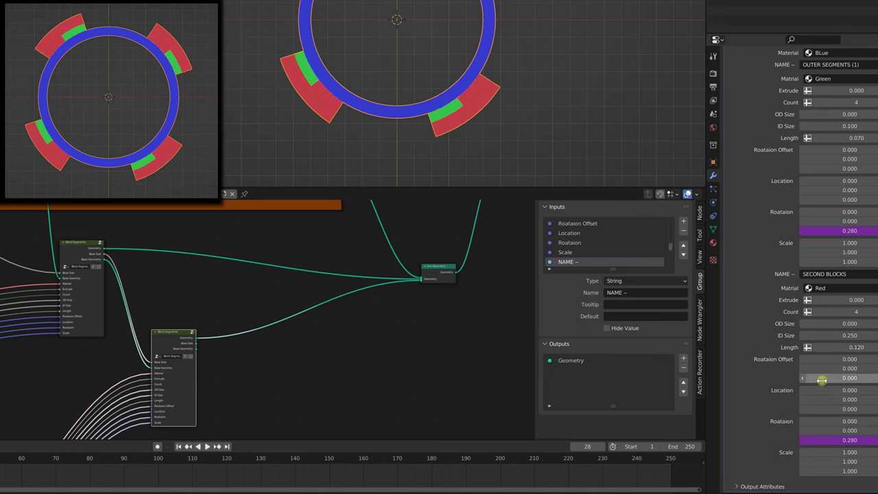
left_click_drag(821, 379, 819, 382)
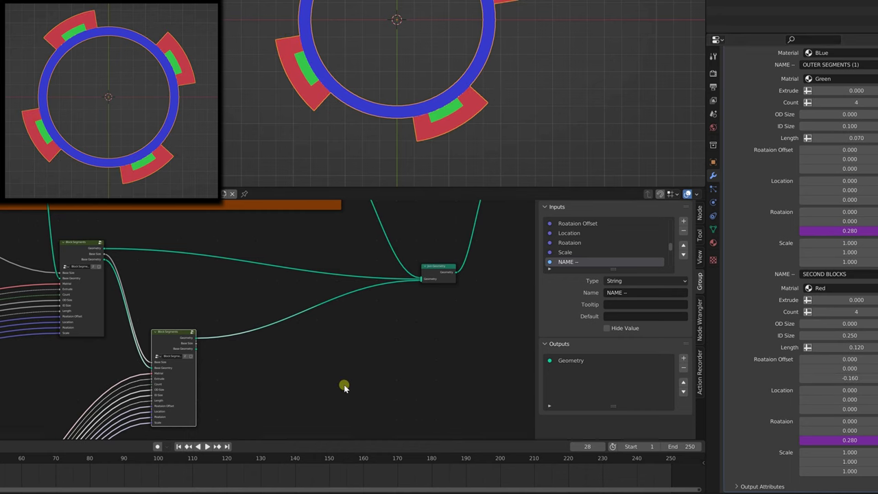
key("space")
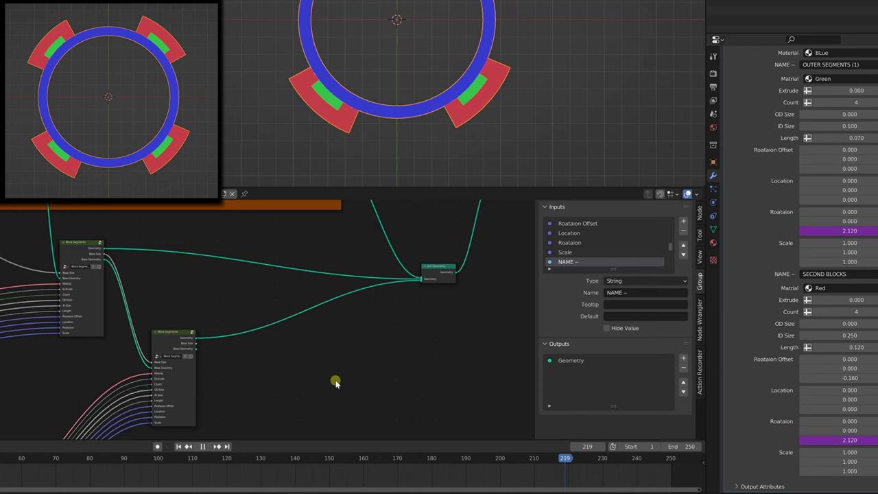
key("space")
Shift the second Block Segments node slightly, duplicate it and place the copy below it in the node tree
scroll(284, 386, "down", 5)
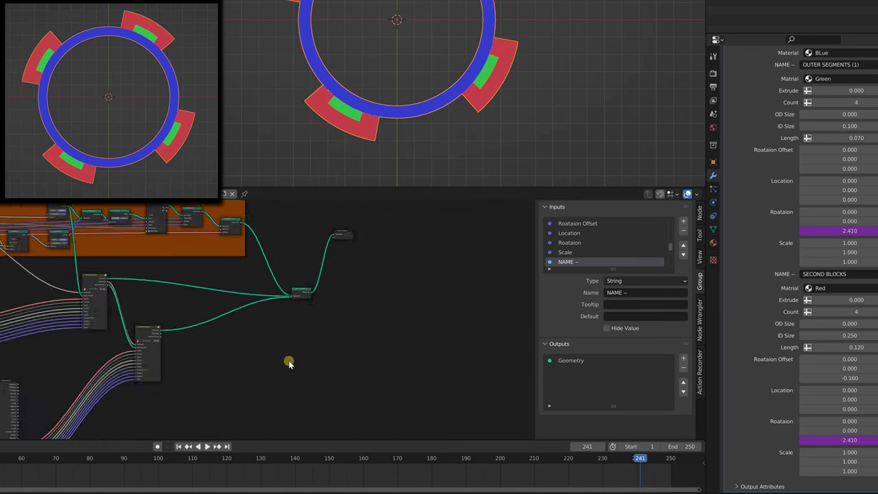
middle_click_drag(206, 286, 239, 279)
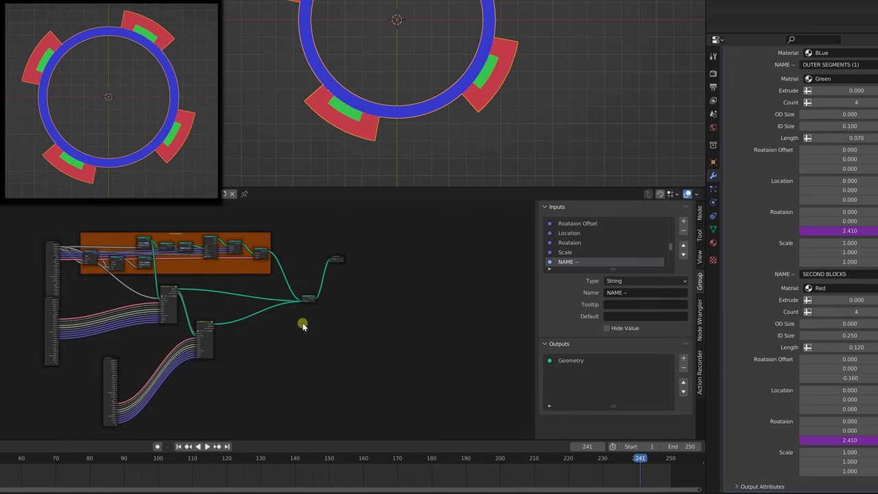
scroll(302, 325, "up", 2)
scroll(163, 337, "up", 1)
middle_click_drag(163, 336, 35, 268)
scroll(108, 279, "down", 1)
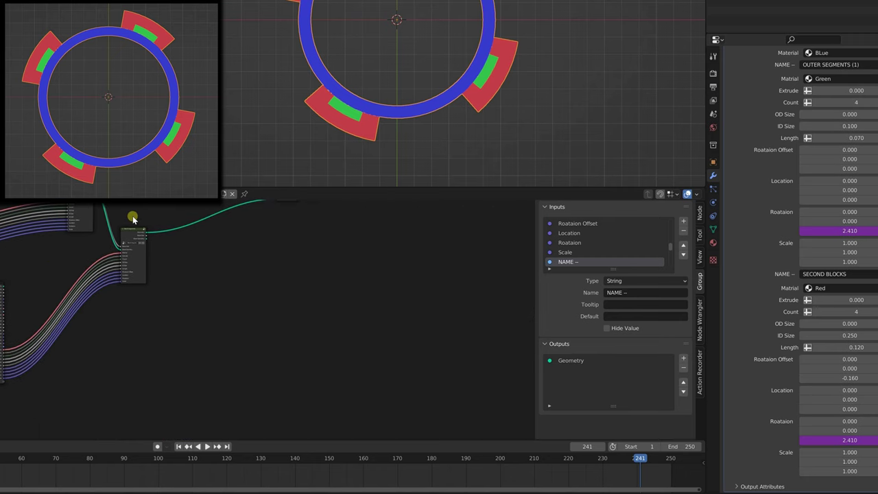
mouse_move(133, 231)
left_mouse_down()
mouse_move(144, 263)
mouse_move(137, 238)
mouse_move(144, 240)
left_mouse_up()
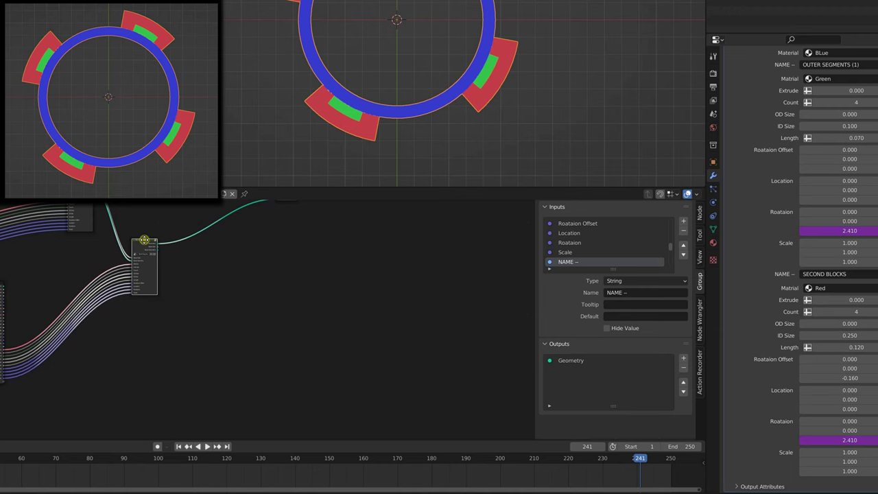
key("shift+d")
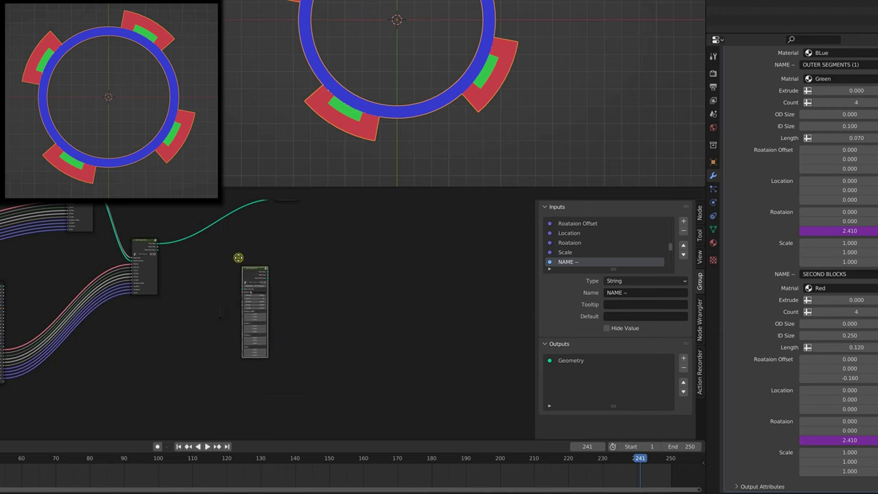
left_click(192, 362)
middle_click_drag(254, 345, 240, 227)
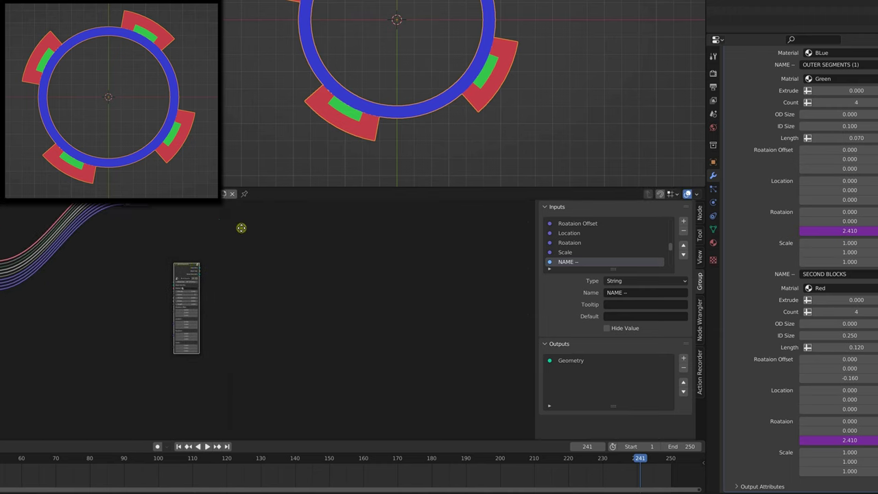
scroll(171, 255, "up", 2)
key("KP_Decimal")
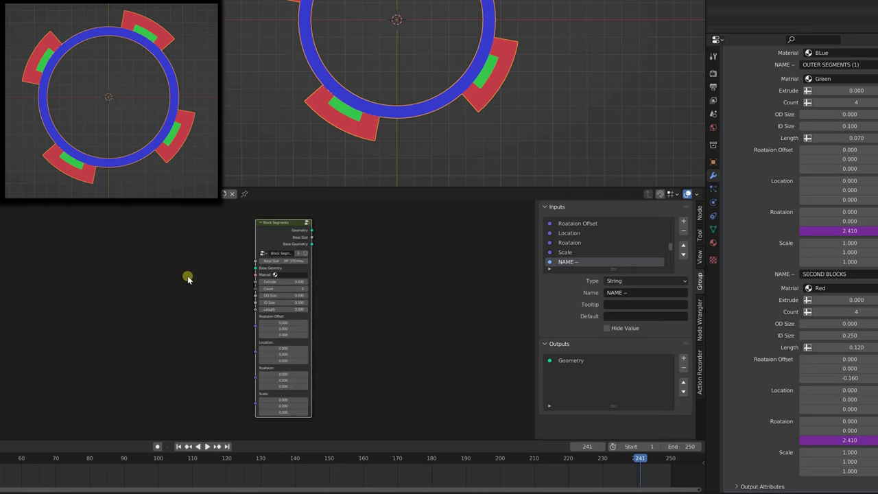
Move the first Block Segments node slightly left, away from the second one
scroll(164, 252, "down", 2)
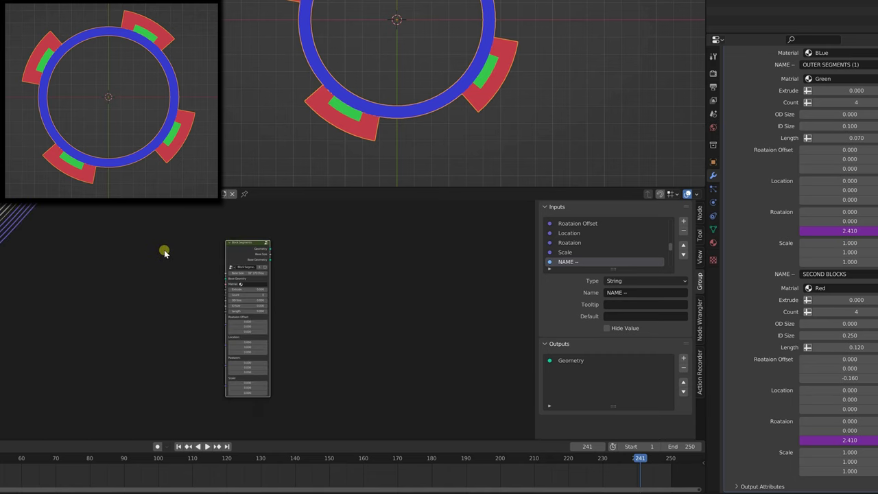
scroll(165, 250, "down", 4)
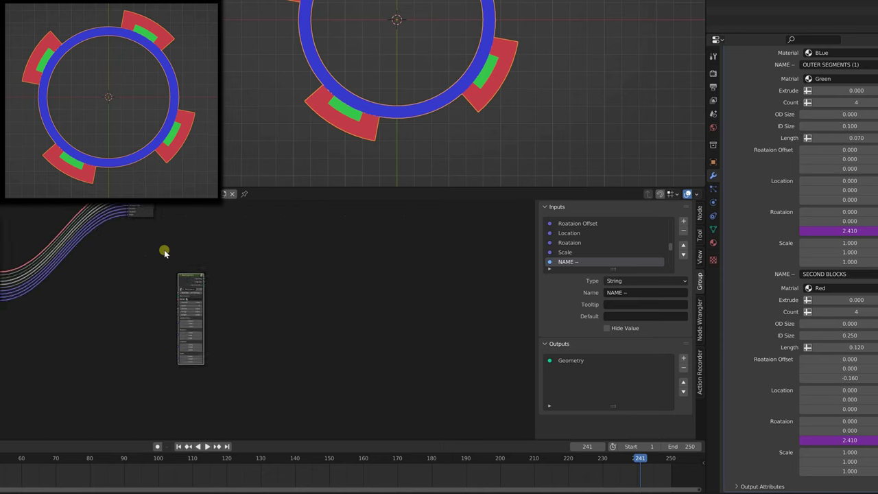
middle_click_drag(174, 245, 218, 318)
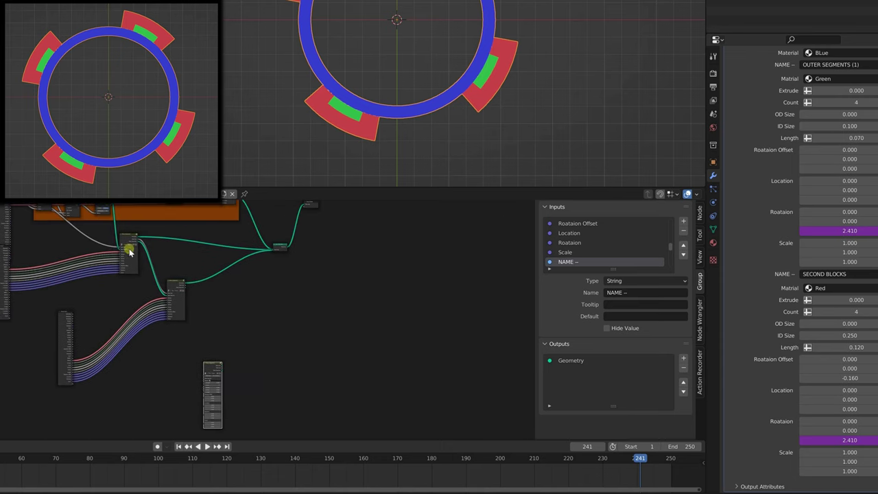
left_click_drag(129, 238, 122, 239)
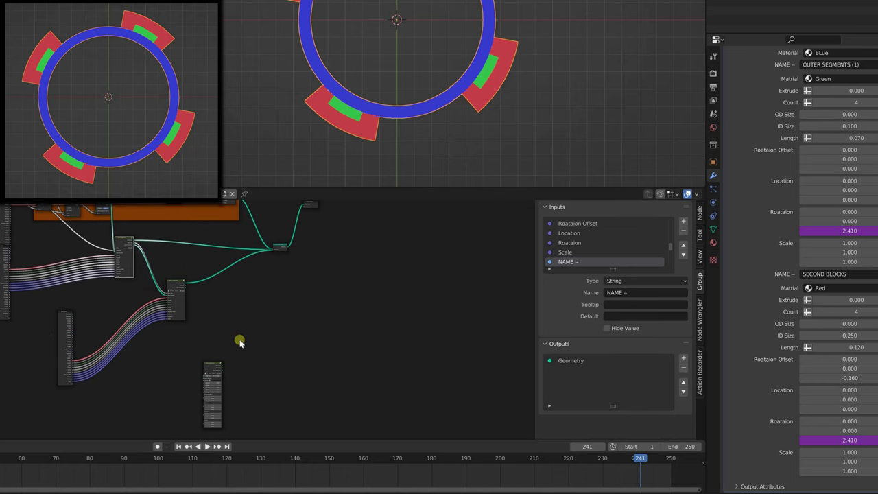
middle_click_drag(239, 339, 225, 327)
Inside the duplicated Block Segments group, add a new group input after Base Size and set its type to String
left_click(199, 355)
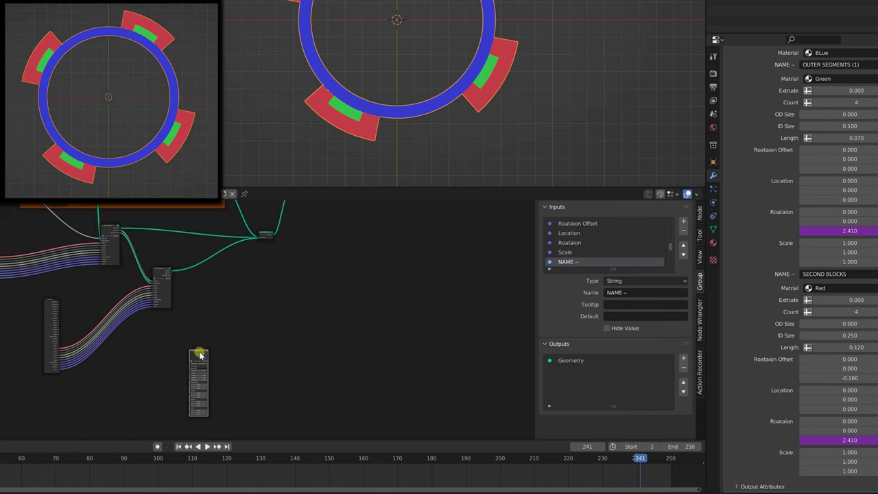
key("Tab")
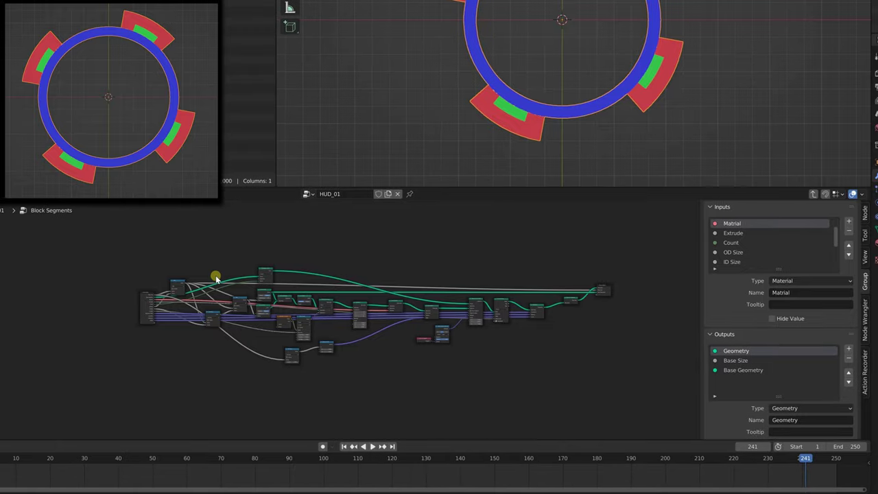
left_click_drag(114, 283, 16, 288)
scroll(803, 251, "down", 4)
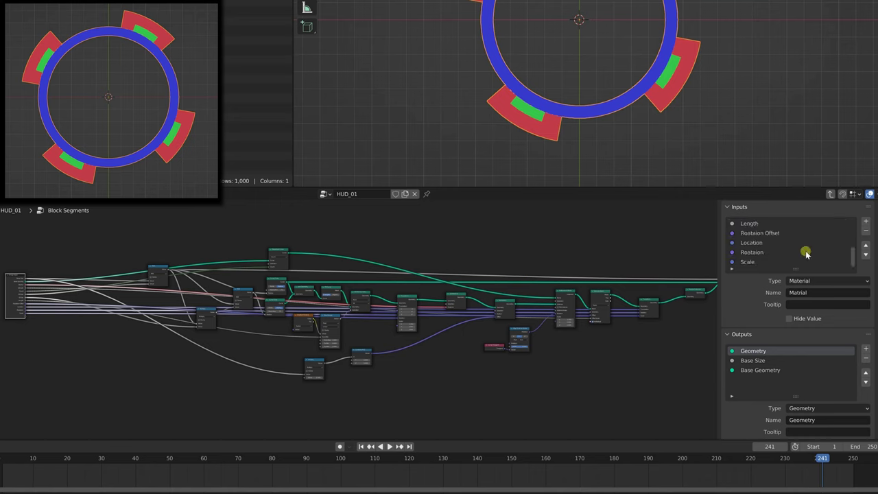
scroll(806, 254, "up", 6)
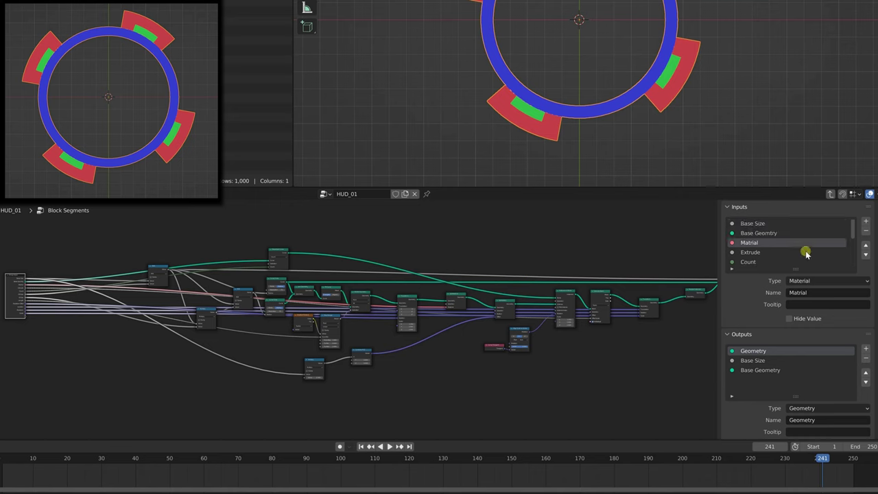
left_click(758, 225)
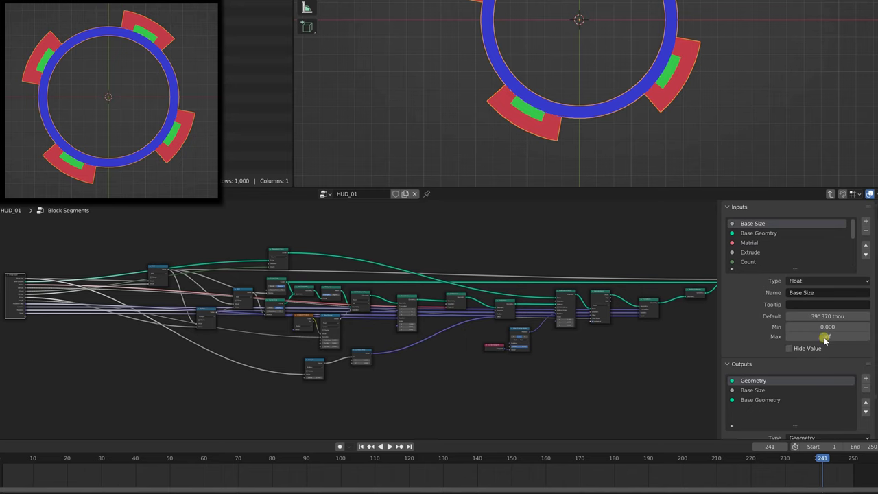
left_click(863, 225)
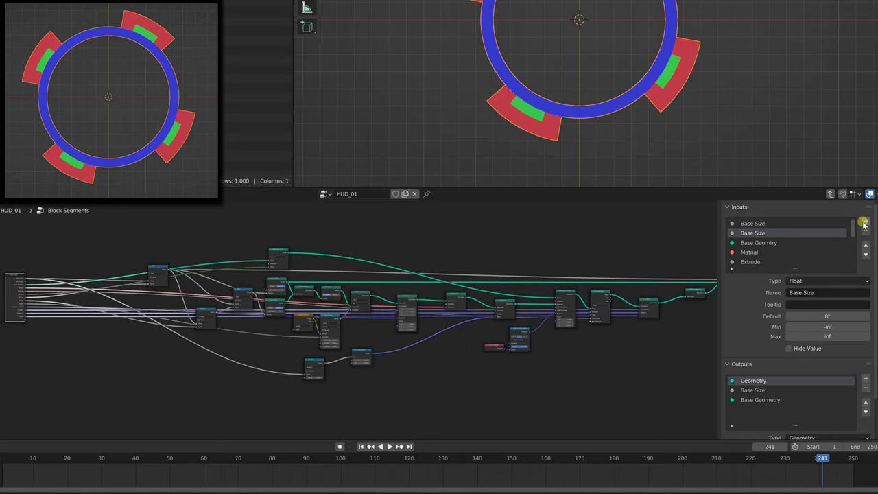
left_click(792, 281)
left_click(823, 294)
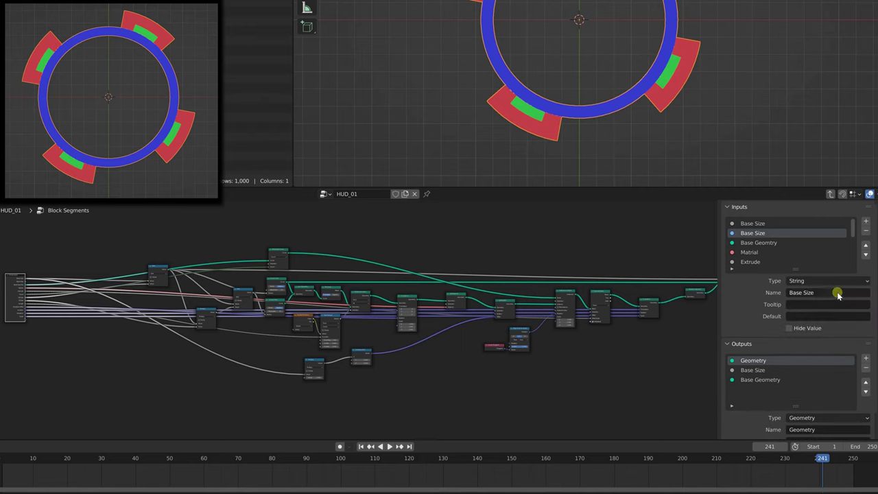
Name the new String input "NAME --", move it to the first place among the group's inputs and leave the group
left_click(815, 293)
type("NAME -")
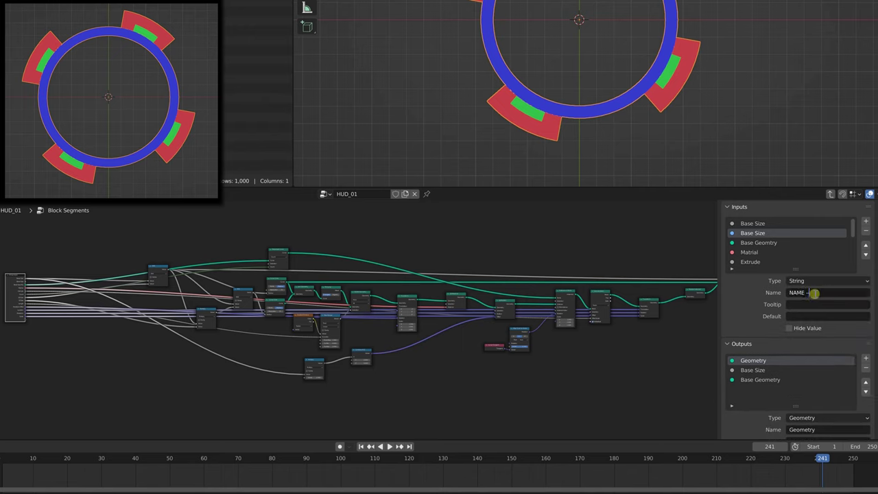
type("-")
key("Return")
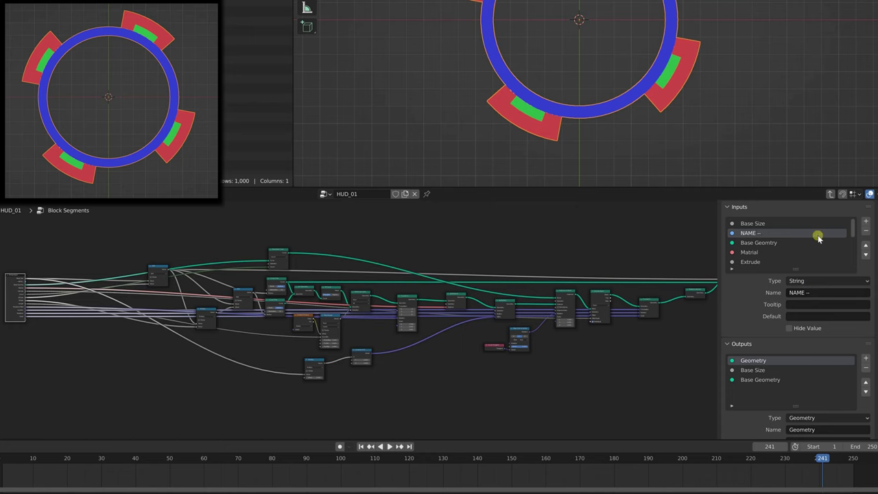
left_click(865, 245)
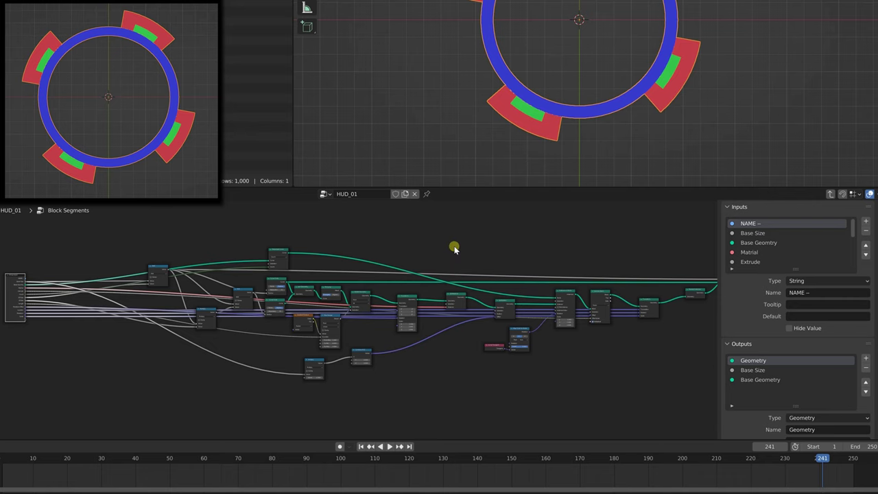
key("Tab")
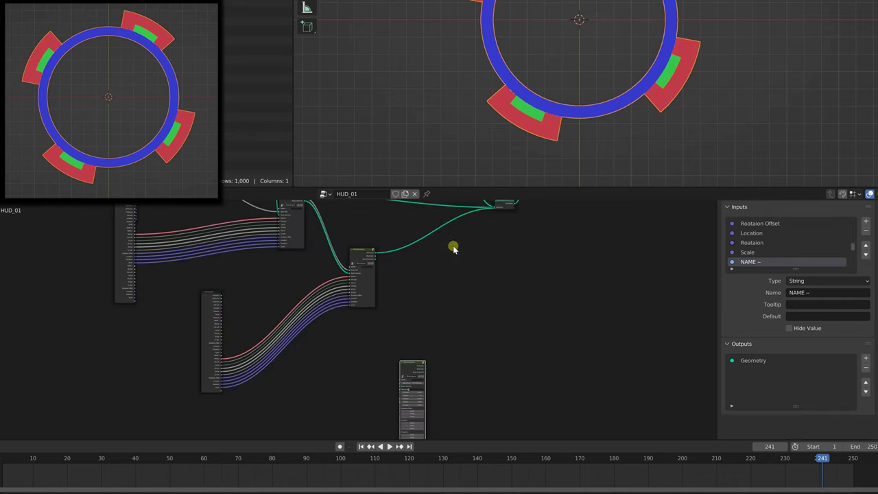
Duplicate the Group Input node that feeds the second Block Segments node and place the copy between it and the third Block Segments node
scroll(445, 251, "down", 2)
scroll(330, 329, "up", 2)
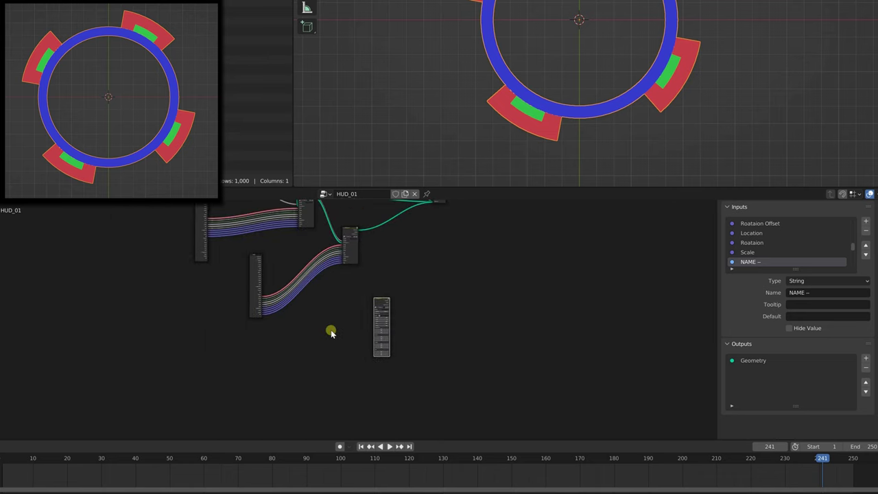
left_click_drag(451, 264, 480, 254)
scroll(455, 268, "up", 3)
middle_click_drag(505, 249, 320, 316)
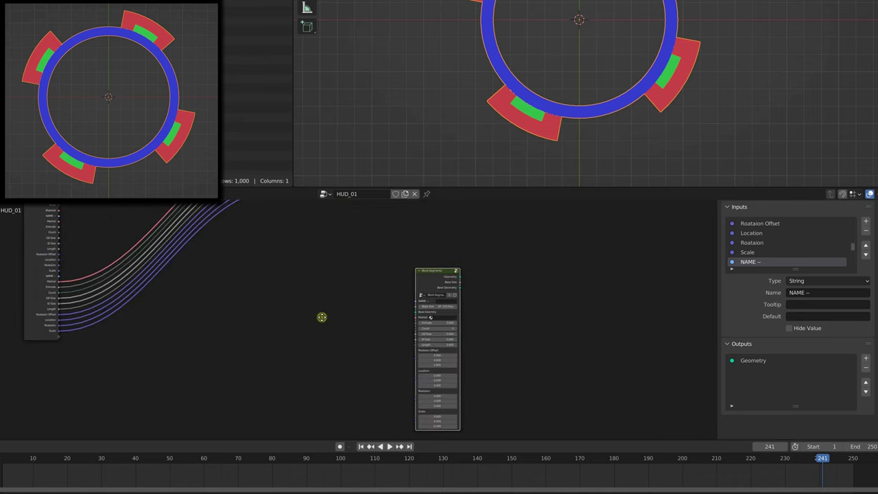
scroll(384, 299, "up", 1)
left_click_drag(490, 252, 440, 239)
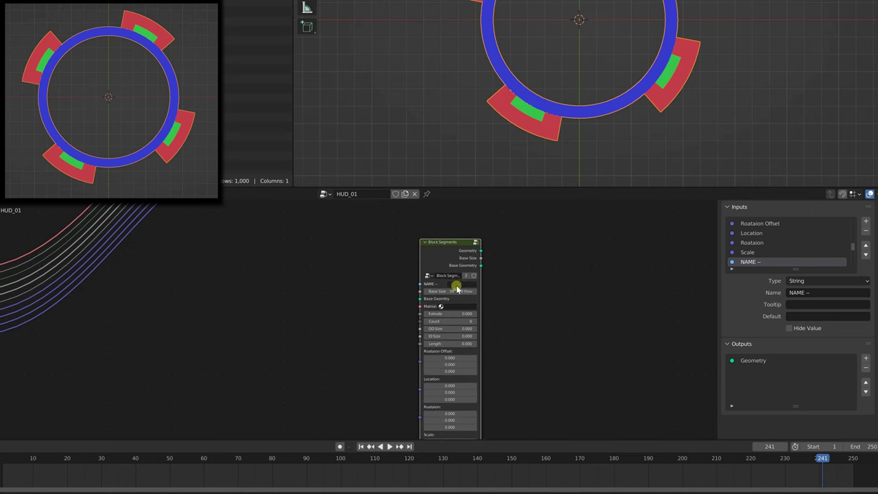
middle_click_drag(330, 259, 444, 265)
left_click(64, 250)
key("shift+d")
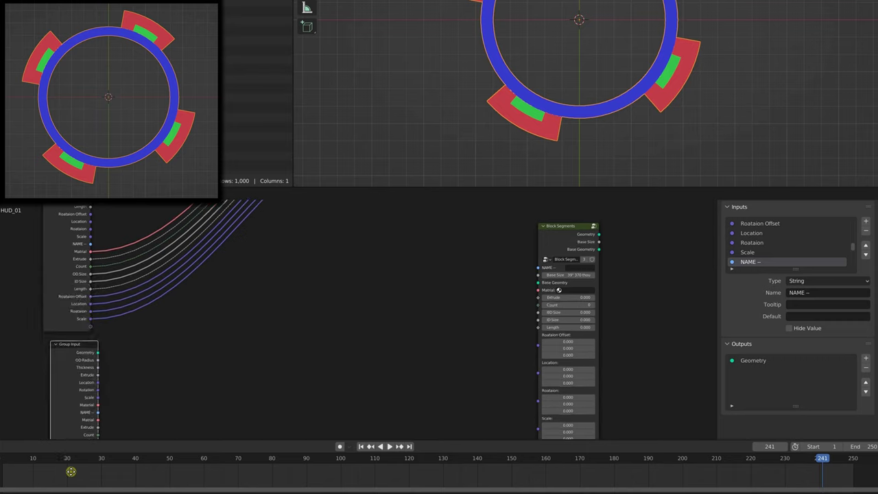
left_click(369, 314)
Move the copied Group Input node closer to the third Block Segments node
middle_click_drag(366, 299, 478, 366)
scroll(365, 280, "down", 2)
middle_click_drag(365, 280, 349, 210)
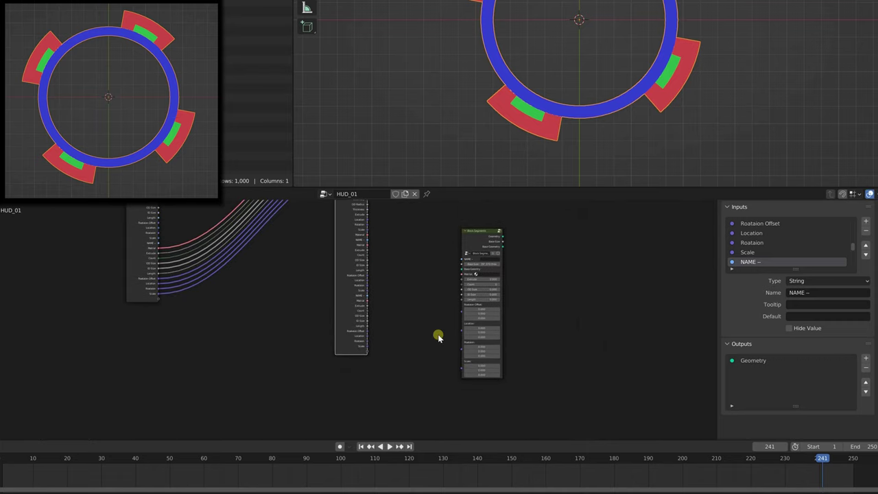
middle_click_drag(472, 243, 511, 270)
scroll(470, 297, "up", 1)
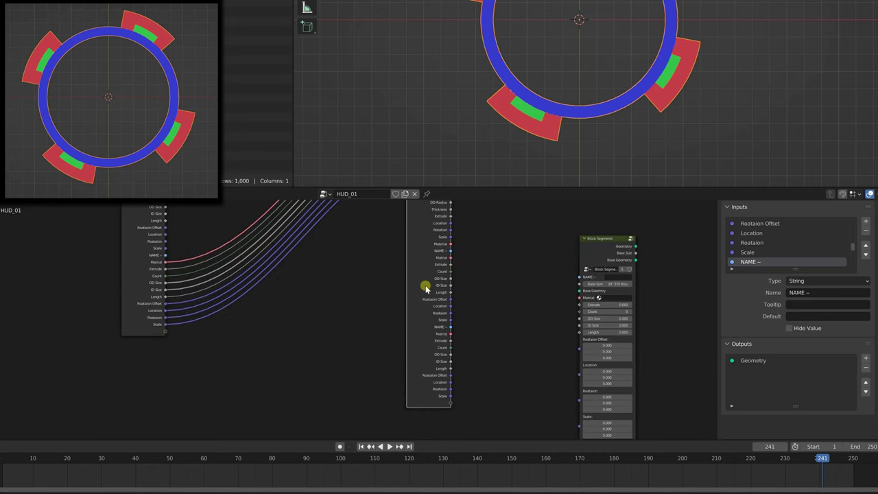
left_click_drag(420, 334, 471, 244)
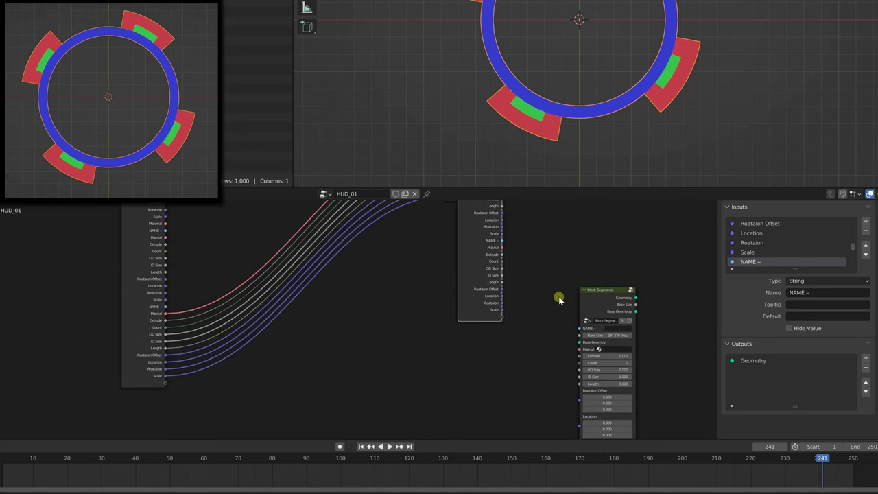
Expose the third Block Segments node's NAME -- input as a new modifier input through the copied Group Input's empty socket
middle_click_drag(551, 272, 466, 280)
left_click_drag(496, 326, 417, 313)
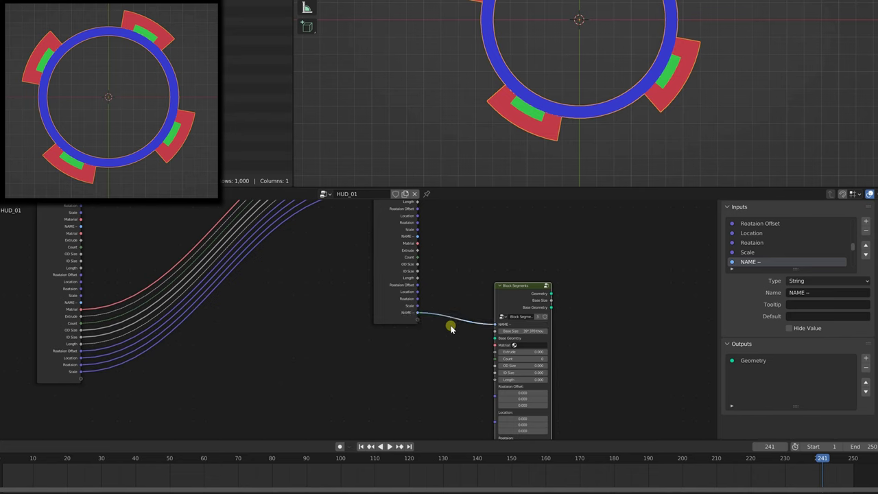
left_click_drag(495, 334, 429, 327)
left_click(519, 332)
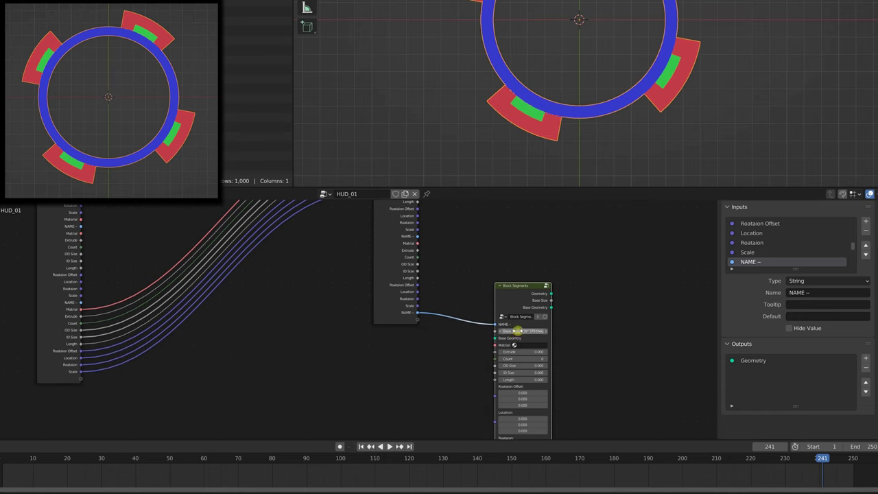
Expose the third Block Segments node's Matrial, Extrude and Count inputs as new modifier inputs through its Group Input node
middle_click_drag(476, 267, 464, 237)
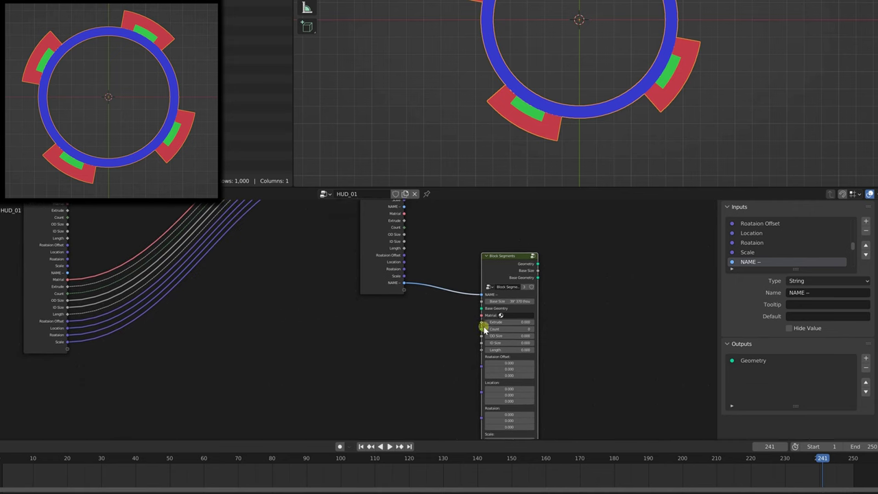
left_click_drag(483, 315, 404, 290)
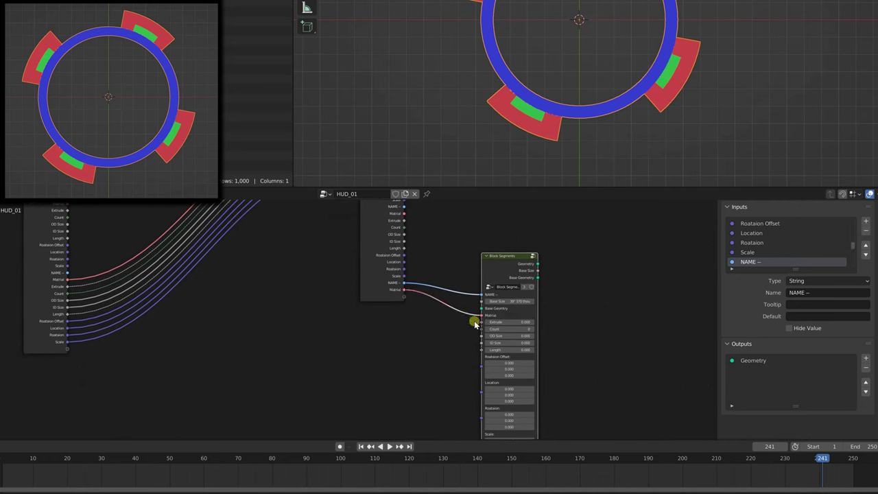
left_click_drag(483, 323, 404, 296)
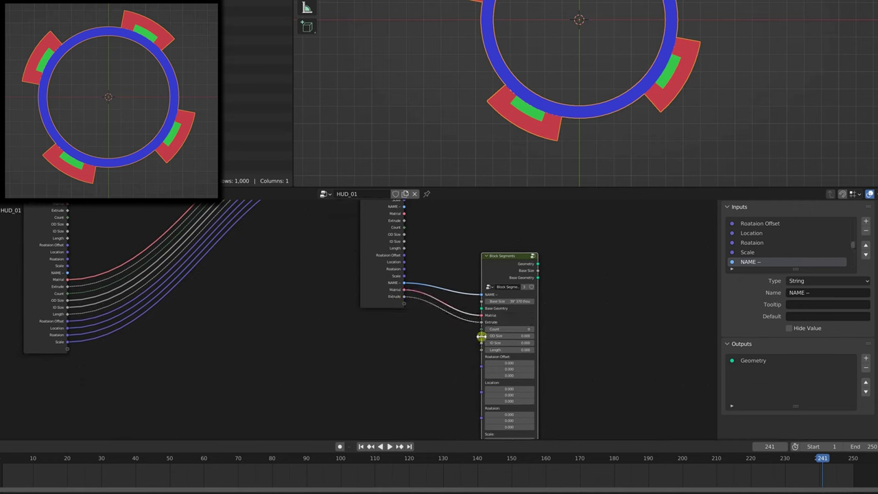
left_click_drag(483, 330, 405, 304)
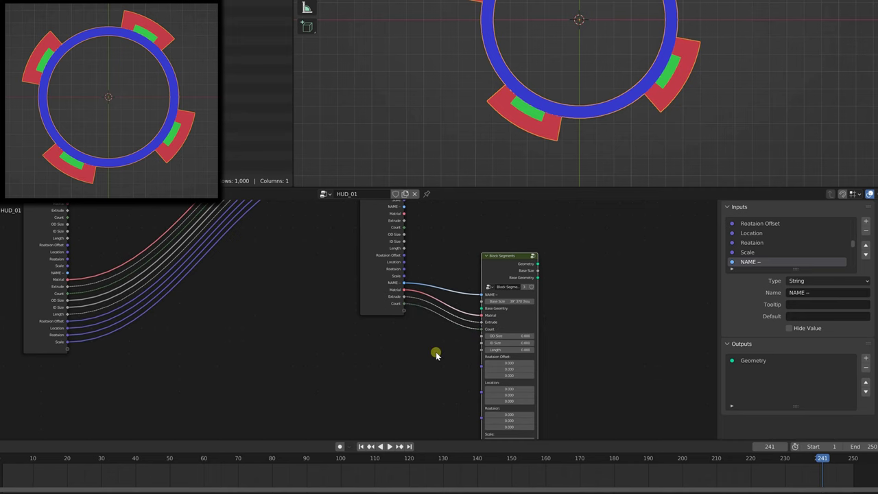
Enter the Block Segments group and set its Scale input's default to 1 on all three axes
middle_click_drag(439, 352, 313, 305)
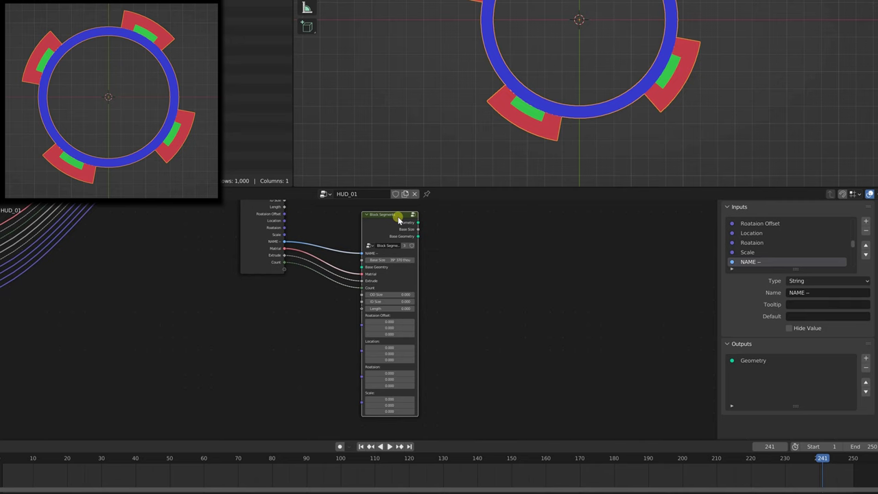
key("Tab")
scroll(755, 264, "up", 1)
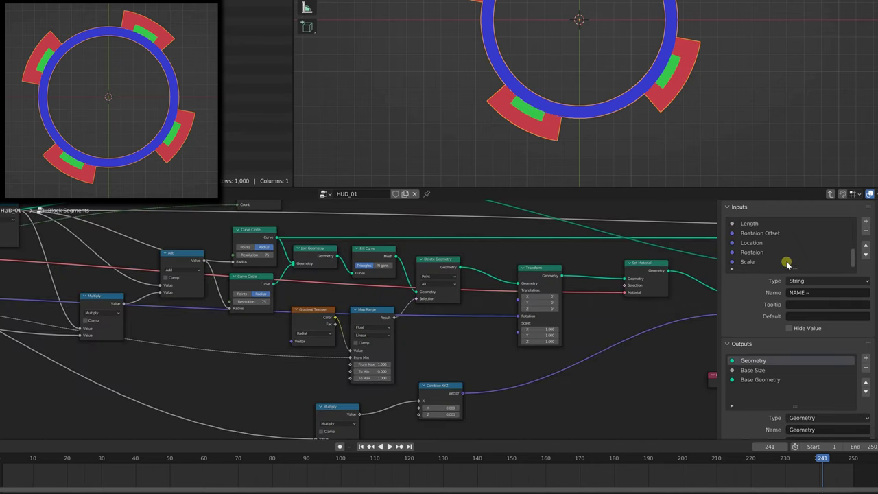
left_click(745, 263)
left_click_drag(818, 315, 818, 335)
type("1")
key("Return")
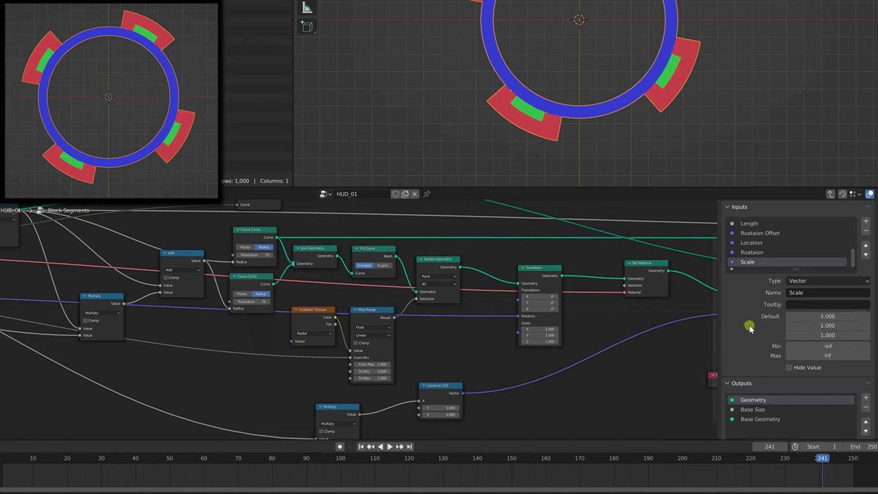
Set the group's Scale input to a minimum of 0 with defaults of 1, and leave the group
mouse_move(816, 316)
left_mouse_down()
mouse_move(816, 336)
mouse_move(812, 316)
left_mouse_up()
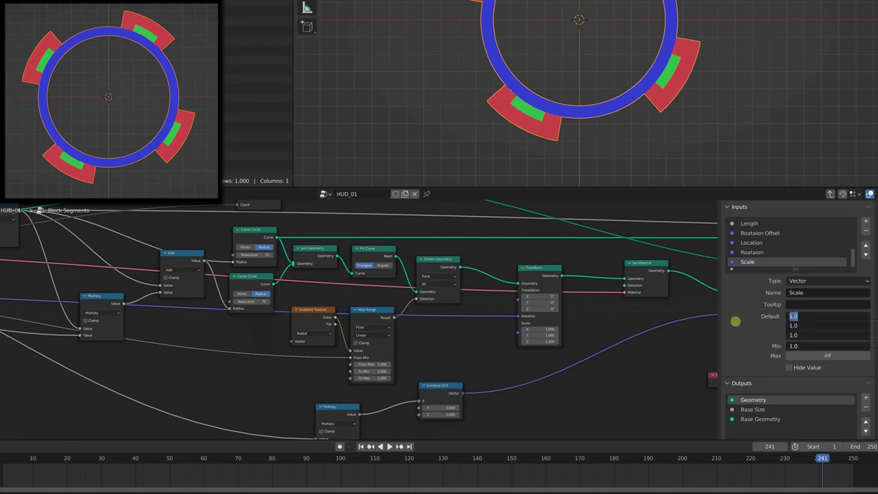
key("Return")
left_click_drag(805, 316, 751, 316)
type("1")
key("Return")
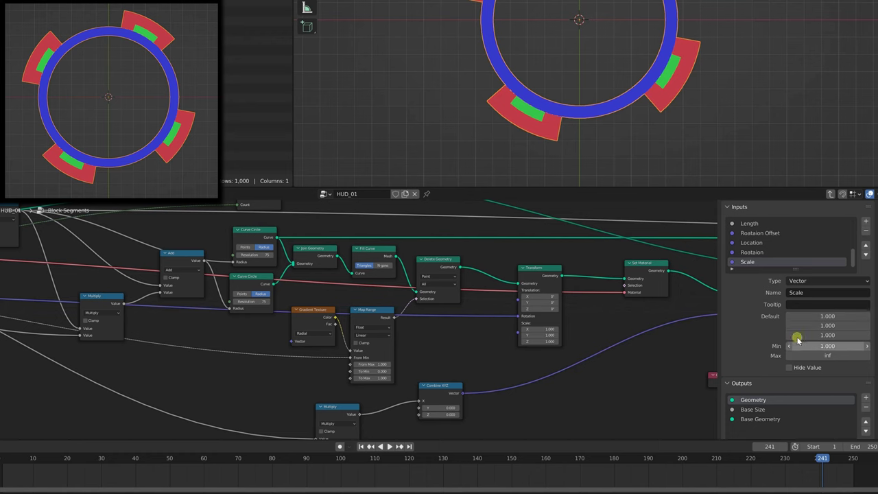
left_click(815, 348)
type("0")
key("Return")
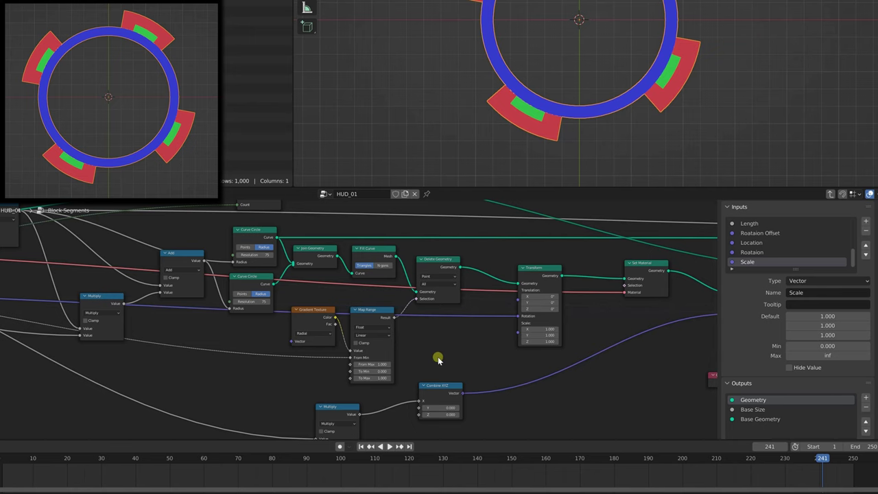
key("Tab")
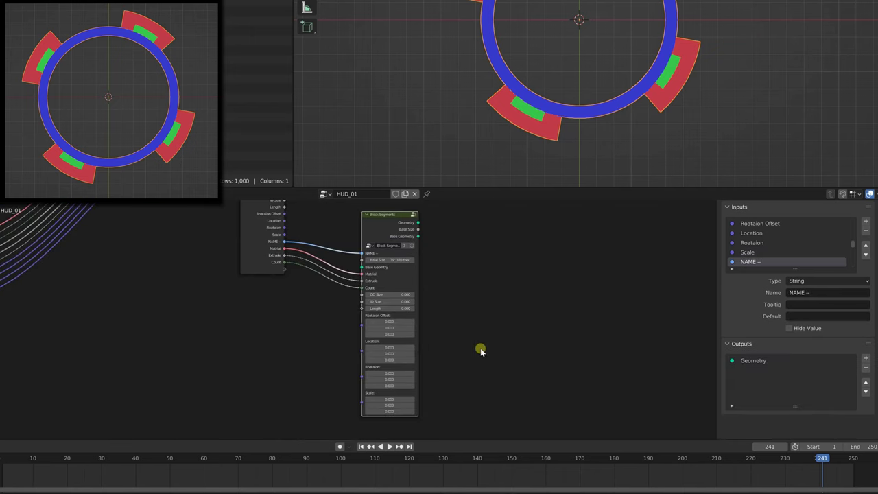
Set the third Block Segments node's Scale to 1 on all three axes
left_click(389, 397)
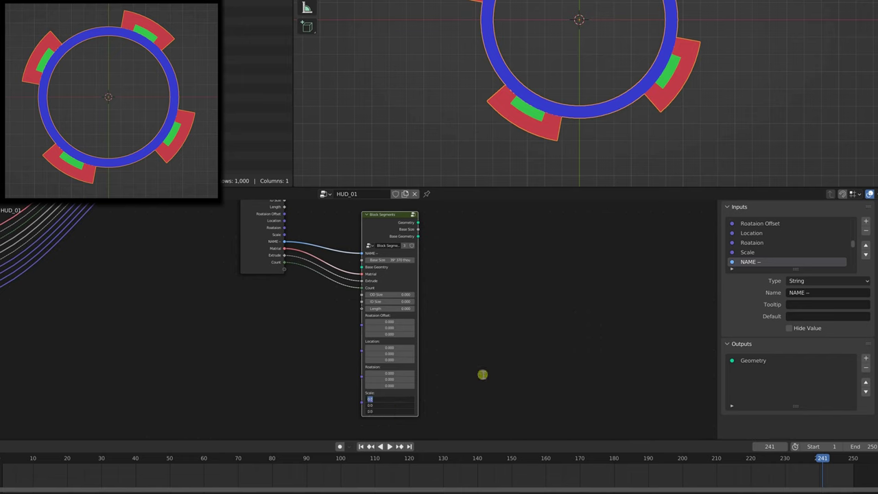
type("1")
key("Return")
left_click(480, 355)
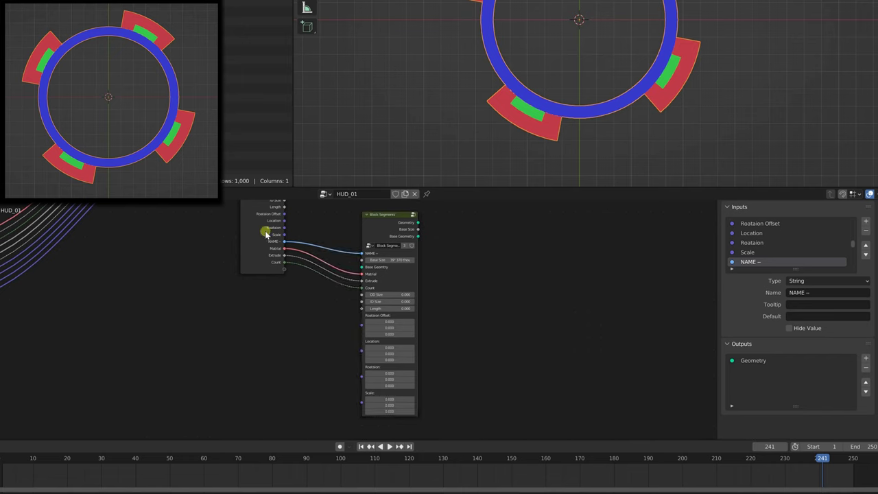
Expose the third Block Segments node's OD Size, ID Size, Length, Roataion Offset, Location, Roataion and Scale as modifier inputs
middle_click_drag(308, 299, 349, 299)
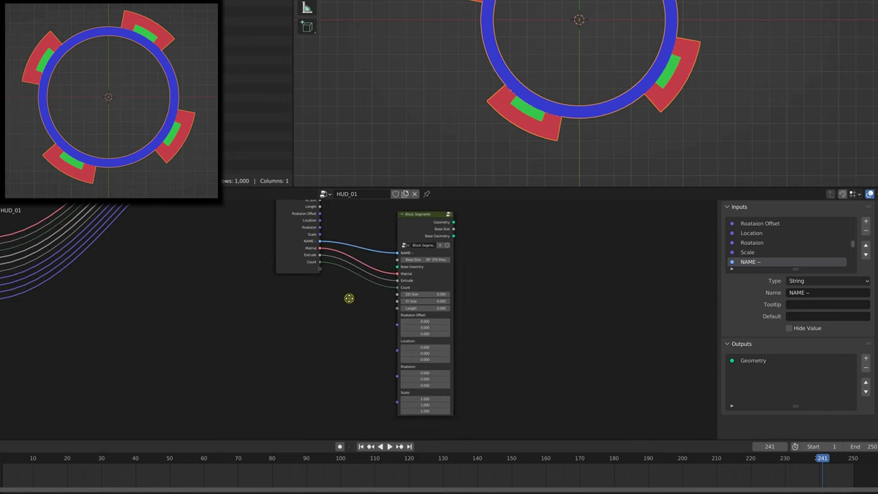
left_click_drag(398, 295, 319, 269)
left_click_drag(397, 304, 320, 275)
left_click_drag(398, 309, 320, 288)
left_click_drag(397, 327, 320, 289)
left_click_drag(396, 333, 319, 296)
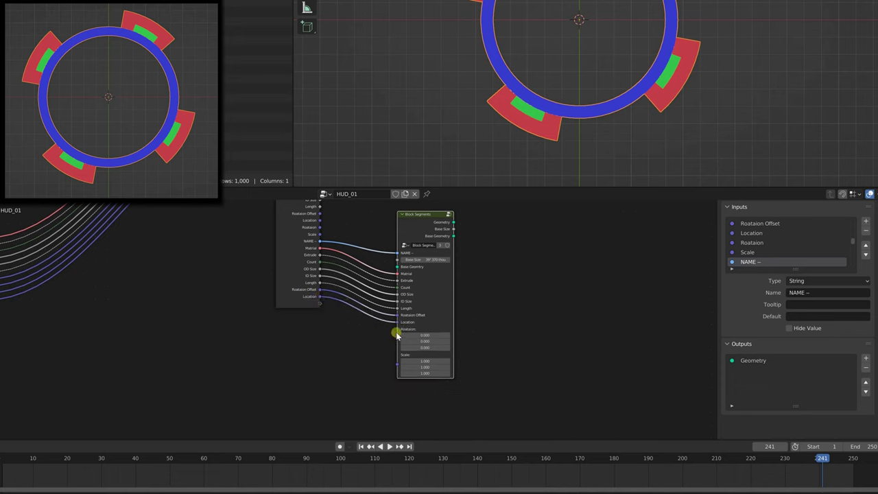
left_click_drag(397, 336, 320, 303)
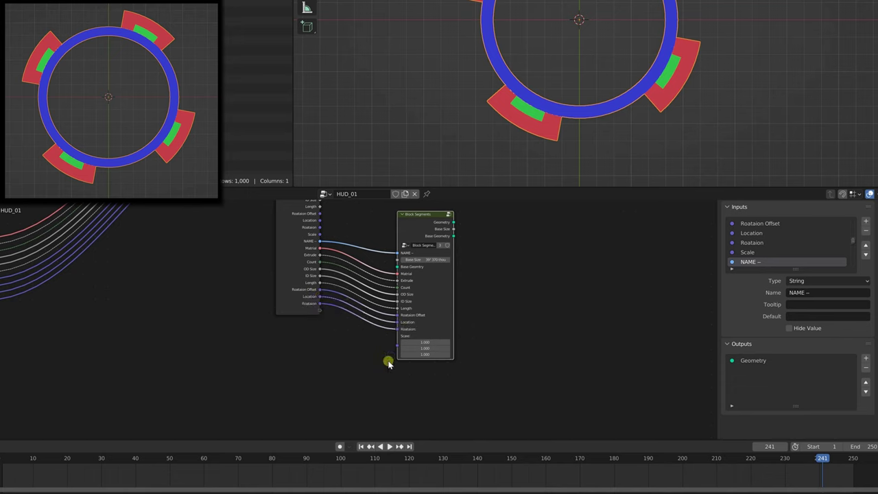
left_click_drag(392, 347, 320, 310)
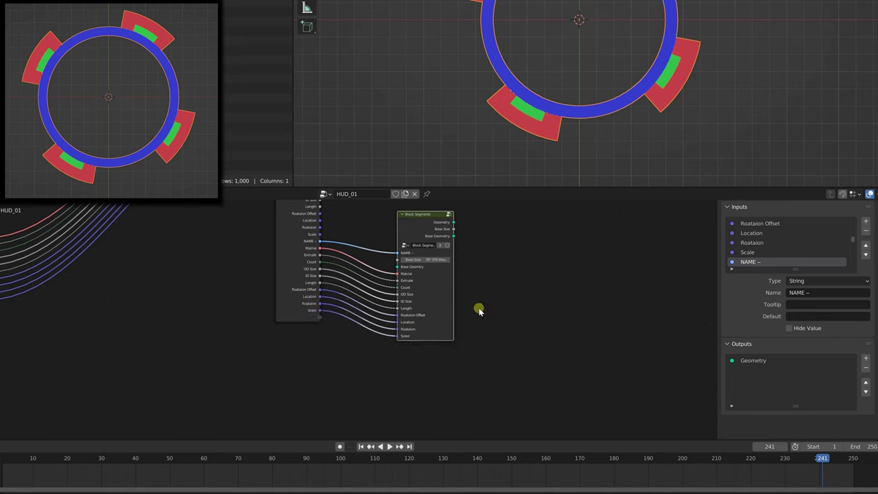
Move the third Group Input node to the far left of the second one and shift its Block Segments node slightly right
middle_click_drag(505, 283, 421, 399)
scroll(376, 350, "down", 2)
middle_click_drag(286, 310, 431, 305)
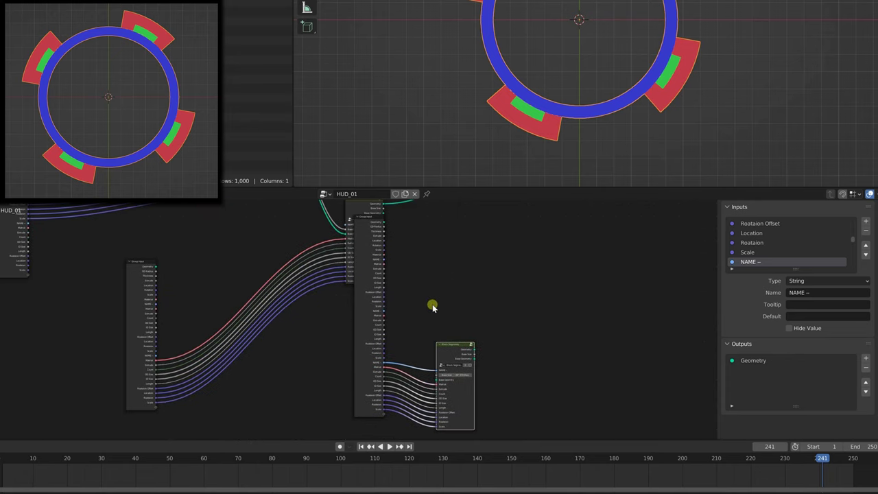
left_click_drag(368, 222, 19, 328)
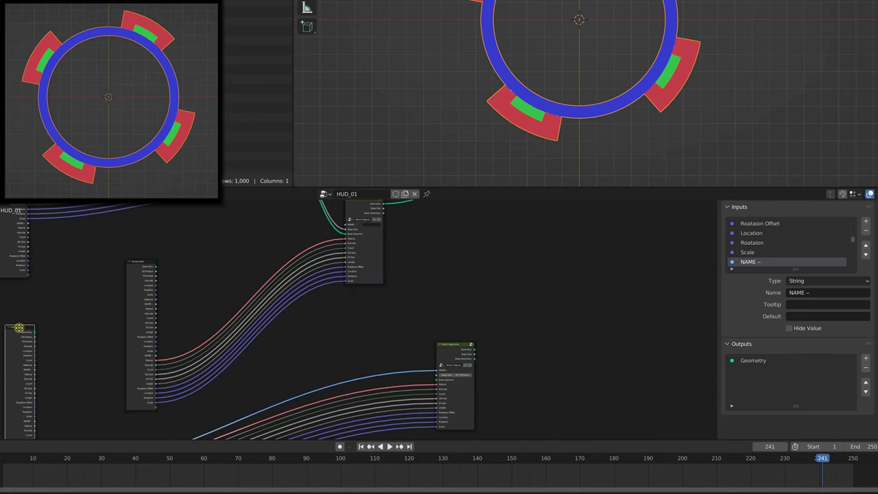
left_click(466, 344)
left_click_drag(467, 345, 511, 338)
Connect the second Block Segments node's Base Size and Base Geometry outputs to the matching inputs of the third
middle_click_drag(447, 288, 341, 296)
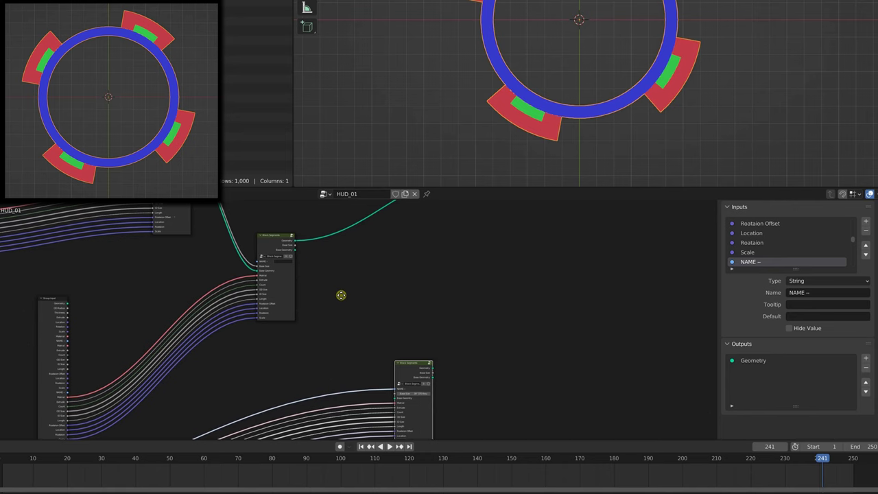
left_click_drag(295, 246, 396, 391)
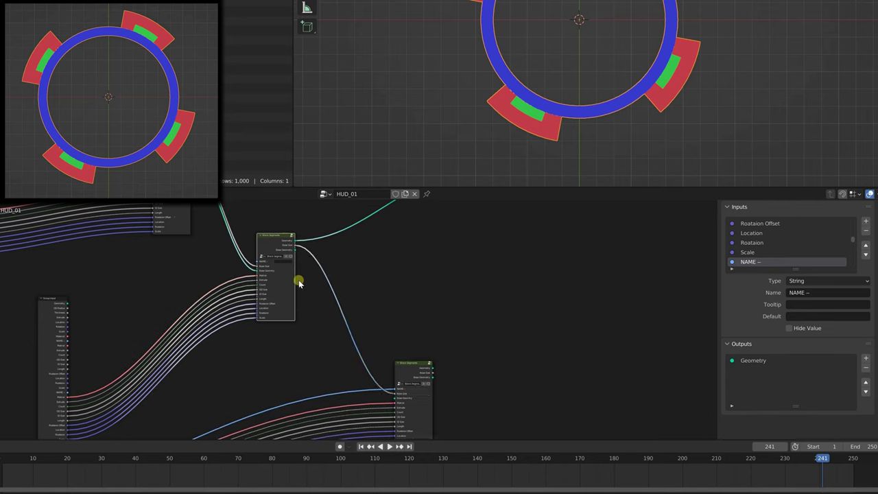
left_click_drag(296, 252, 392, 399)
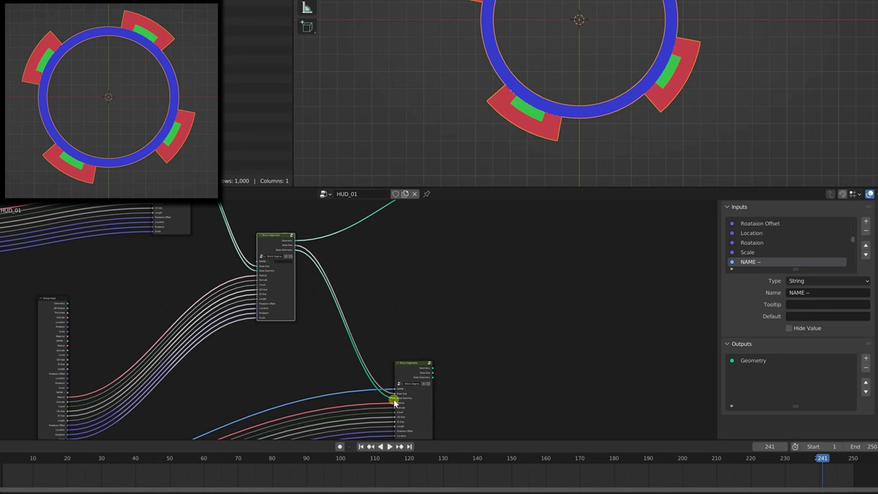
Move the Join Geometry node closer to the third Block Segments node and connect that node's Geometry output to it
middle_click_drag(430, 349, 299, 326)
scroll(299, 326, "down", 3)
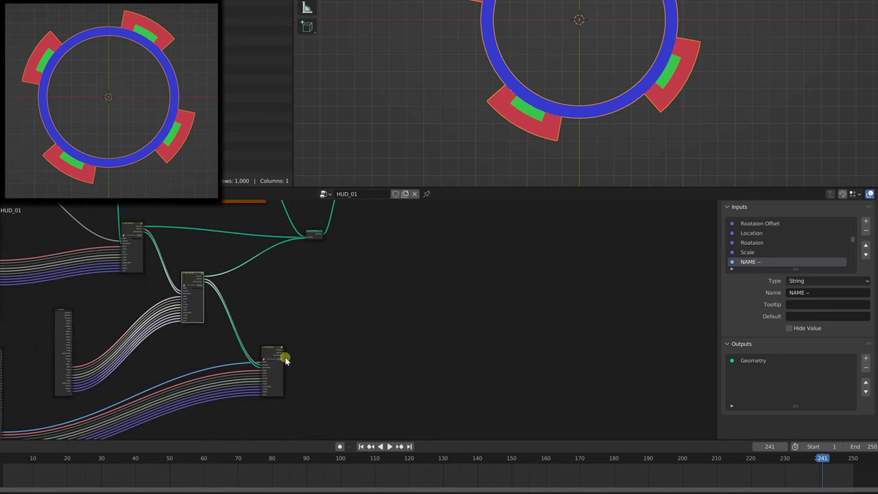
scroll(270, 349, "up", 1)
scroll(280, 318, "up", 3)
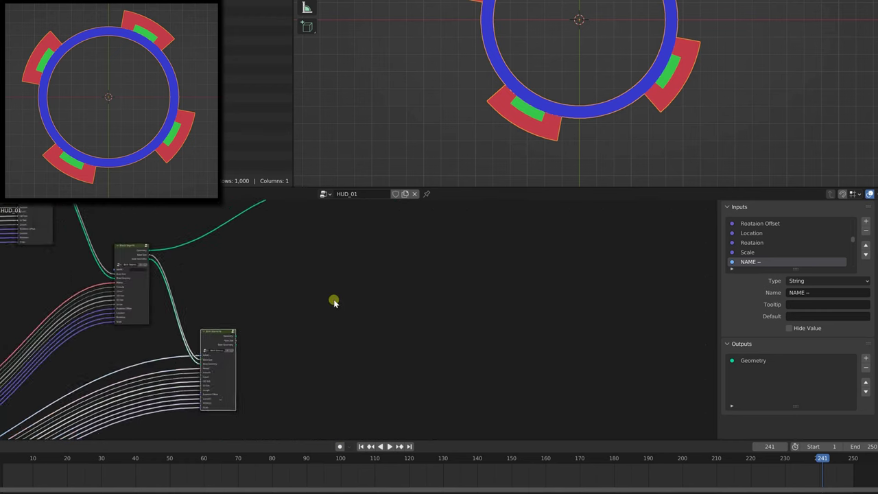
left_click_drag(343, 204, 417, 320)
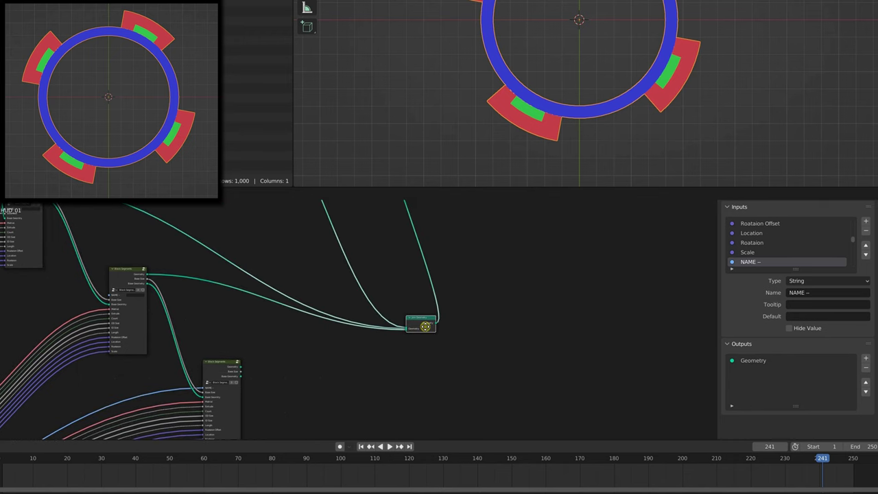
middle_click_drag(304, 368, 272, 334)
scroll(272, 334, "up", 1)
left_click_drag(184, 327, 393, 279)
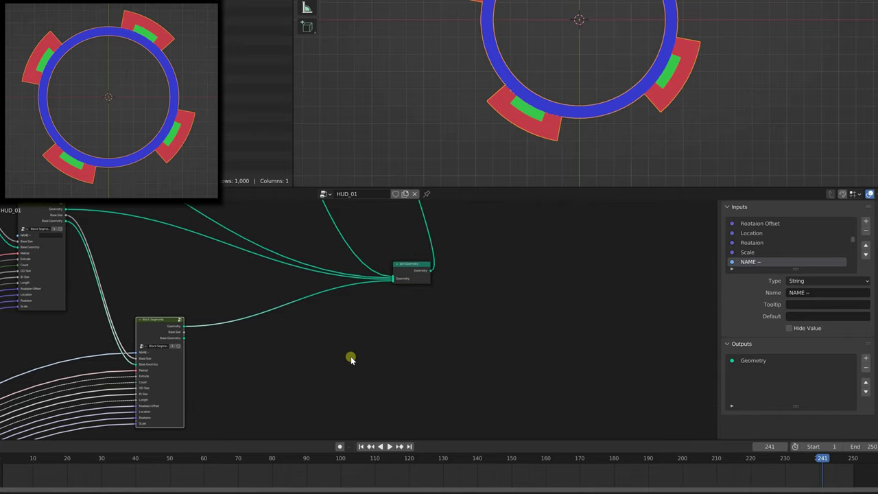
Enter "THIRD BLOCKS" as the new block set's NAME -- value in the modifier
scroll(383, 346, "down", 5)
scroll(388, 369, "down", 1)
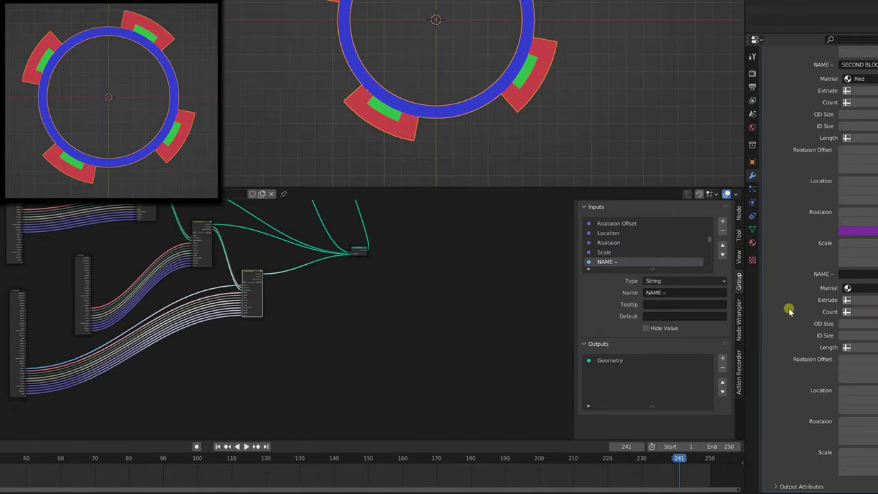
left_click(771, 274)
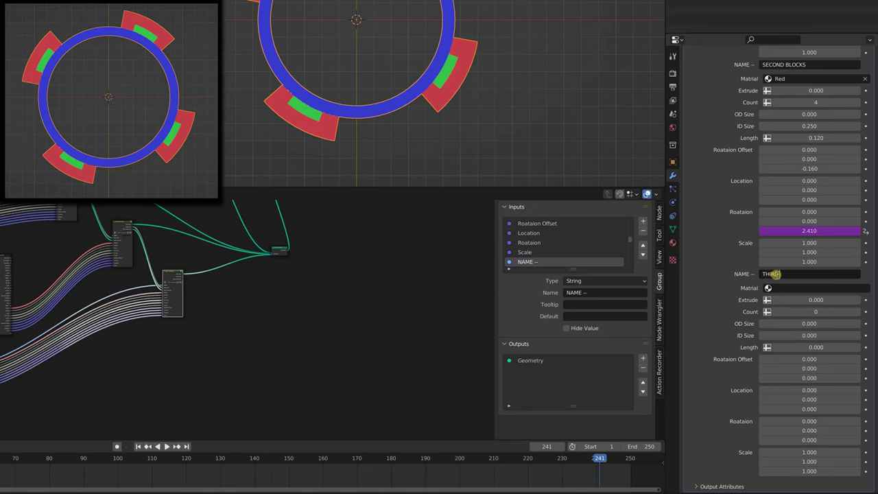
type("THIRD BLOCKS")
key("Return")
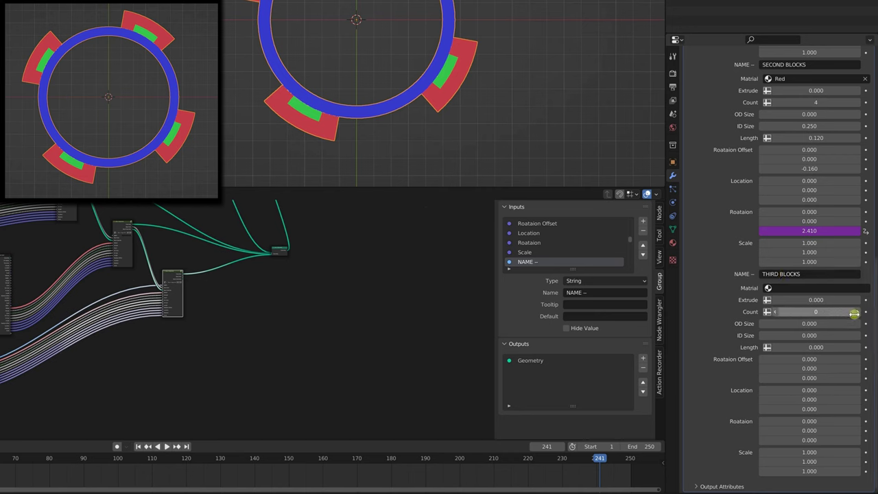
Set the third blocks' Count to 8, ID Size to 0.600 and Length to 0.070 in the modifier
left_click(816, 312)
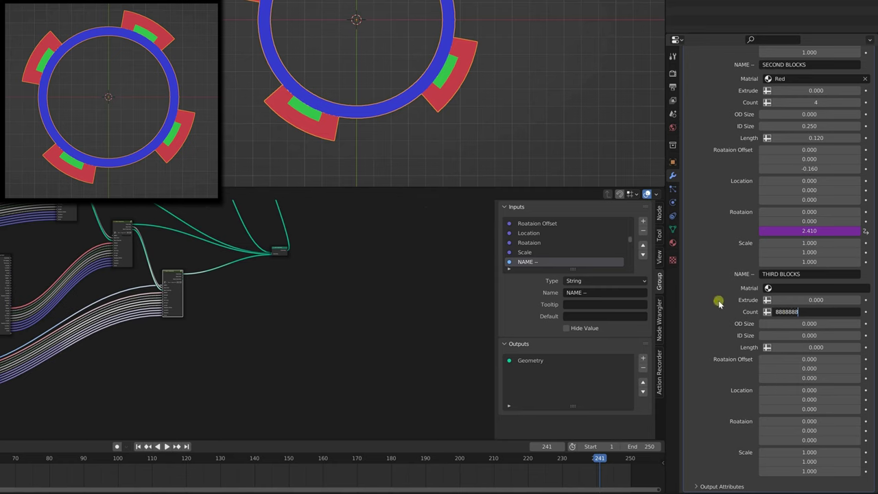
type("8")
key("Return")
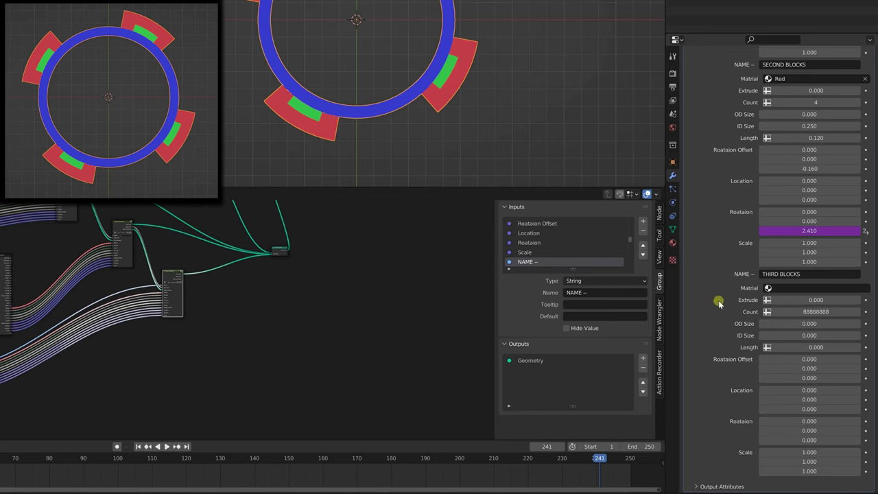
left_click(774, 310)
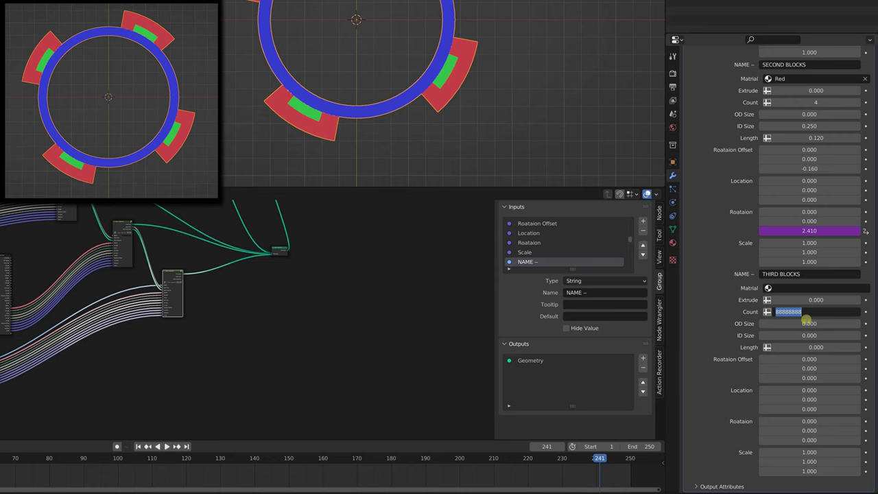
type("8")
key("Return")
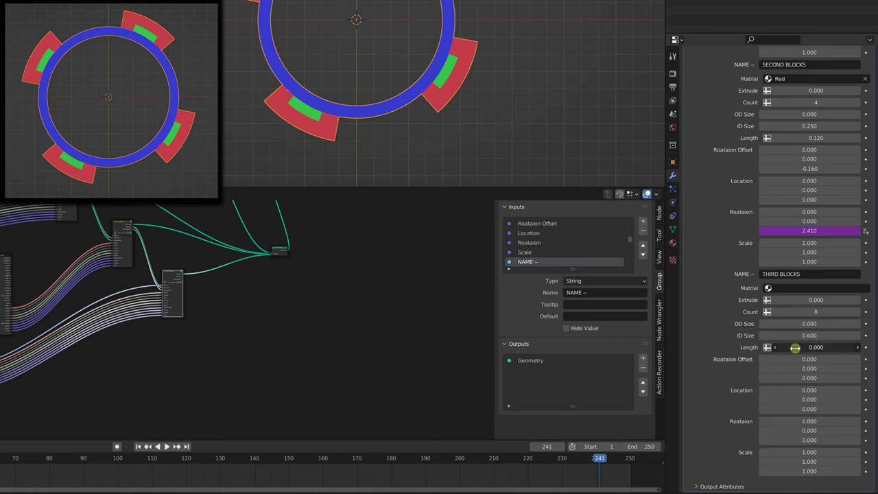
left_click_drag(794, 348, 800, 349)
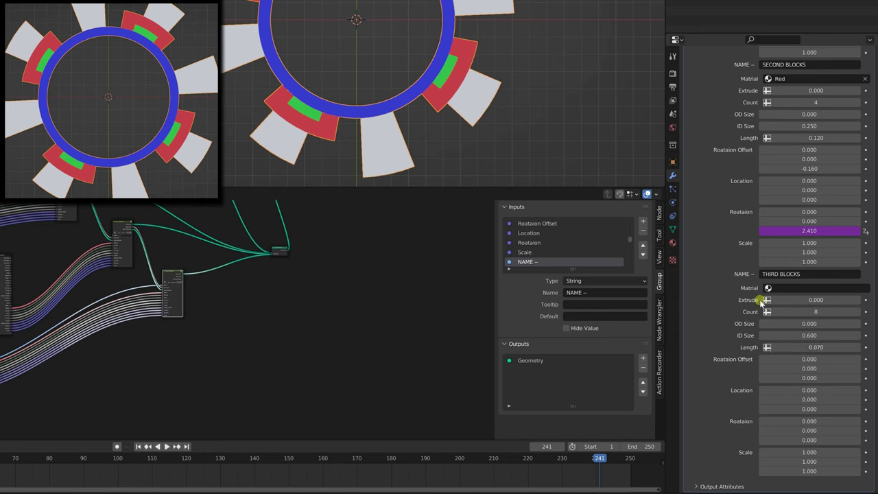
Drive the third blocks' Z rotation in the modifier with the expression #frame/100
left_click(793, 440)
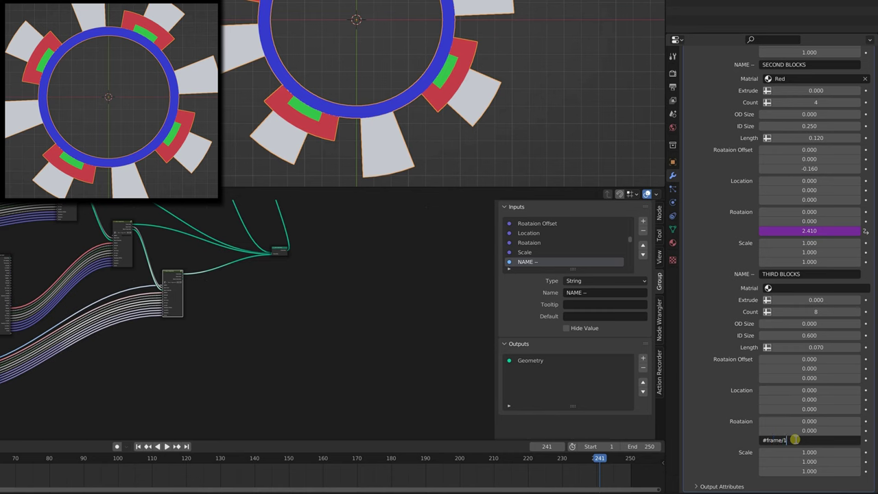
type("#frame/100")
key("Return")
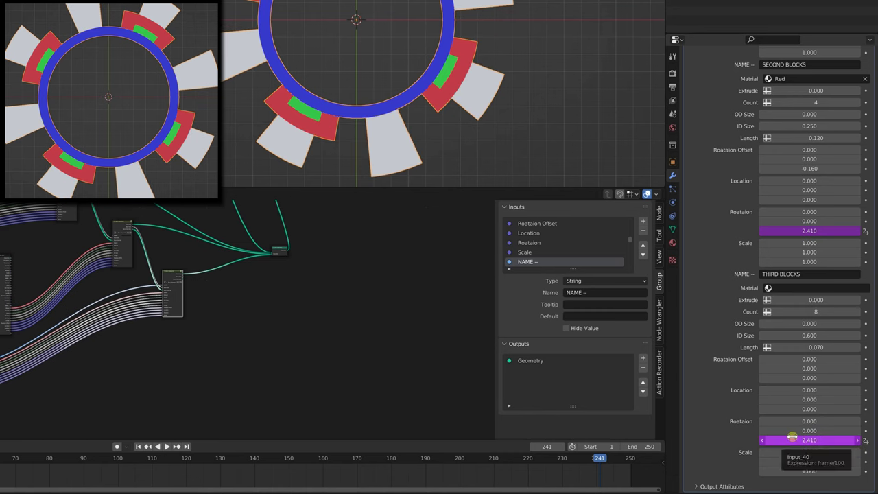
Assign the BLue material to the third blocks and play the animation briefly to check their rotation
left_click(767, 289)
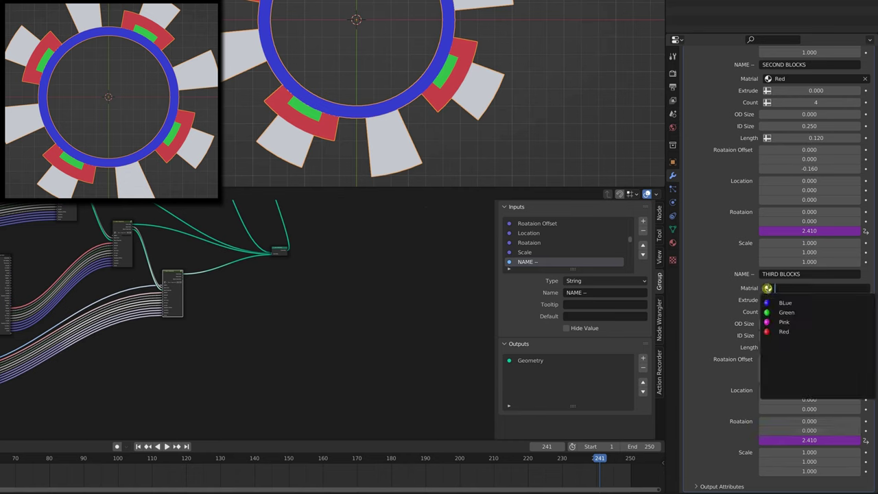
left_click(767, 302)
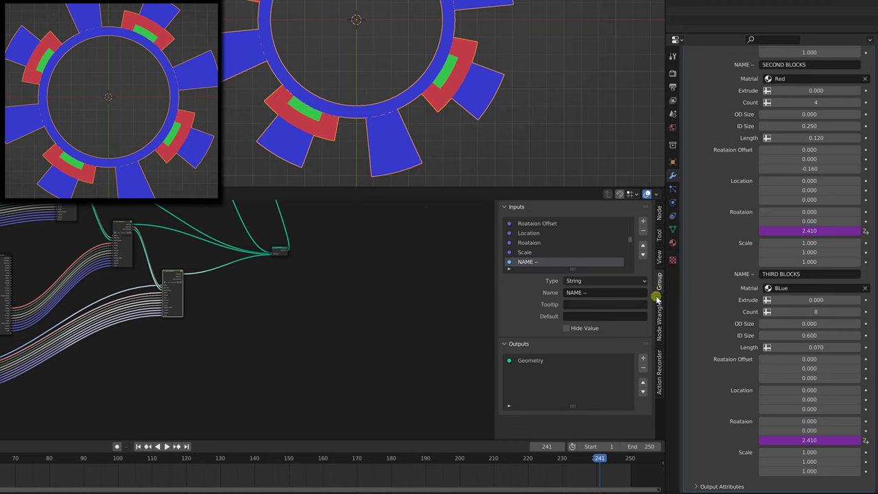
left_click(166, 447)
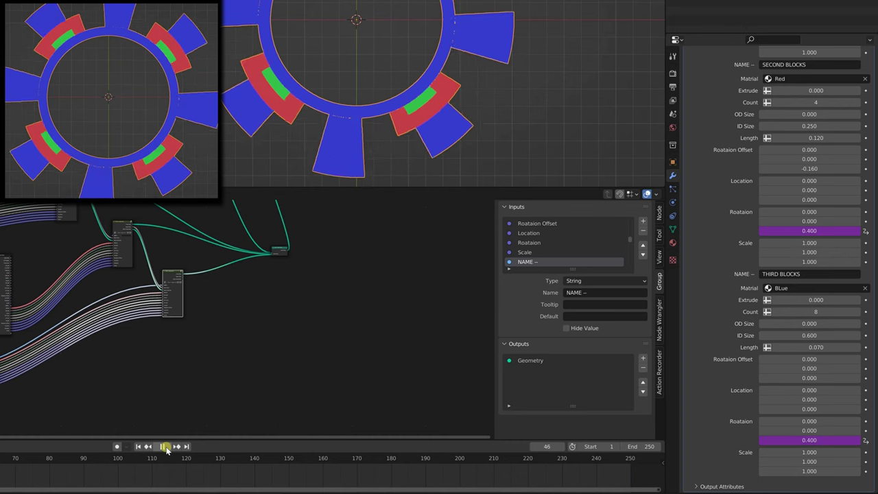
left_click(165, 447)
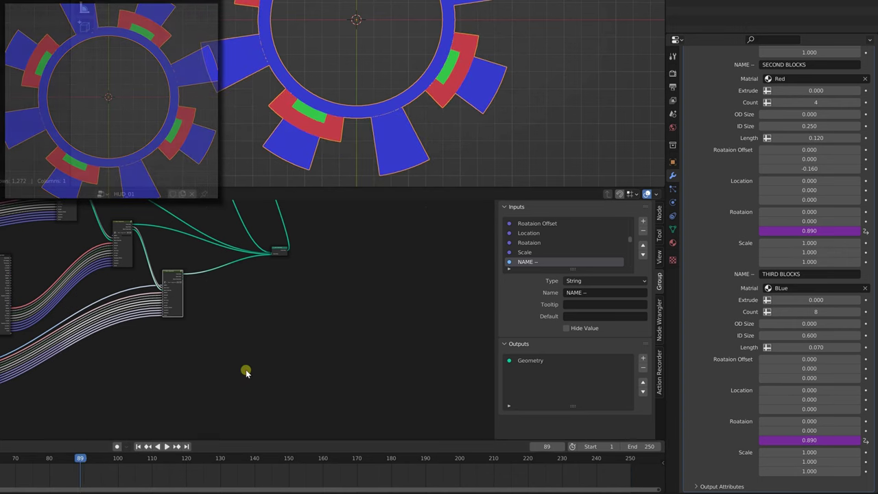
Move the Group Output node farther beyond Join Geometry and shift the second Block Segments node away from the third
scroll(243, 343, "down", 3)
middle_click_drag(142, 238, 128, 275)
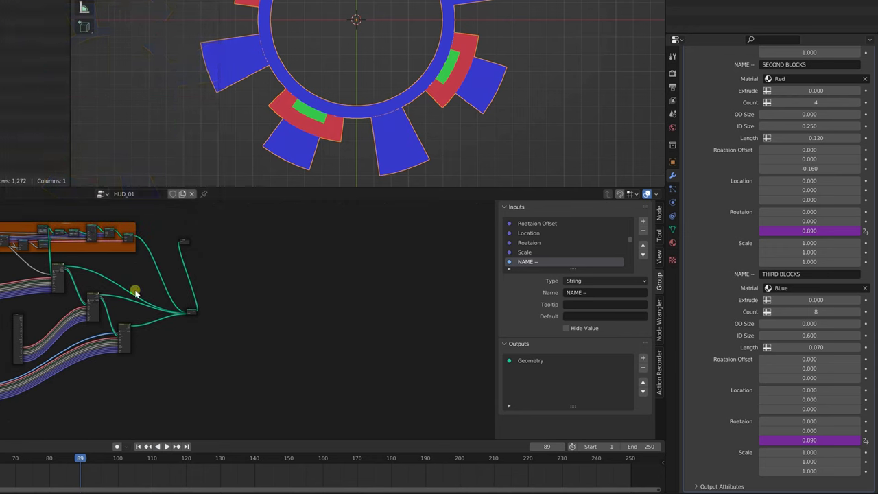
middle_click_drag(135, 284, 153, 288)
left_click_drag(206, 244, 299, 272)
scroll(69, 315, "up", 2)
middle_click_drag(55, 332, 35, 298)
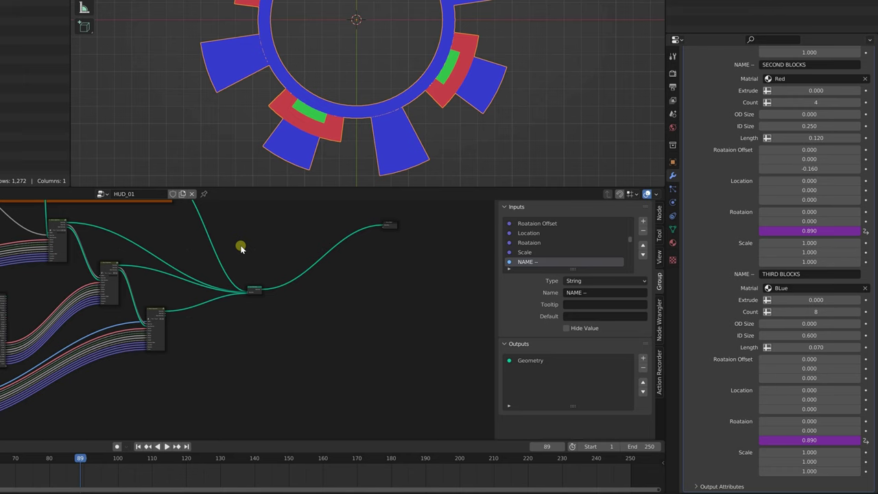
left_click_drag(110, 265, 96, 259)
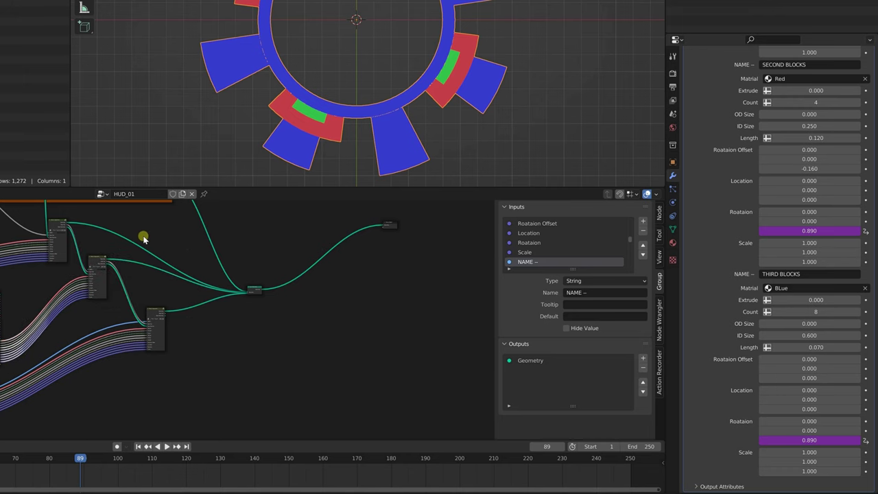
scroll(152, 241, "up", 1, "shift")
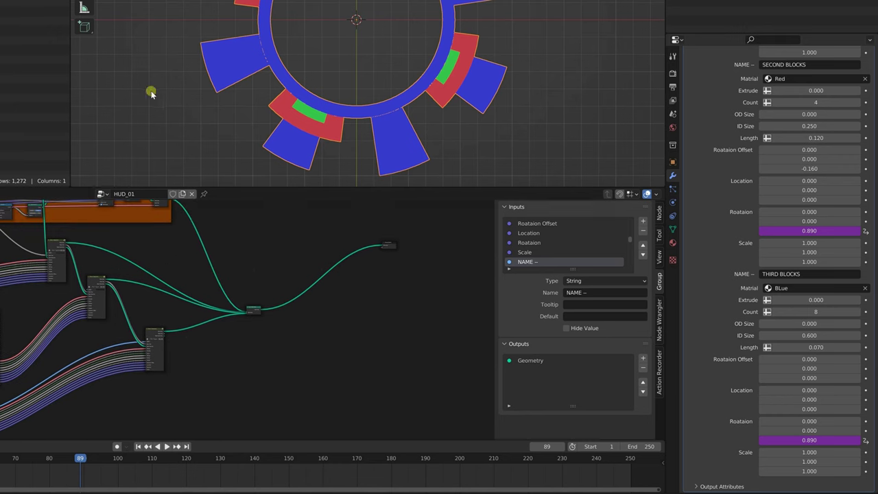
Open the third Block Segments group, shift its two Curve Circle nodes away from Join Geometry, and review the whole node chain
left_click_drag(140, 342, 152, 333)
key("Tab")
scroll(31, 278, "up", 4)
middle_click_drag(10, 203, 29, 245)
left_click_drag(29, 244, 17, 235)
left_click_drag(31, 306, 22, 302)
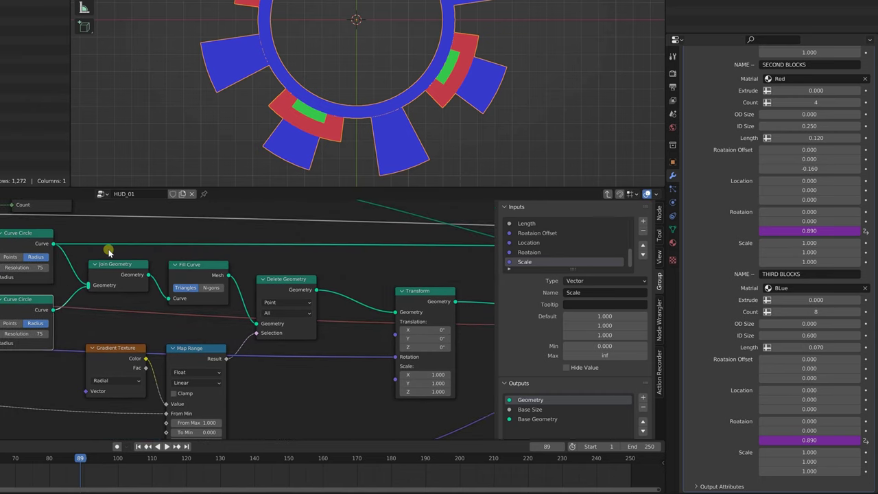
scroll(108, 253, "down", 7)
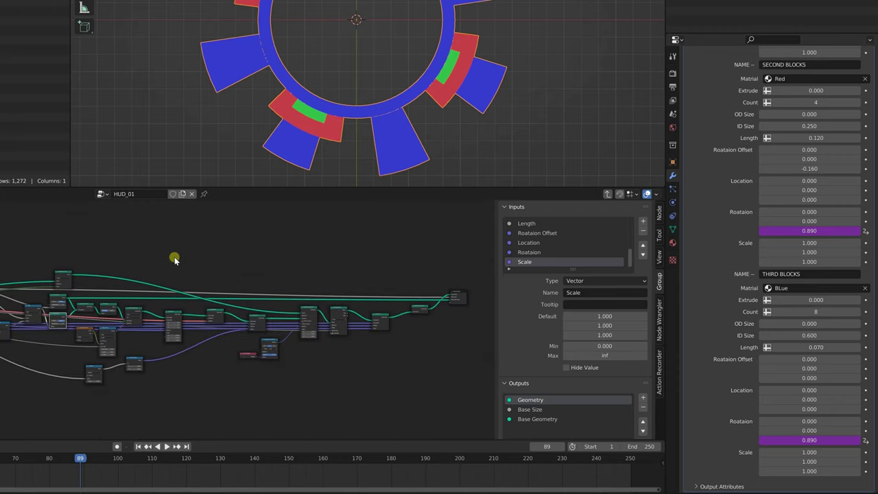
middle_click_drag(174, 259, 157, 250)
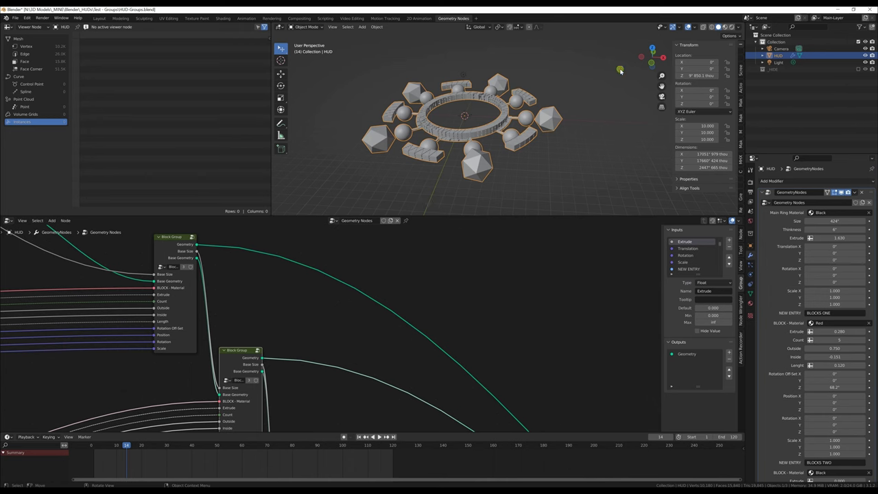
Switch to the HUD-Groups example file and examine its HUD model from the top and from several perspective angles
left_click(651, 48)
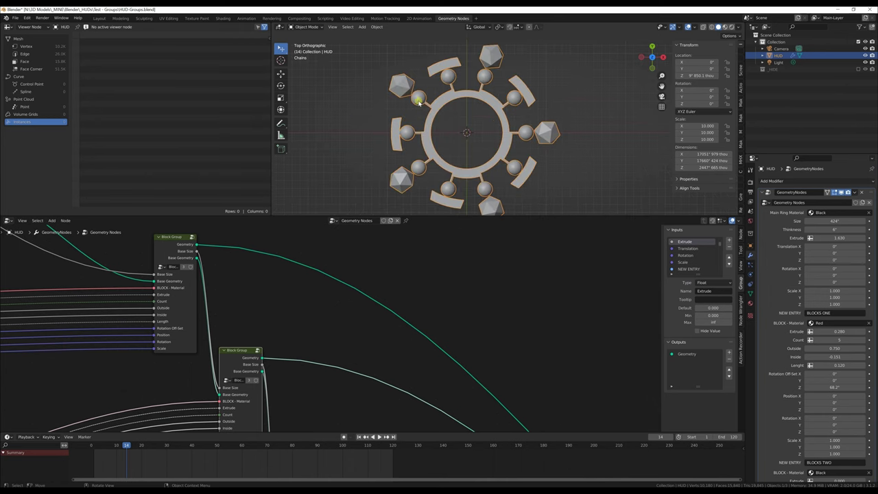
middle_click_drag(389, 165, 393, 110)
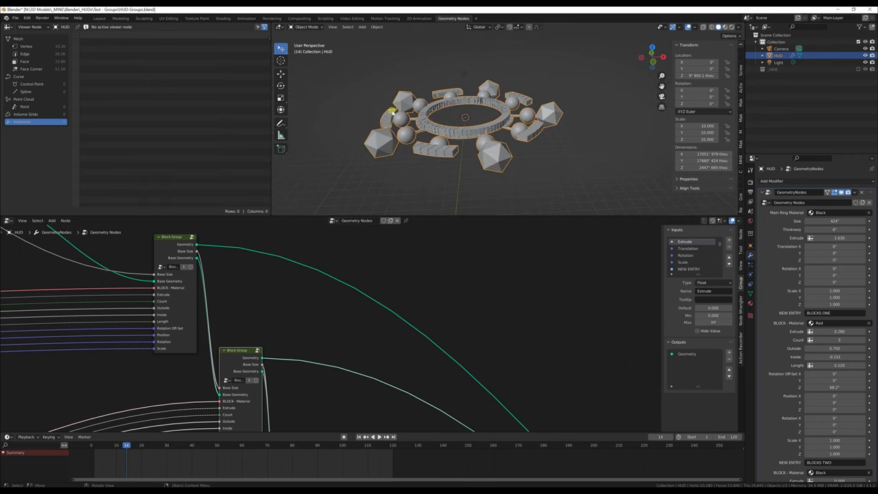
mouse_move(415, 137)
middle_mouse_down()
mouse_move(413, 150)
mouse_move(423, 129)
middle_mouse_up()
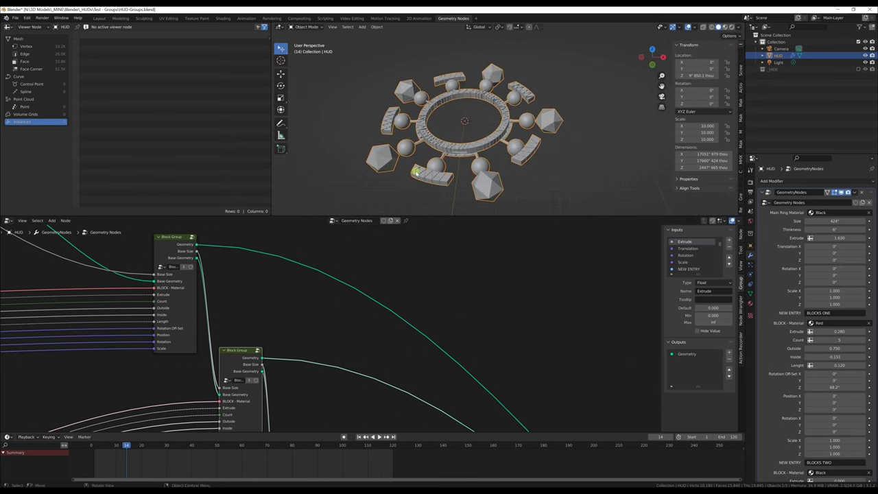
mouse_move(441, 152)
middle_mouse_down()
mouse_move(427, 172)
mouse_move(434, 155)
middle_mouse_up()
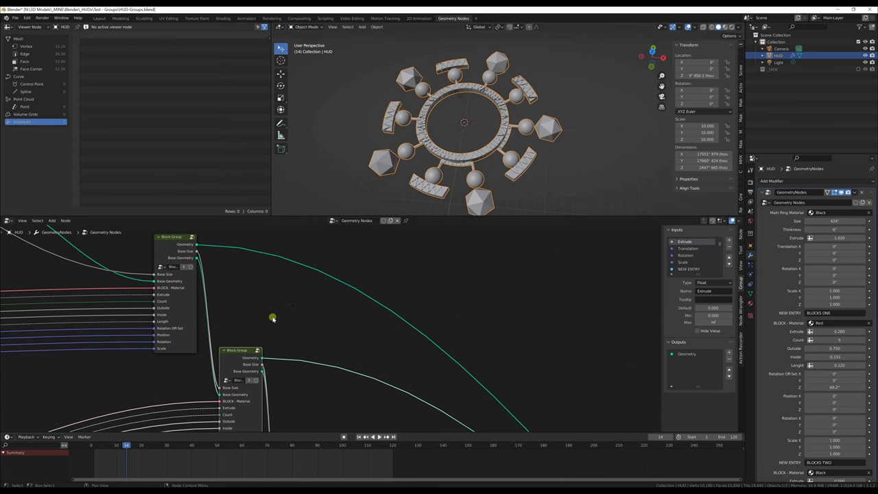
Open the example's Pin Group node to view its internal nodes
scroll(272, 317, "down", 6)
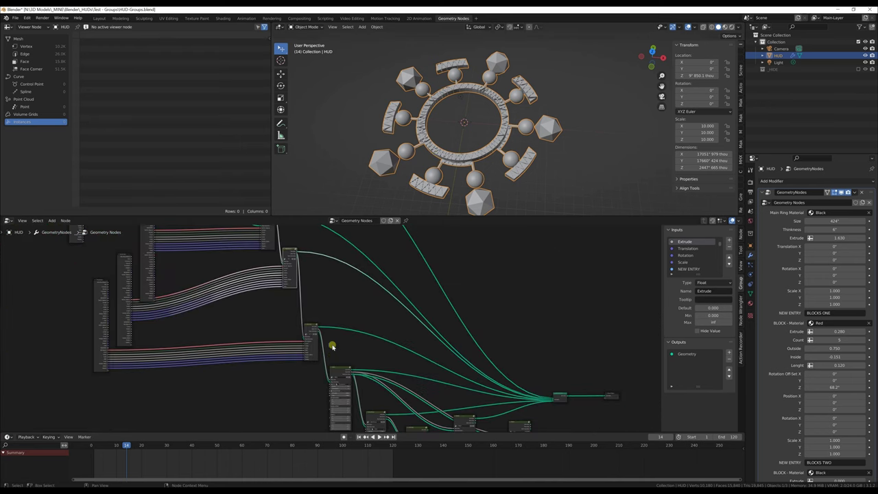
scroll(333, 323, "up", 5)
scroll(370, 309, "up", 2)
left_click(306, 270)
key("Tab")
scroll(315, 307, "down", 4)
middle_click_drag(333, 311, 371, 318)
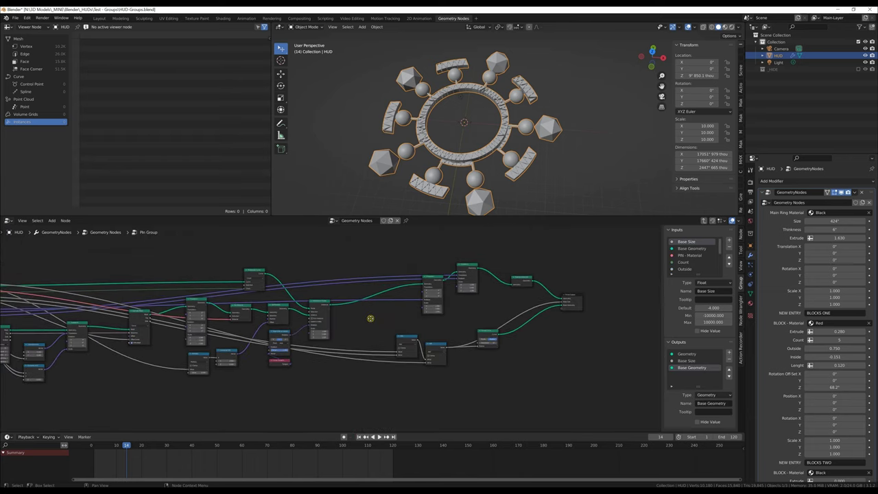
Trace the Pin Group's node chain back from its output to the Group Input, moving the Cylinder node slightly upward
left_click_drag(373, 260, 580, 388)
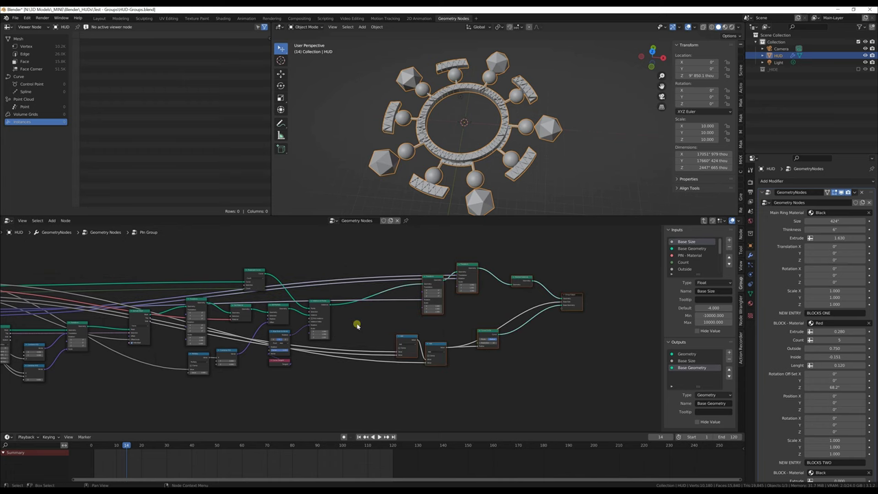
middle_click_drag(354, 325, 428, 328)
scroll(333, 317, "up", 3)
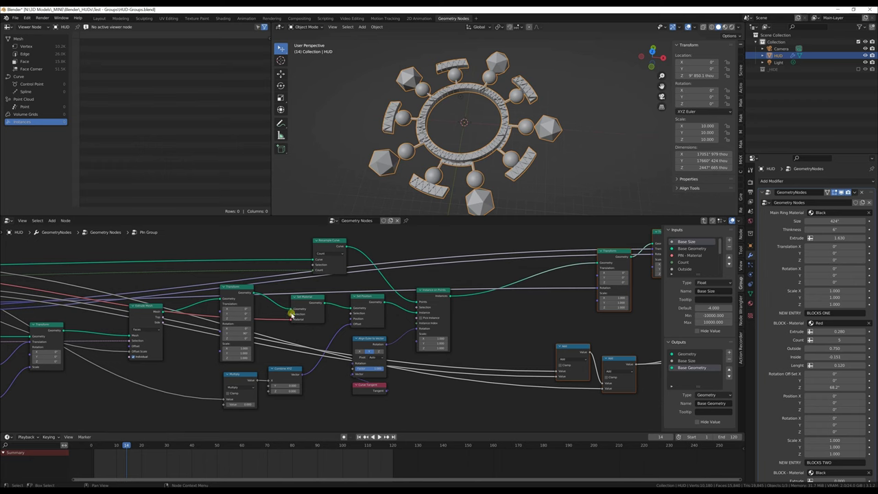
middle_click_drag(184, 375, 417, 353)
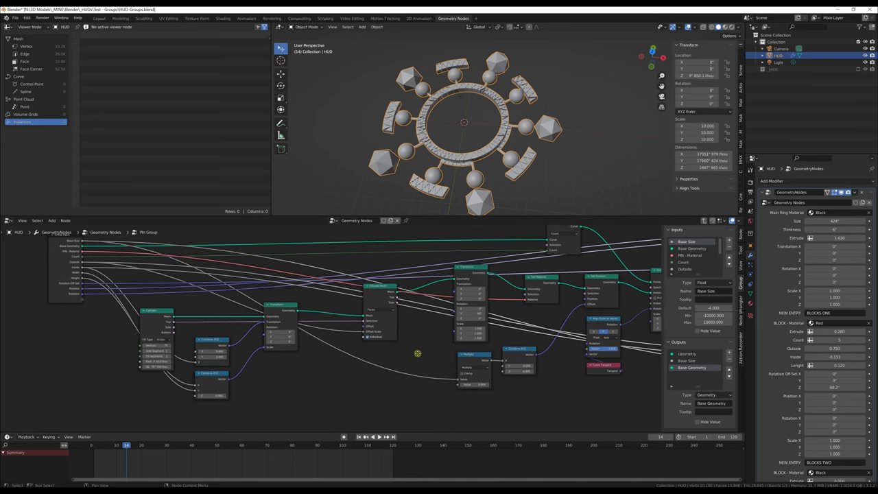
left_click_drag(163, 324, 174, 300)
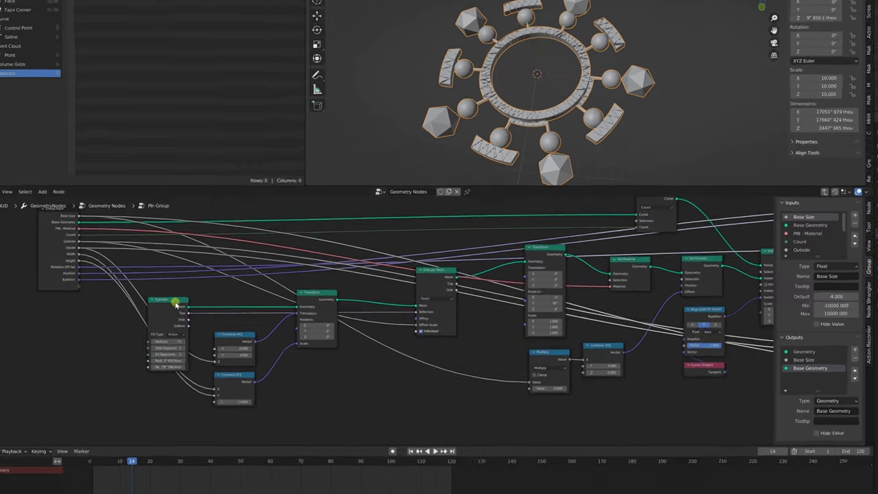
mouse_move(213, 266)
left_mouse_down()
mouse_move(211, 280)
mouse_move(206, 268)
mouse_move(226, 257)
mouse_move(222, 271)
left_mouse_up()
Select the Pin Group's Cylinder, Combine XYZ, Transform and Extrude Mesh nodes and move them together slightly closer to the Group Input
left_click_drag(162, 478, 572, 240)
scroll(508, 254, "up", 2)
middle_click_drag(496, 241, 747, 270)
scroll(754, 240, "down", 1)
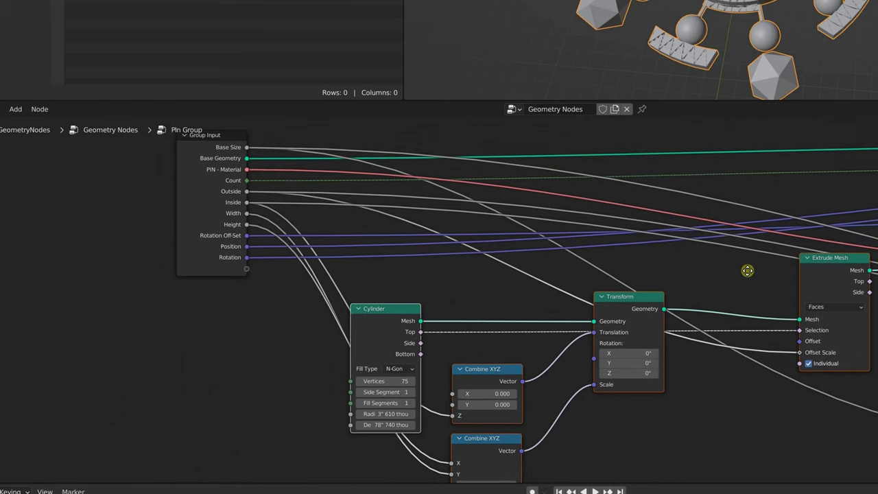
left_click_drag(846, 270, 809, 230)
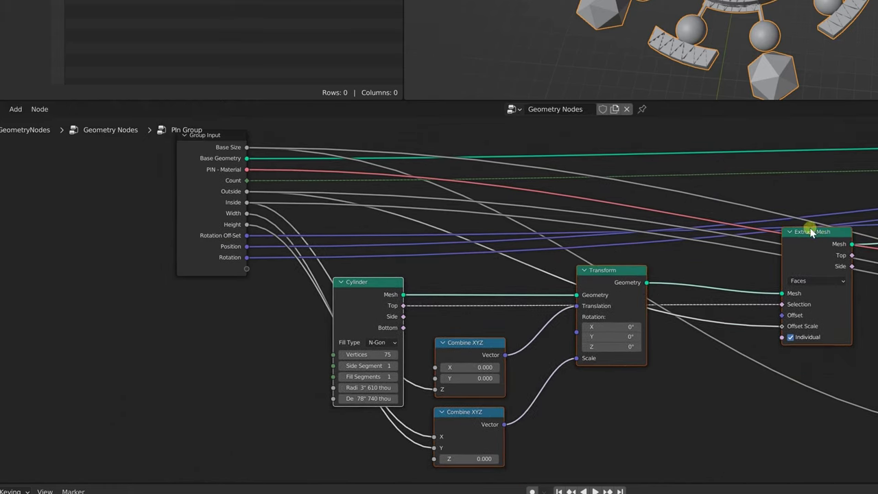
scroll(720, 261, "down", 2)
middle_click_drag(720, 260, 525, 243)
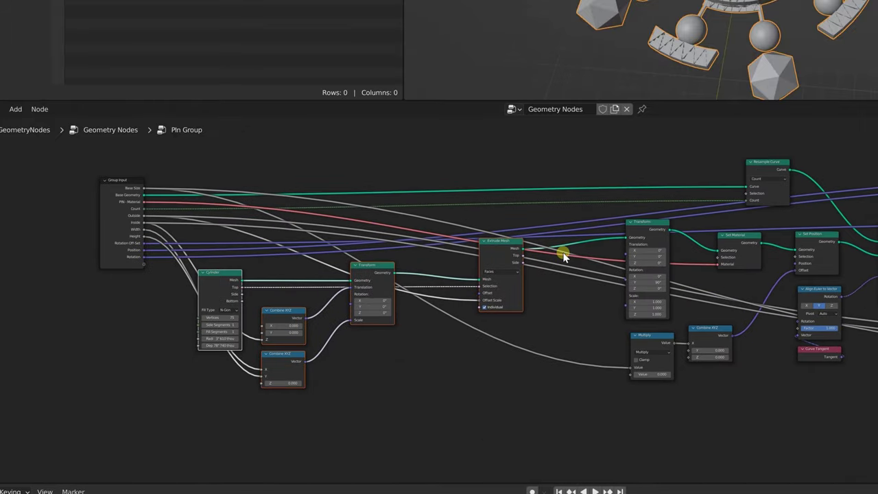
Leave the Pin Group and open the BALLS group to view its internal nodes
key("Tab")
scroll(563, 334, "up", 3)
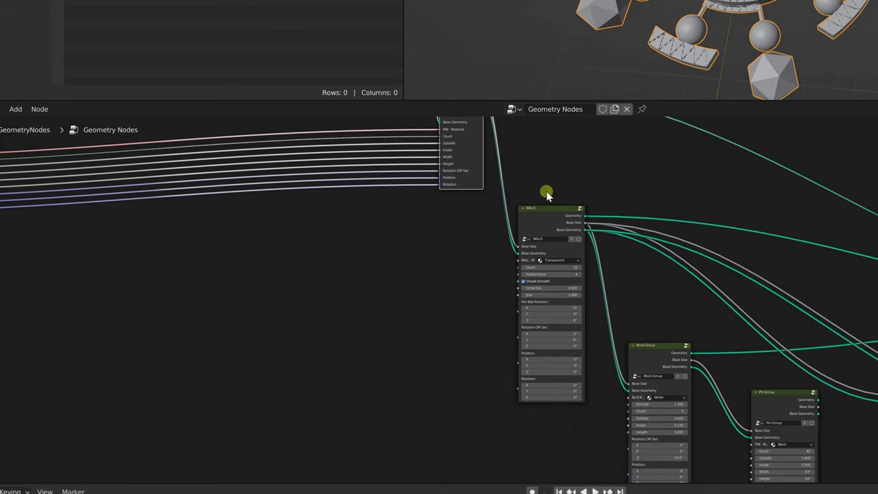
left_click(479, 284)
left_click(551, 208)
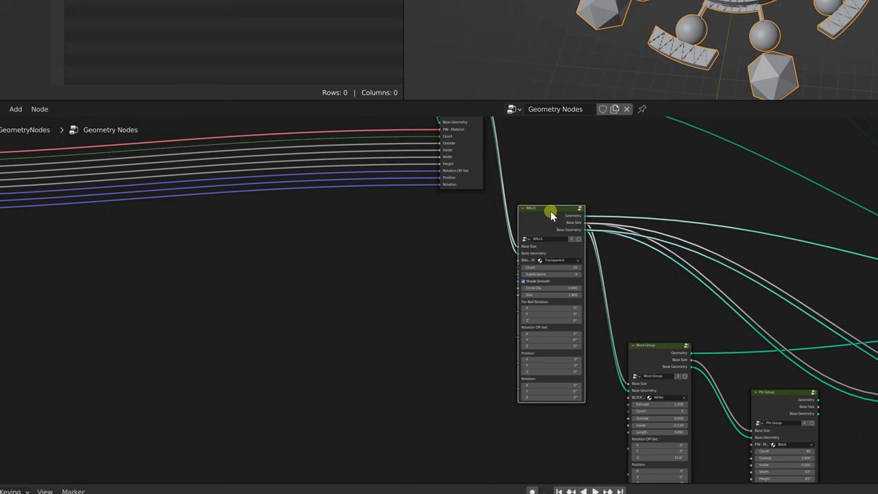
key("Tab")
middle_click_drag(623, 314, 509, 322)
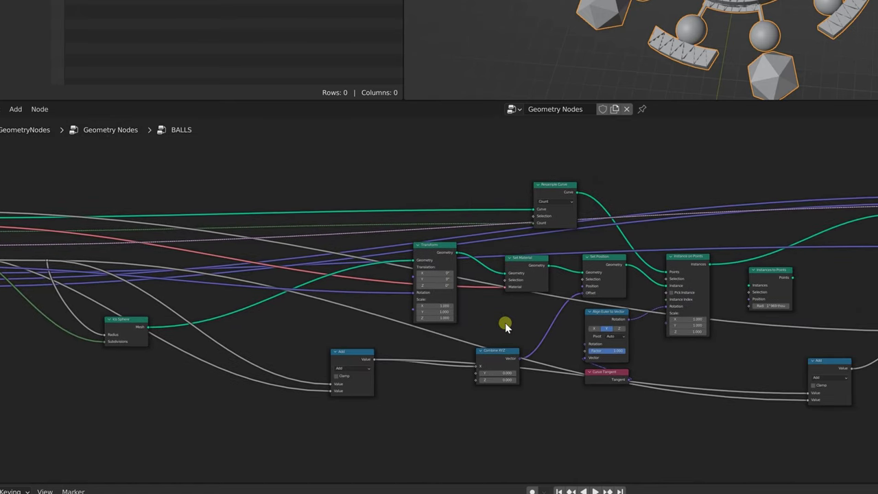
Move the BALLS group's first Transform and Combine XYZ nodes closer to the Ico Sphere, and review the full node chain
left_click_drag(418, 247, 378, 251)
left_click_drag(509, 348, 448, 345)
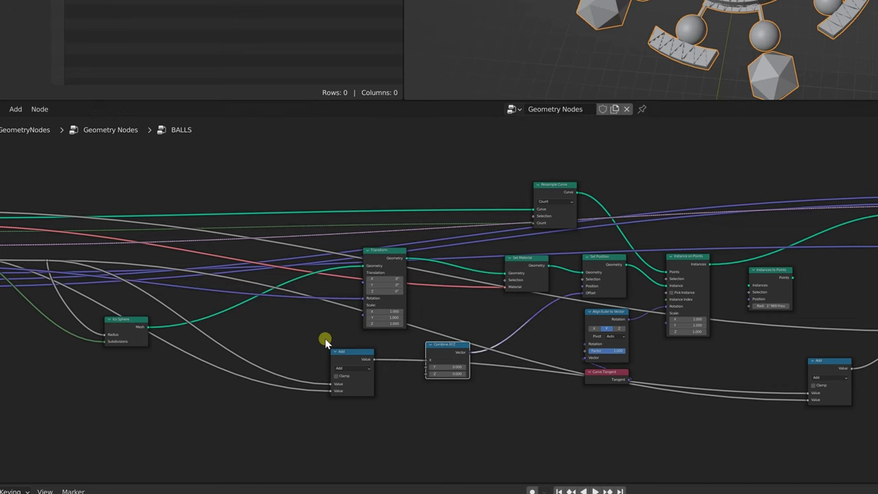
scroll(325, 341, "down", 1)
middle_click_drag(529, 341, 492, 333)
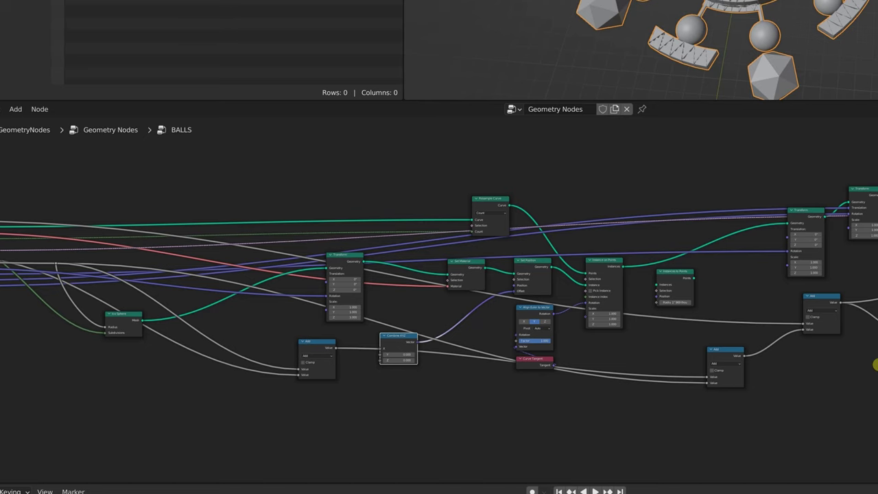
key("ctrl+z")
key("ctrl+z")
key("ctrl+z")
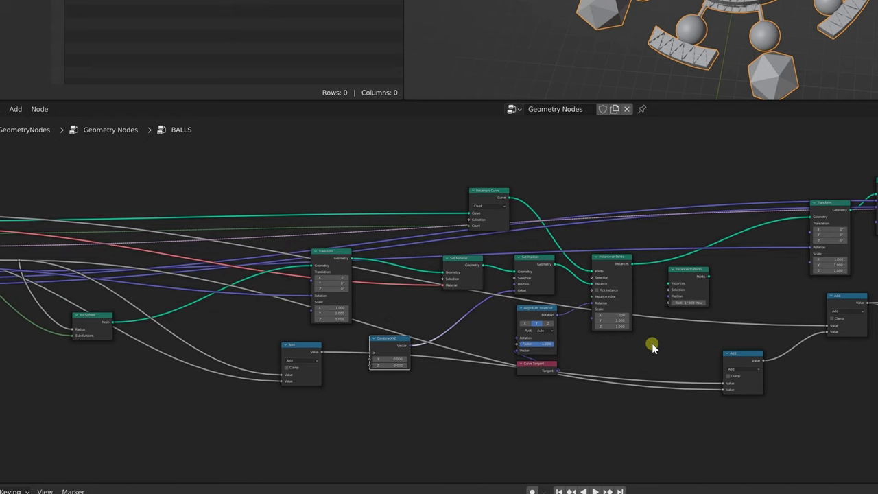
scroll(647, 346, "down", 2)
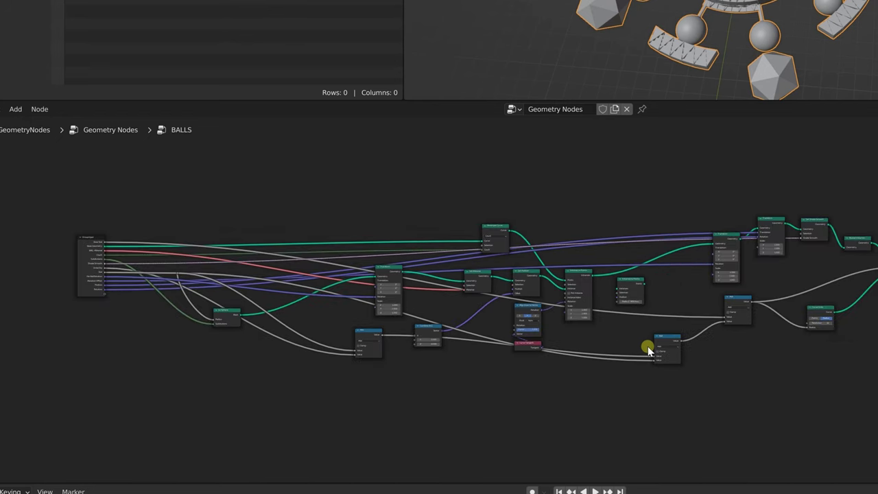
Return to the HUD_01 project and leave the Block Segments group for the main node tree
key("ctrl+z")
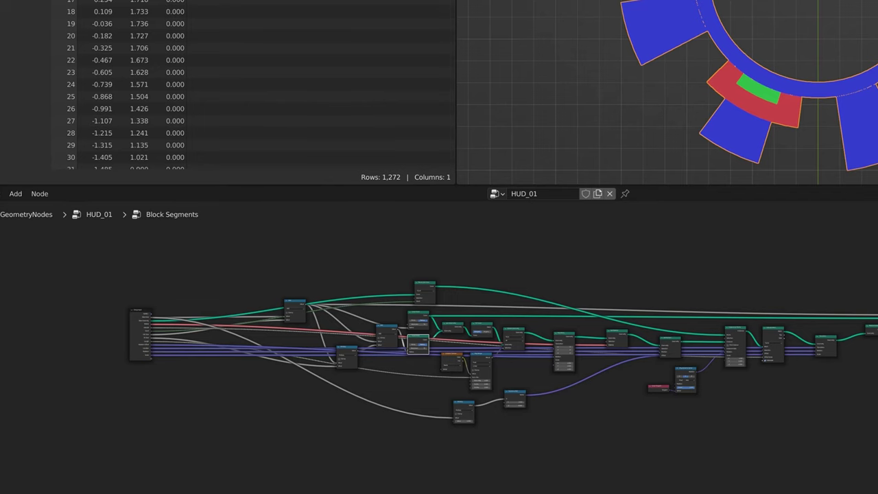
left_click(542, 259)
key("Tab")
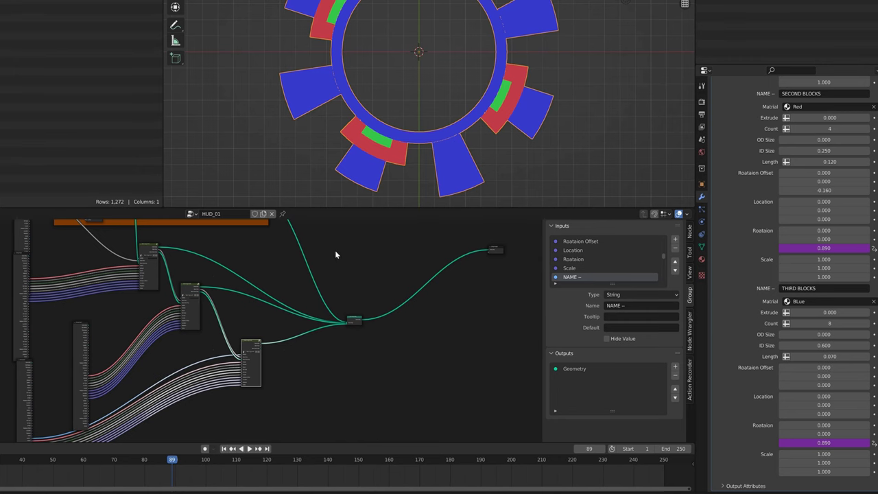
Add a plane to the scene and move it along the X axis to a spot beside the camera, clear of the HUD ring
scroll(416, 80, "down", 8)
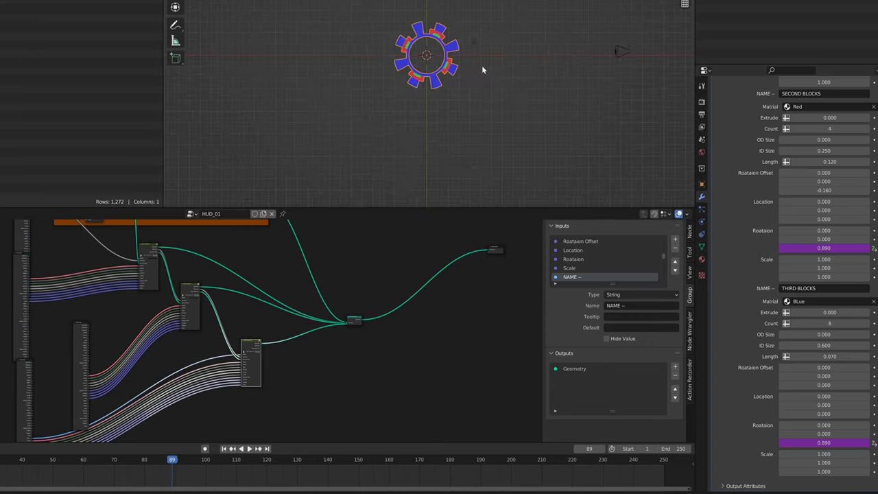
middle_click_drag(514, 61, 431, 58, "shift")
scroll(431, 59, "up", 1)
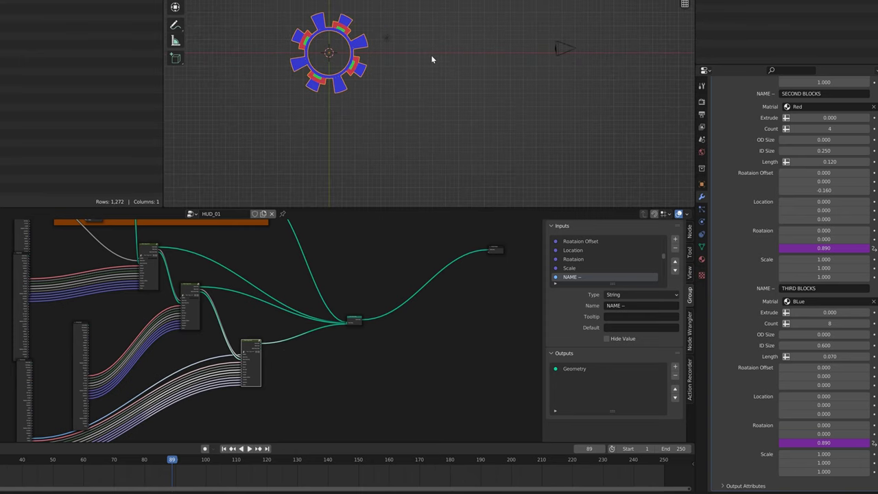
left_click(434, 44)
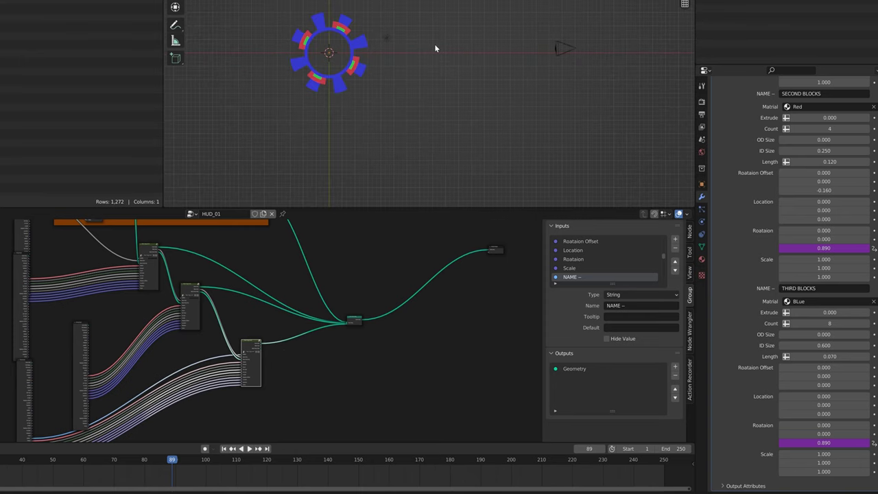
key("shift+a")
mouse_move(434, 45)
left_click(463, 45)
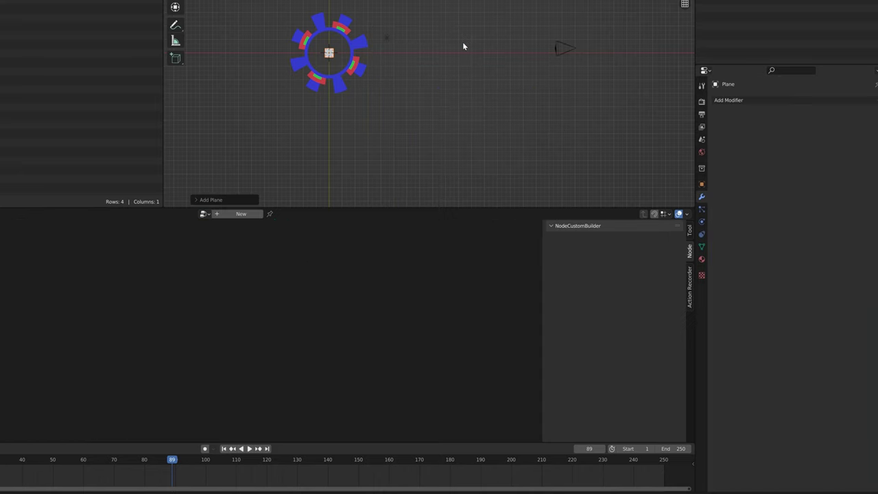
key("g")
key("x")
left_click(648, 71)
Give the plane a geometry nodes modifier and assign the existing HUD_01 node tree to it
left_click(233, 214)
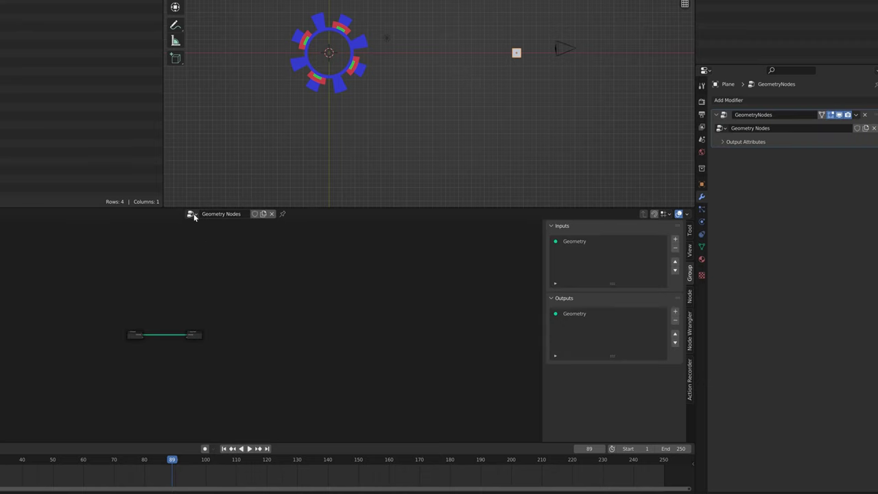
left_click(192, 214)
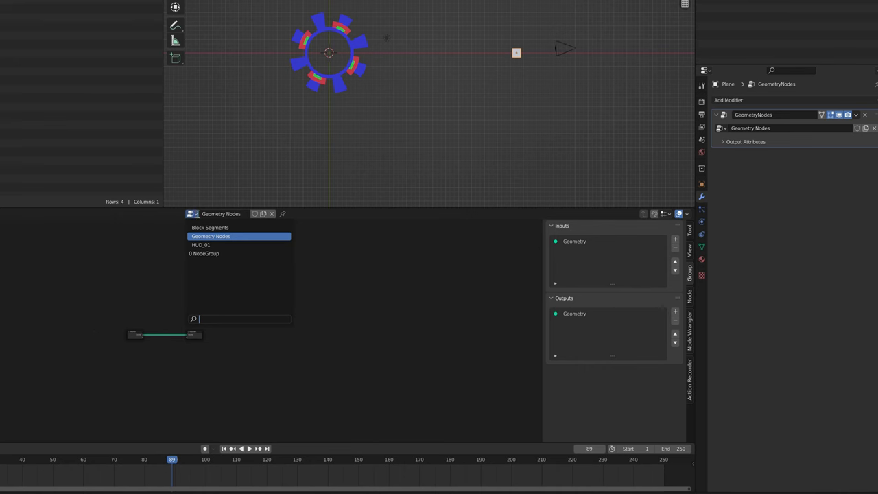
left_click(202, 245)
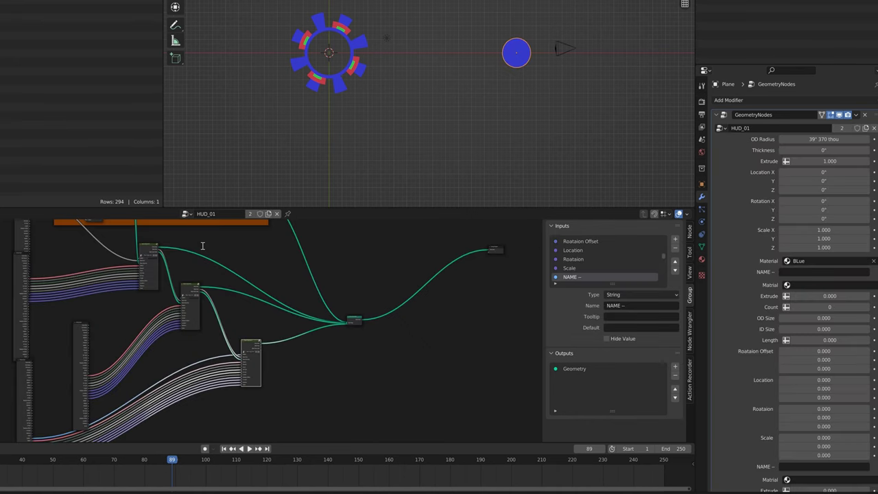
scroll(562, 40, "up", 2)
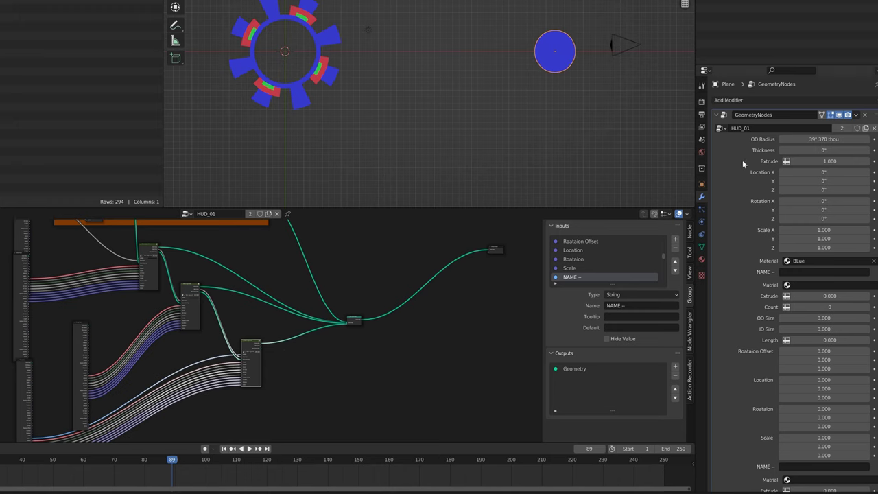
Set the first block group's Count to 3 on the new HUD element
left_click(867, 307)
left_click(867, 308)
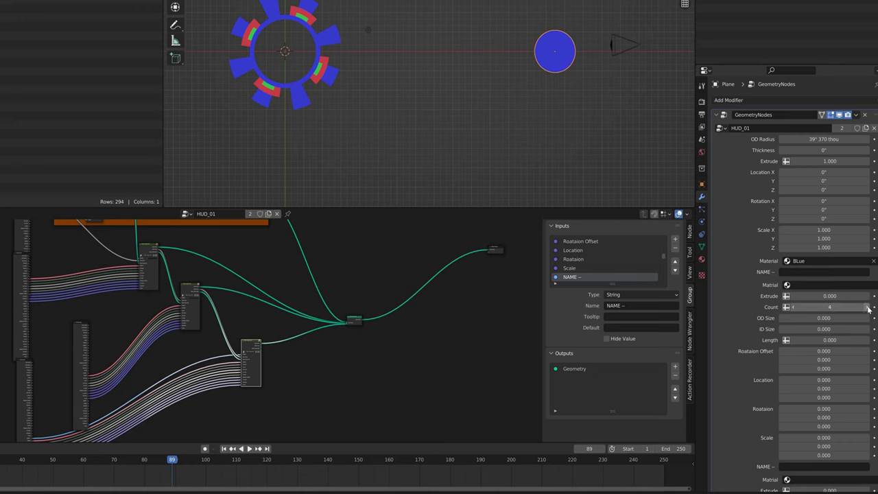
left_click(792, 306)
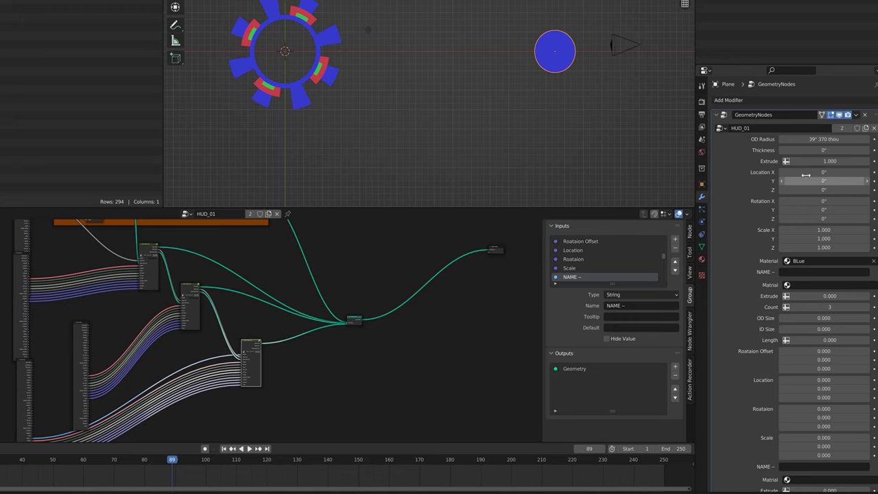
Give the base ring a thickness of 8", an OD Radius of 114" 370 thou and the Green material
left_click_drag(813, 150, 830, 140)
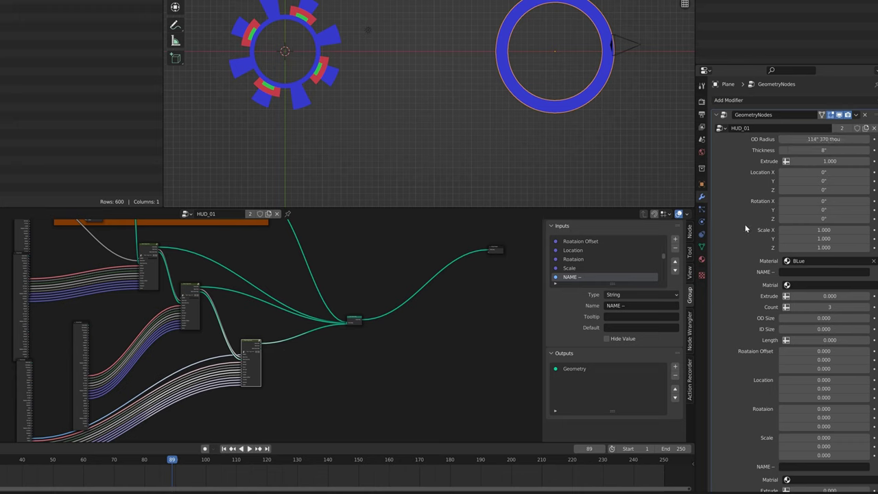
left_click(786, 262)
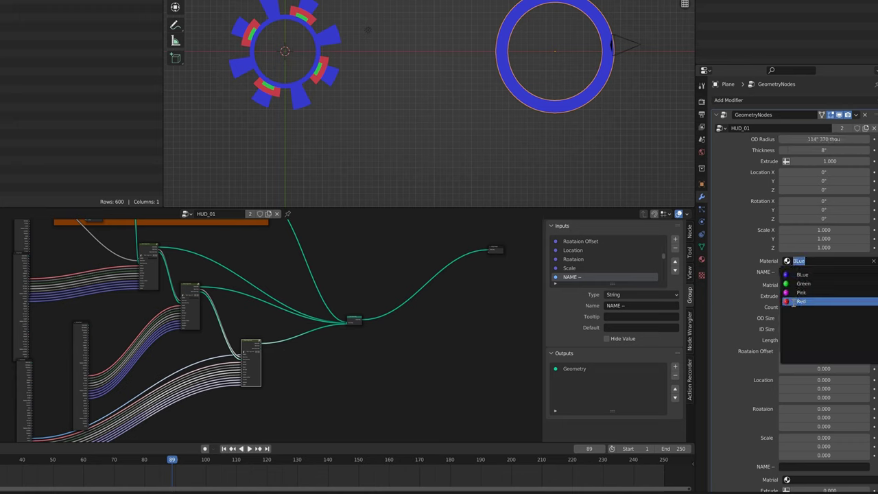
left_click(806, 282)
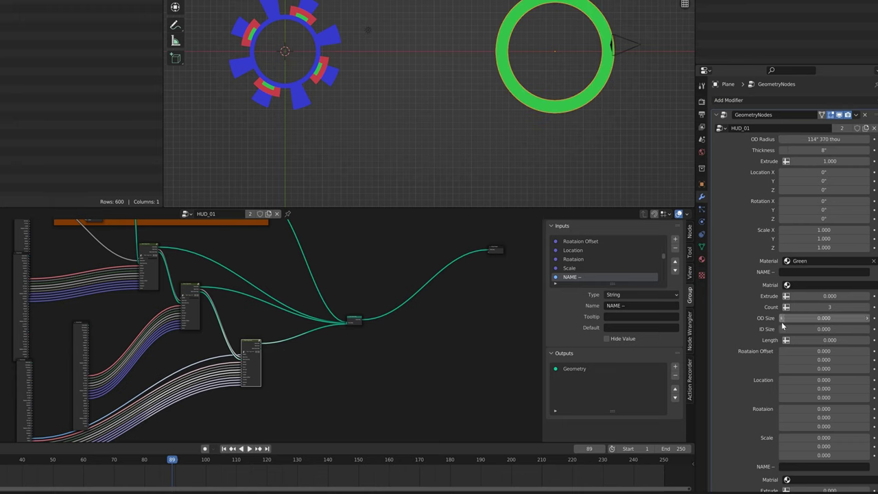
Set the first block group's ID Size to 0.360 and its Scale to 1 on all three axes
left_click_drag(799, 329, 805, 329)
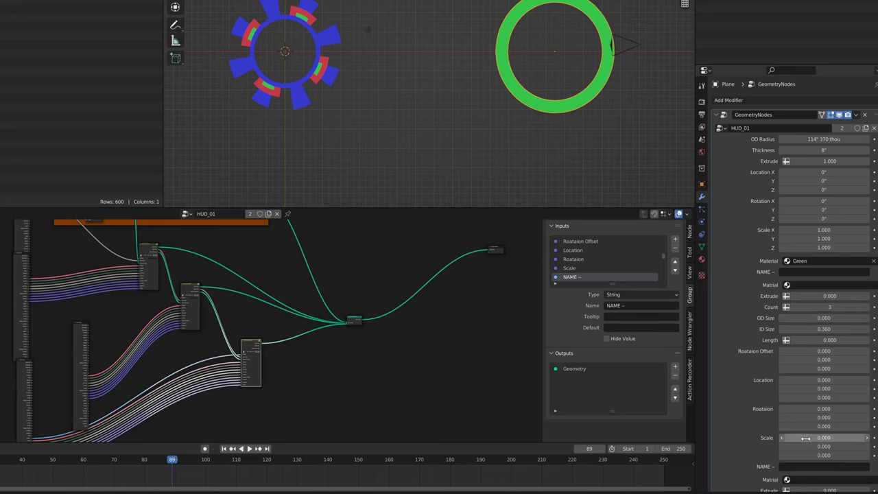
left_click_drag(806, 456, 806, 437)
type("1")
key("Return")
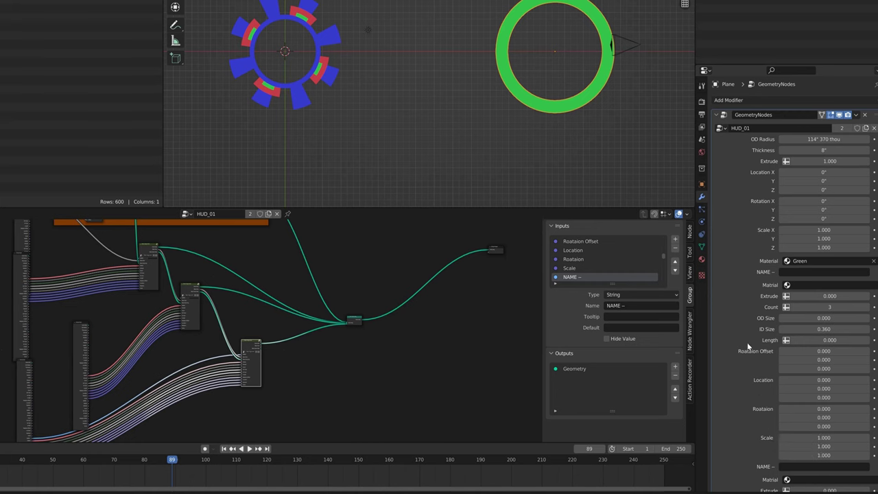
Set the Scale of the second and third block groups to 1 on all three axes
scroll(748, 340, "down", 10)
left_click_drag(797, 261, 798, 278)
type("1")
key("Return")
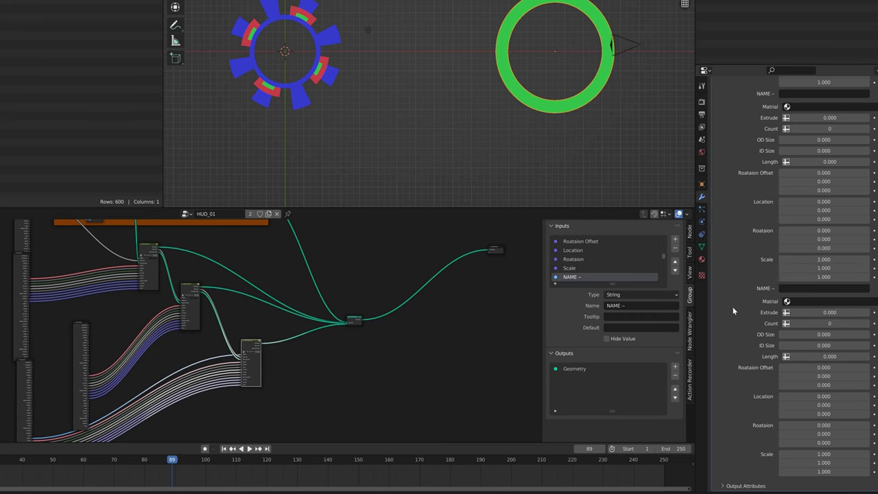
Set the first block group's Length to 0.110 and assign it the Red material
scroll(732, 310, "up", 5)
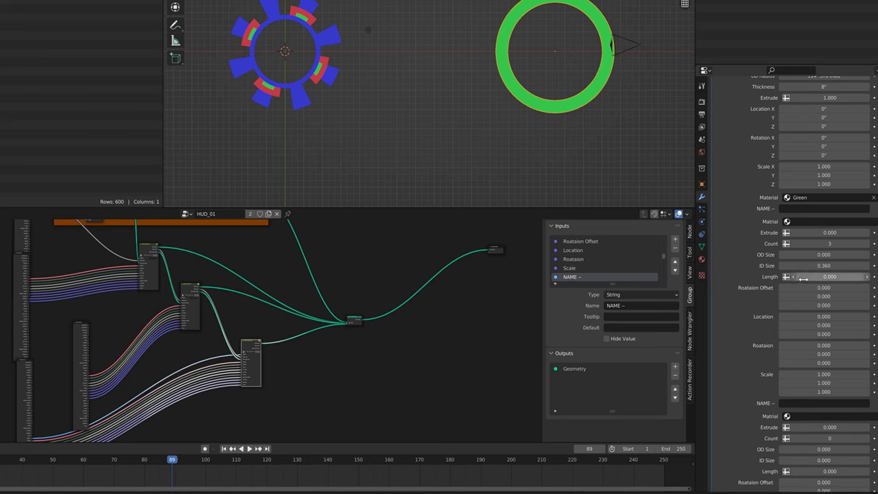
left_click_drag(805, 277, 811, 277)
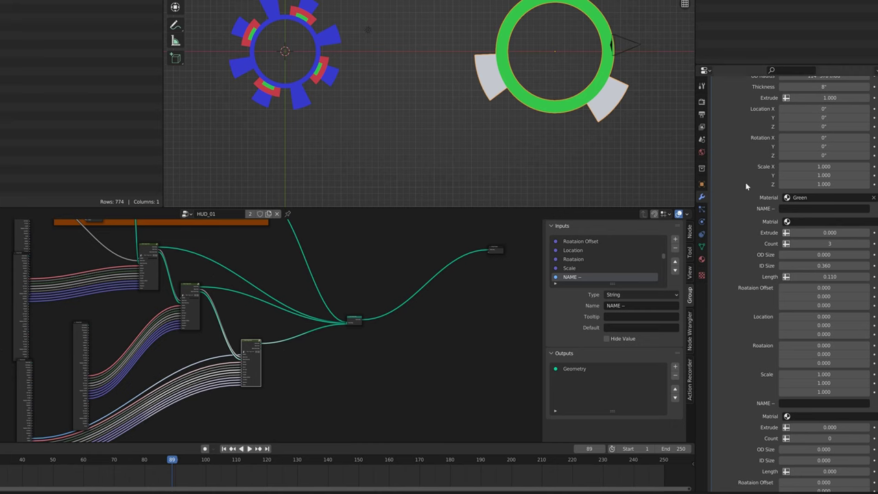
scroll(745, 177, "down", 1)
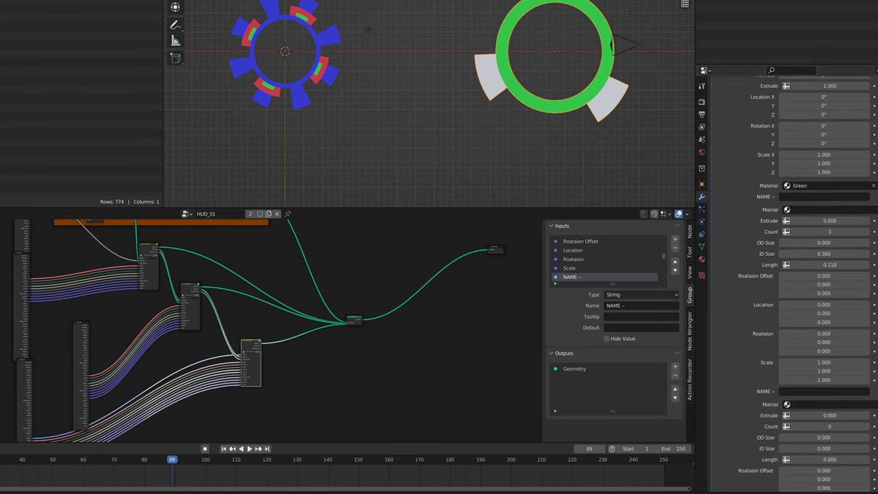
scroll(749, 193, "down", 1)
left_click(786, 198)
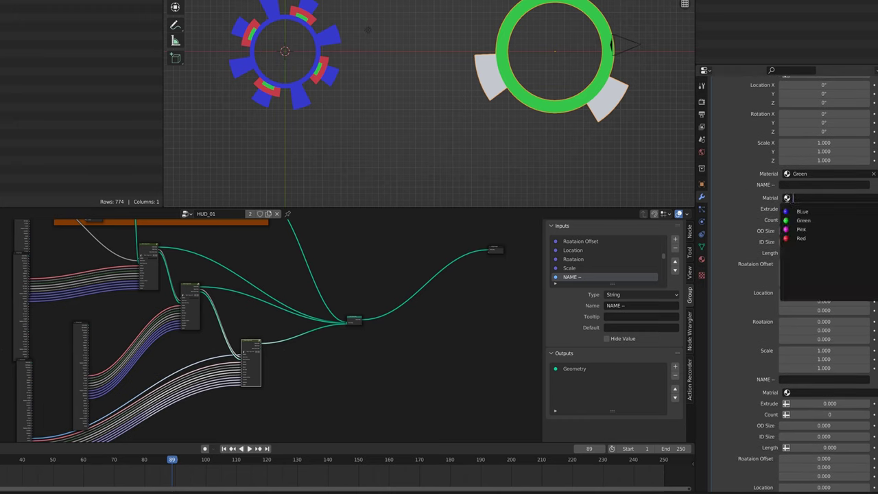
left_click(796, 238)
Set the second block group's Count to 6, ID Size to 0.120 and Length to 0.130
scroll(752, 191, "down", 5)
scroll(745, 185, "down", 4)
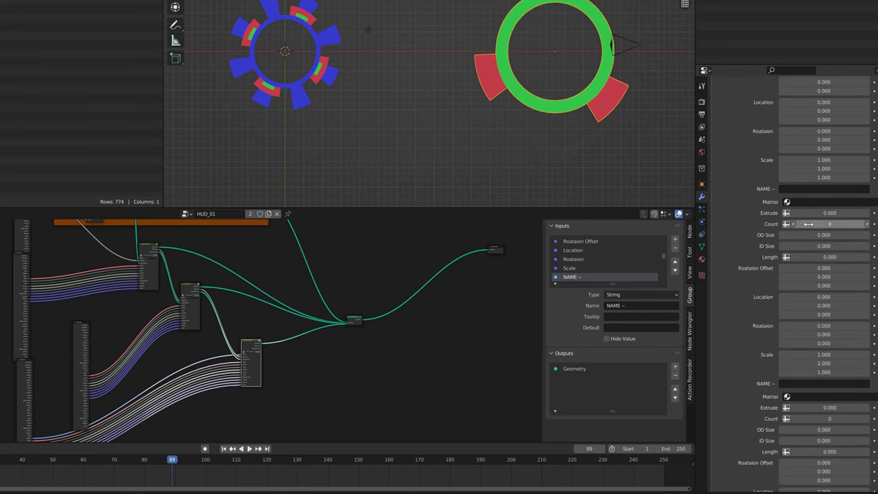
left_click(825, 229)
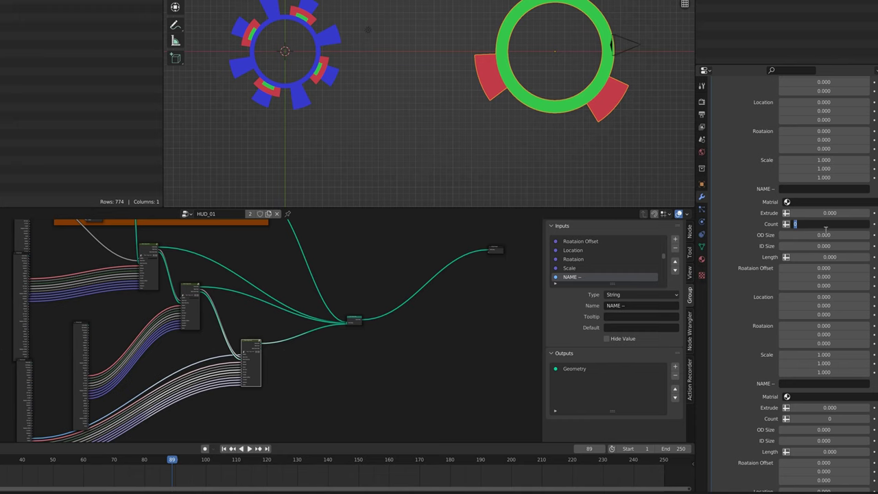
mouse_move(826, 245)
left_mouse_down()
mouse_move(804, 244)
mouse_move(813, 256)
left_mouse_up()
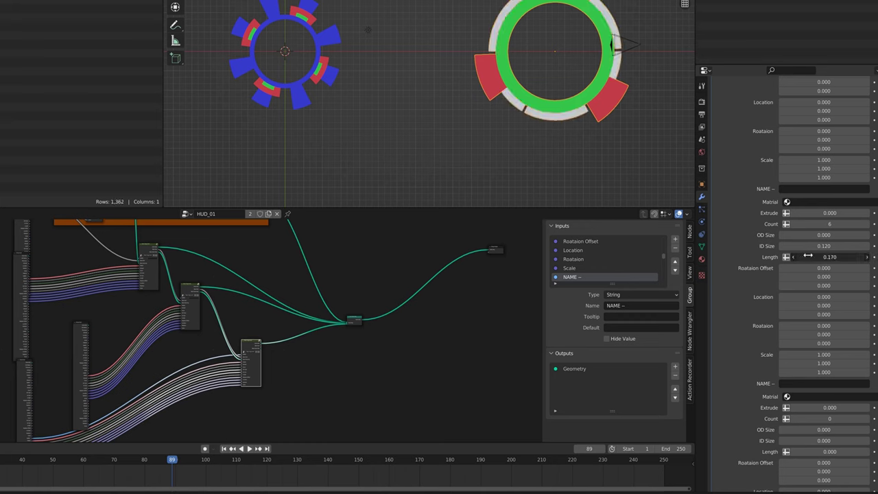
left_click_drag(808, 256, 805, 256)
left_click_drag(800, 314, 809, 314)
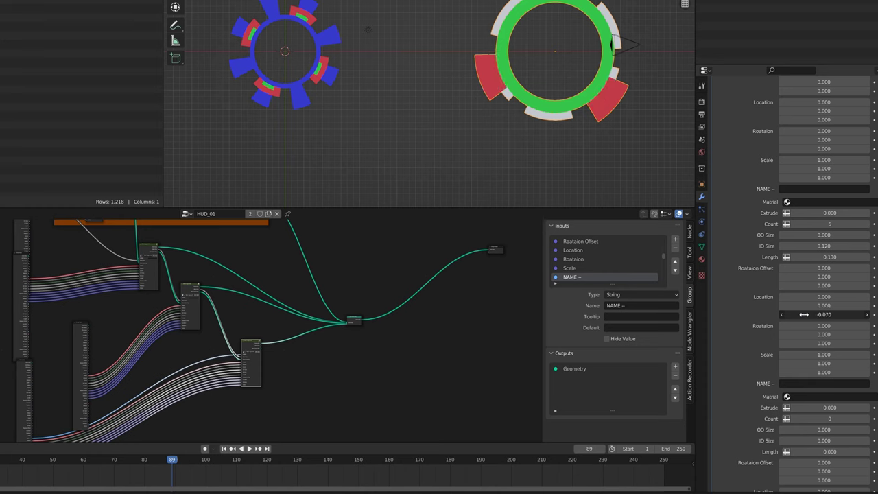
left_click(806, 315)
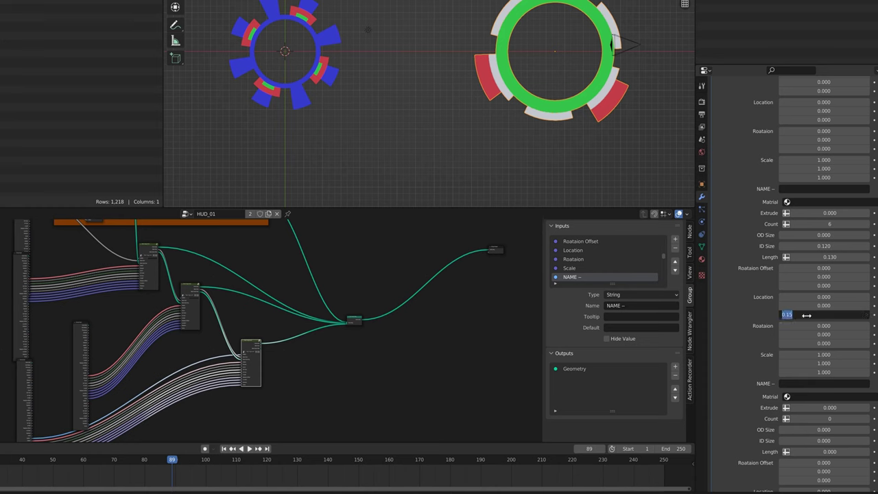
type("0")
key("Return")
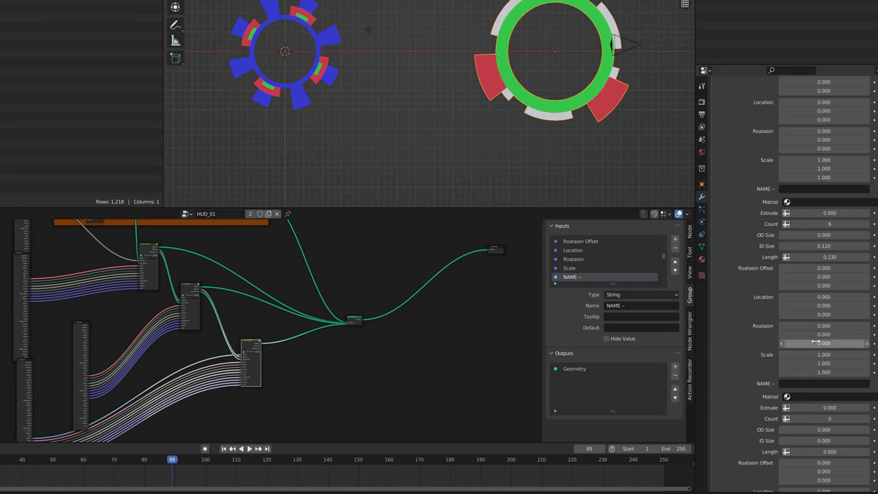
Set the second block group's Z rotation to 0.490 and assign the BLue material to the third block group
left_click_drag(821, 343, 830, 342)
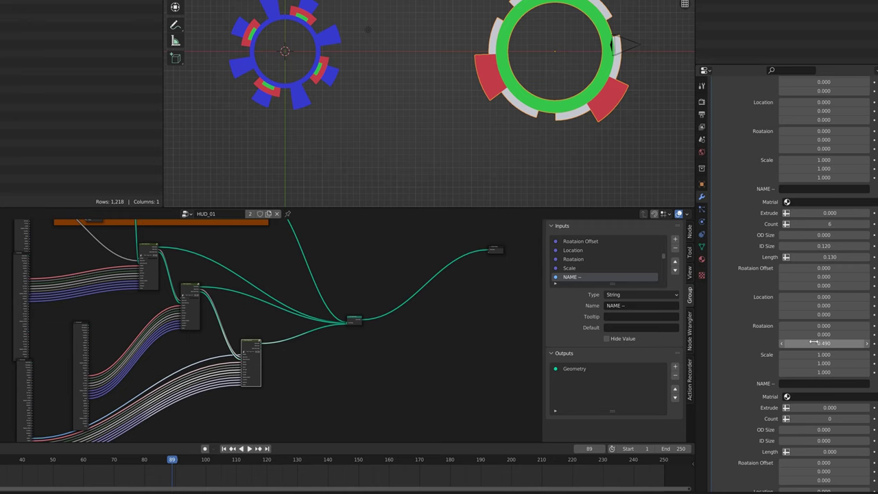
scroll(749, 261, "down", 3)
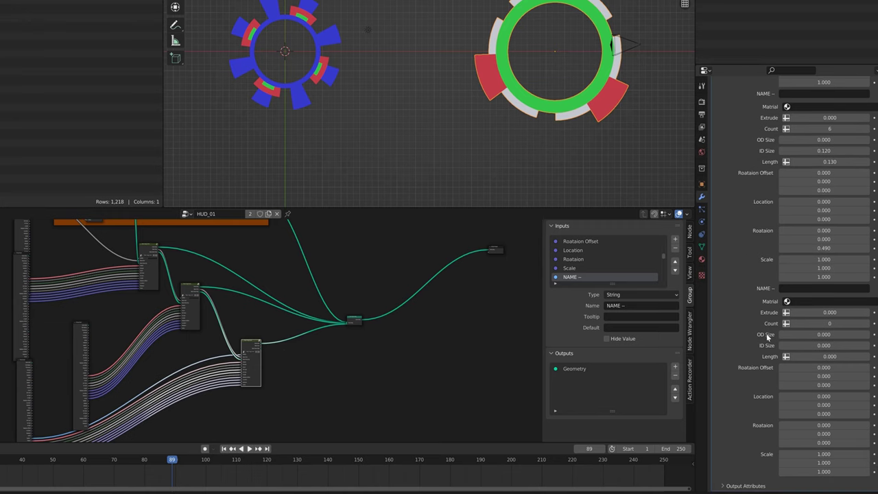
left_click(791, 301)
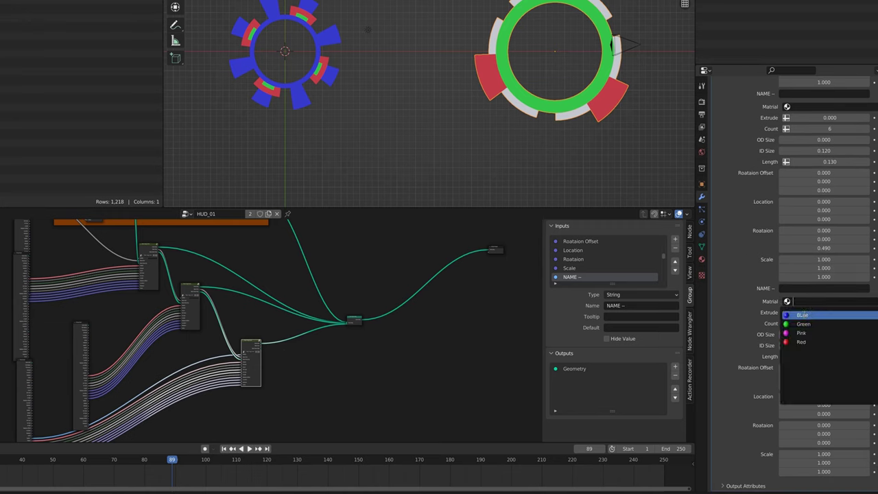
left_click(801, 315)
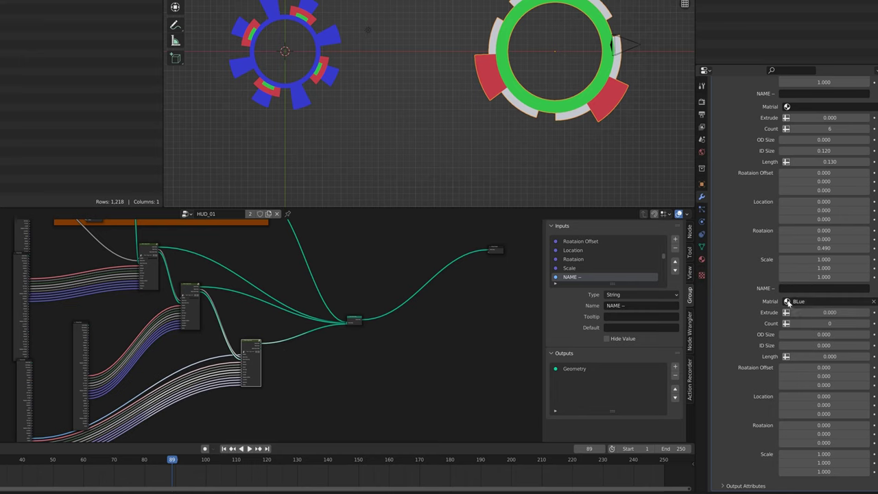
left_click(789, 302)
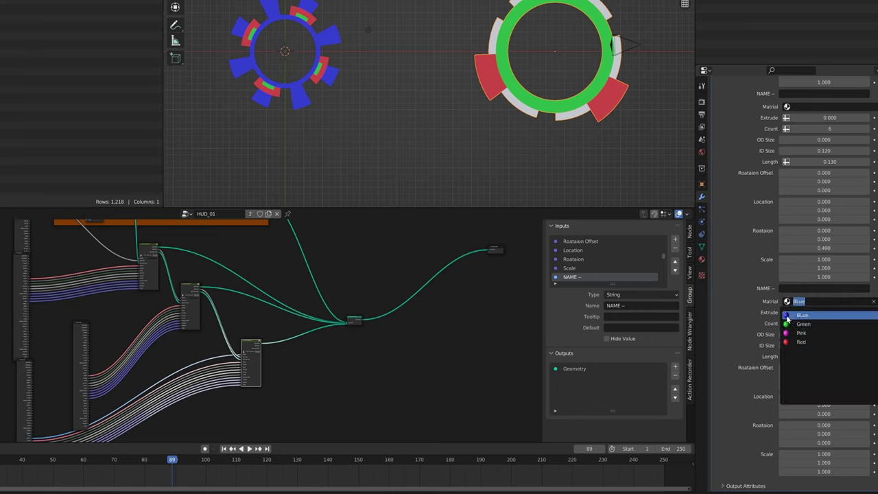
scroll(750, 250, "down", 5)
scroll(749, 250, "up", 1)
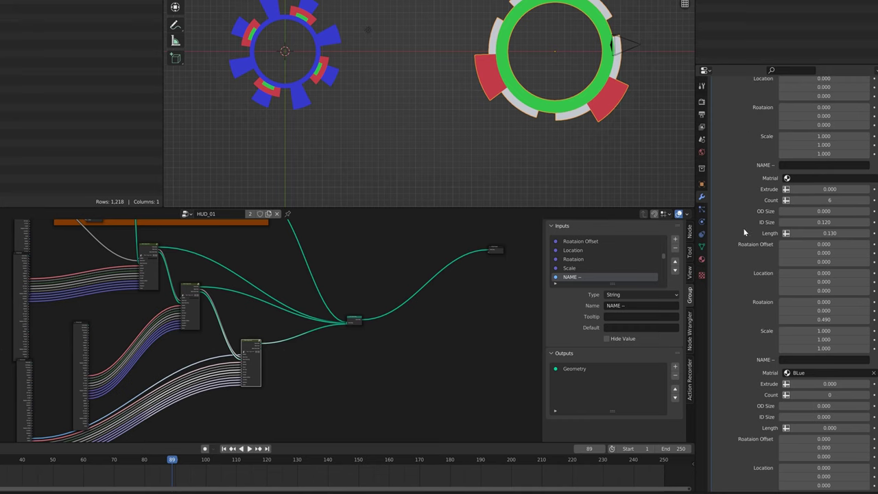
Assign the Pink material to both the second and the third block groups of the new HUD element
left_click(788, 178)
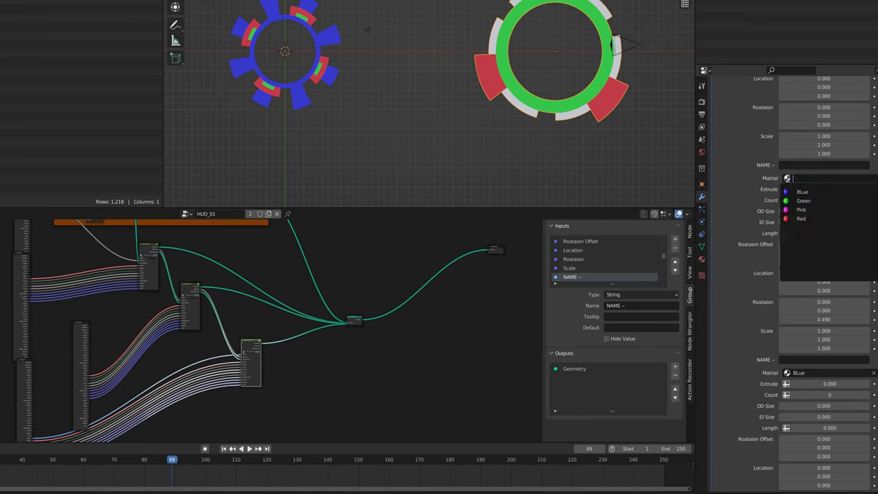
left_click(799, 209)
scroll(753, 228, "down", 3)
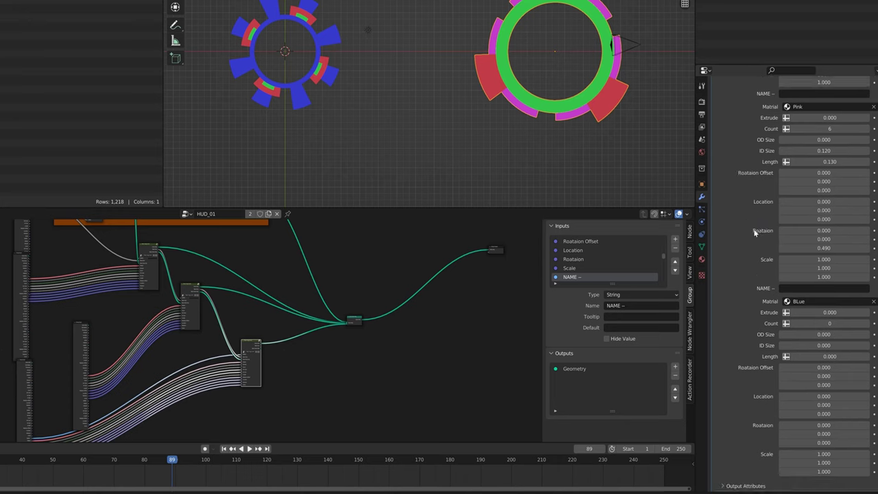
left_click(795, 301)
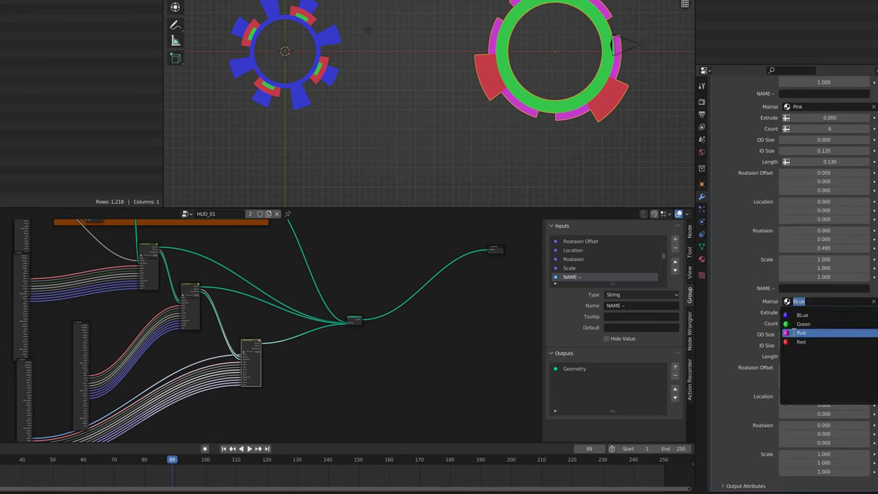
left_click(800, 331)
Set the third block group's Count to 10 and its Length to 0.050
left_click(836, 326)
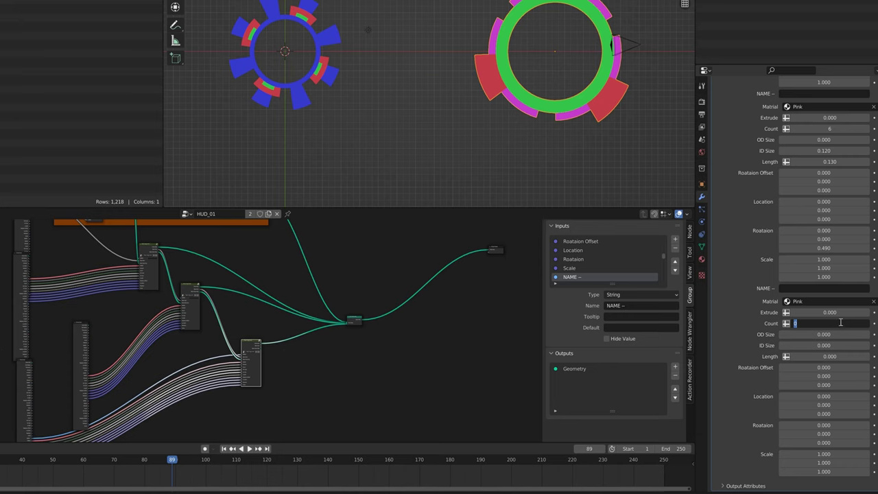
type("10")
key("Return")
left_click_drag(807, 356, 809, 356)
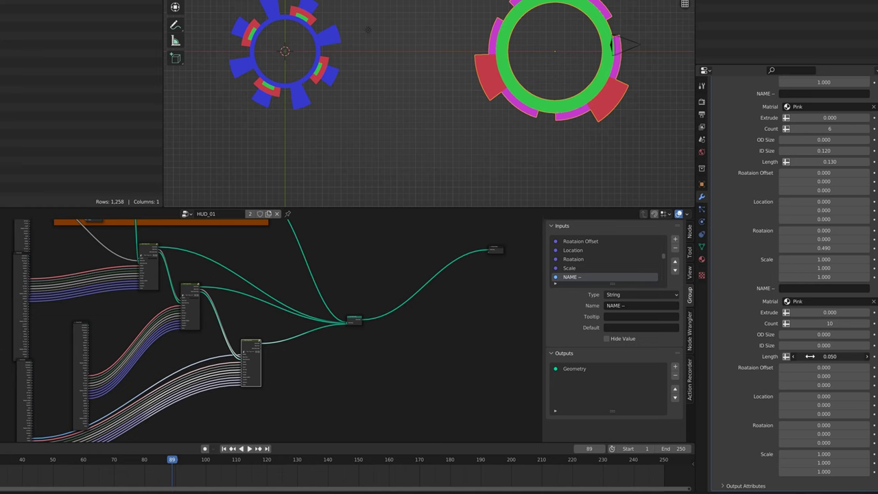
Increase the third block group's ID Size so its blocks extend outward, and adjust its Z rotation
left_click_drag(806, 345, 828, 351)
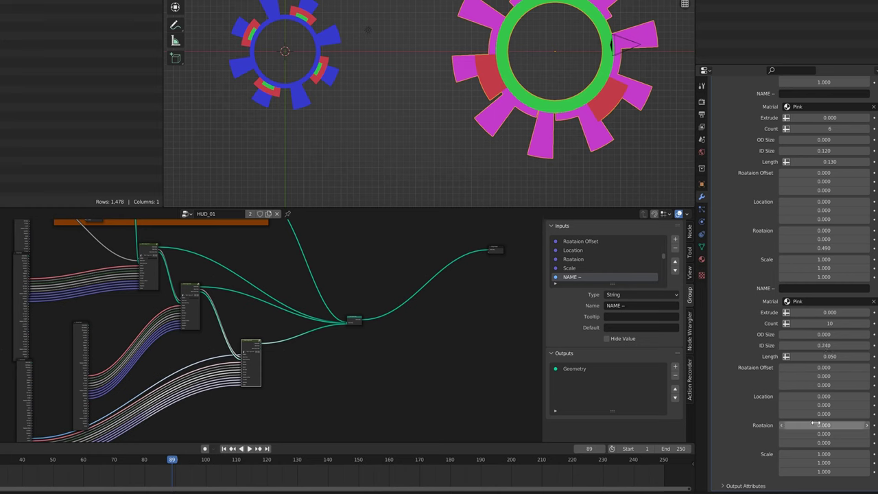
left_click_drag(814, 442, 818, 447)
mouse_move(834, 347)
left_mouse_down()
mouse_move(824, 347)
mouse_move(845, 336)
mouse_move(831, 355)
left_mouse_up()
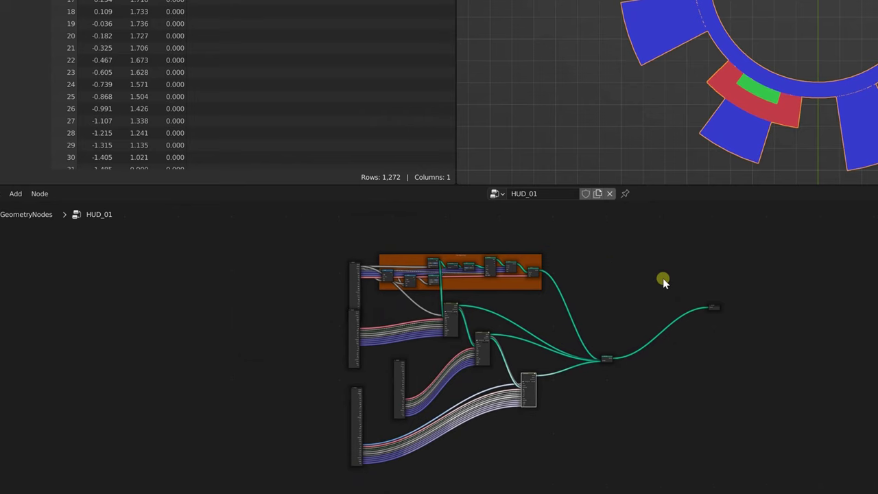
Move the Group Output node down and closer to the Join Geometry node in the HUD_01 tree
scroll(663, 278, "up", 2)
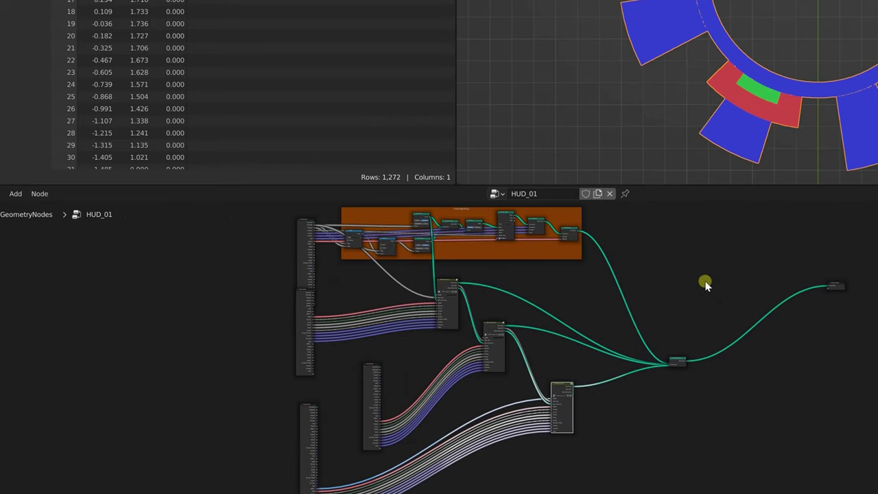
left_click_drag(844, 275, 789, 346)
key("g")
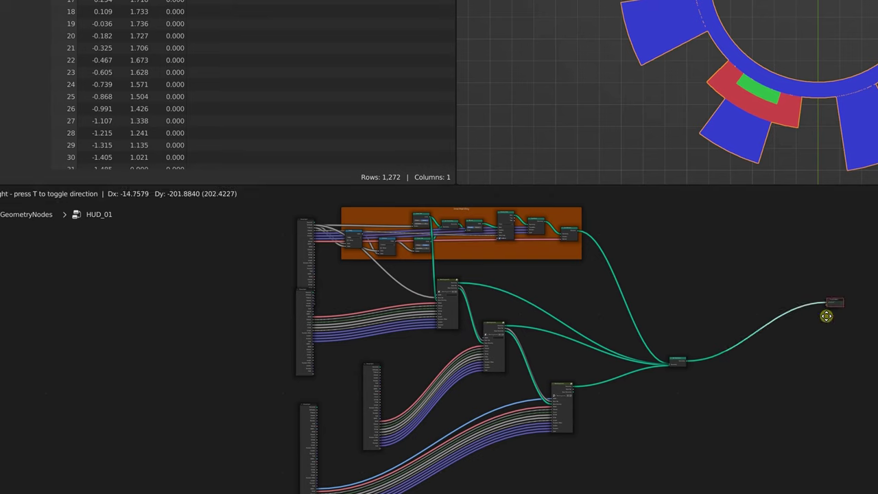
left_click(787, 343)
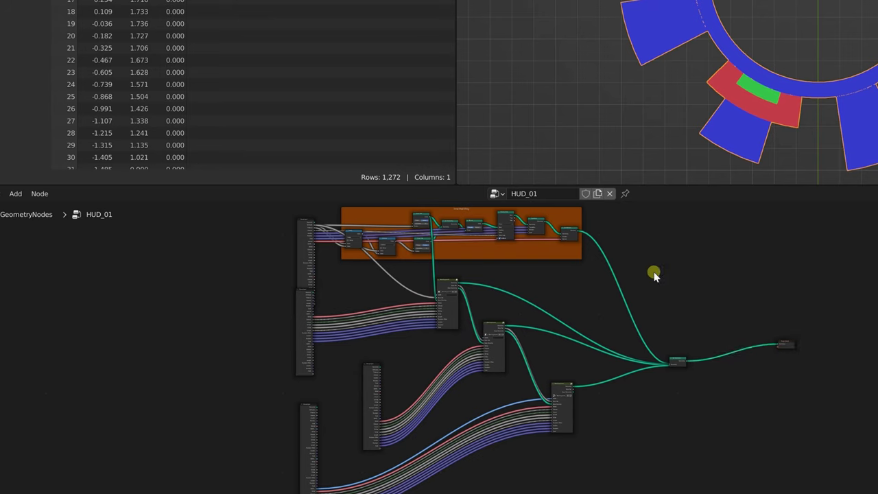